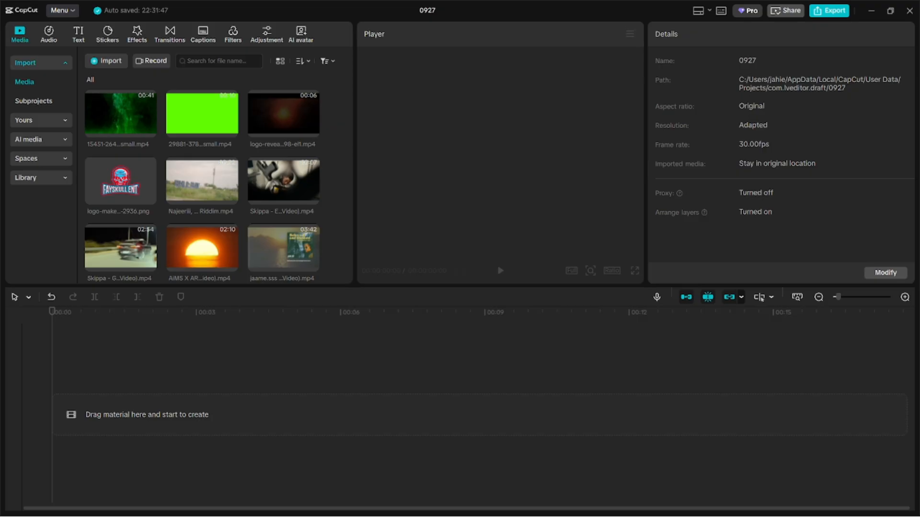
- Place the logo-reveal intro clip at the start of the timeline
mouse_move(283, 114)
left_click(312, 130)
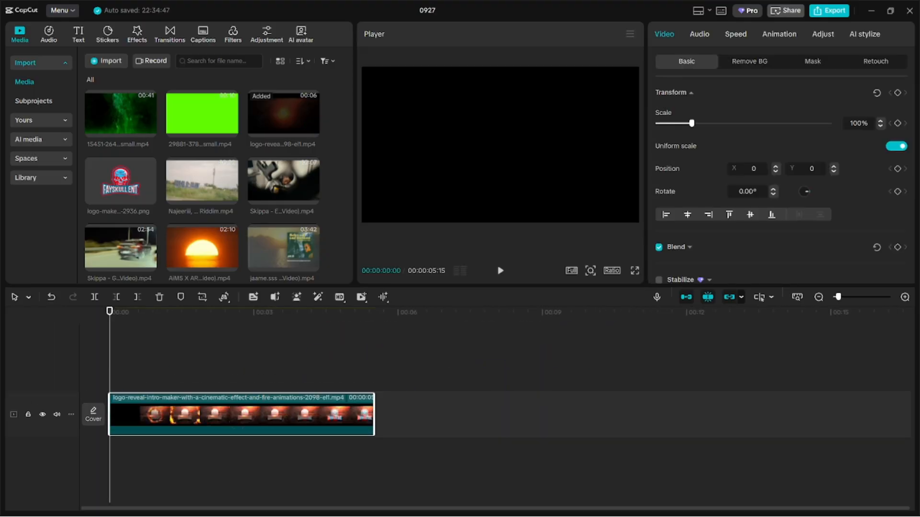
- Place the large-underwater-explosion sound beneath the logo intro and trim its end to match the clip
scroll(230, 197, "down", 1)
scroll(230, 197, "down", 3)
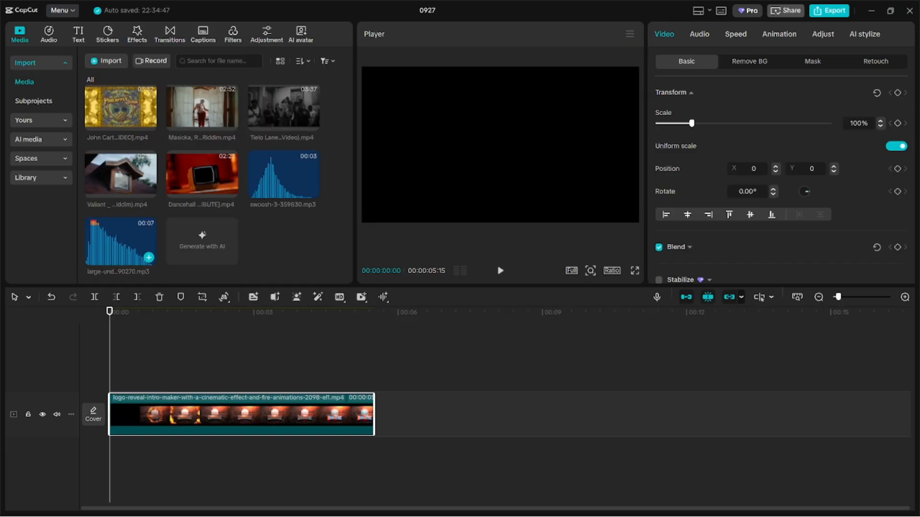
left_click_drag(120, 242, 115, 455)
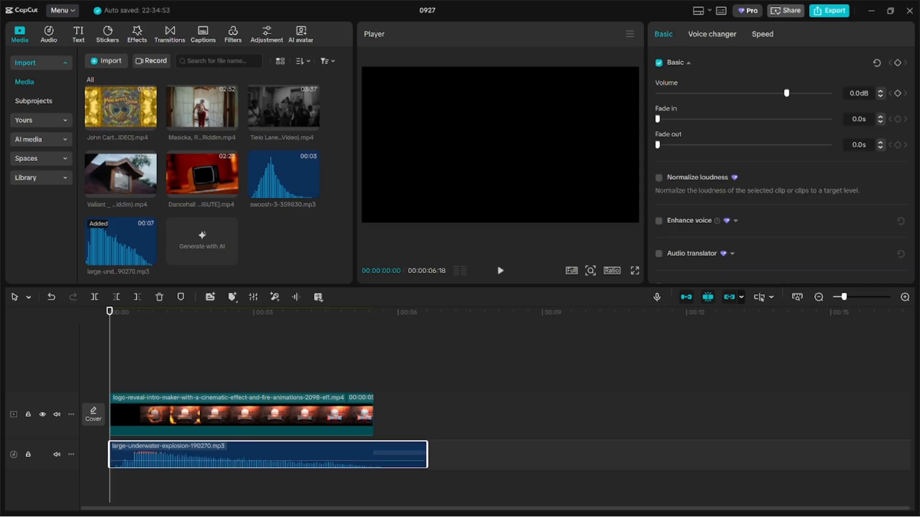
left_click_drag(427, 454, 374, 455)
key("space")
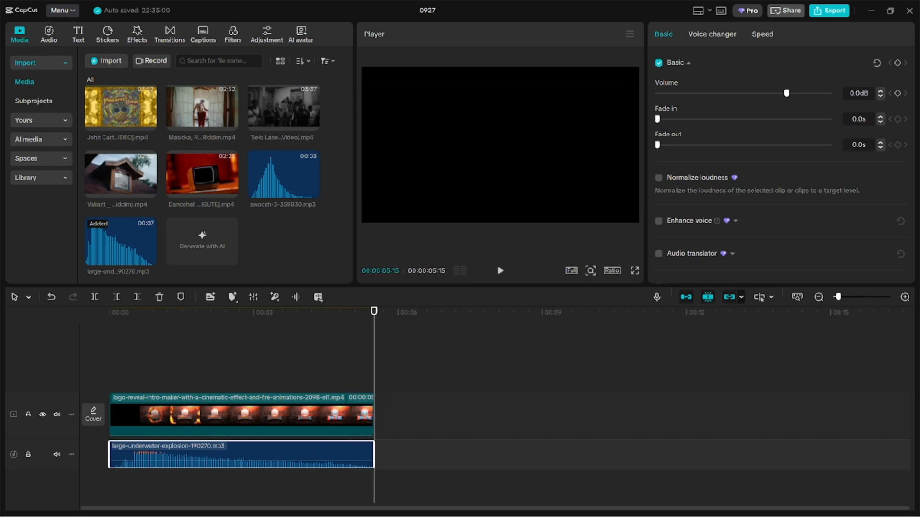
scroll(202, 177, "up", 5)
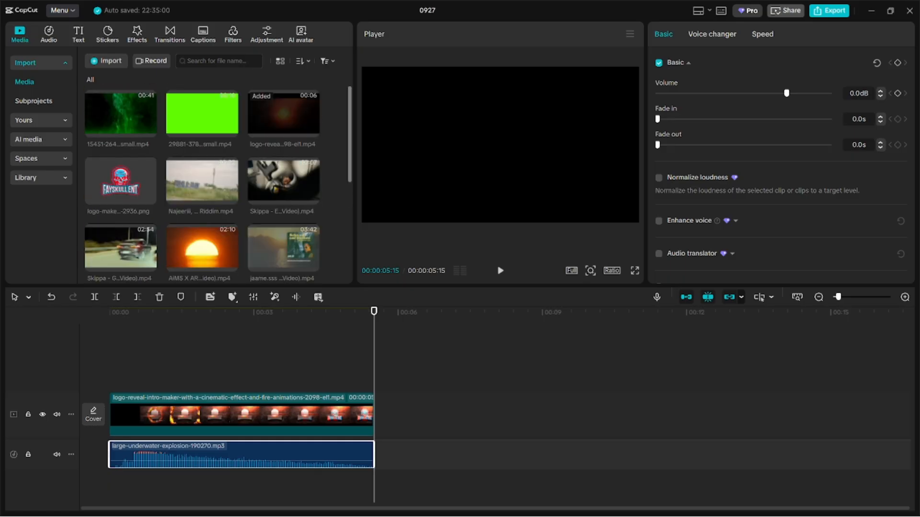
left_click_drag(121, 115, 376, 424)
left_click(524, 416)
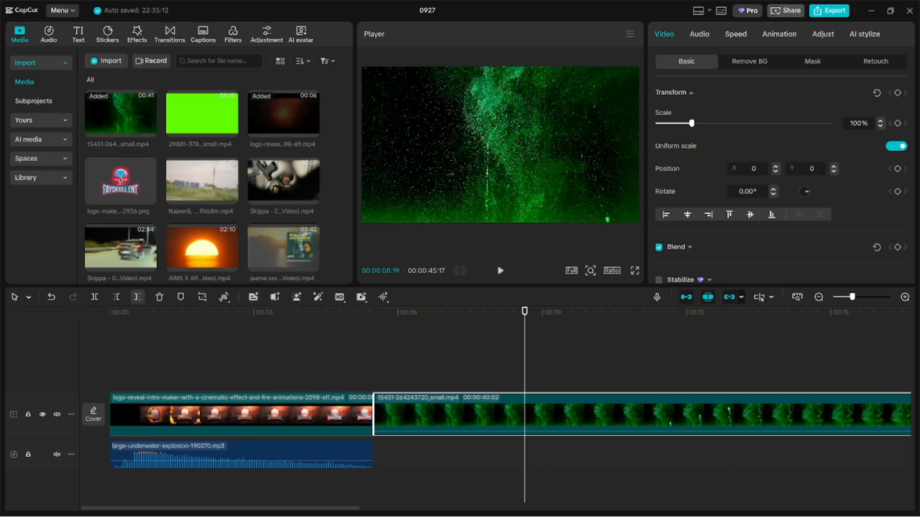
left_click(116, 297)
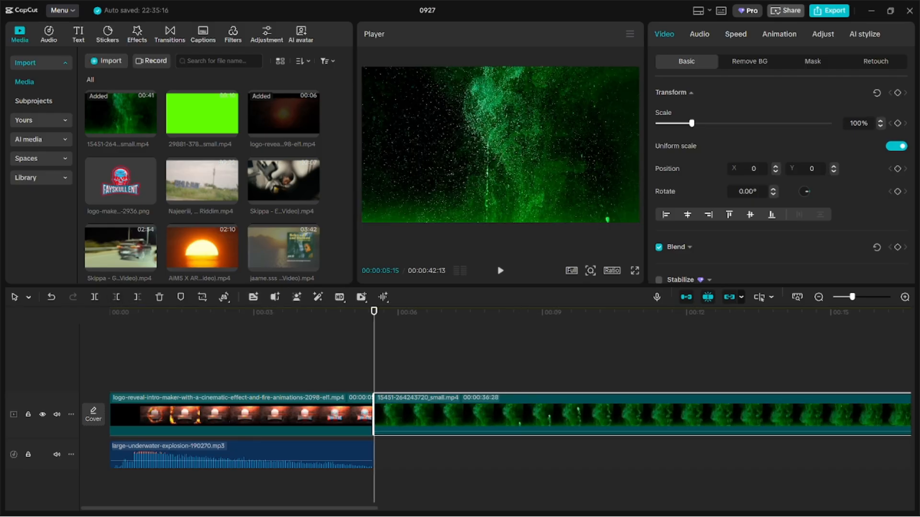
left_click(558, 416)
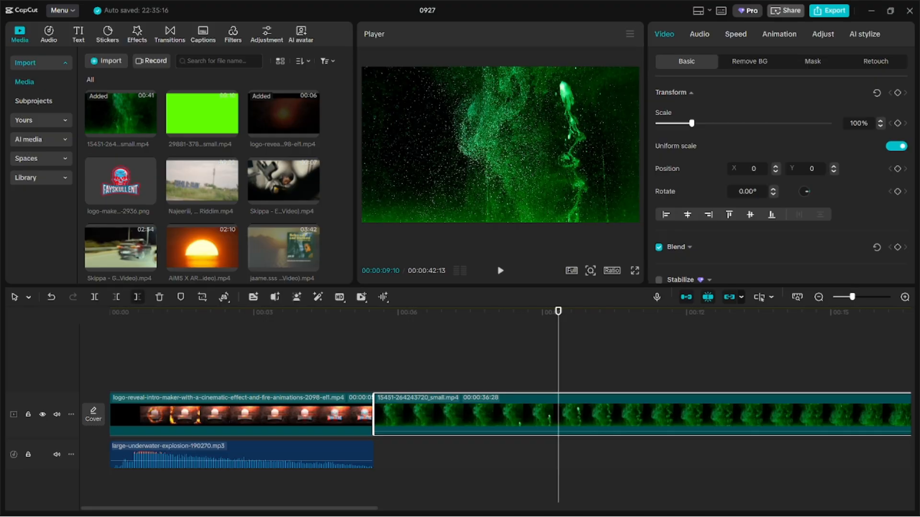
left_click(137, 297)
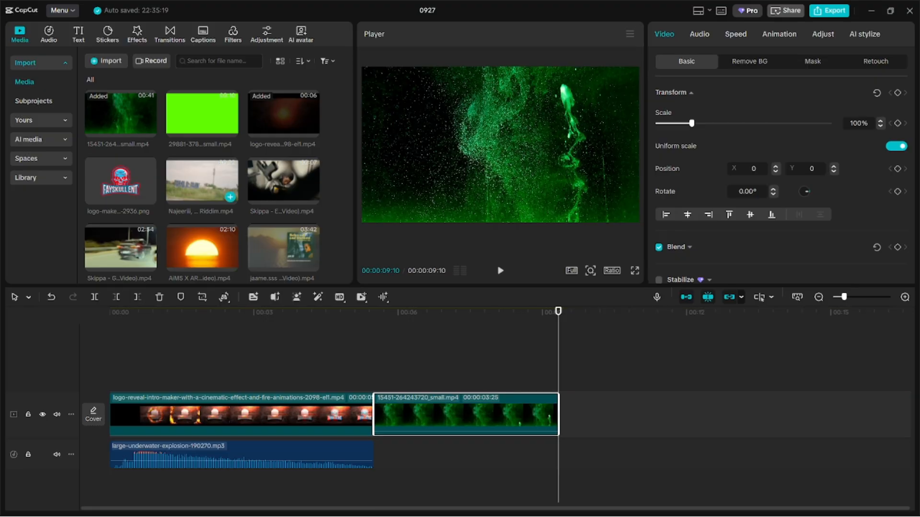
- Place the swoosh-3-359830 sound beneath the green clip and shorten the clip to end with the sound
scroll(230, 197, "down", 5)
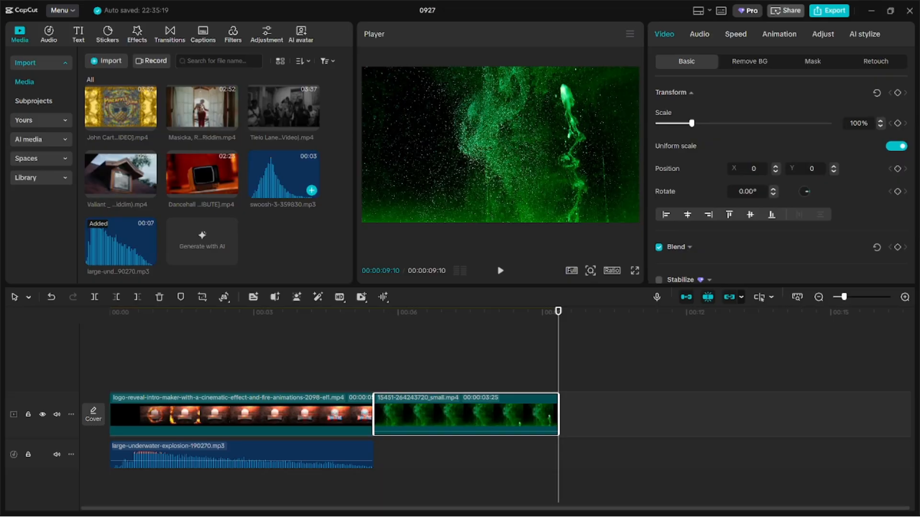
left_click_drag(282, 177, 404, 453)
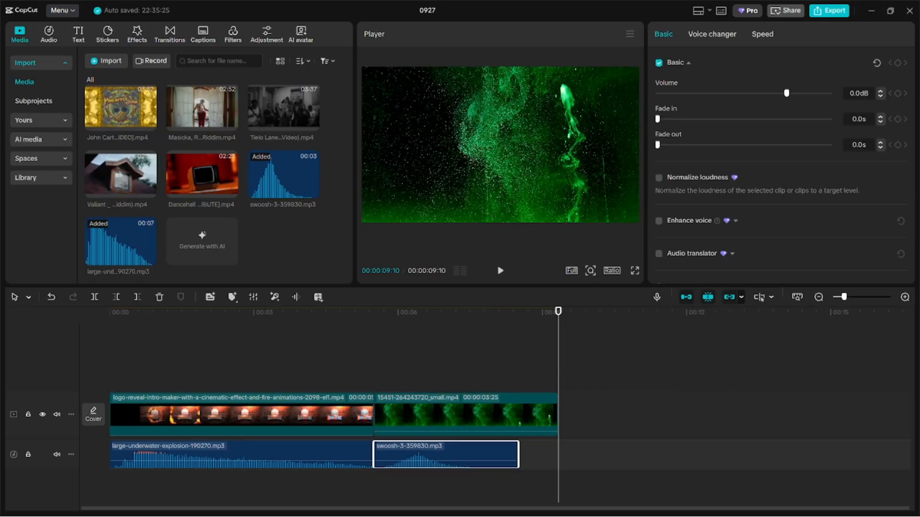
left_click_drag(557, 416, 518, 416)
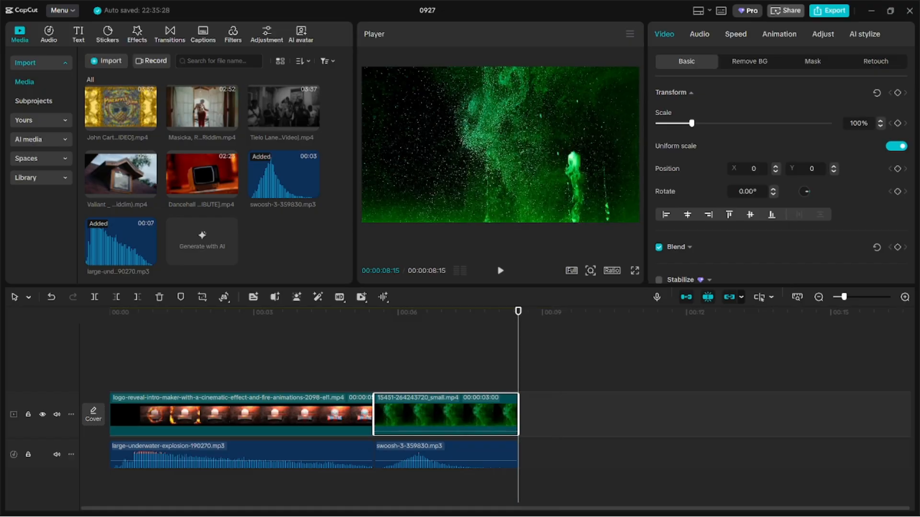
- Add a default text at the start of the green clip (00:00:05:15) and replace its wording with "# 10"
left_click(374, 311)
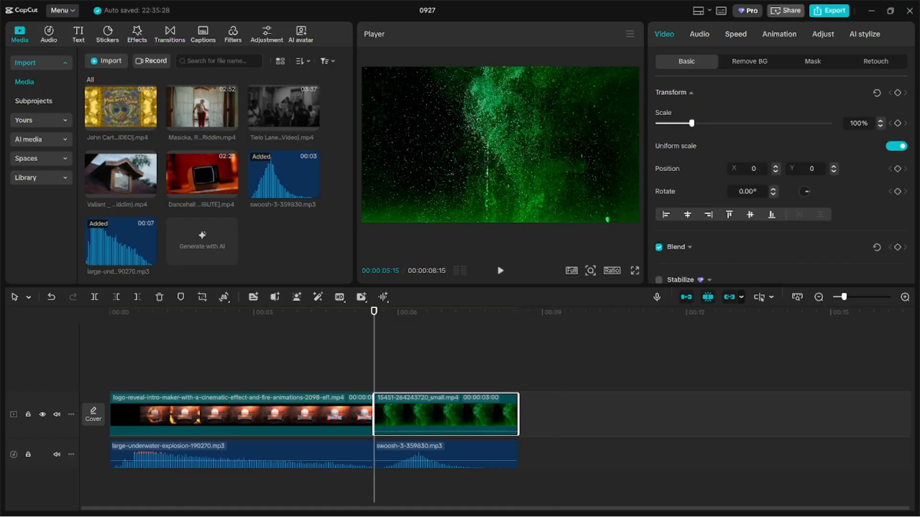
left_click(78, 35)
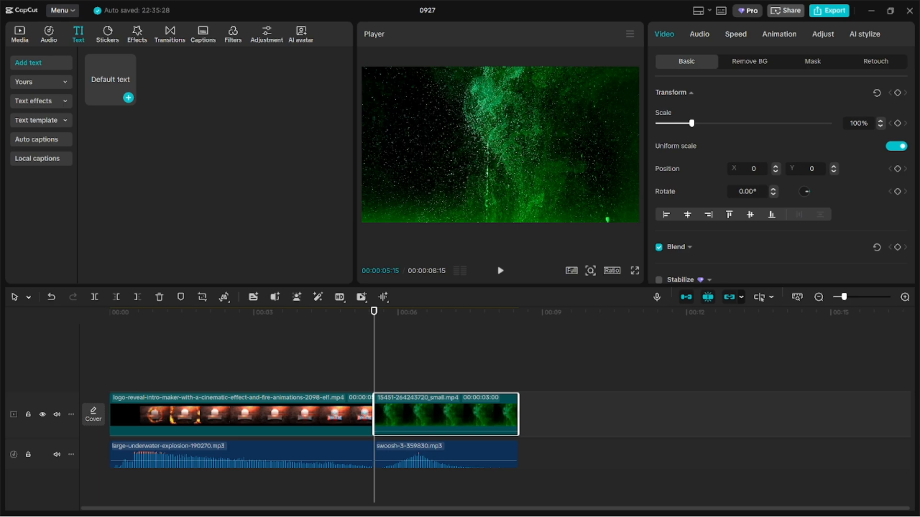
left_click(128, 97)
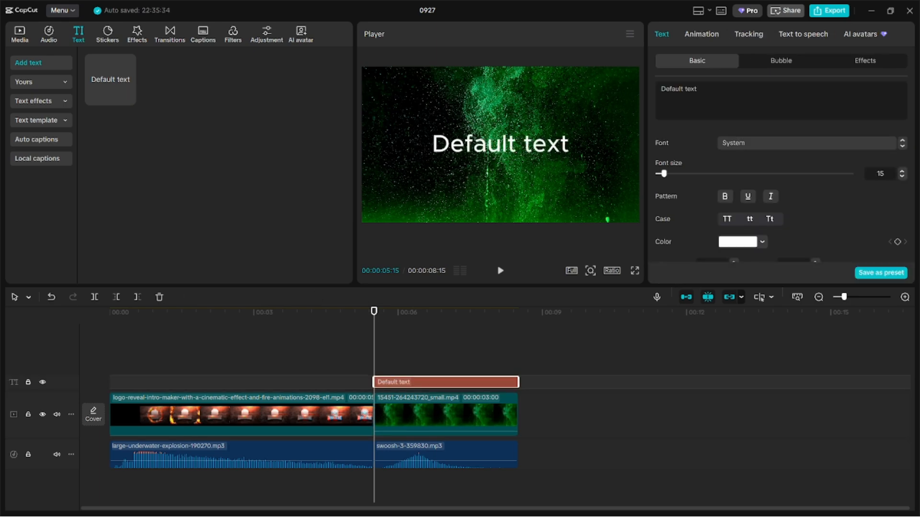
double_click(696, 89)
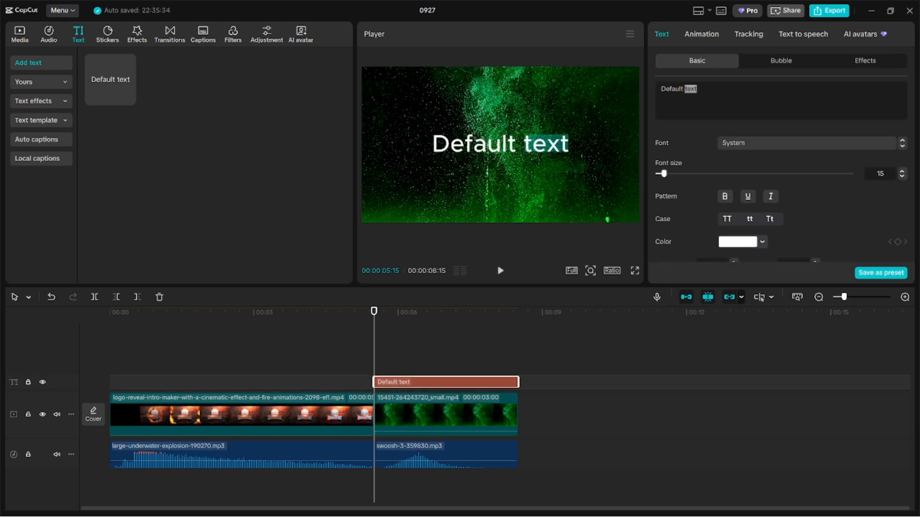
key("BackSpace")
key("BackSpace")
key("BackSpace")
key("BackSpace")
key("BackSpace")
key("BackSpace")
key("BackSpace")
key("BackSpace")
key("BackSpace")
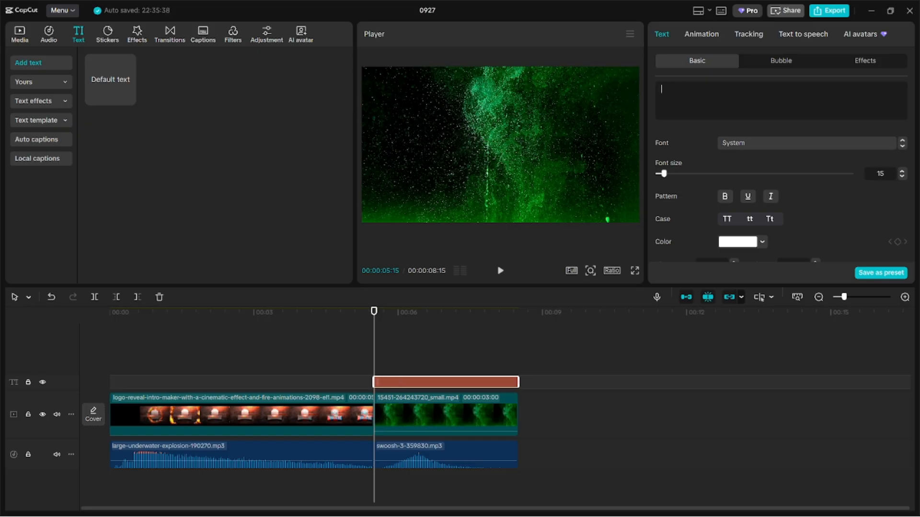
type("# 10")
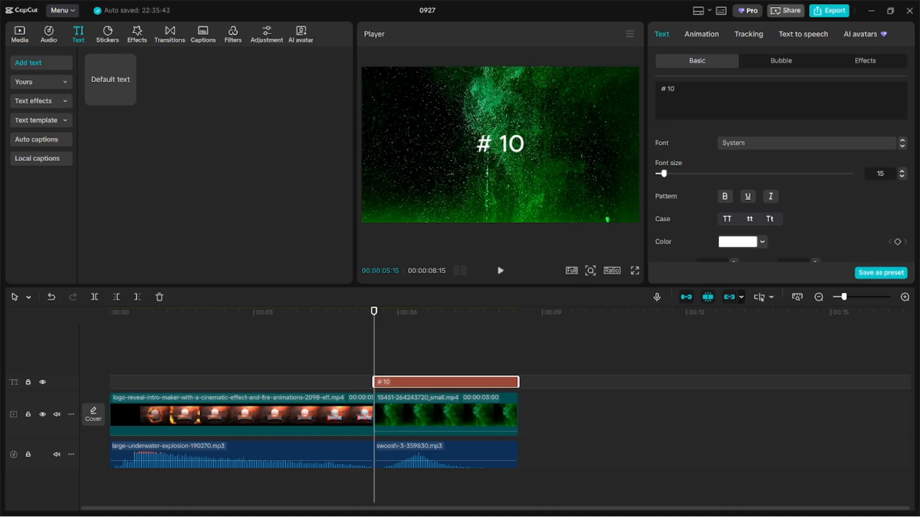
- Color the "#" of the "# 10" title red and set the title's font size to 20
double_click(663, 89)
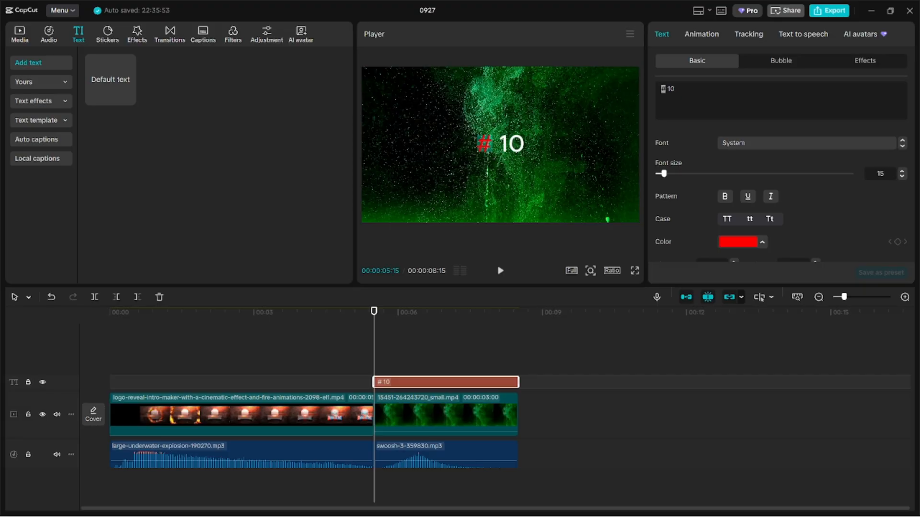
left_click(575, 354)
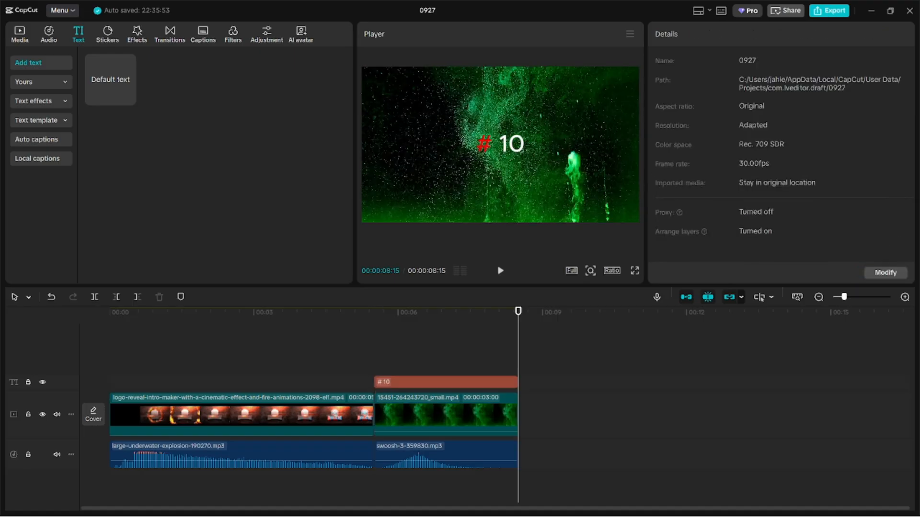
left_click(445, 382)
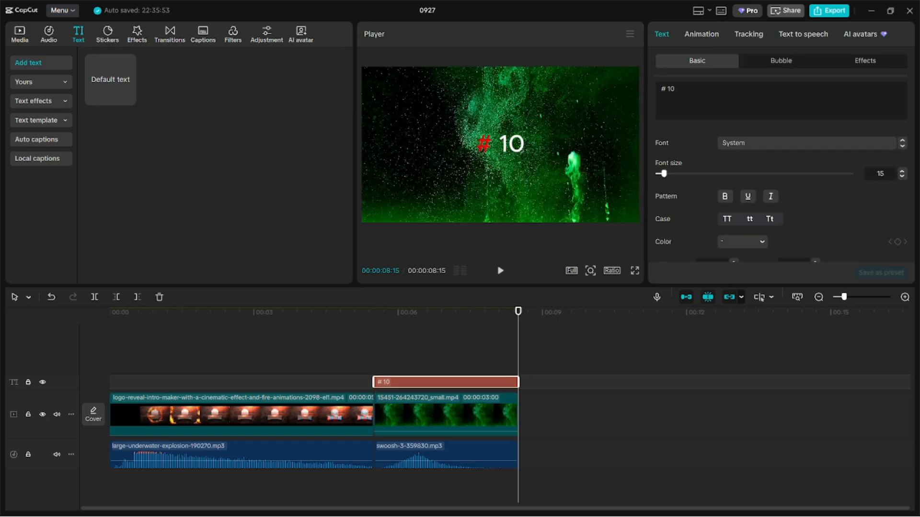
left_click_drag(664, 174, 667, 174)
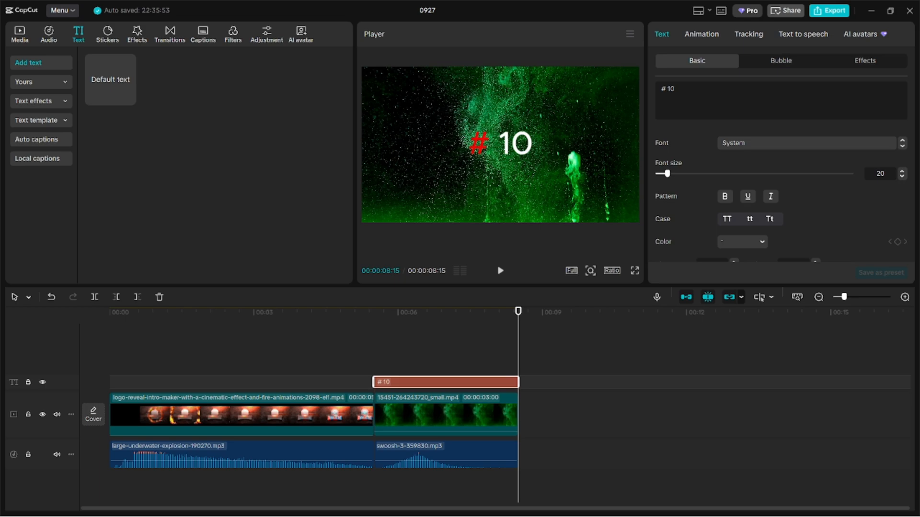
- Play the sequence from the beginning to review the logo intro and the "# 10" title
left_click_drag(518, 312, 110, 311)
key("space")
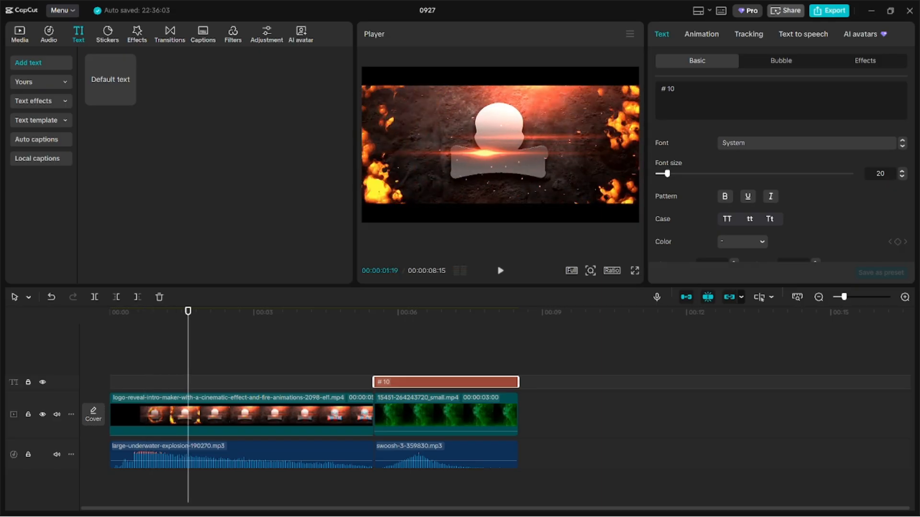
left_click_drag(187, 312, 109, 312)
key("space")
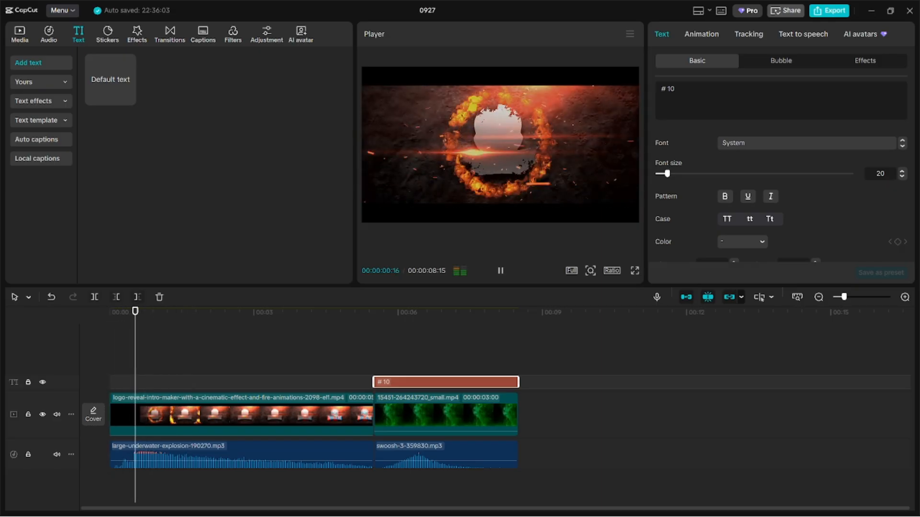
- Append the CLOUD 9 (Official Video) music clip to the main track directly after the "# 10" segment
left_click(19, 35)
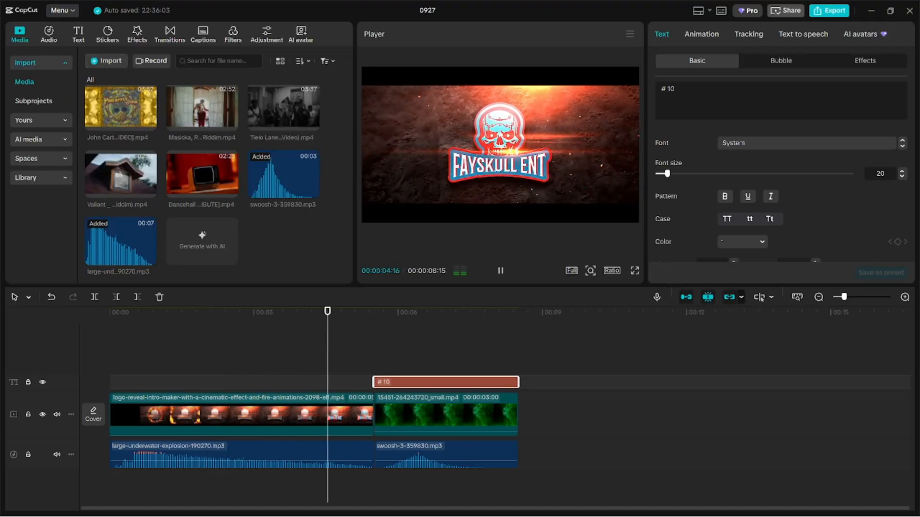
scroll(314, 414, "down", 1)
scroll(314, 415, "down", 2)
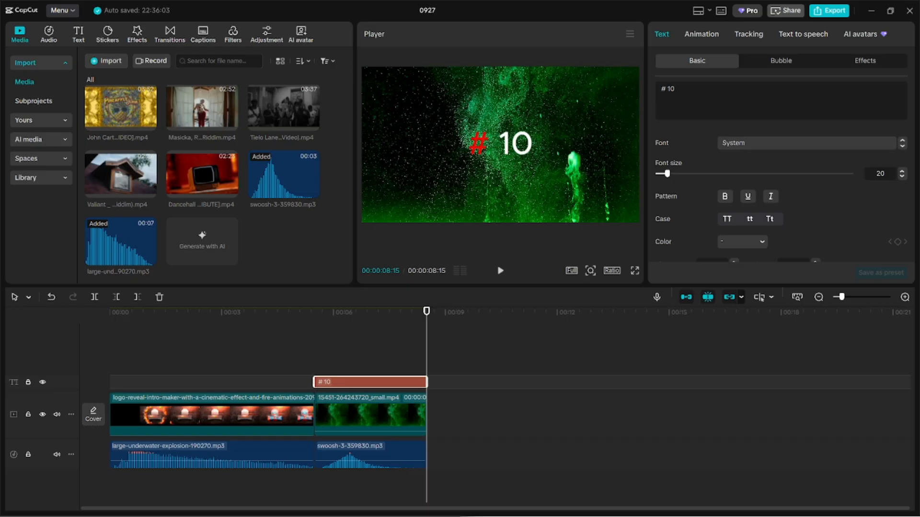
left_click(484, 352)
scroll(283, 232, "up", 1)
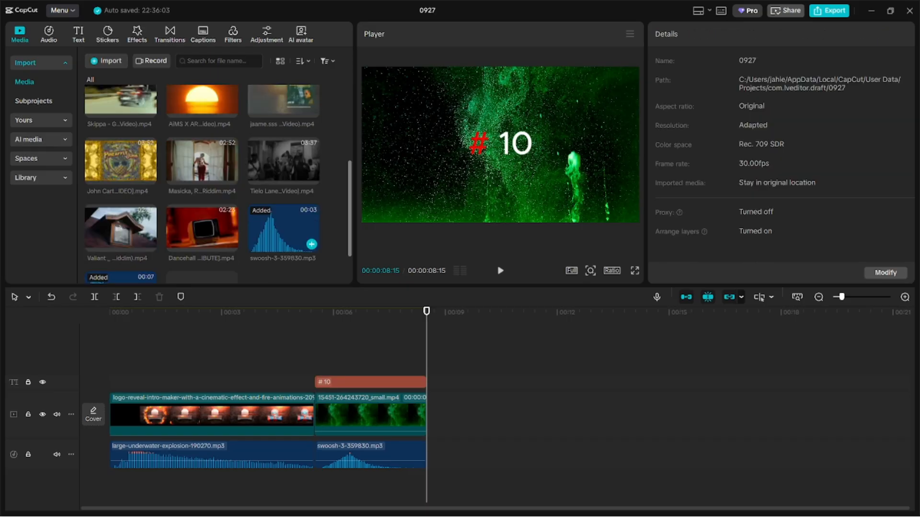
scroll(201, 182, "up", 1)
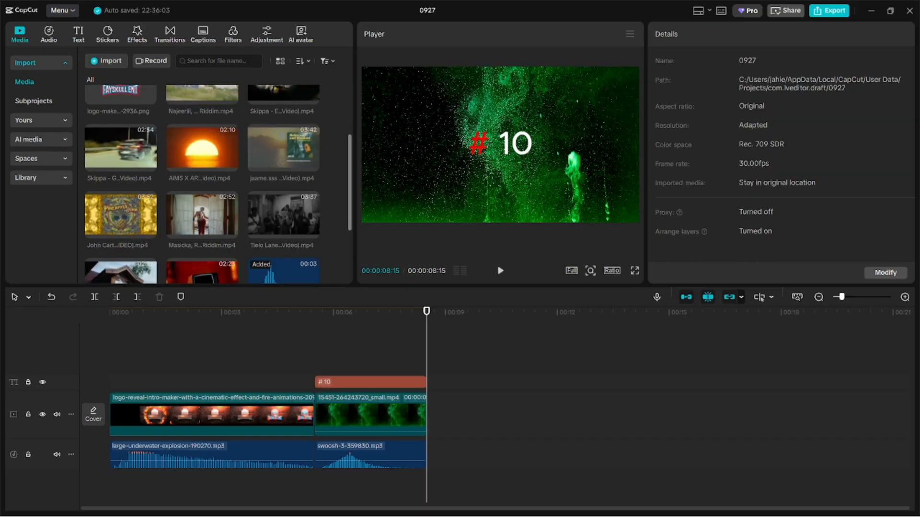
scroll(216, 184, "up", 2)
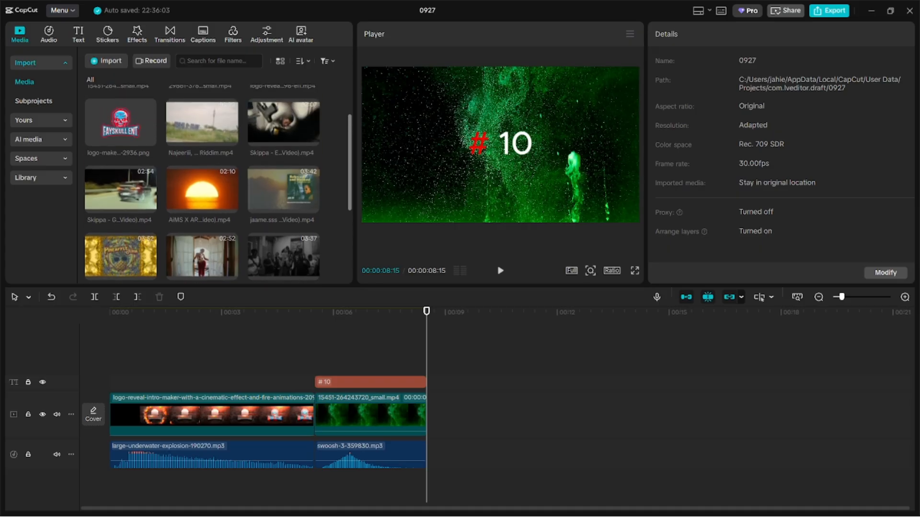
scroll(211, 184, "up", 1)
left_click_drag(204, 182, 434, 412)
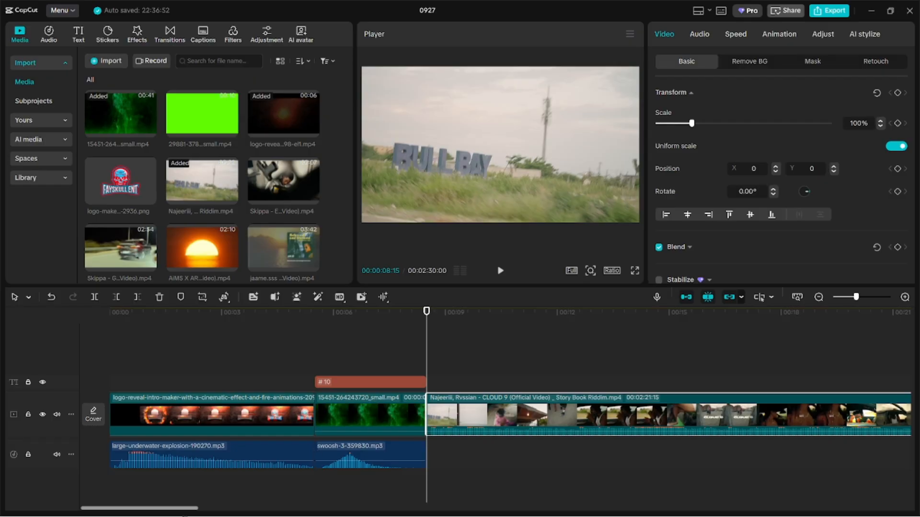
- Cut away the beginning of the CLOUD 9 clip, first up to 00:00:28:18 and again up to 00:00:26:16 on the timeline
scroll(434, 412, "right", 6)
scroll(433, 412, "left", 1)
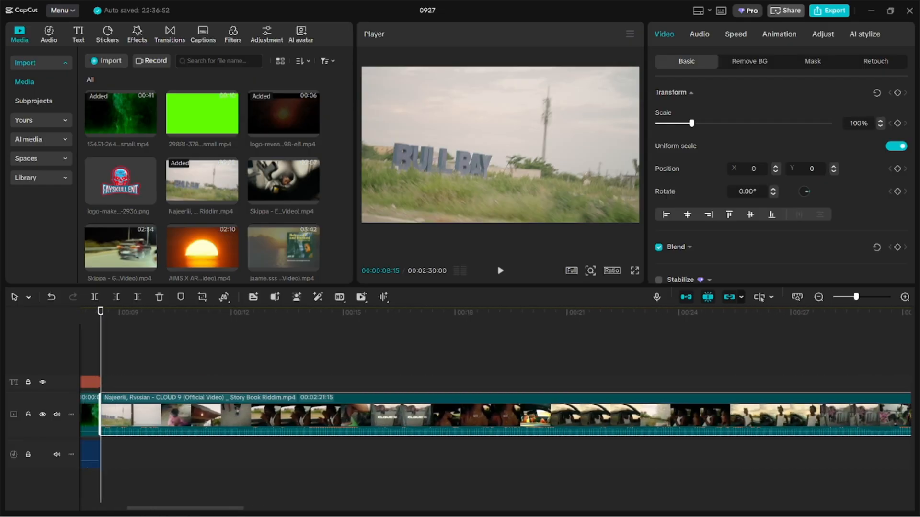
left_click(857, 415)
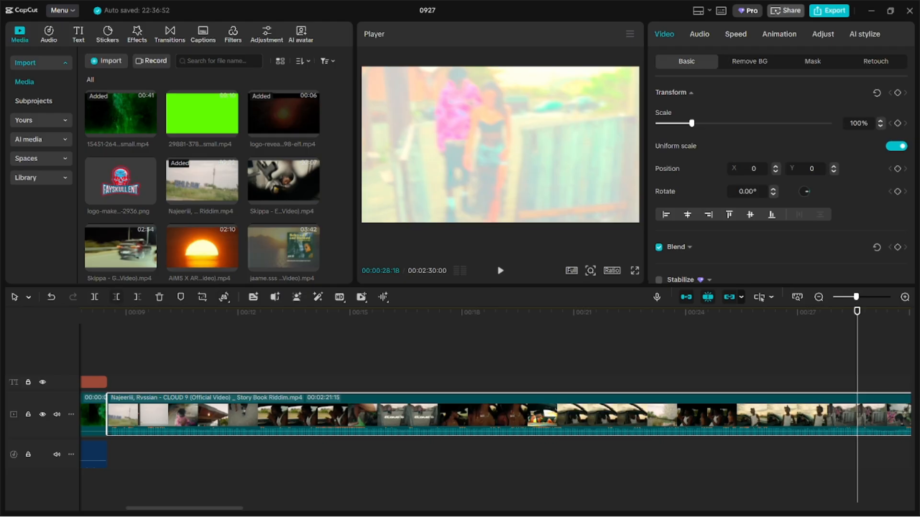
left_click(116, 297)
key("space")
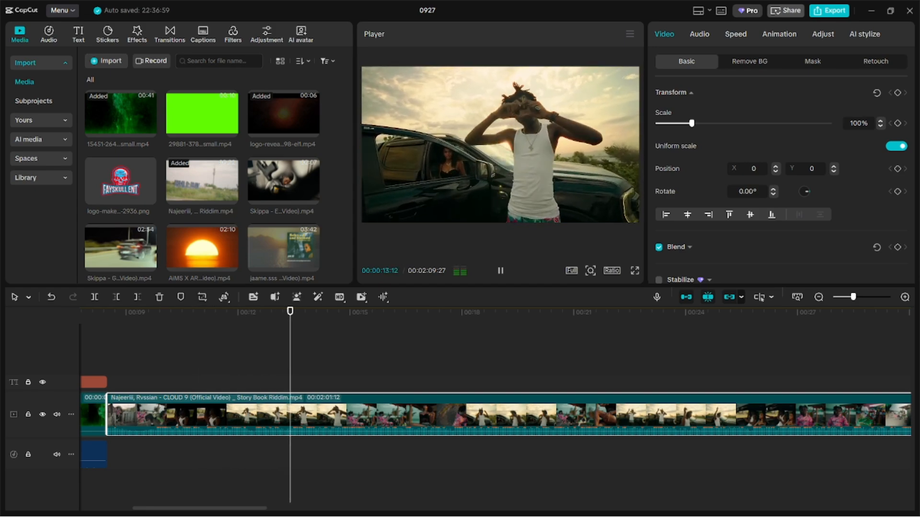
key("space")
left_click(780, 313)
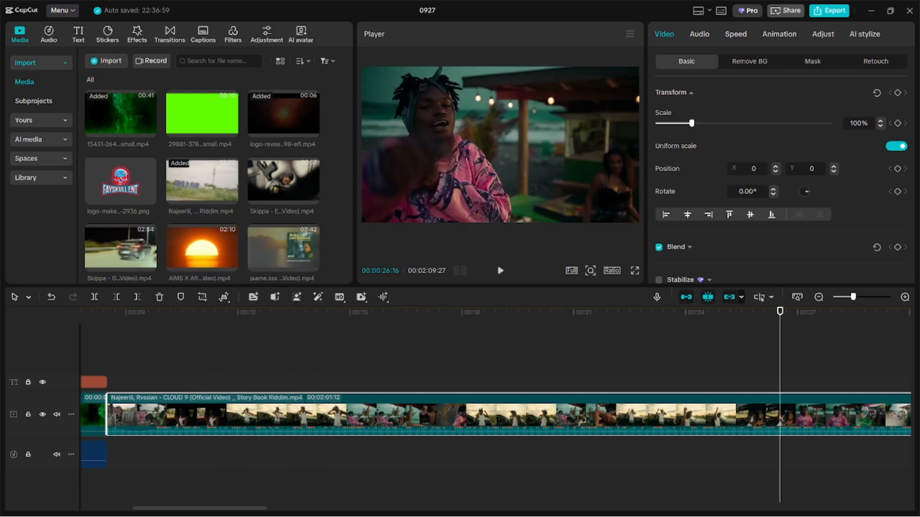
left_click(116, 297)
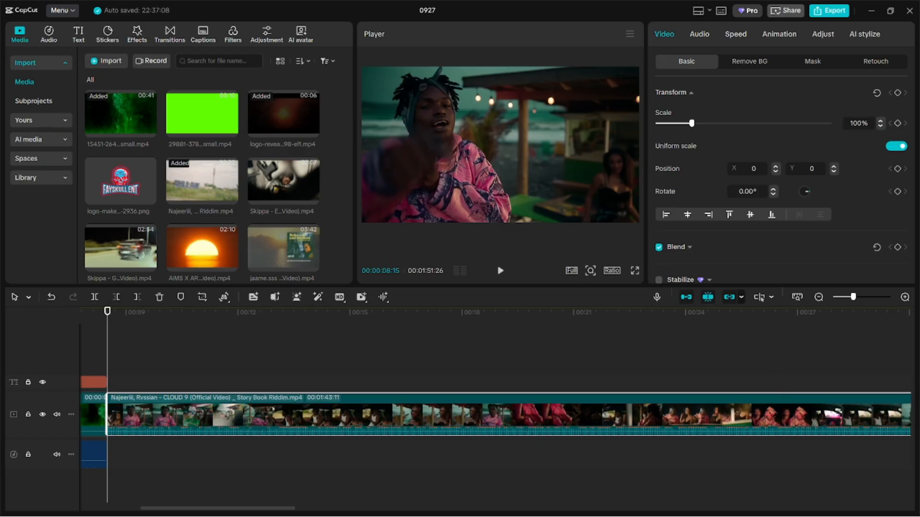
- Cut away more of the CLOUD 9 clip's beginning, first up to 00:00:30:00 and again up to about the same timeline position
key("space")
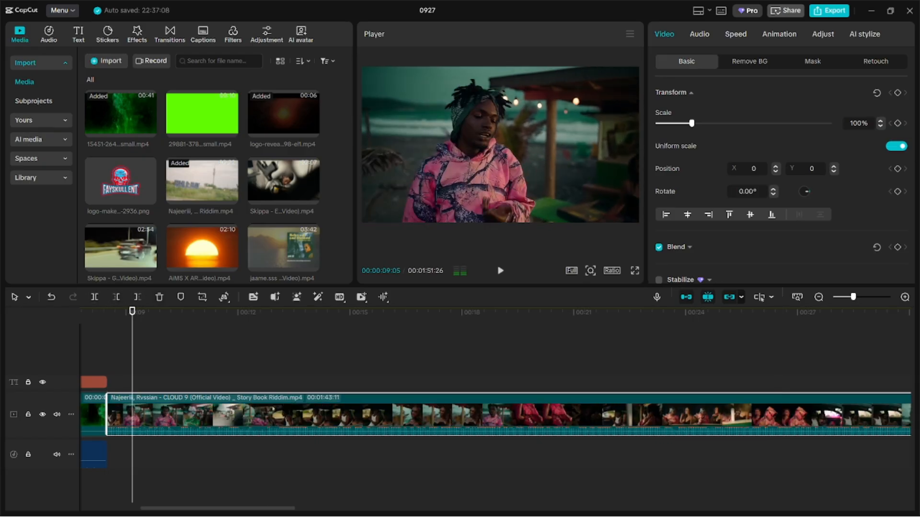
left_click(909, 313)
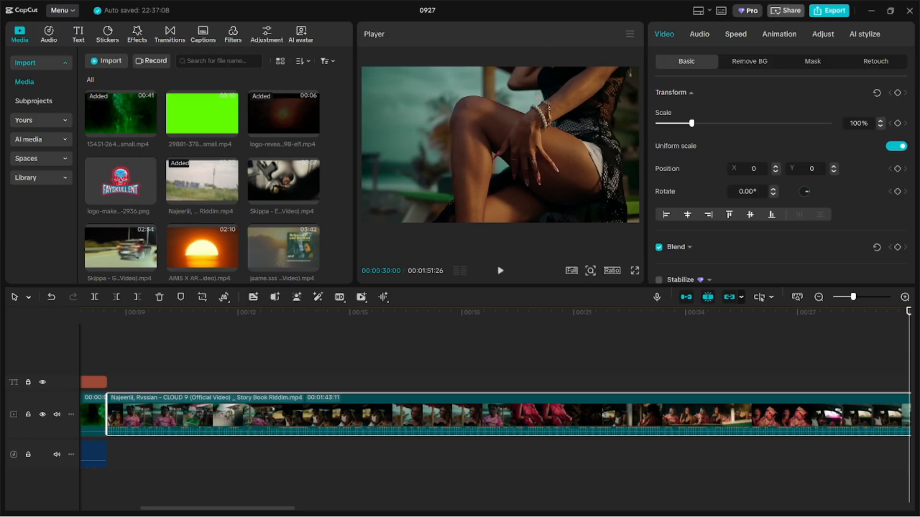
left_click(116, 297)
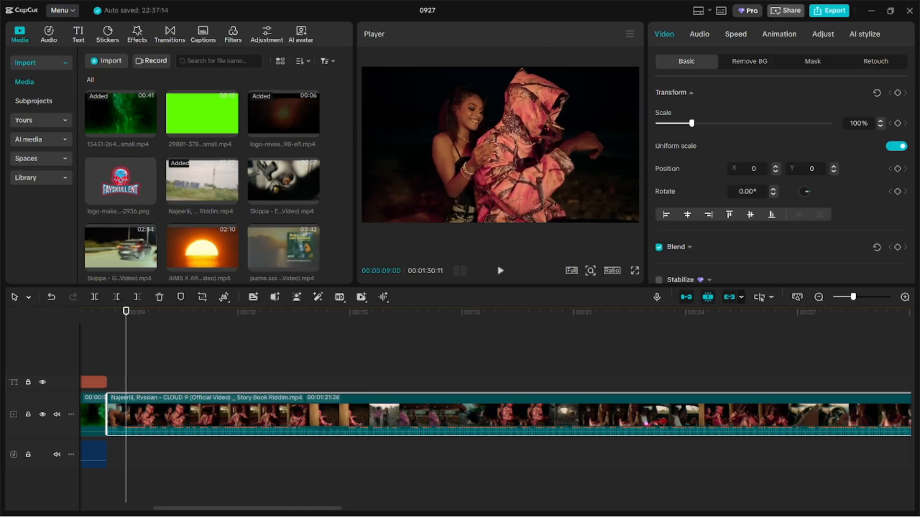
left_click(904, 312)
left_click(116, 297)
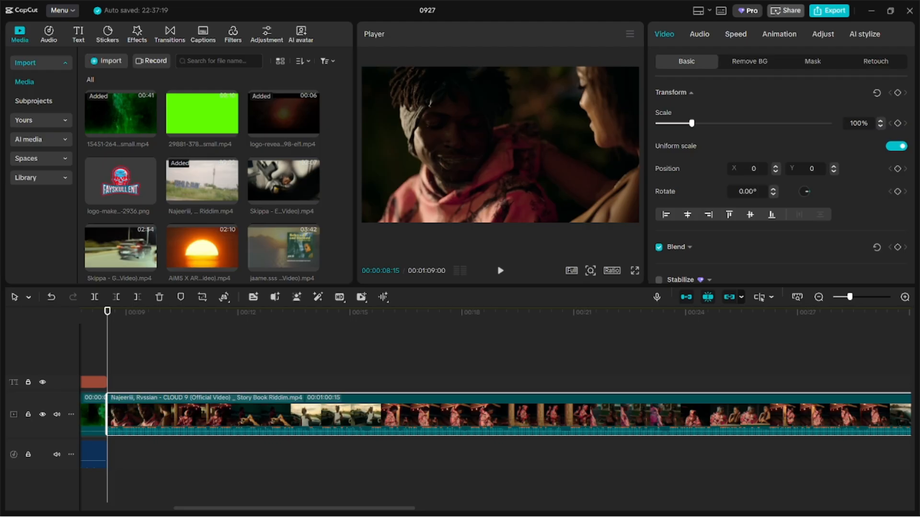
- Trim the CLOUD 9 clip's end back to 00:00:13:04, and extend it so the clip lasts 00:00:07:23
key("space")
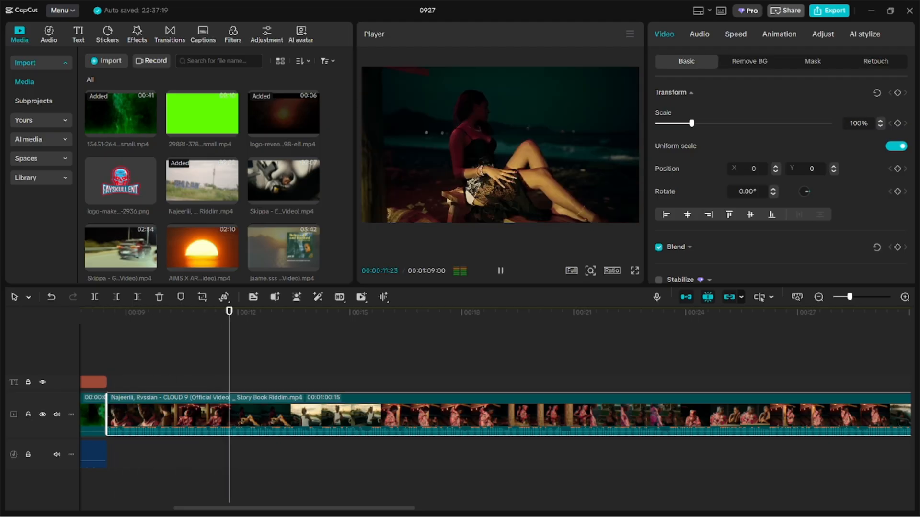
key("space")
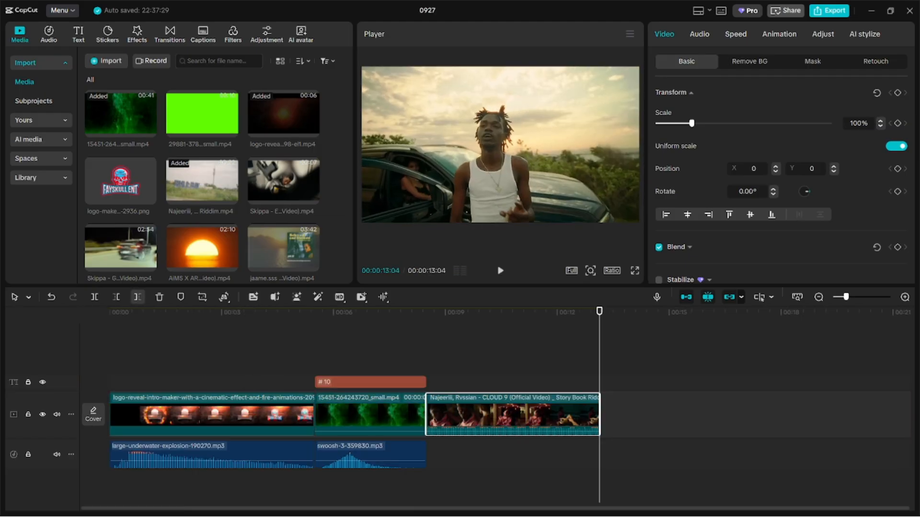
key("w")
left_click_drag(599, 415, 717, 415)
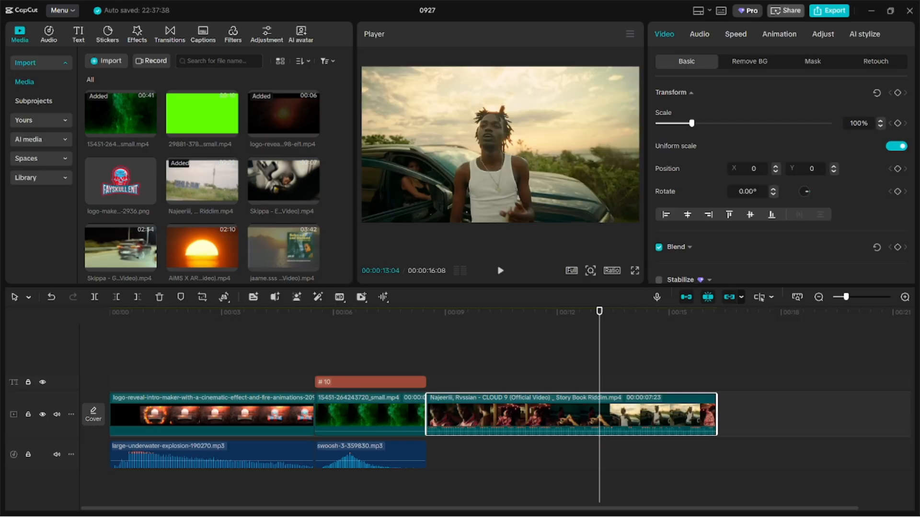
- Split the CLOUD 9 clip at 00:00:11:07 and again at 00:00:13:16
left_click(539, 312)
left_click(528, 312)
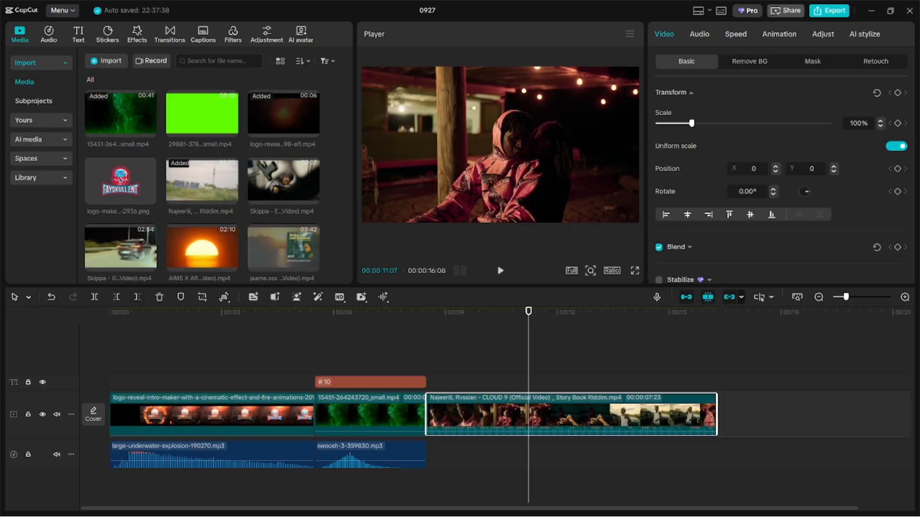
left_click(94, 297)
left_click(614, 312)
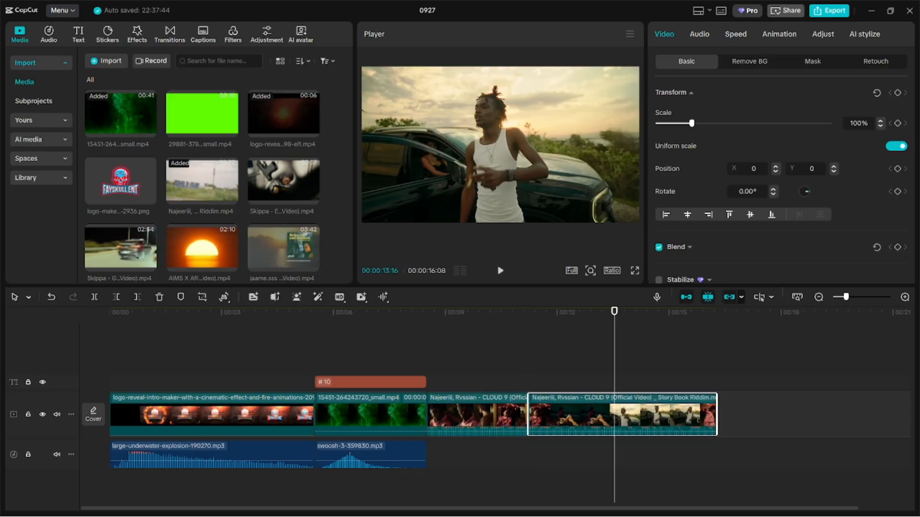
left_click(95, 297)
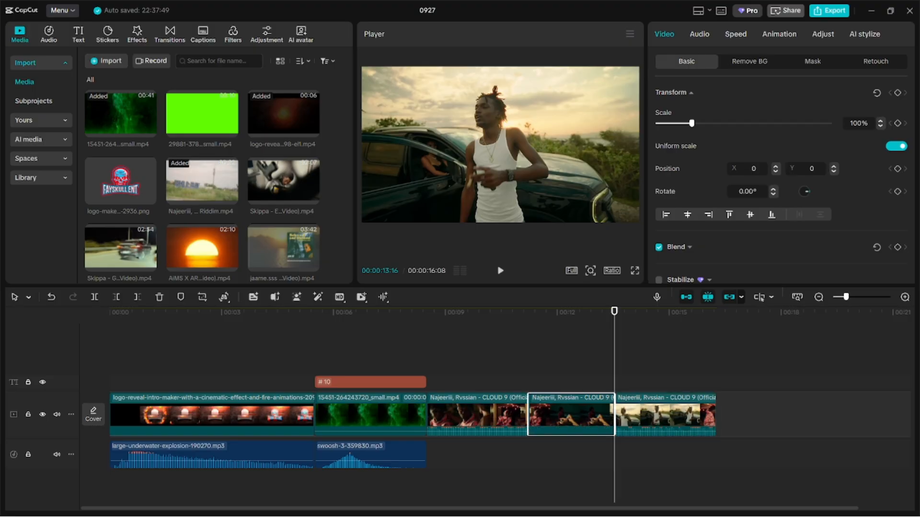
- Duplicate the "# 10" title with its green background video and swoosh sound to the end of the CLOUD 9 clips at 00:00:16:08
left_click(305, 312)
key("space")
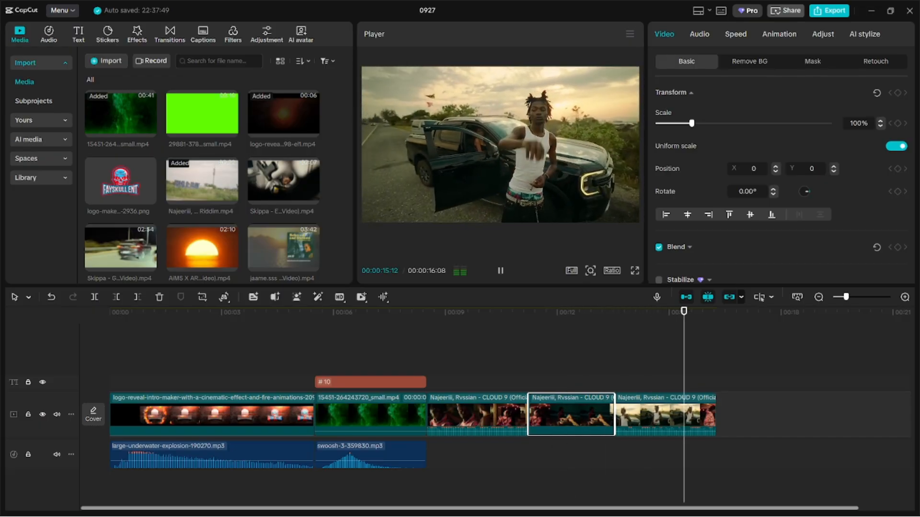
left_click_drag(364, 486, 362, 366)
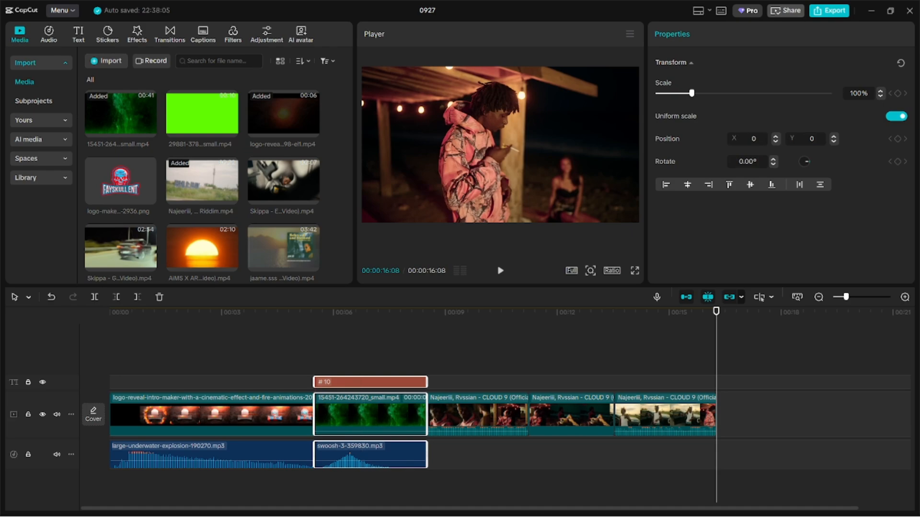
left_click(766, 484)
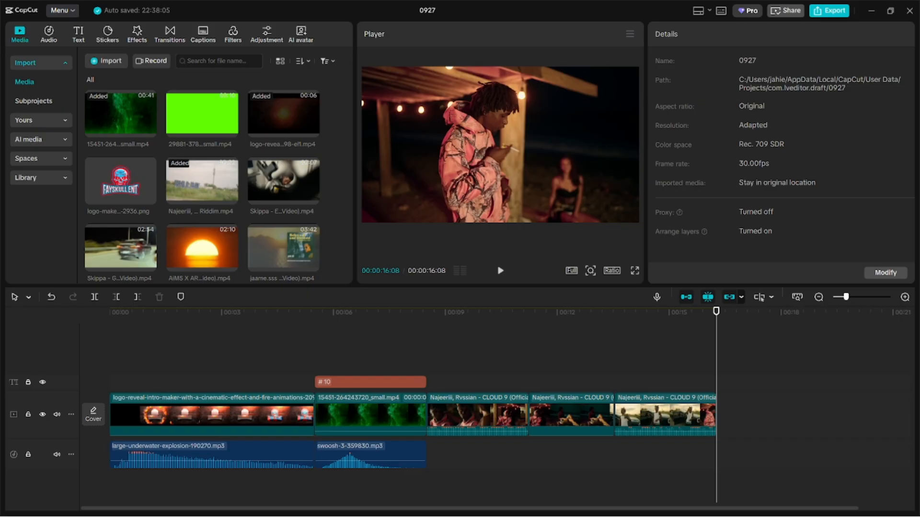
key("ctrl+v")
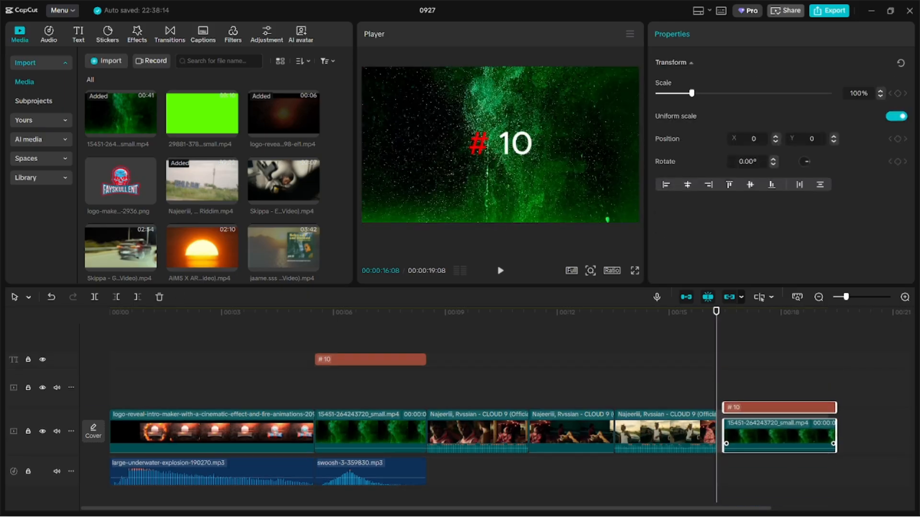
- Change the text of the duplicated title at 00:00:16:08 to "# 09"
left_click(771, 382)
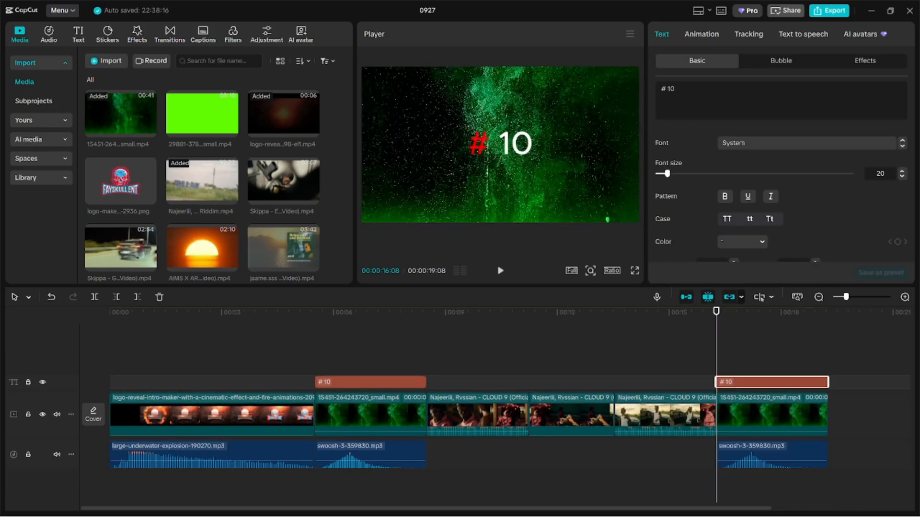
key("BackSpace")
key("BackSpace")
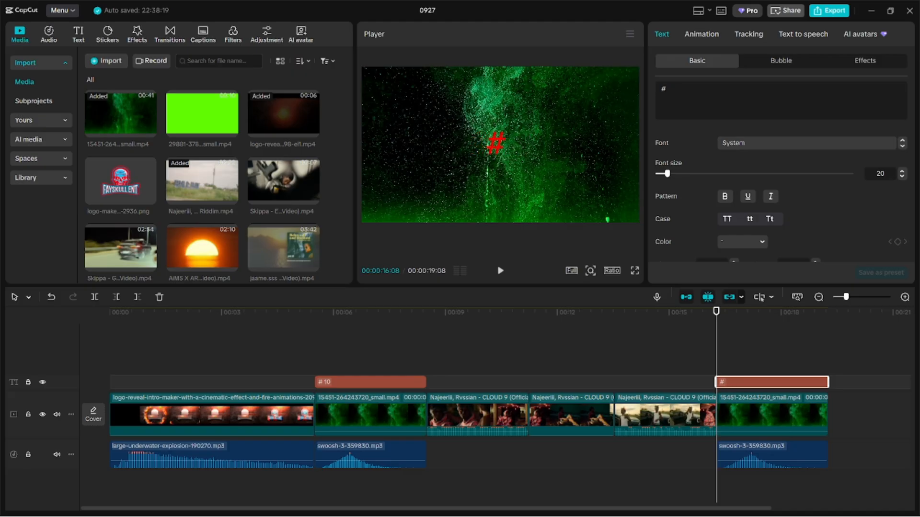
type("09")
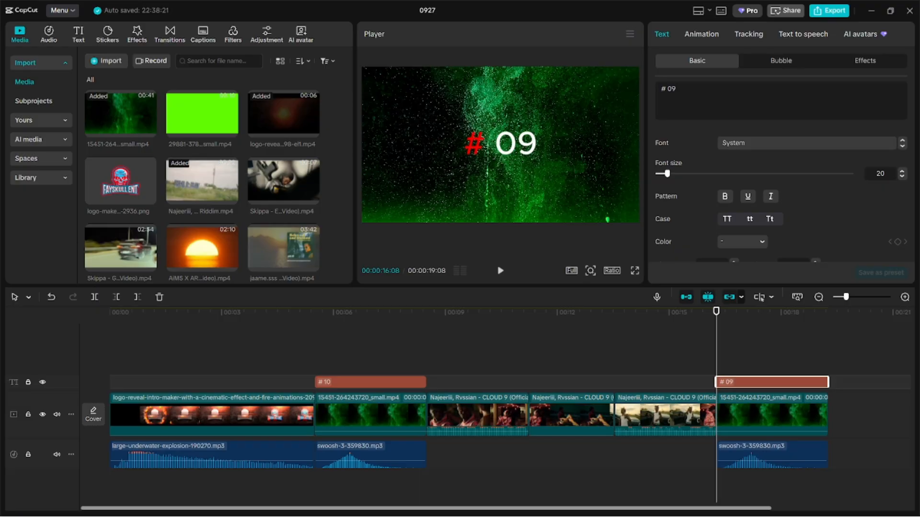
- Play the sequence from the CLOUD 9 clips through the end of the "# 09" segment to review it
left_click_drag(574, 509, 713, 508)
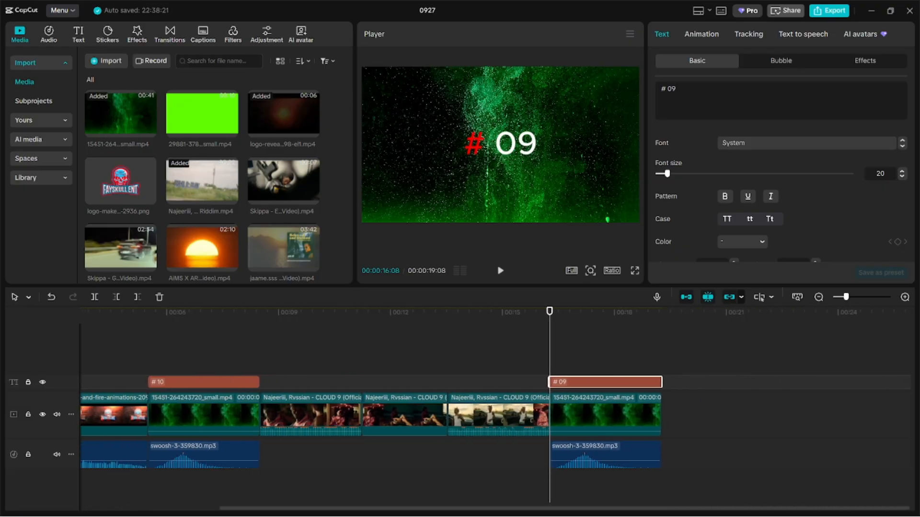
left_click(362, 312)
key("space")
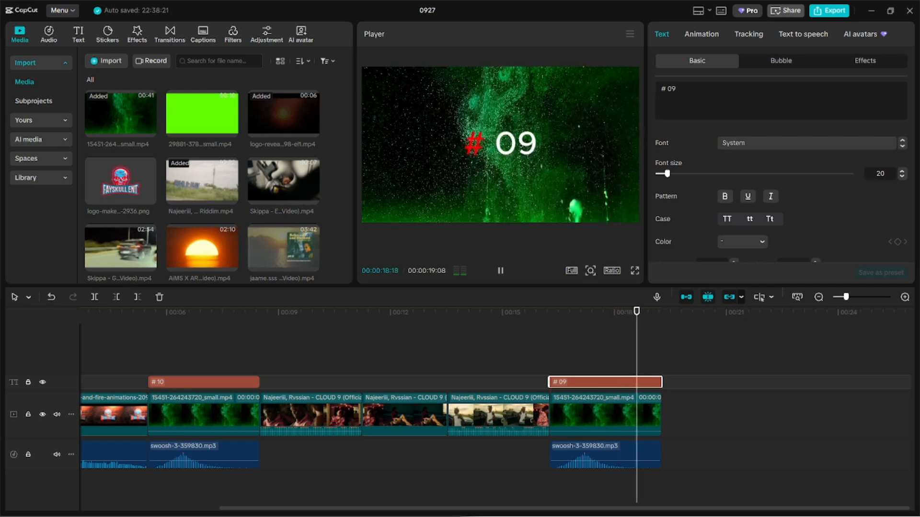
left_click(538, 349)
key("space")
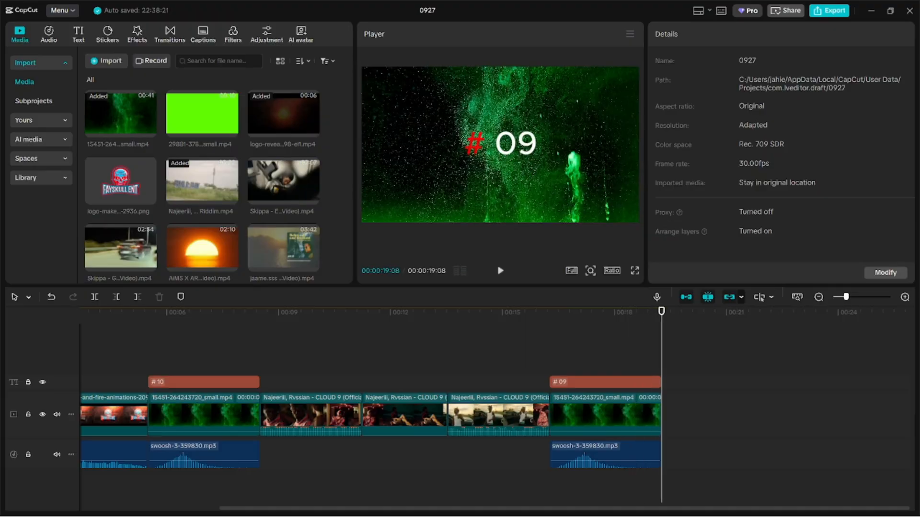
- Append the Skippa - Evil (Official Music Video) clip after the "# 09" segment and cut away its beginning up to 00:00:39:14
left_click(283, 180)
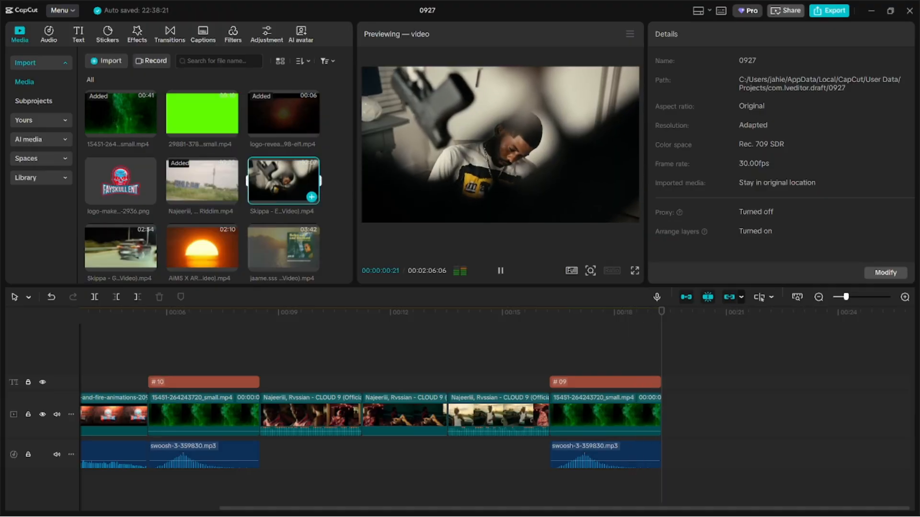
left_click_drag(283, 180, 667, 408)
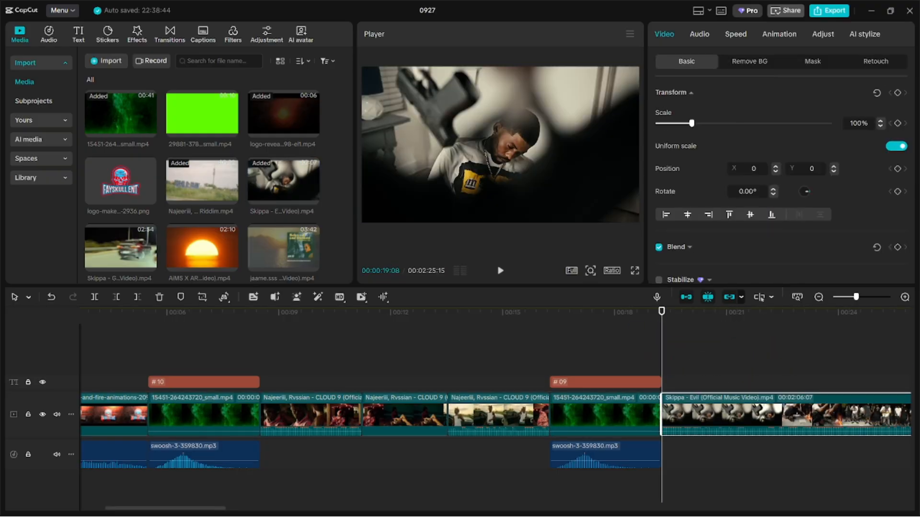
left_click_drag(145, 509, 219, 509)
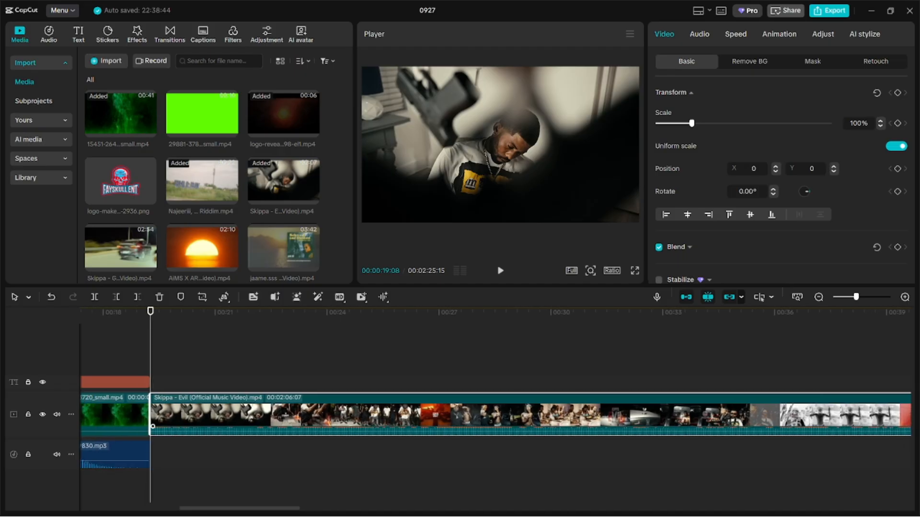
left_click(904, 312)
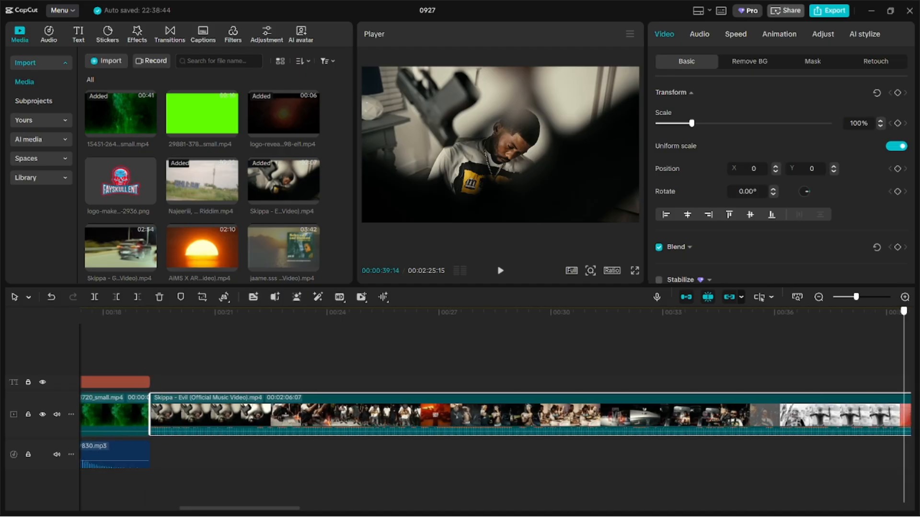
left_click(116, 297)
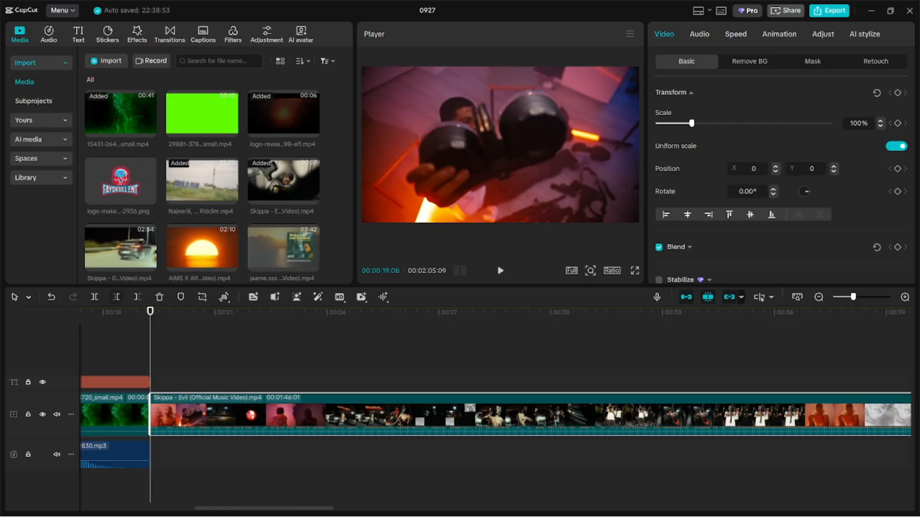
- Trim the Skippa - Evil clip's end back to 00:00:23:13, and extend it so the clip lasts 00:00:07:23
key("space")
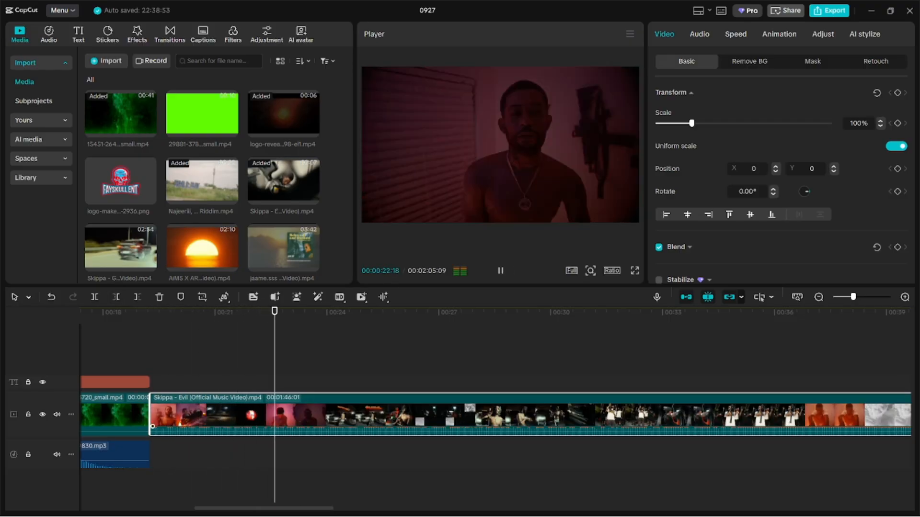
key("space")
left_click(138, 297)
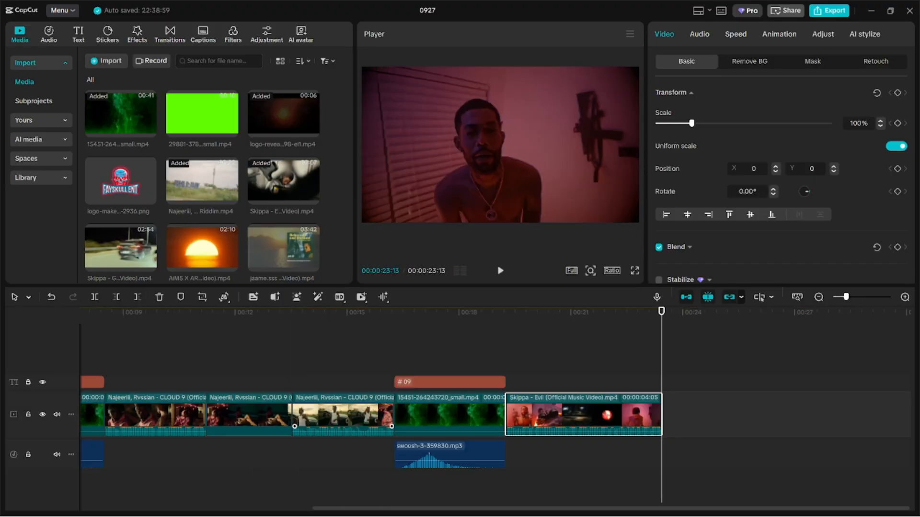
left_click_drag(661, 414, 795, 415)
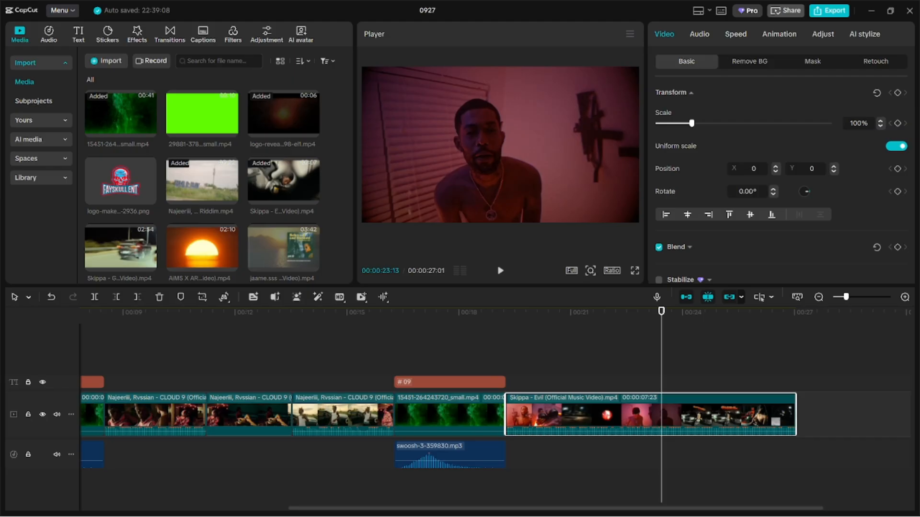
- Play back the sequence from the "# 09" segment into the Skippa - Evil clip to review the trimmed section
left_click(481, 312)
key("space")
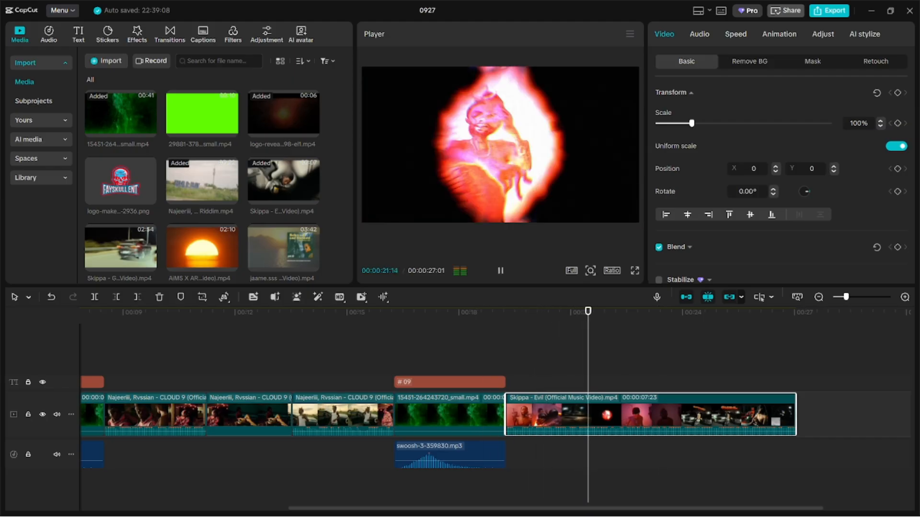
left_click(787, 312)
key("space")
key("space")
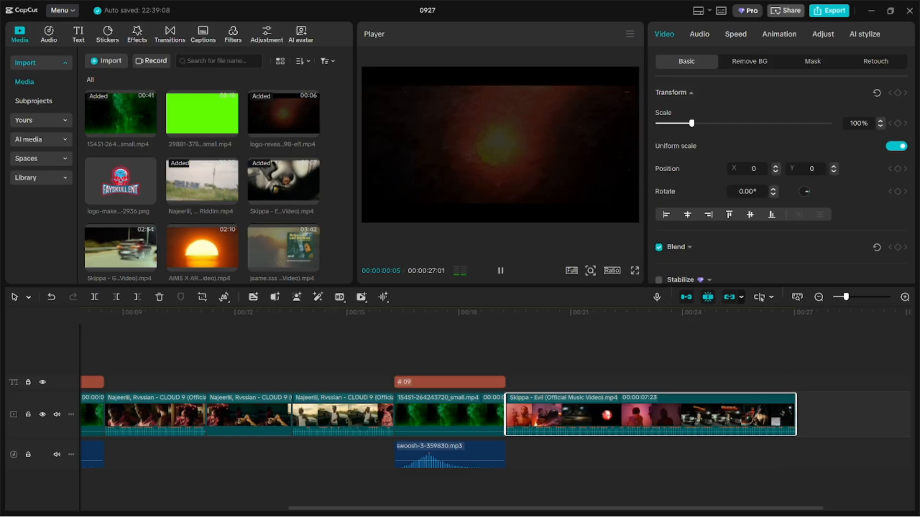
key("space")
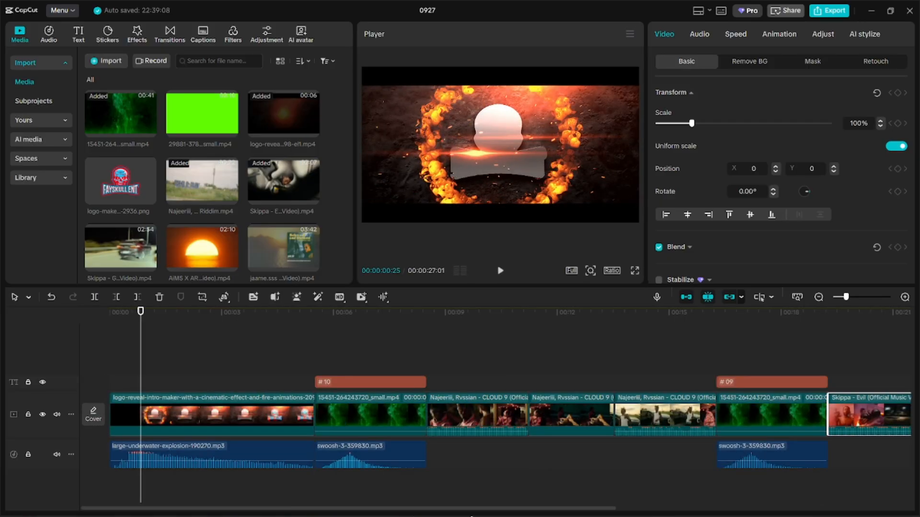
- Paste the copied "# 10" title, background and swoosh sound after the Skippa - Evil clip at 00:00:27:01, and open the pasted title's text for editing
left_click(528, 479)
left_click_drag(528, 509, 822, 508)
left_click(632, 476)
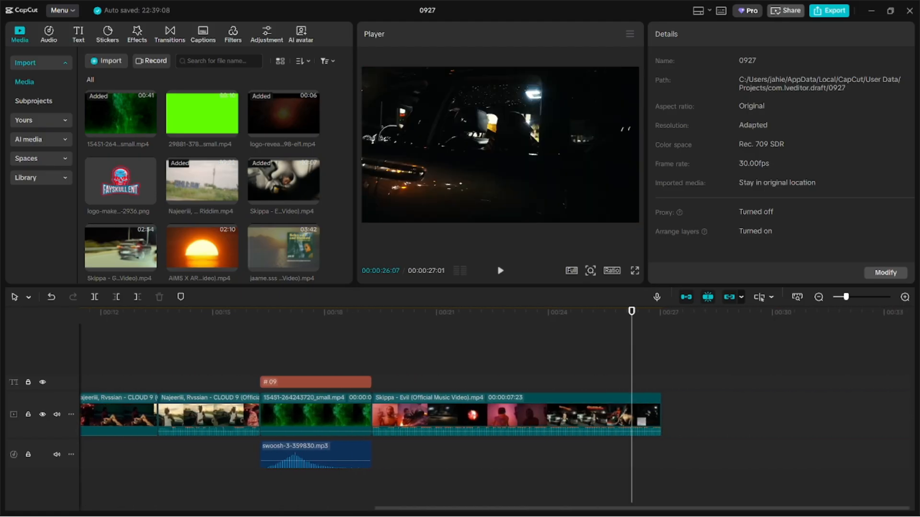
key("space")
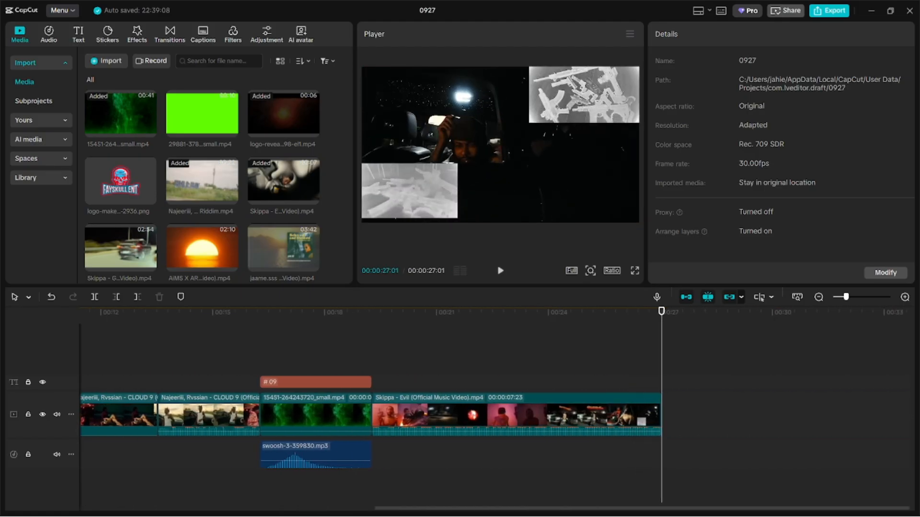
key("ctrl+v")
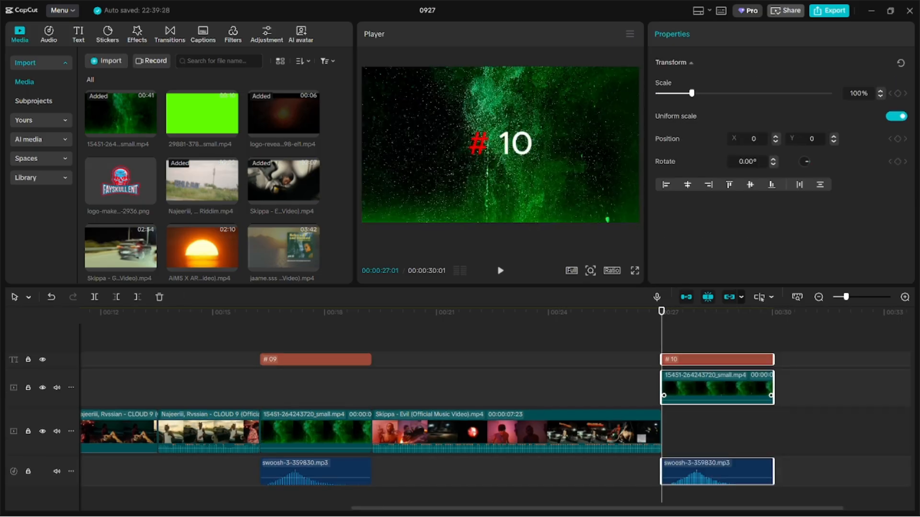
left_click(717, 382)
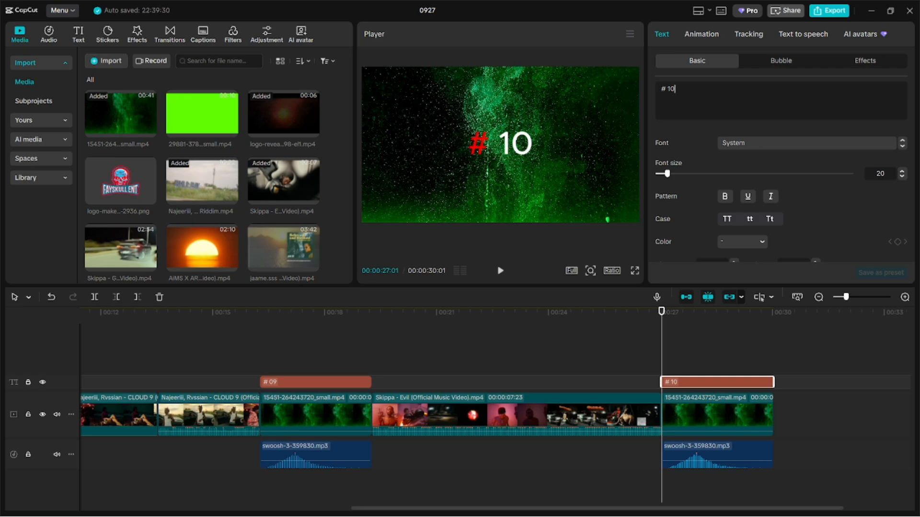
- Change the pasted title's text after the Skippa - Evil clip from "# 10" to "# 08"
key("BackSpace")
key("BackSpace")
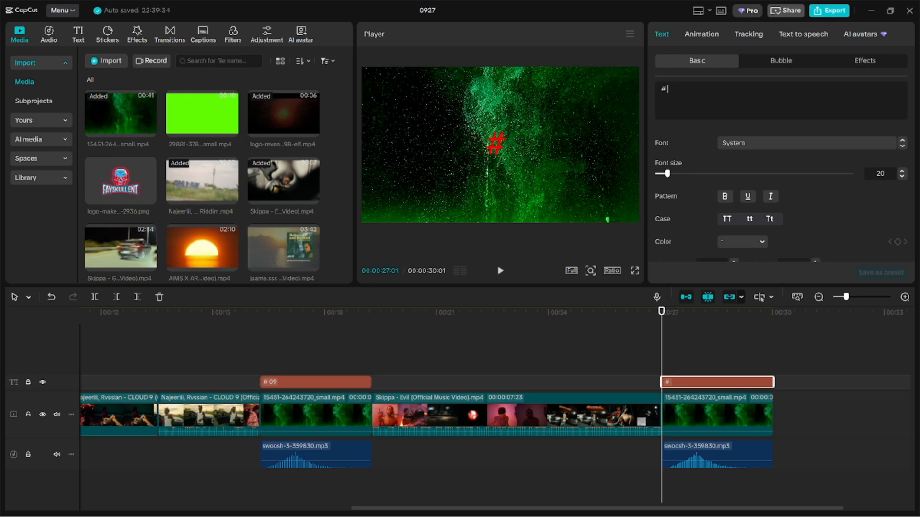
type("0")
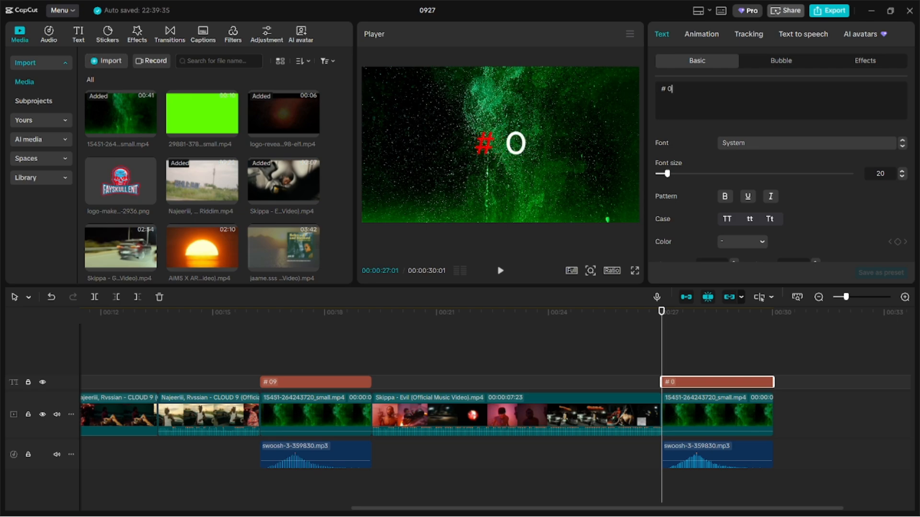
type("8")
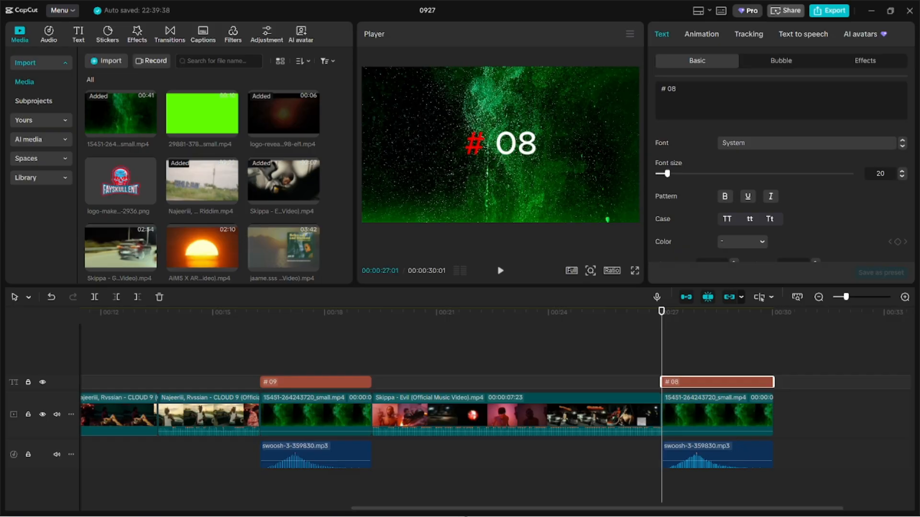
- Play back the sequence from the Skippa - Evil clip through the "# 08" segment to review the transition
left_click_drag(598, 508, 663, 508)
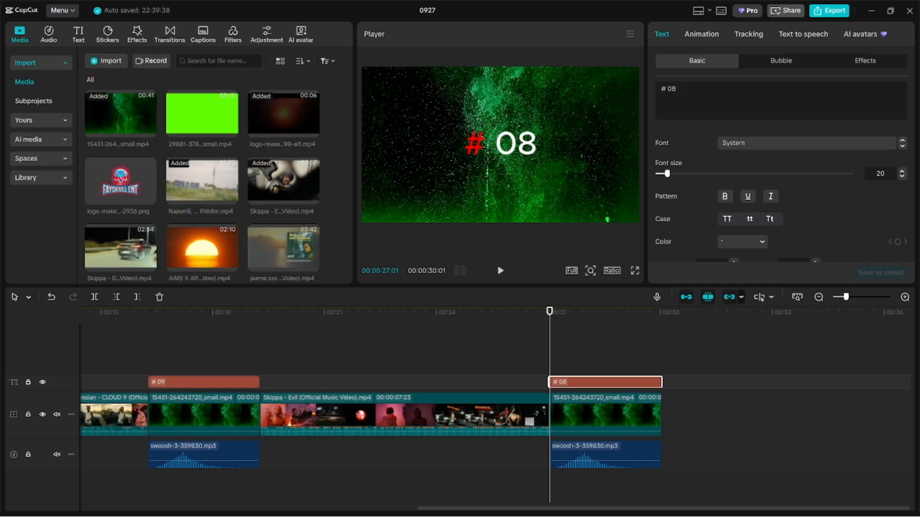
left_click(400, 313)
key("space")
key("space")
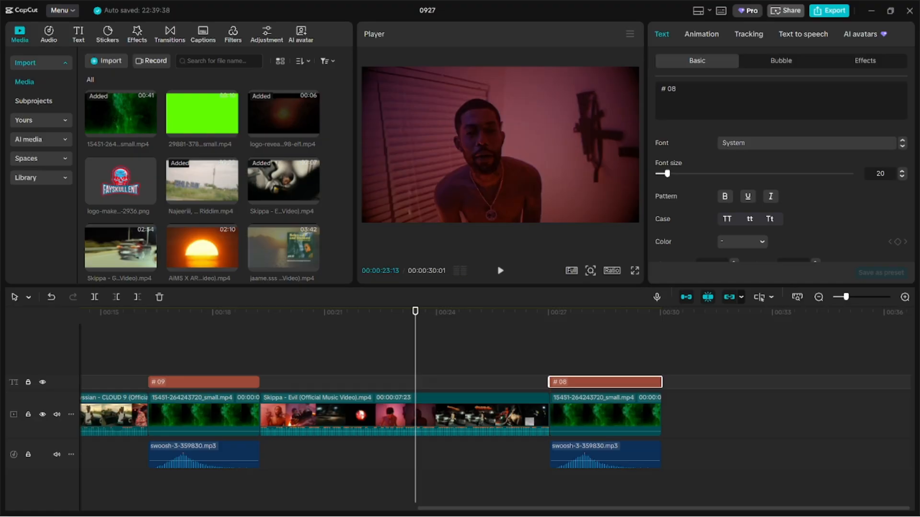
left_click(589, 313)
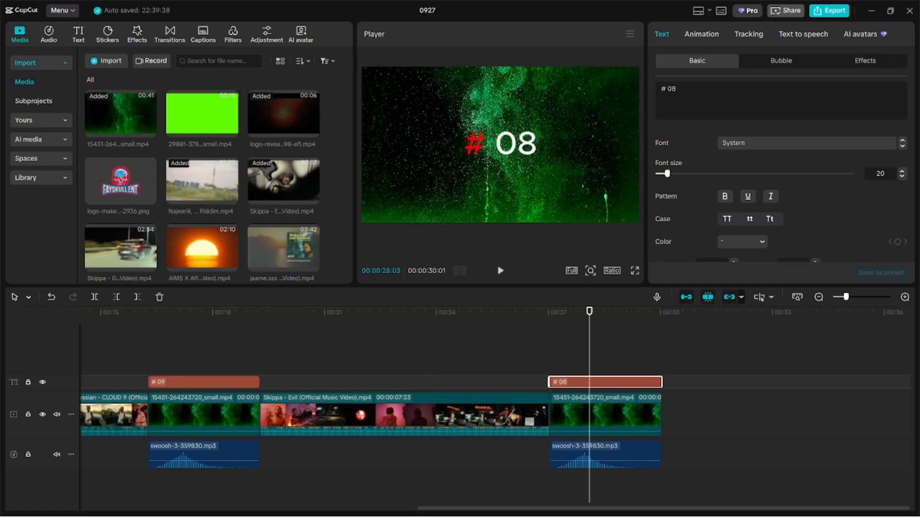
left_click(545, 312)
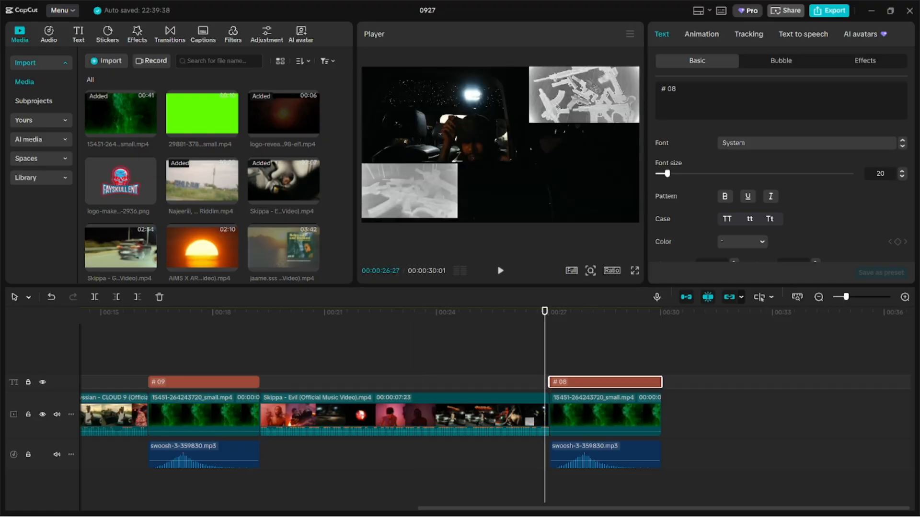
key("space")
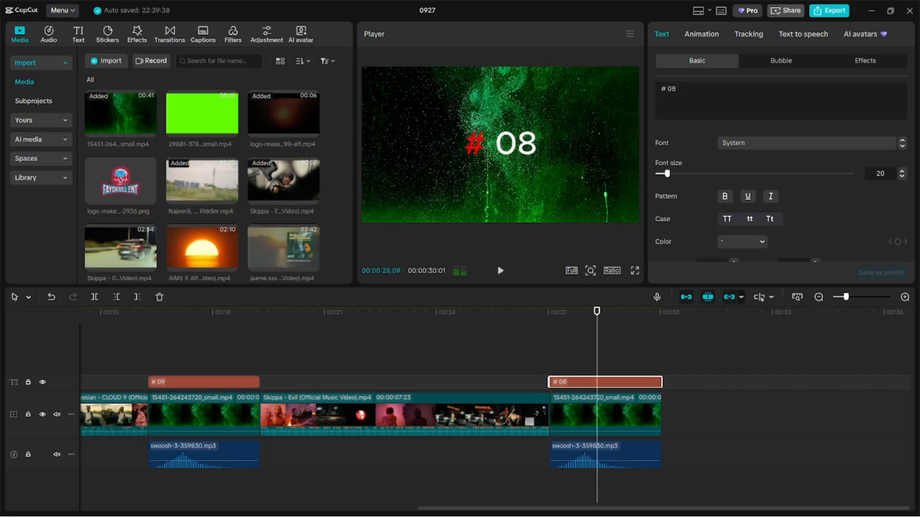
key("space")
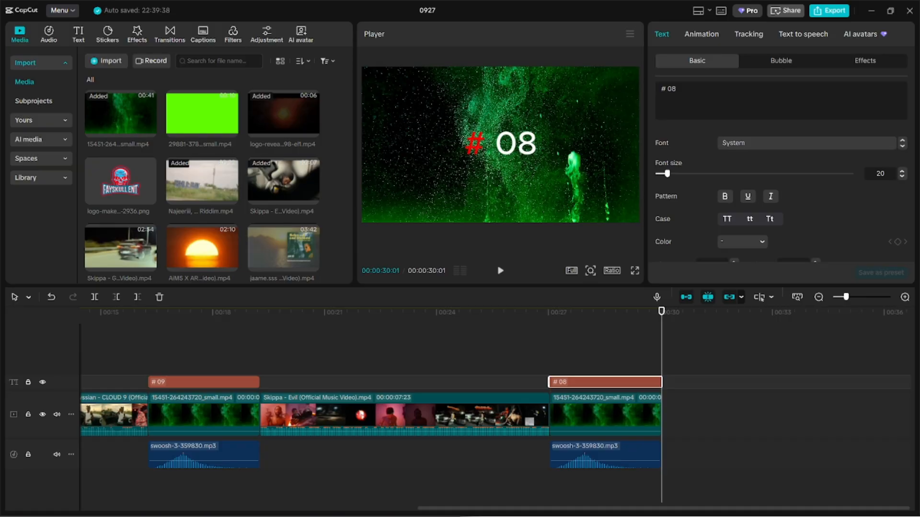
left_click(540, 312)
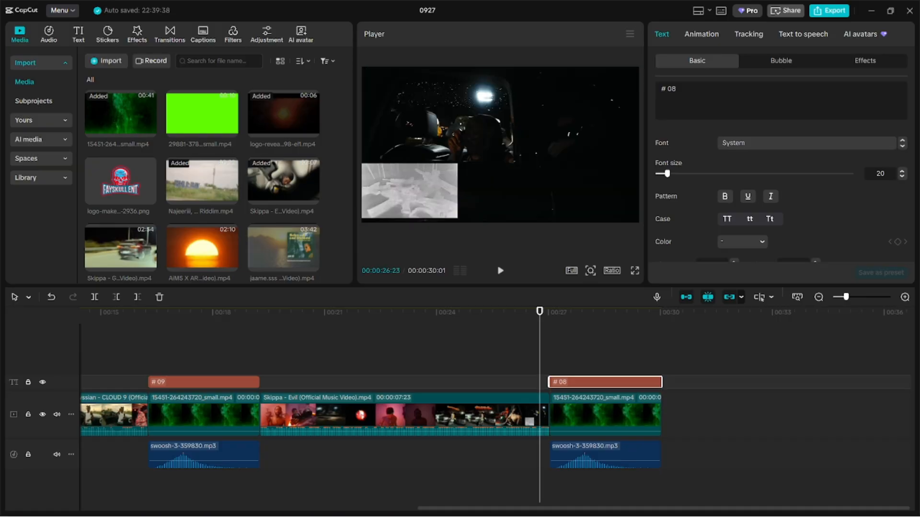
- Append the Skippa - Go (Official Music Video) clip after the "# 08" segment and cut away its beginning in three passes, leaving 00:01:49:17
left_click_drag(120, 248, 666, 422)
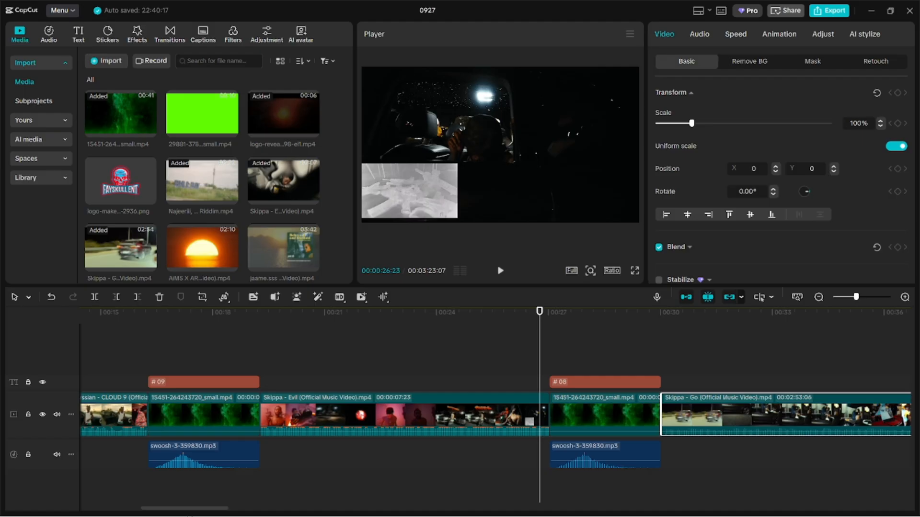
left_click_drag(190, 509, 249, 509)
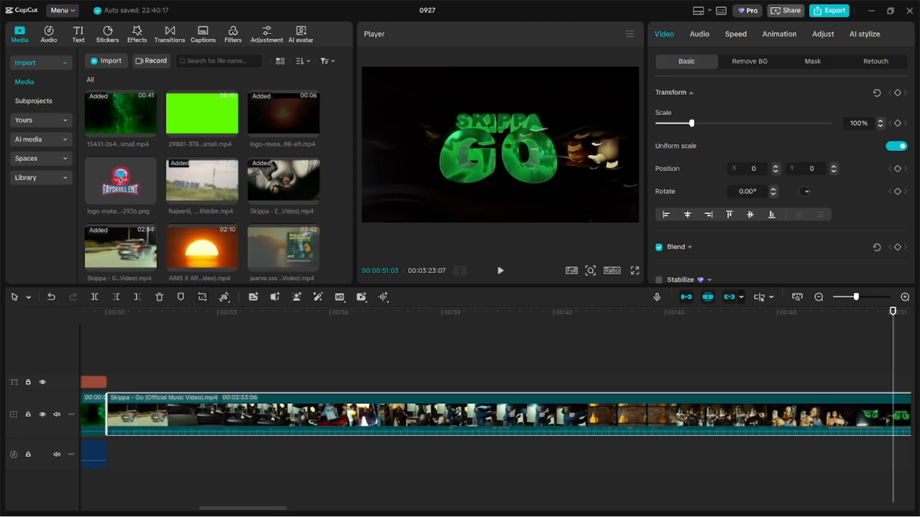
left_click(116, 297)
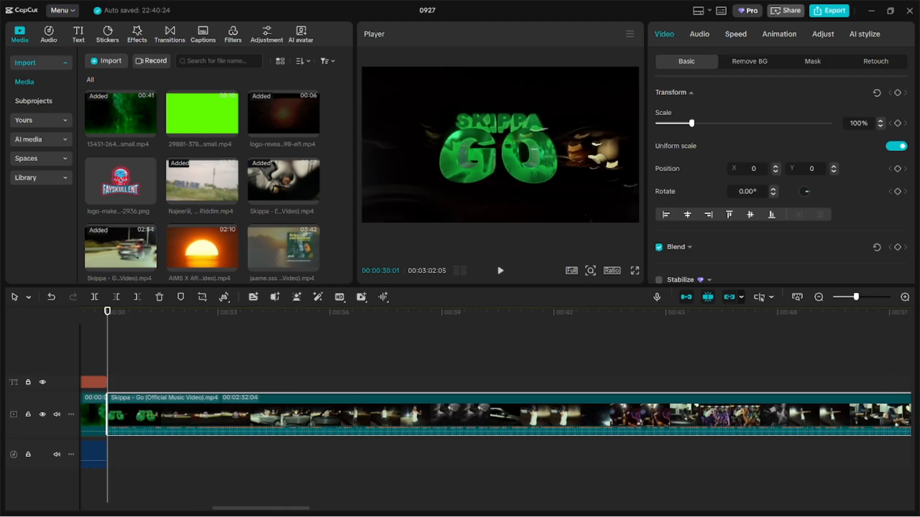
left_click(906, 414)
left_click(116, 297)
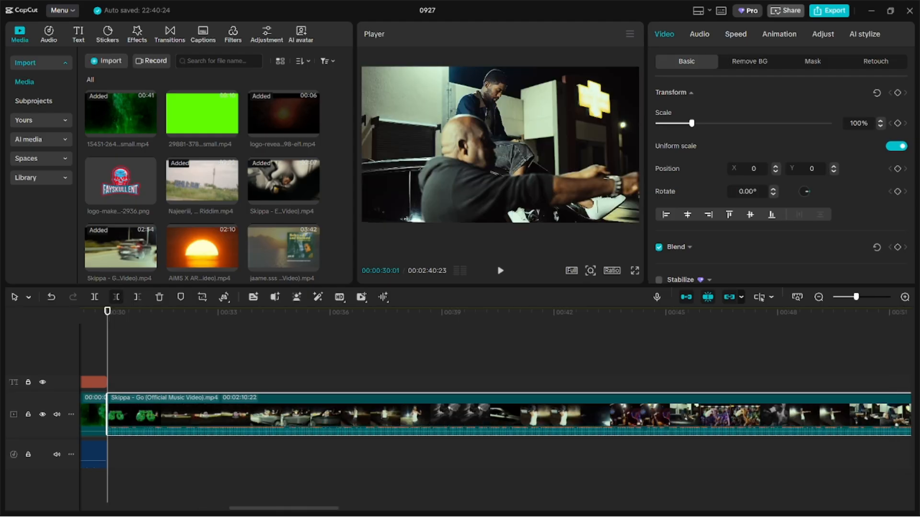
left_click(897, 415)
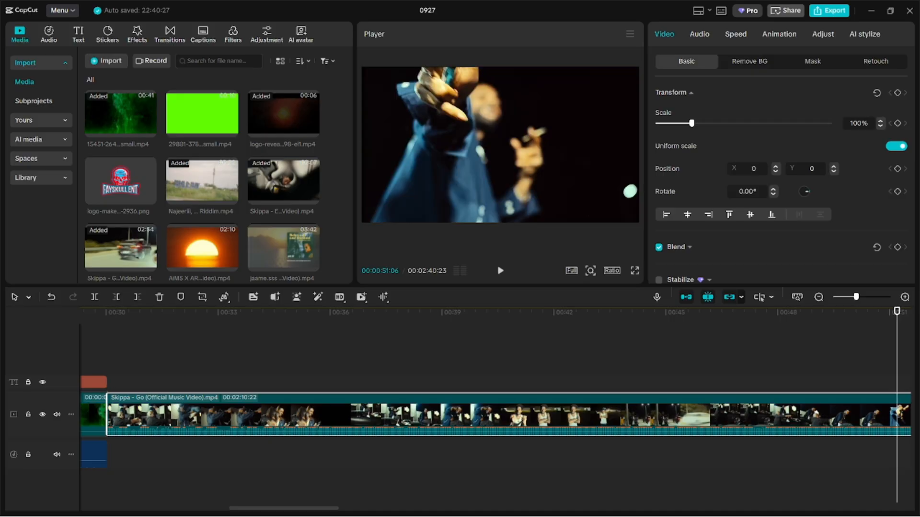
left_click(116, 297)
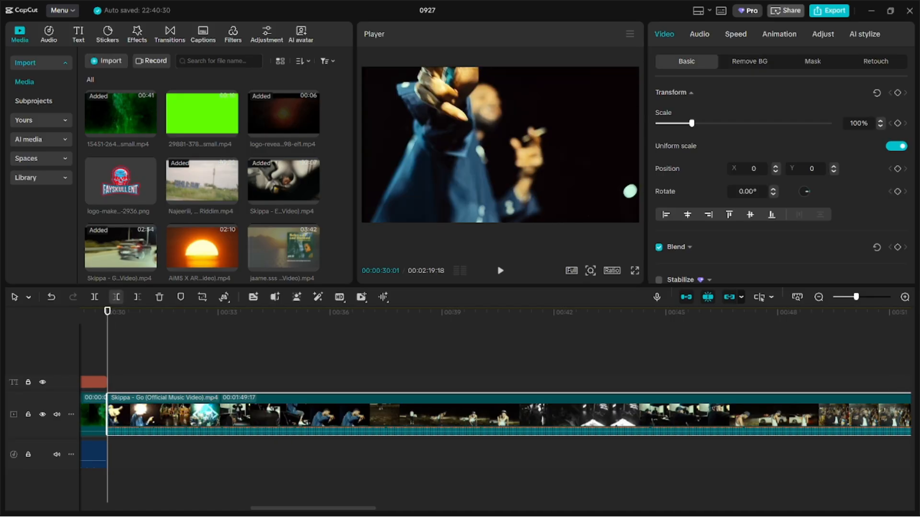
- Trim the Skippa - Go clip's end back to 00:00:32:27, and extend it so the clip lasts 00:00:07:23
key("space")
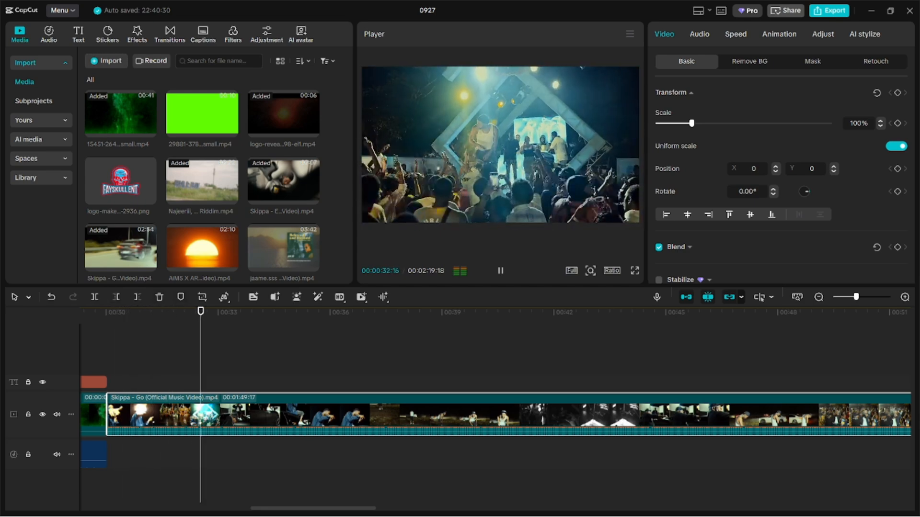
key("space")
left_click(137, 297)
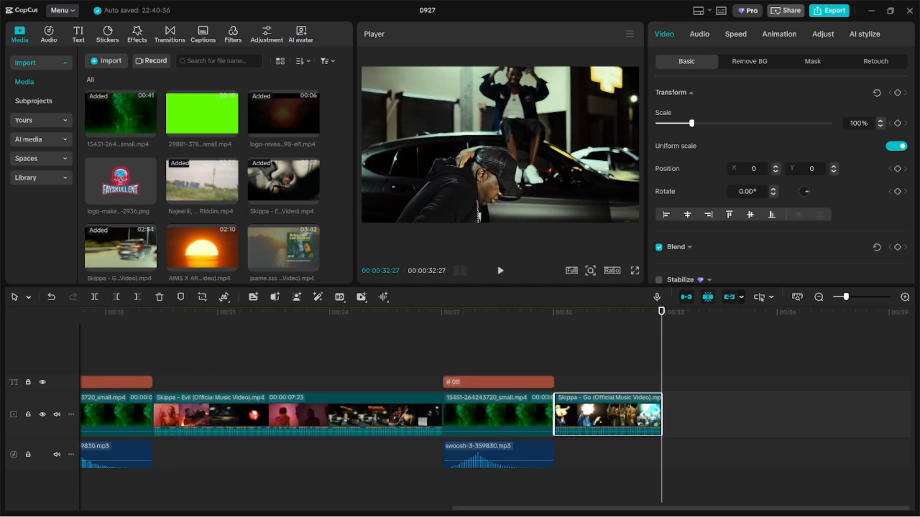
left_click_drag(660, 414, 844, 414)
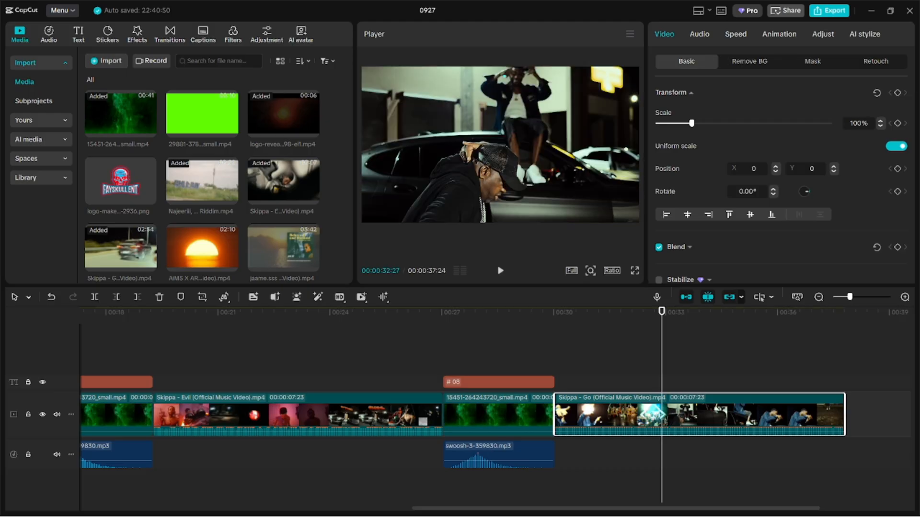
- Play back the last part of the Skippa - Go clip from 00:00:37:06 to its end at 00:00:37:24
left_click_drag(766, 509, 807, 509)
scroll(574, 411, "right", 2)
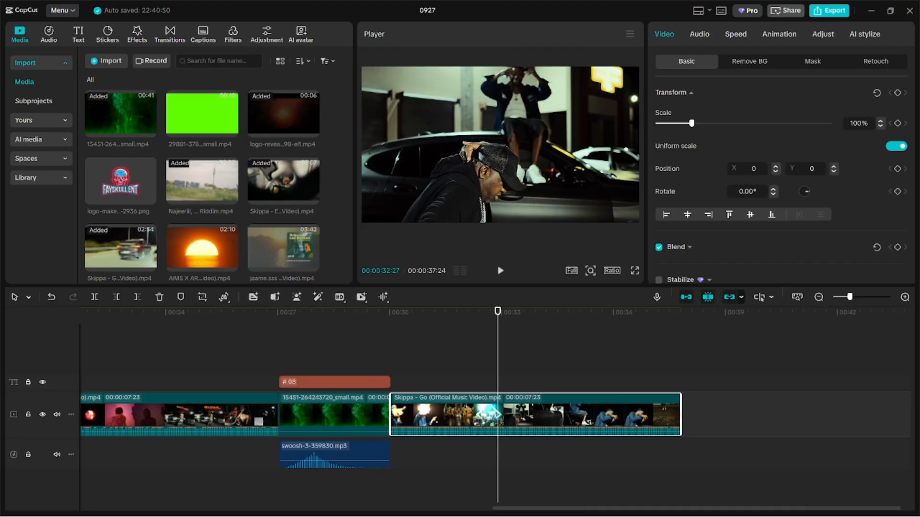
left_click(658, 312)
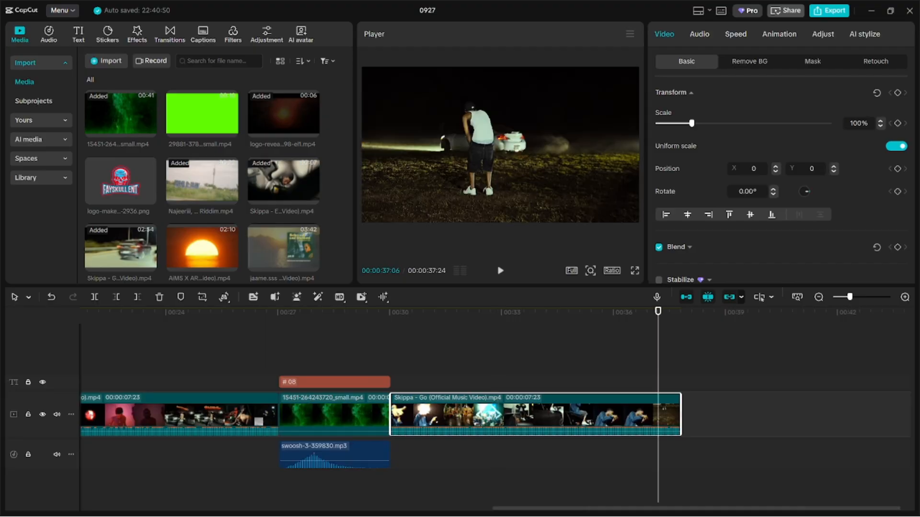
key("space")
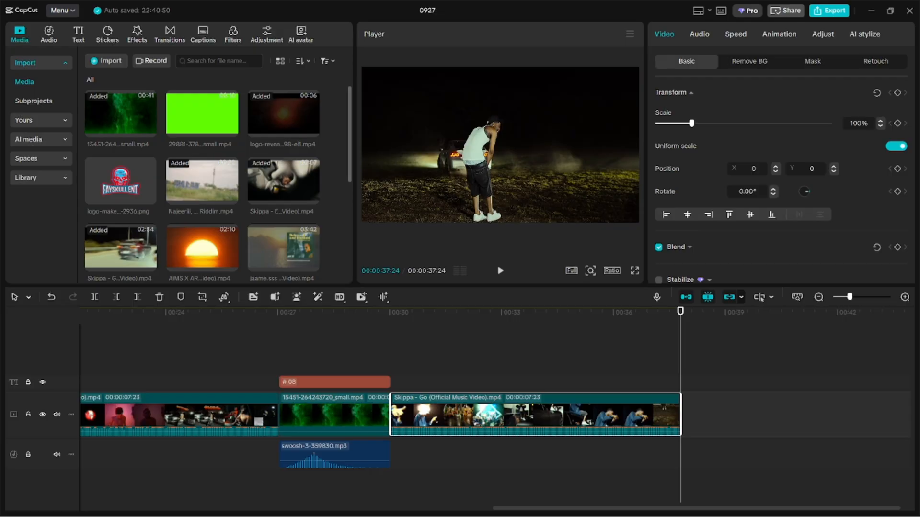
- Paste the copied title, background and swoosh sound after the Skippa - Go clip at 00:00:37:24, and set the title's text to "# 07"
key("ctrl+v")
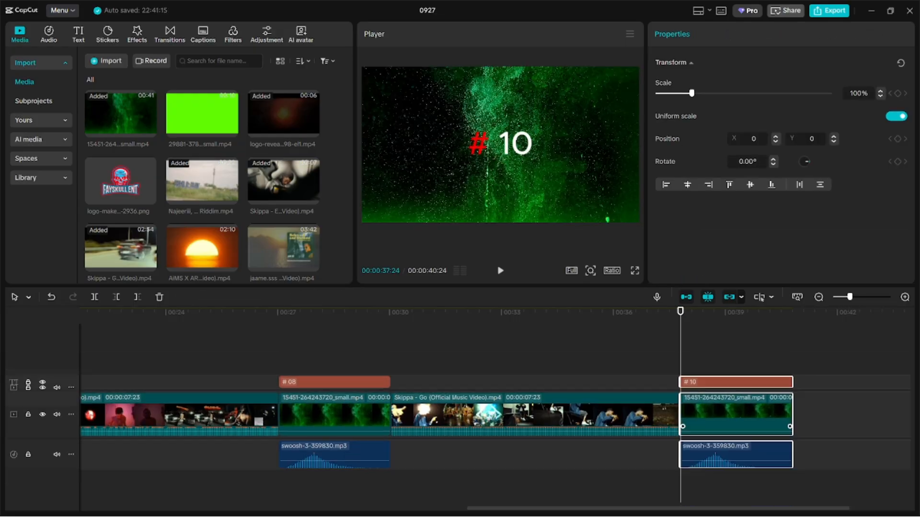
left_click(736, 382)
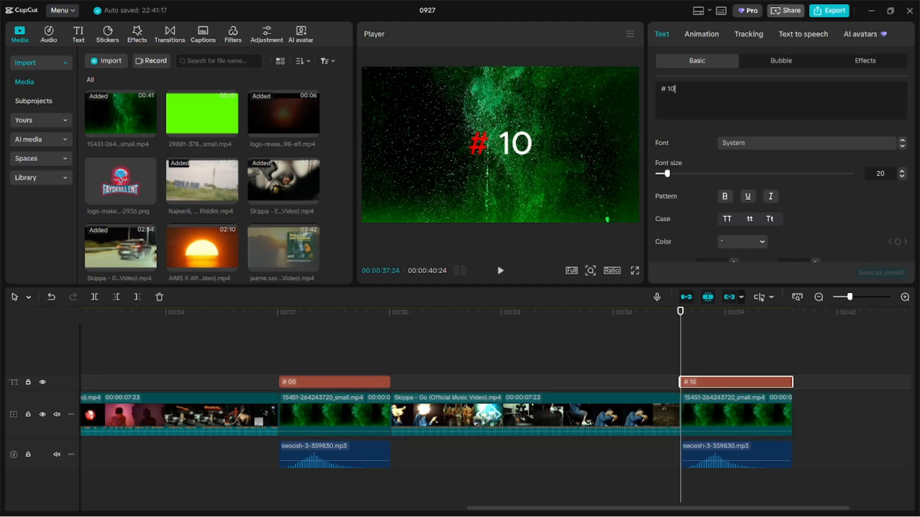
key("BackSpace")
key("BackSpace")
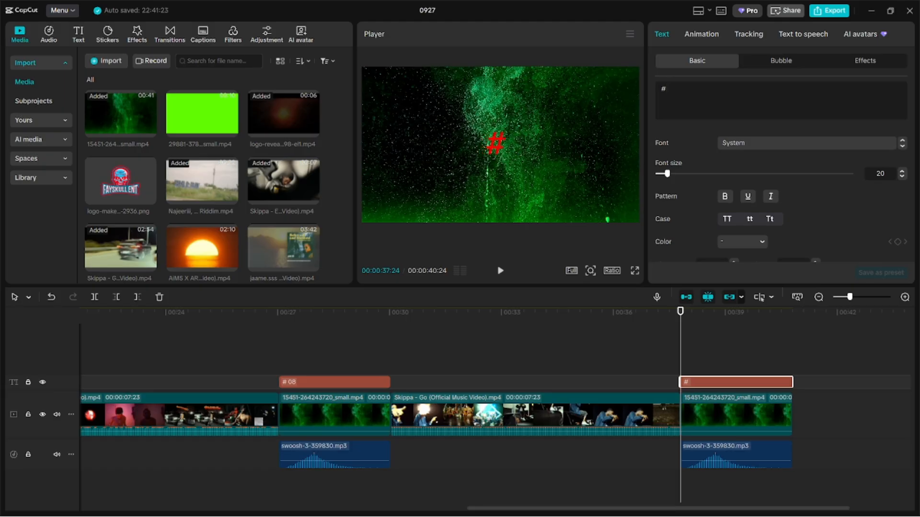
type("07")
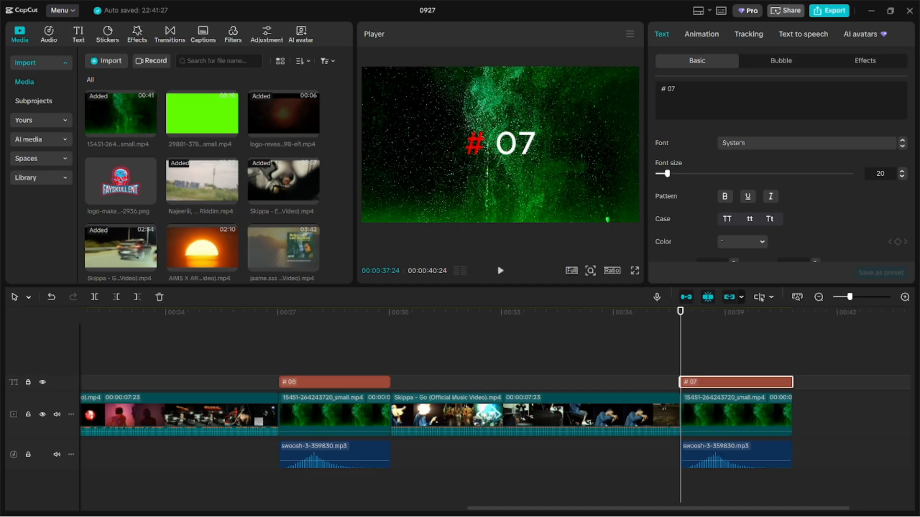
- Play back from the end of the Skippa - Go clip through the "# 07" segment, and step back to 00:00:40:20
left_click(656, 313)
key("space")
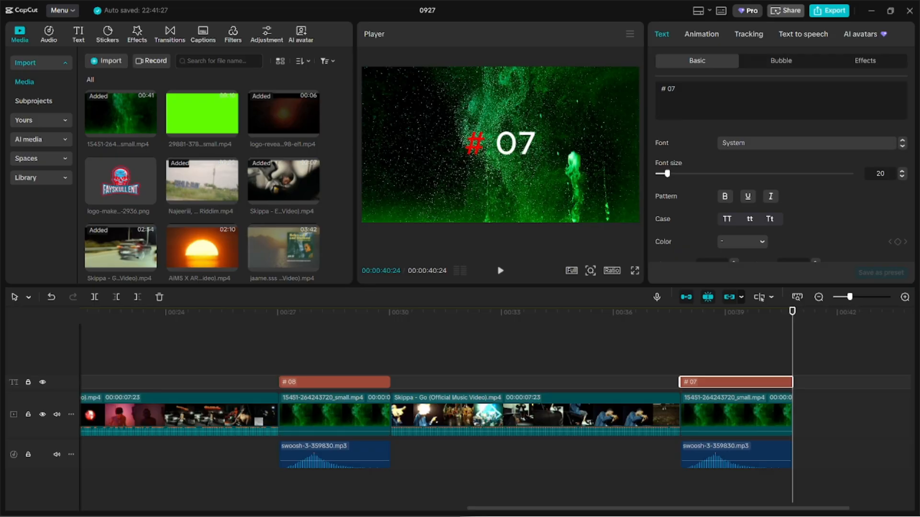
key("Left")
key("Left")
key("Left")
key("Left")
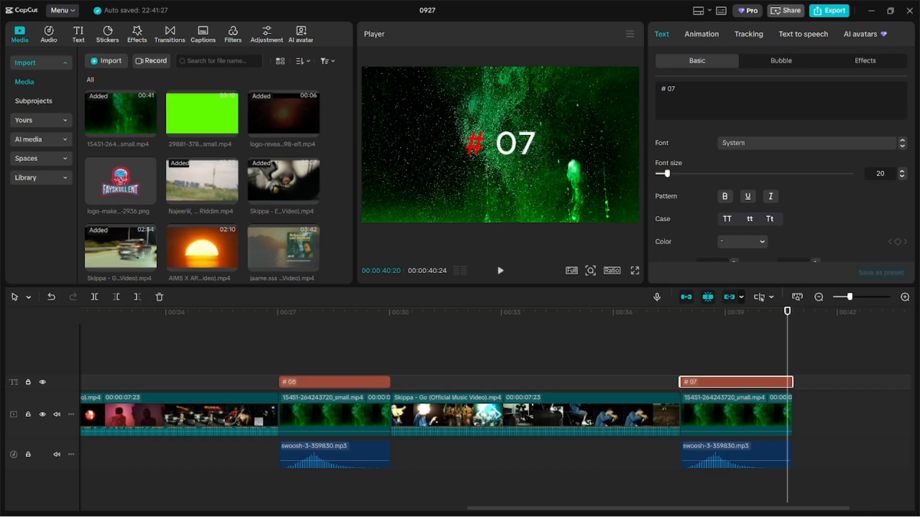
- Place the AIMS X ARRDEE - Need Somebody music video on the main track directly after the "# 07" segment
scroll(202, 183, "down", 5)
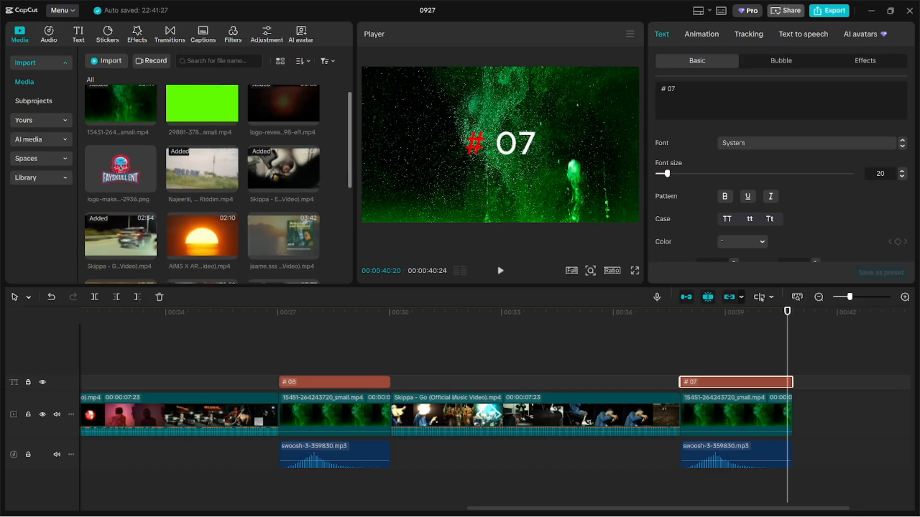
scroll(202, 183, "down", 1)
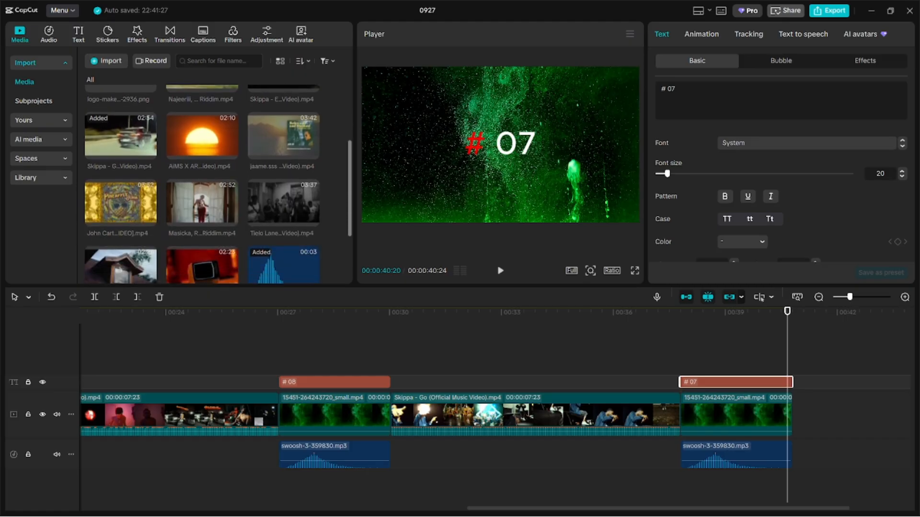
scroll(202, 184, "down", 1)
scroll(202, 184, "down", 4)
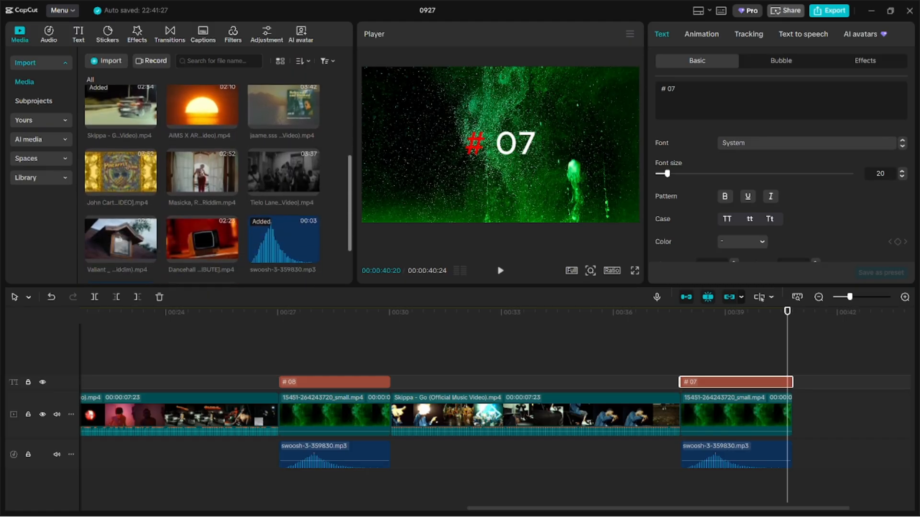
scroll(202, 184, "up", 5)
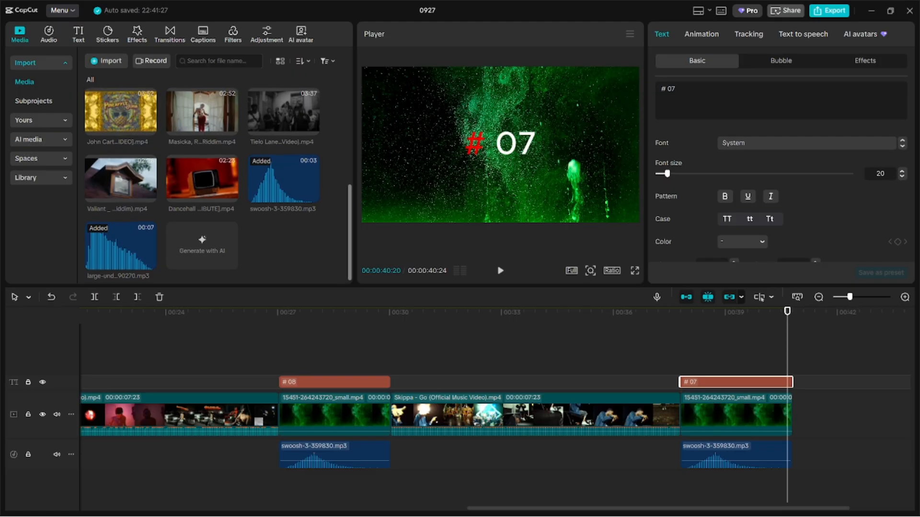
scroll(202, 183, "up", 1)
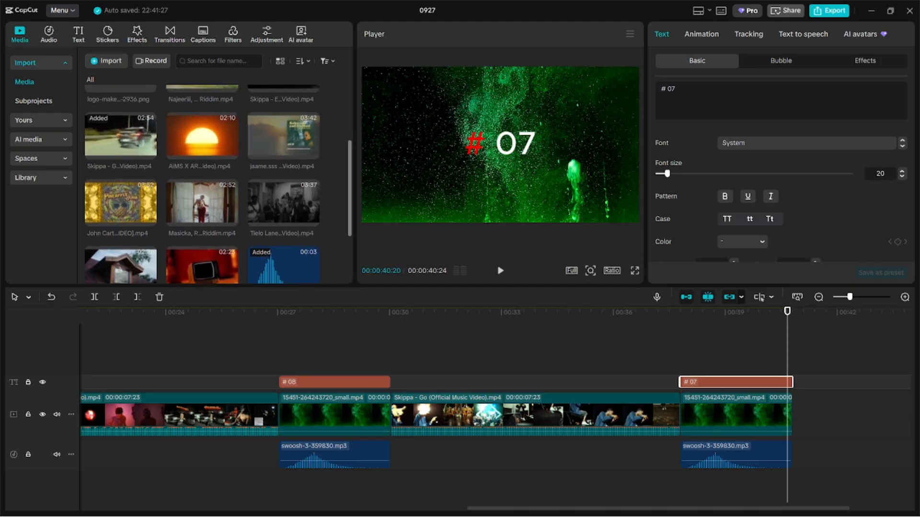
left_click_drag(202, 143, 804, 410)
left_click_drag(263, 509, 315, 509)
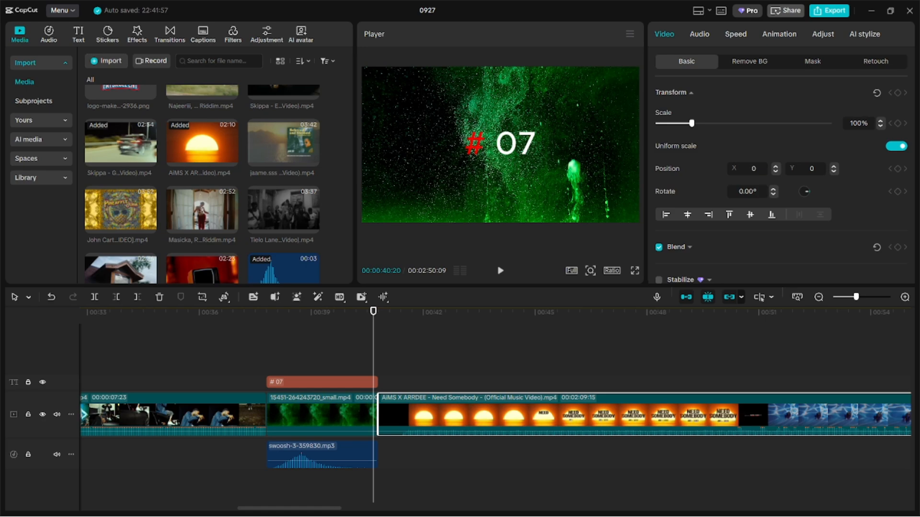
- Trim the Need Somebody clip's start at 00:00:54:28 and again at 00:00:54:29, and preview its new beginning
left_click(905, 312)
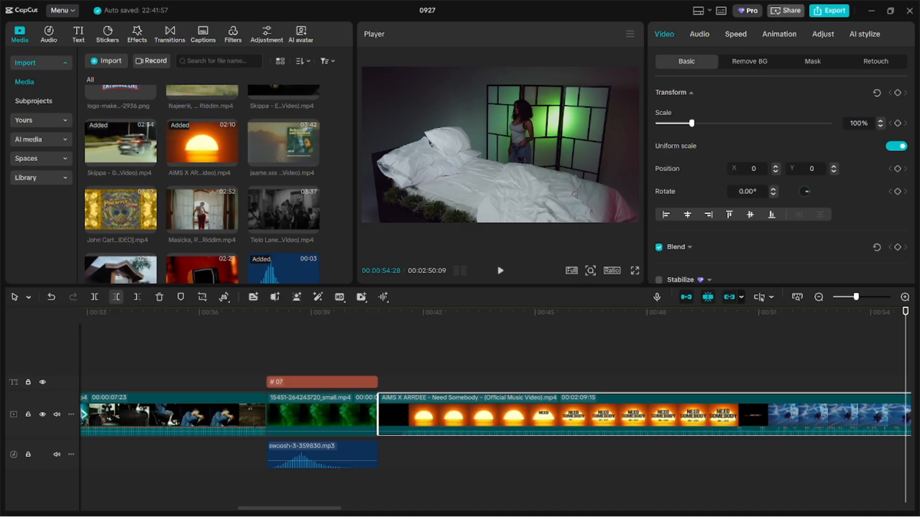
left_click(116, 297)
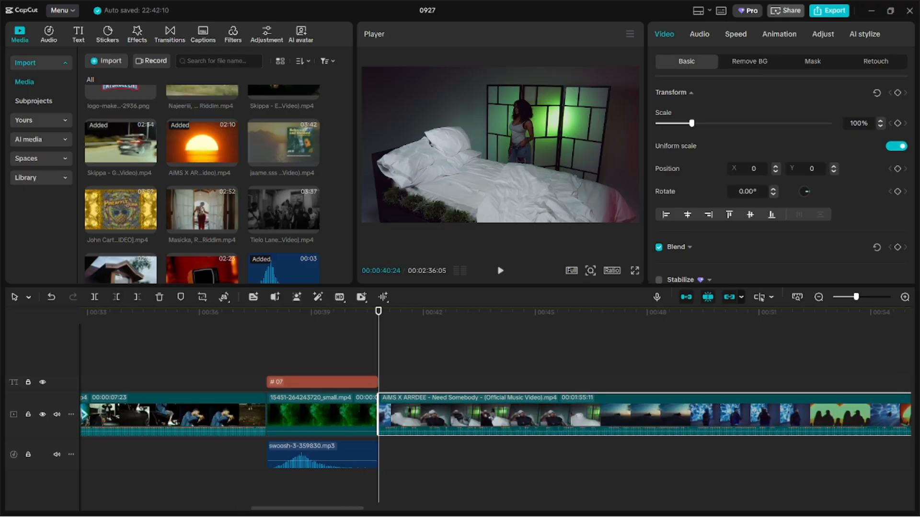
left_click(906, 312)
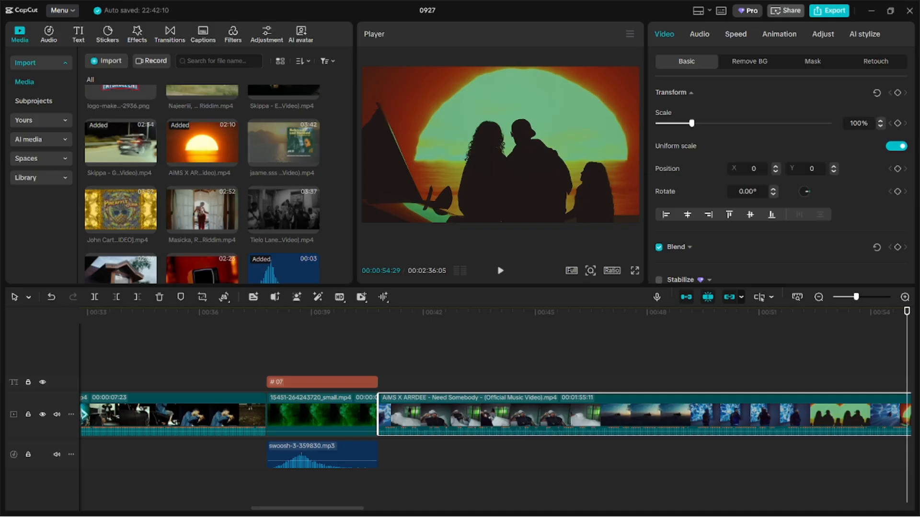
left_click(116, 297)
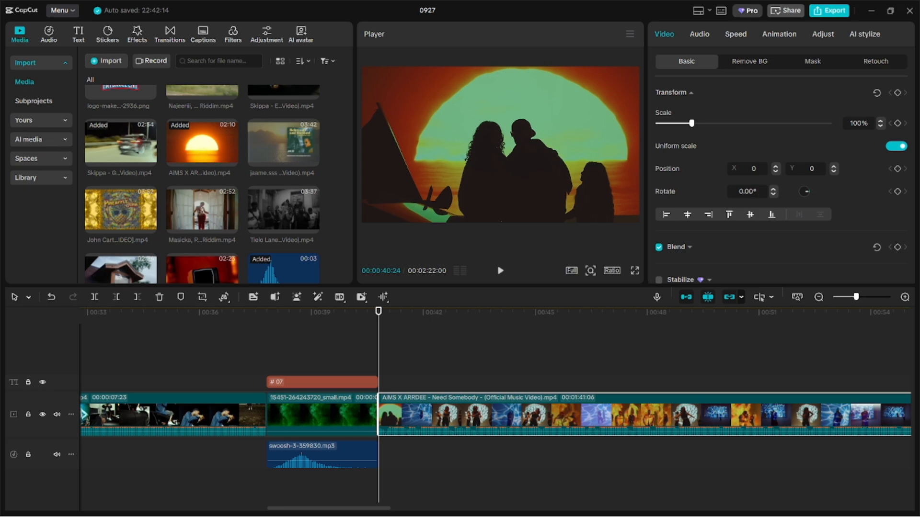
key("space")
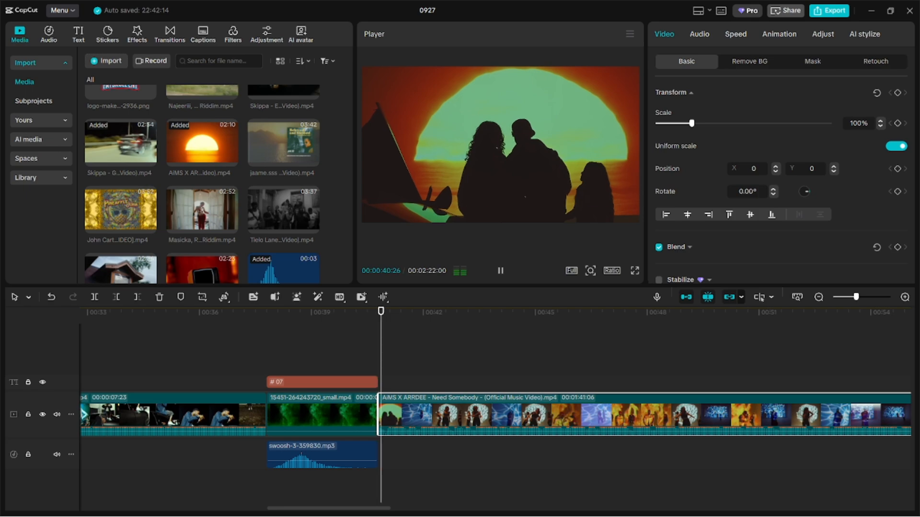
key("space")
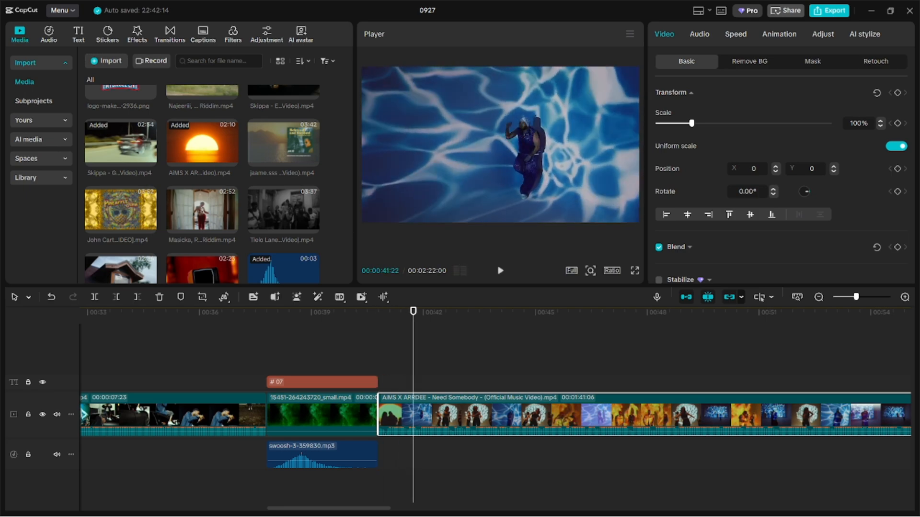
- Trim the Need Somebody clip's start twice more at 00:00:55:02, previewing the new beginning after each cut
left_click(909, 313)
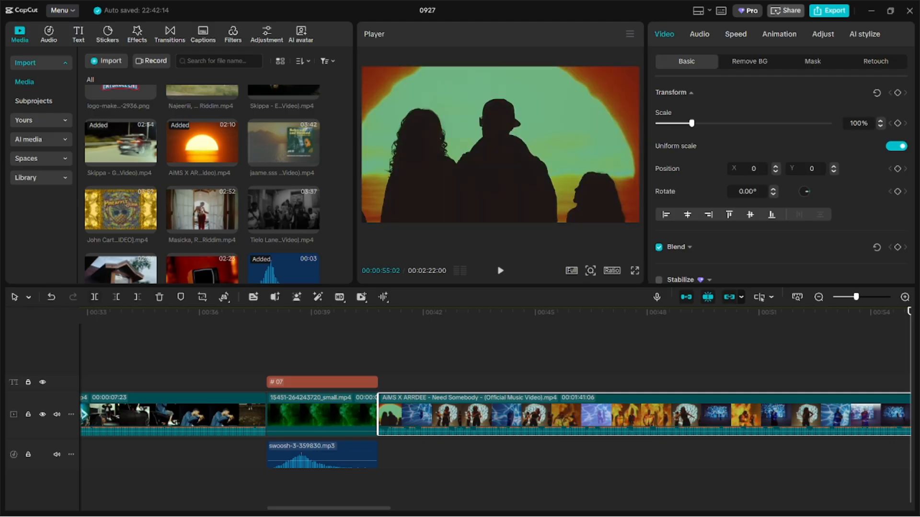
key("q")
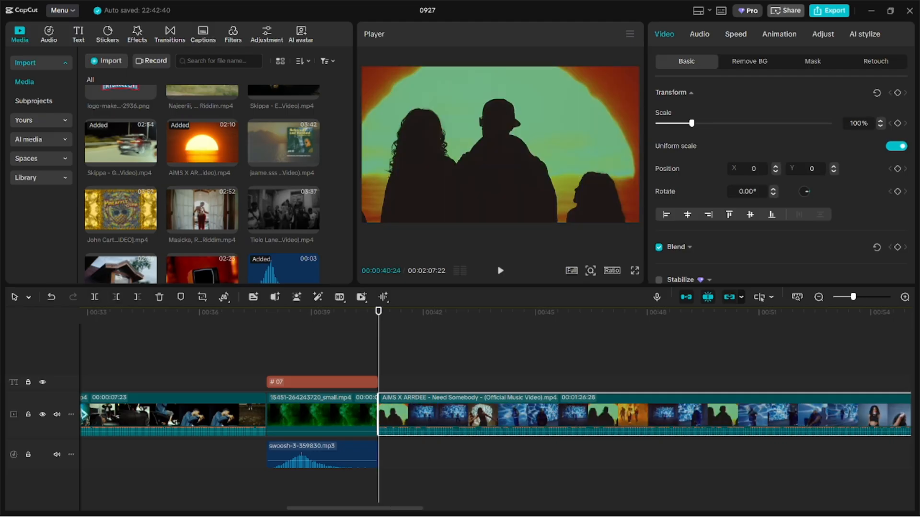
key("space")
key("space")
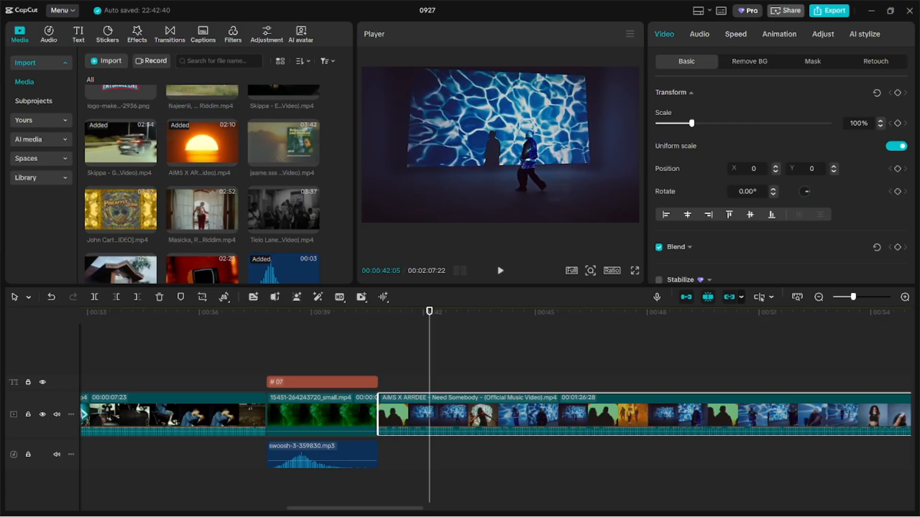
left_click(909, 312)
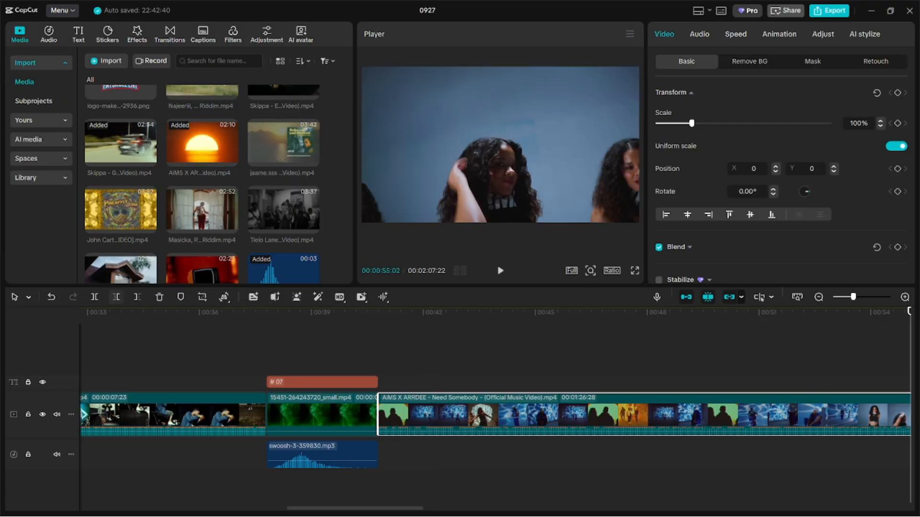
left_click(115, 297)
key("space")
key("space")
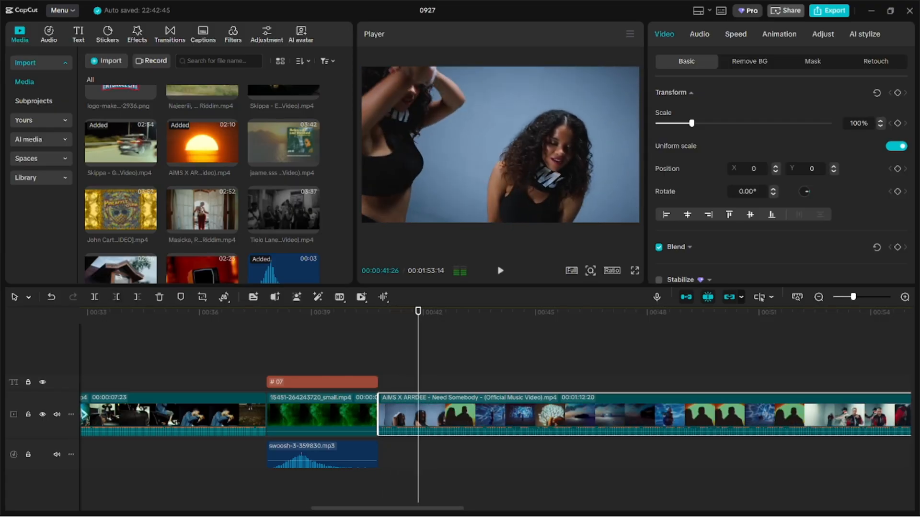
- Cut the Need Somebody clip's start twice at 00:00:54:24 and once at 00:00:54:27, and preview its beginning
left_click(901, 313)
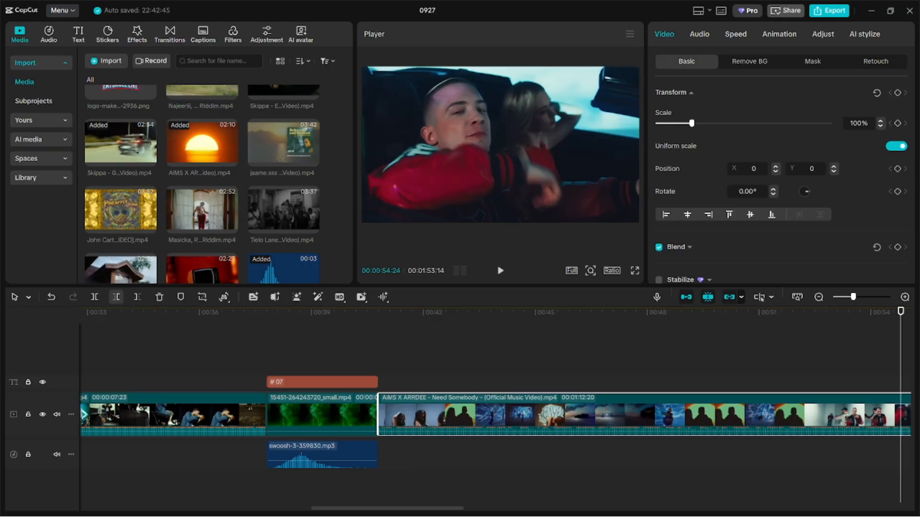
left_click(116, 297)
left_click(901, 312)
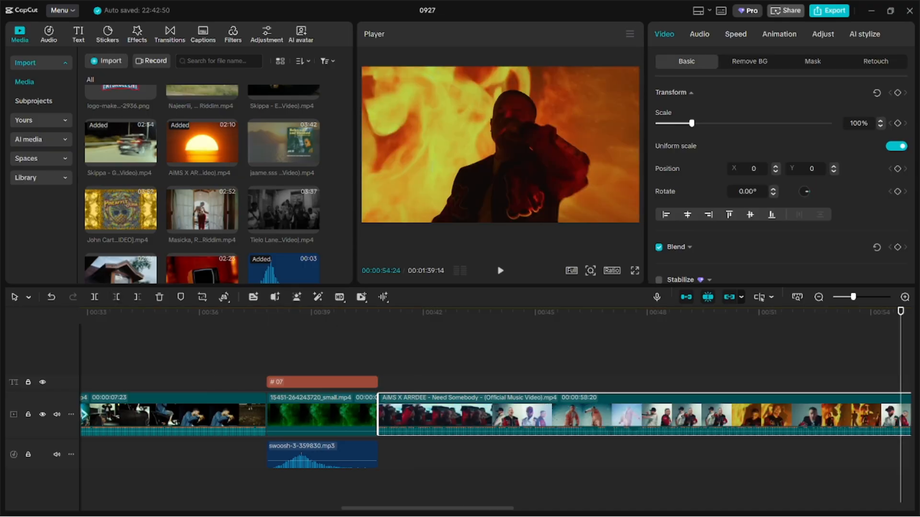
left_click(116, 297)
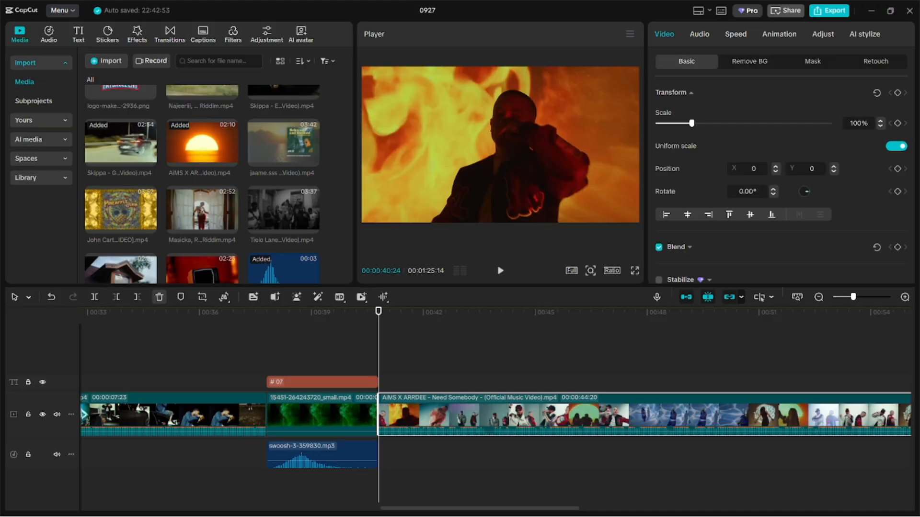
left_click(905, 313)
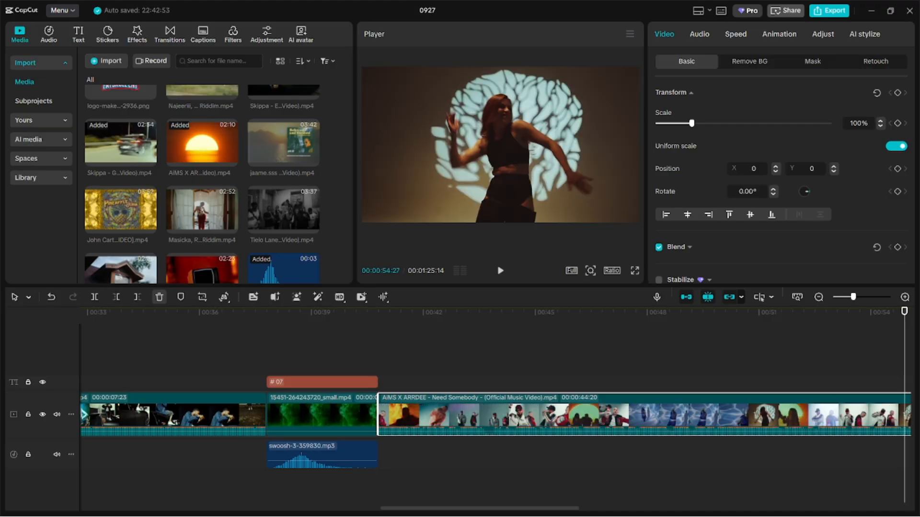
left_click(115, 297)
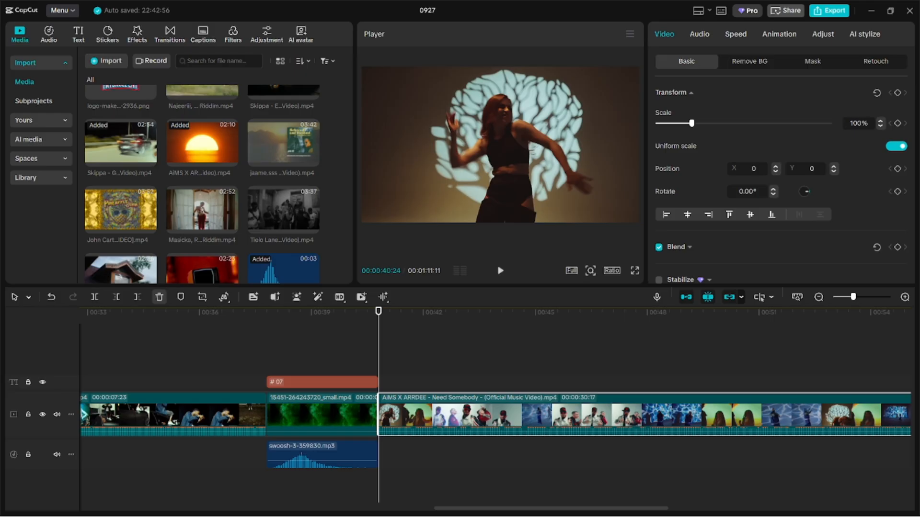
key("space")
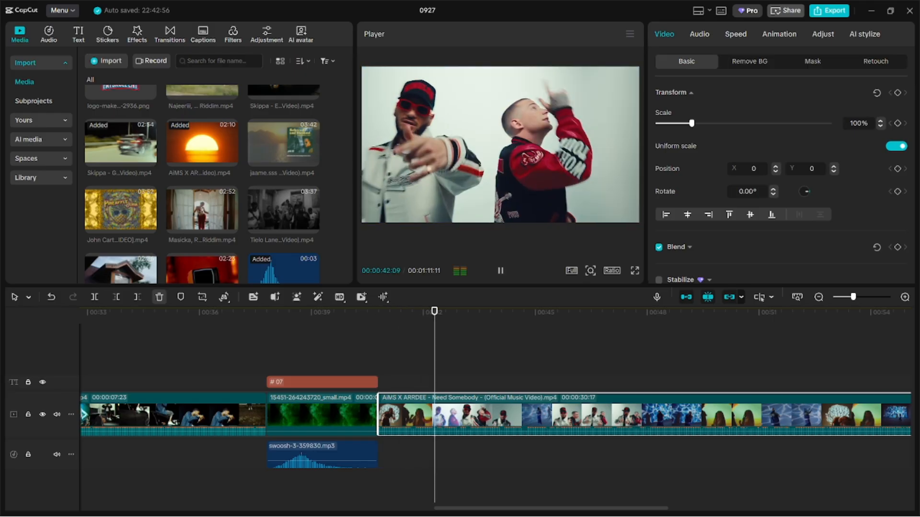
key("space")
- Try trimming the Need Somebody clip's start at 00:00:54:27 and at 00:00:54:16, and undo the second trim
left_click(904, 312)
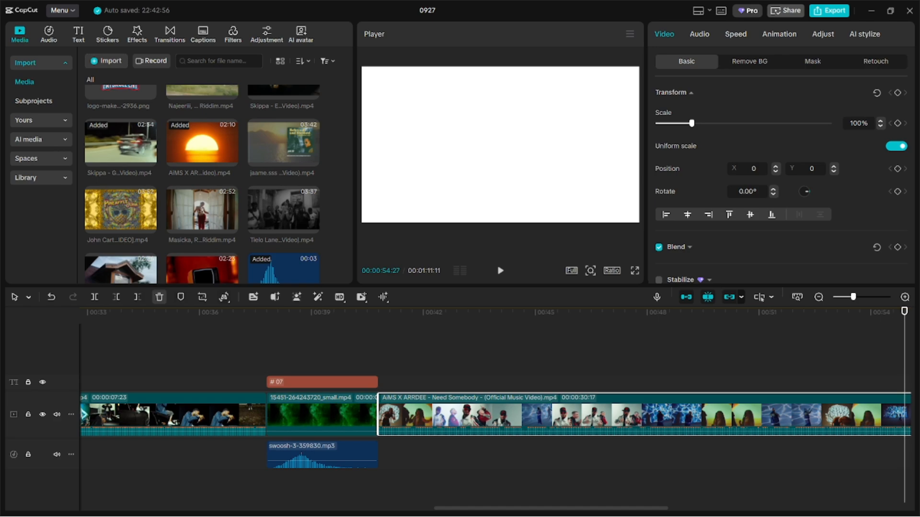
left_click(116, 297)
key("space")
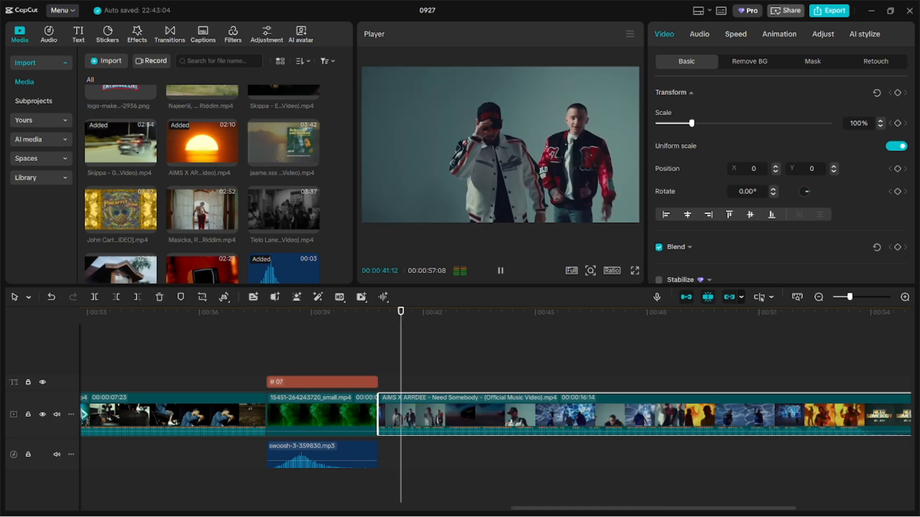
key("space")
left_click(890, 312)
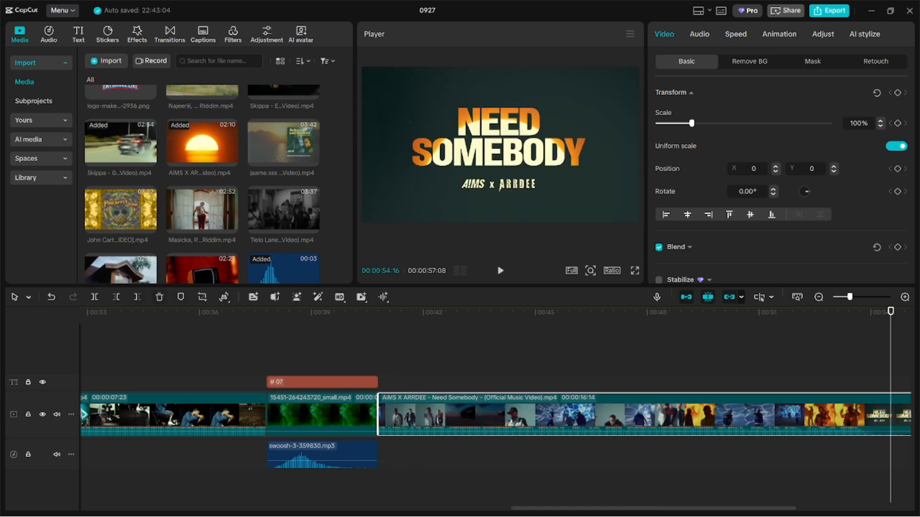
left_click(116, 297)
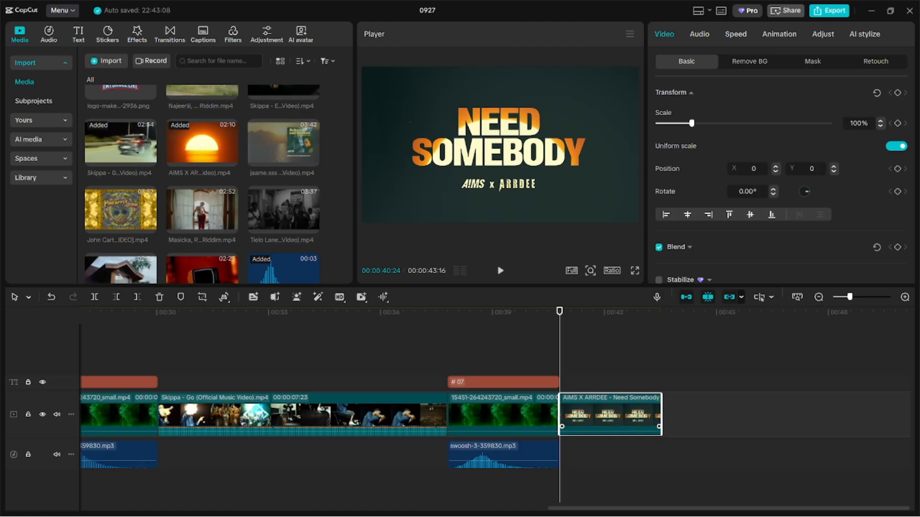
key("ctrl+z")
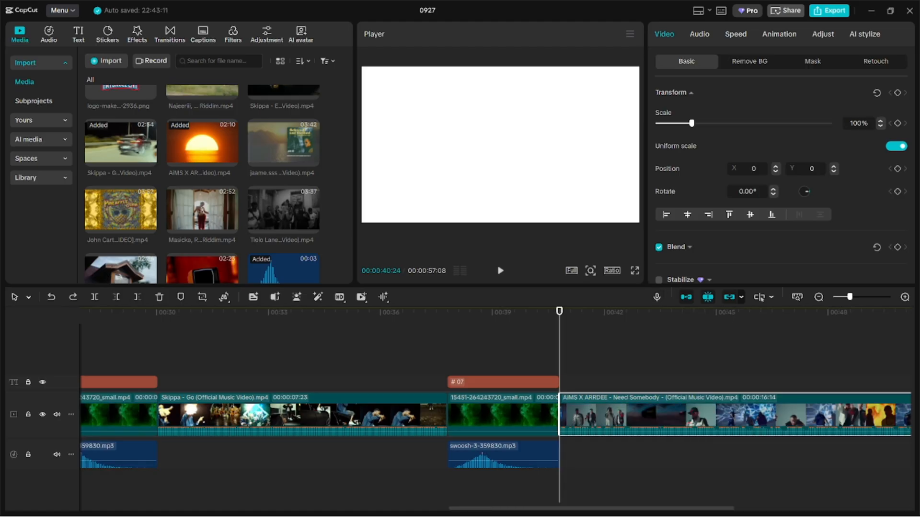
- Play back the Need Somebody clip from 00:00:40:24 and up to 00:00:50:11, and undo its last start trim
key("space")
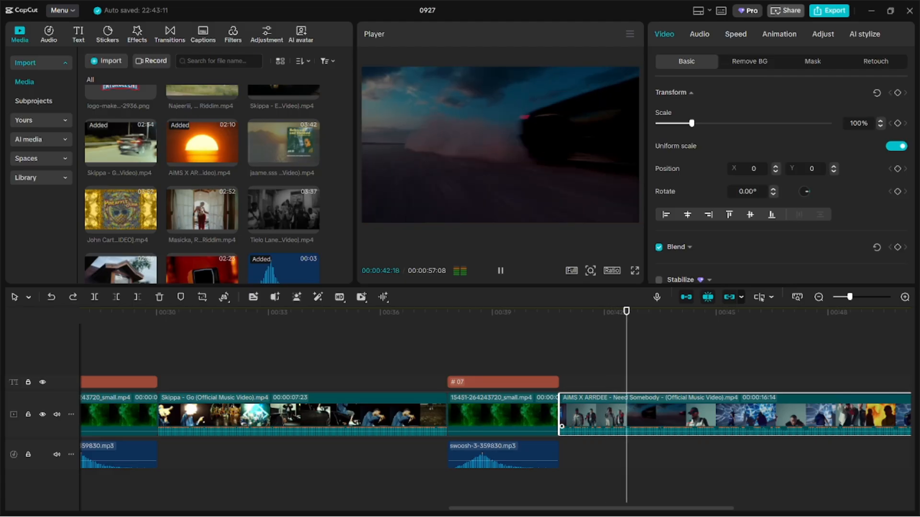
key("space")
left_click(898, 312)
key("space")
key("space")
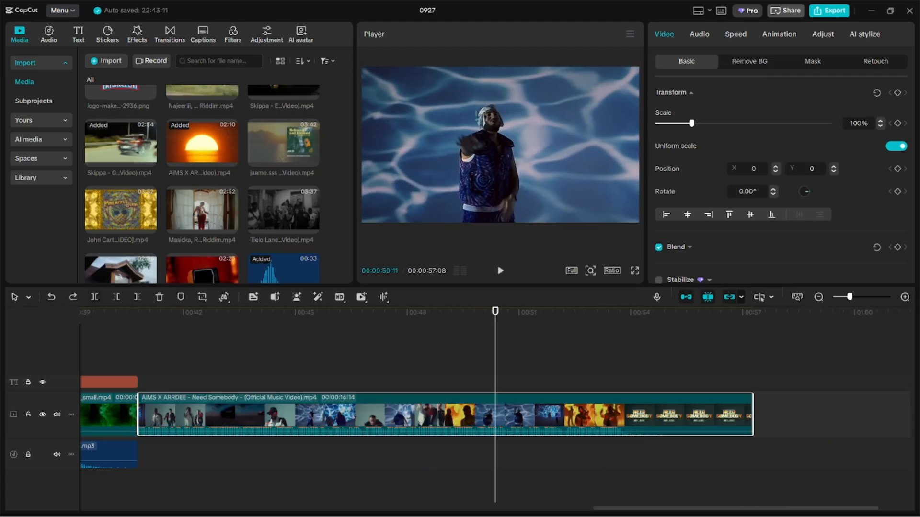
left_click(51, 297)
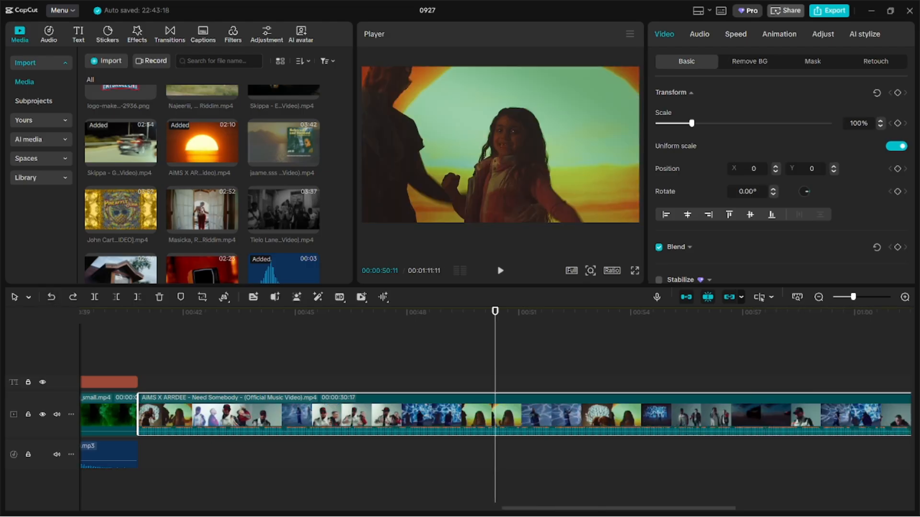
- Play back the Need Somebody clip at several points, around 00:00:45, 00:00:48 and 00:00:55
left_click(285, 312)
key("space")
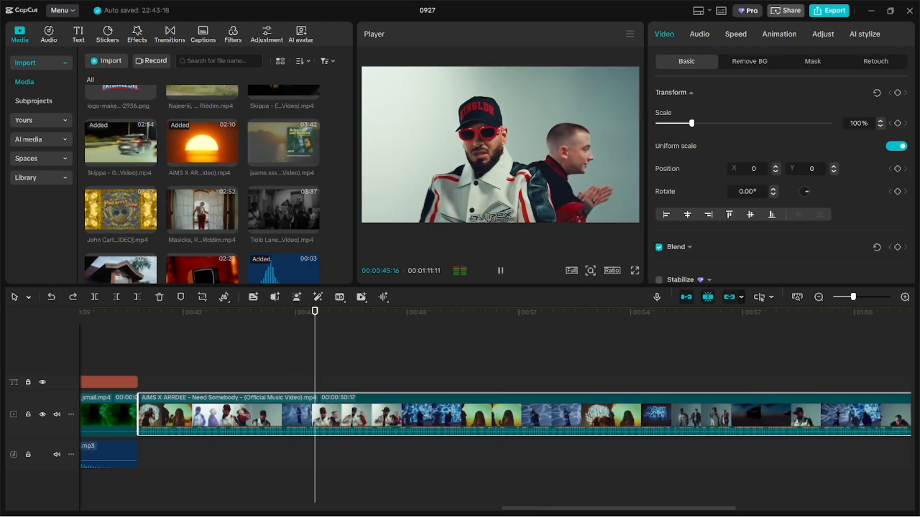
key("space")
left_click(420, 312)
key("space")
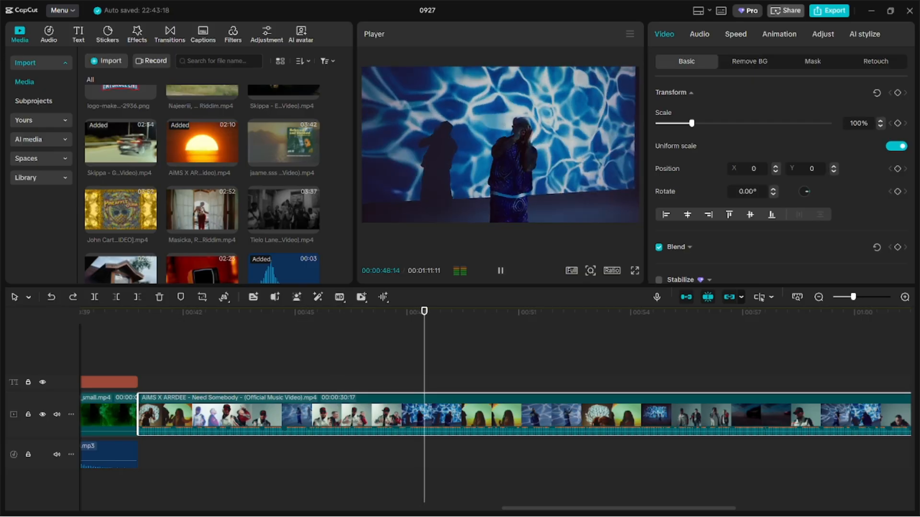
key("space")
left_click(679, 312)
key("space")
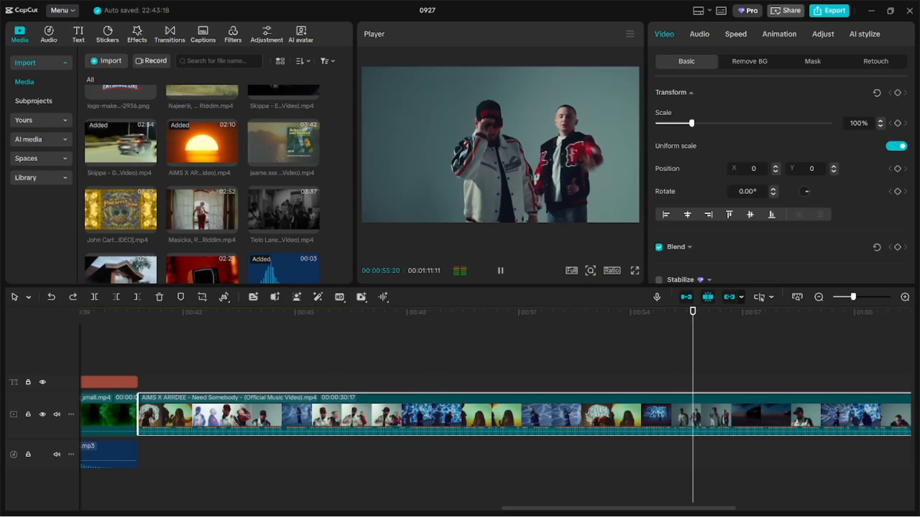
key("space")
- Undo the last two start trims of the Need Somebody clip, and preview it around 00:00:44:18 and from its beginning
key("ctrl+z")
key("ctrl+z")
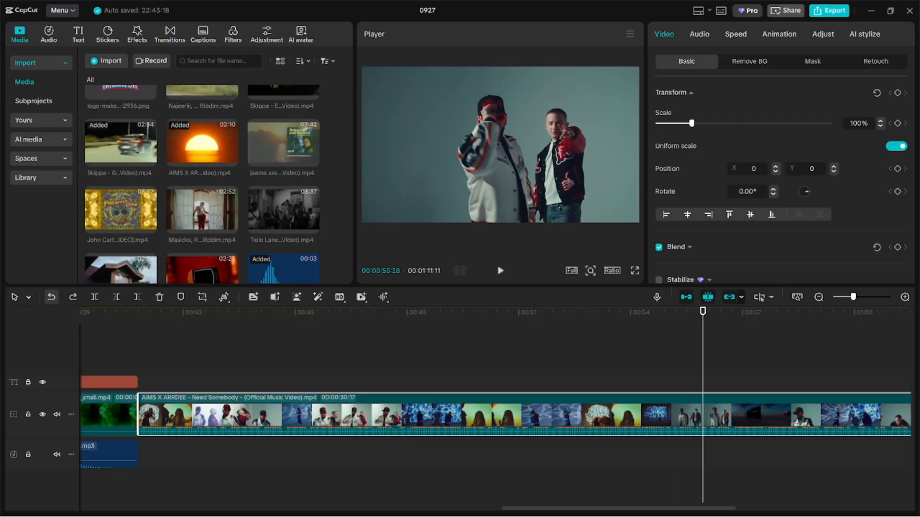
left_click(279, 312)
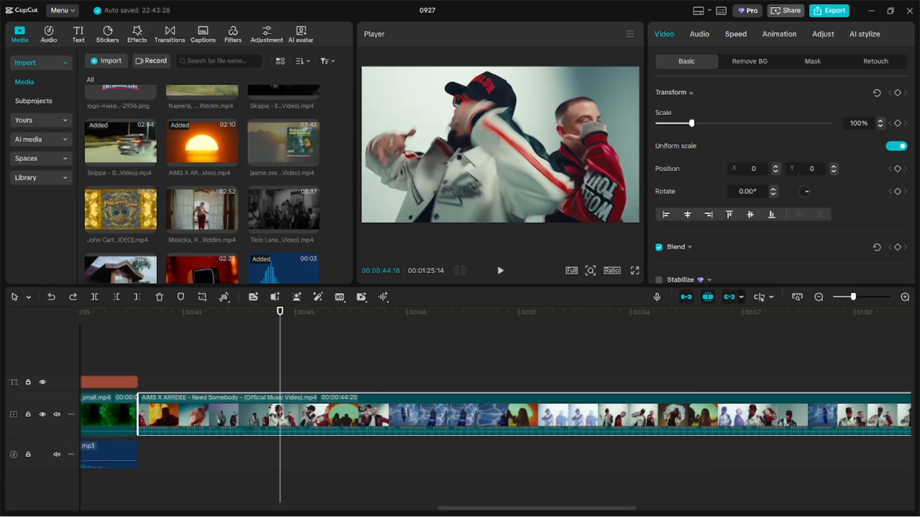
key("space")
key("space")
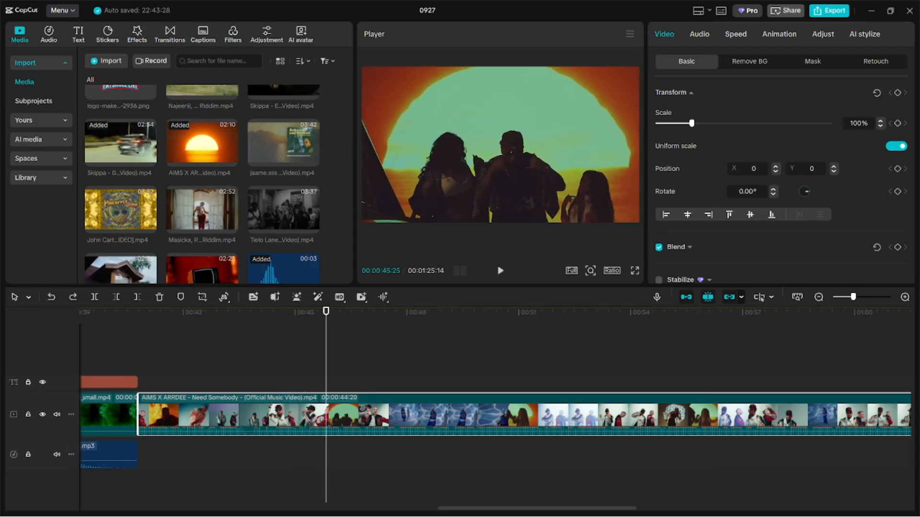
left_click(152, 312)
key("space")
key("space")
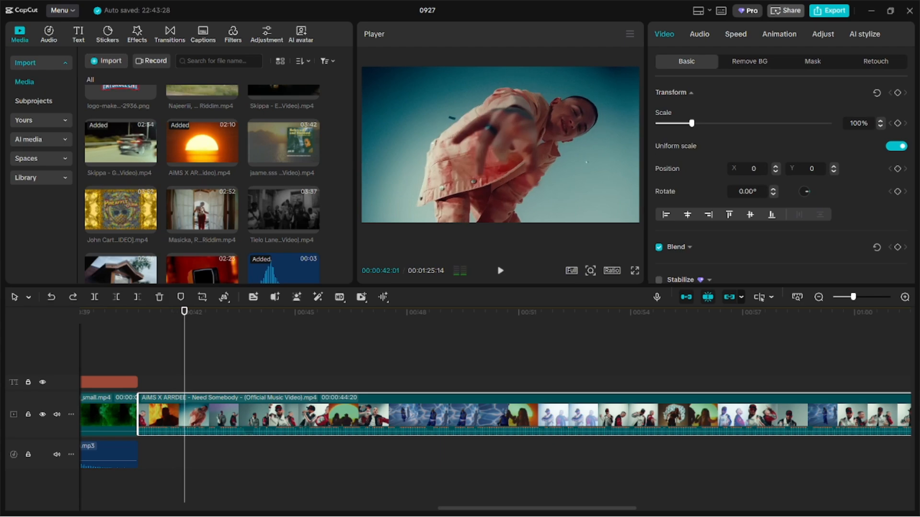
- Cut off the Need Somebody clip's end and adjust its length to 00:00:07:23
left_click(262, 313)
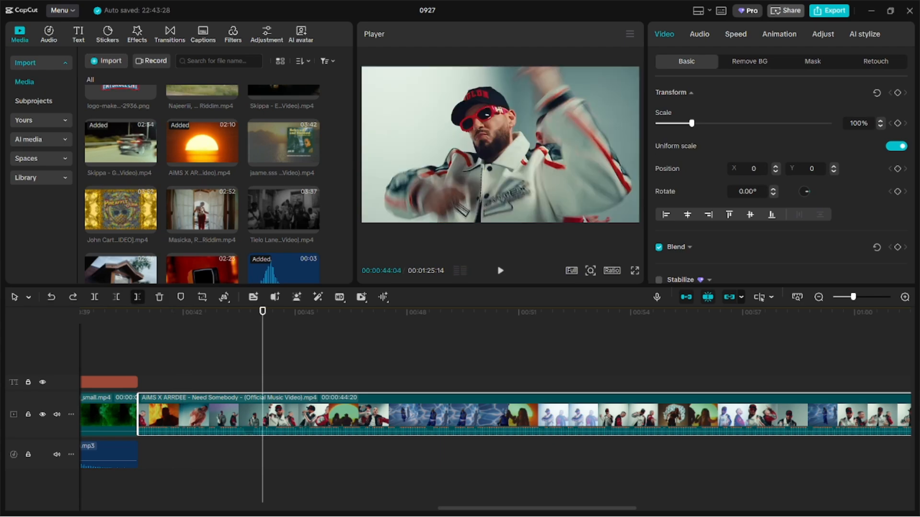
left_click(137, 297)
left_click_drag(661, 415, 827, 414)
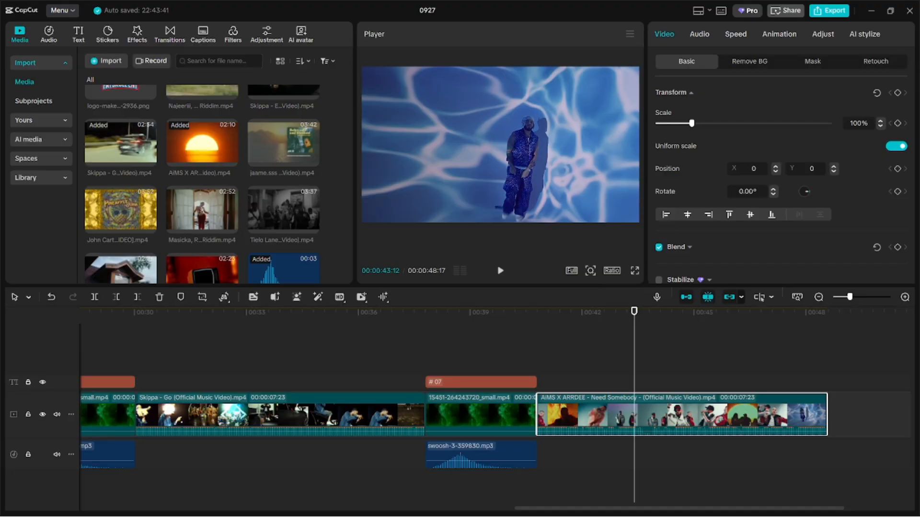
- Split the Need Somebody clip at 00:00:43:12 and 00:00:46:00, and lower the middle piece's volume to -∞ dB
left_click(94, 297)
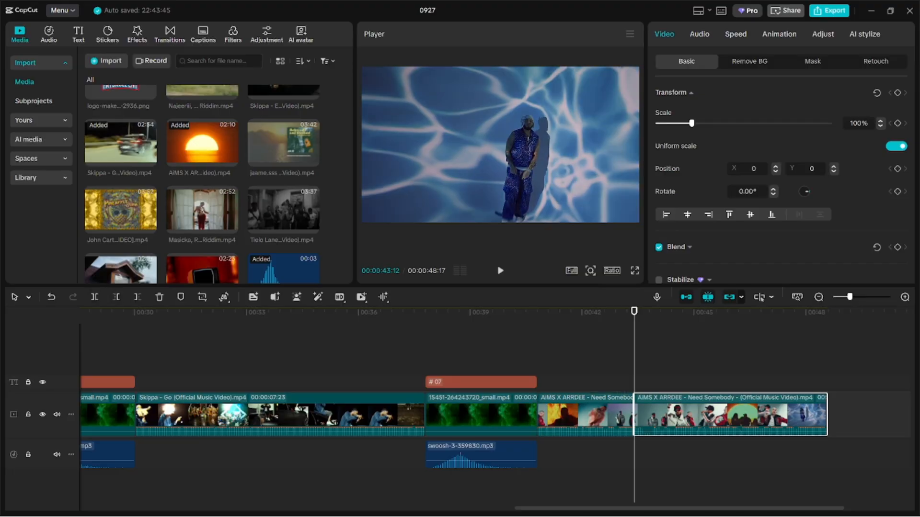
left_click(731, 311)
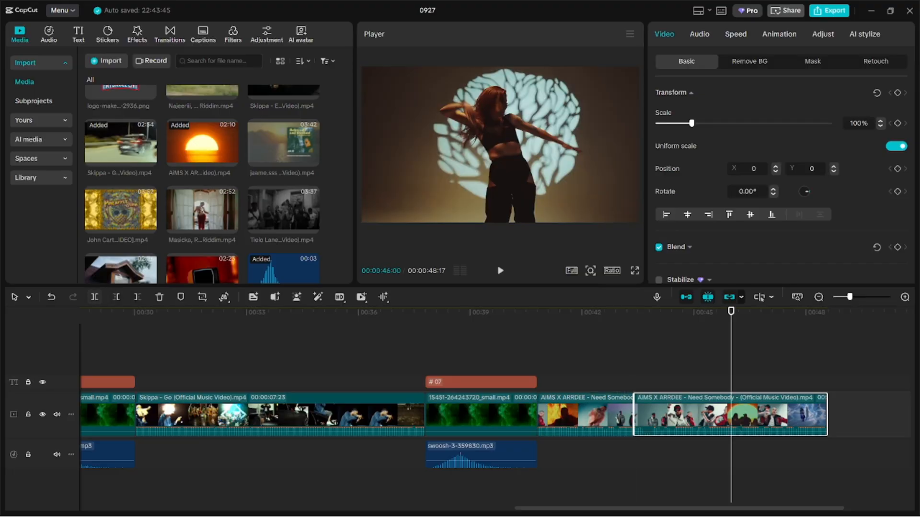
left_click(95, 297)
left_click(674, 416)
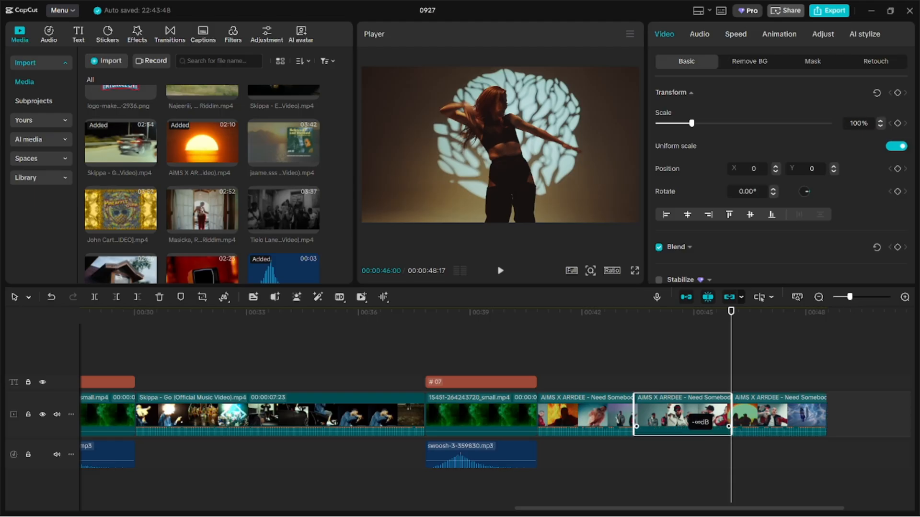
left_click(521, 312)
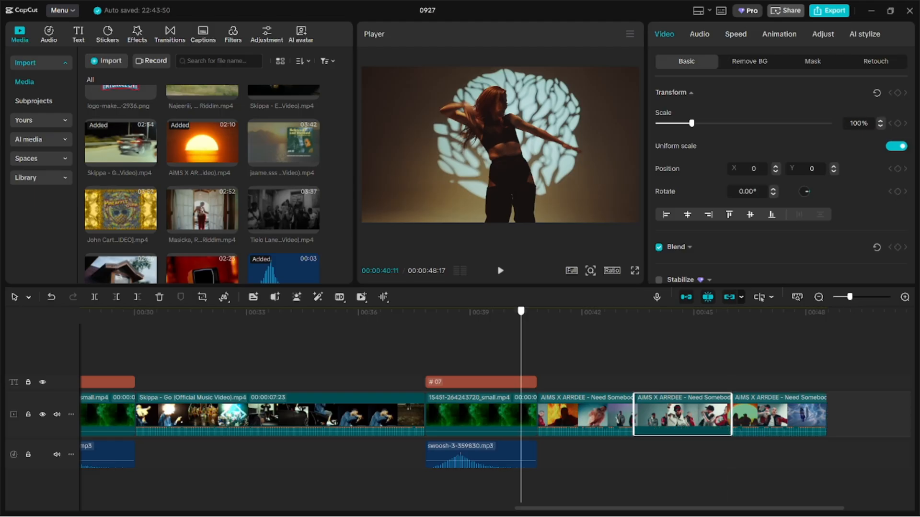
key("space")
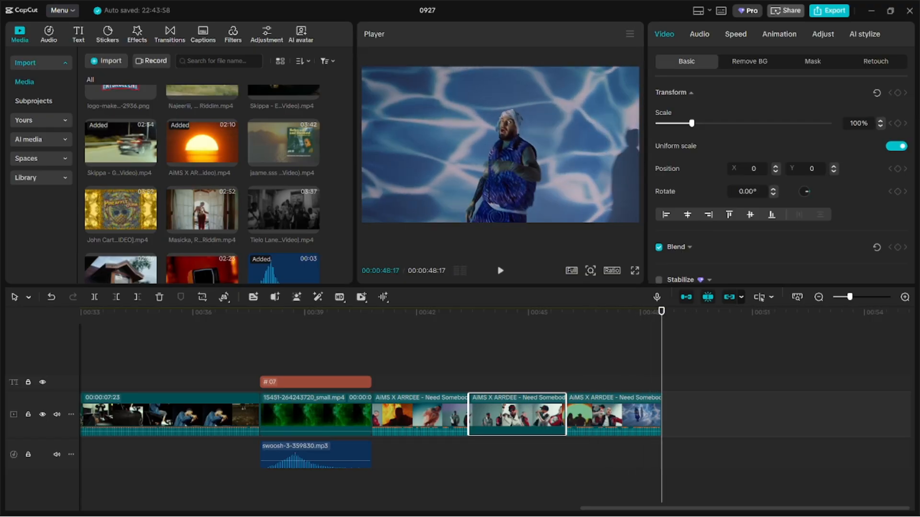
- Paste the title segment at 00:00:48:17 with its background video on the main track, and change its title text to # 06
key("ctrl+v")
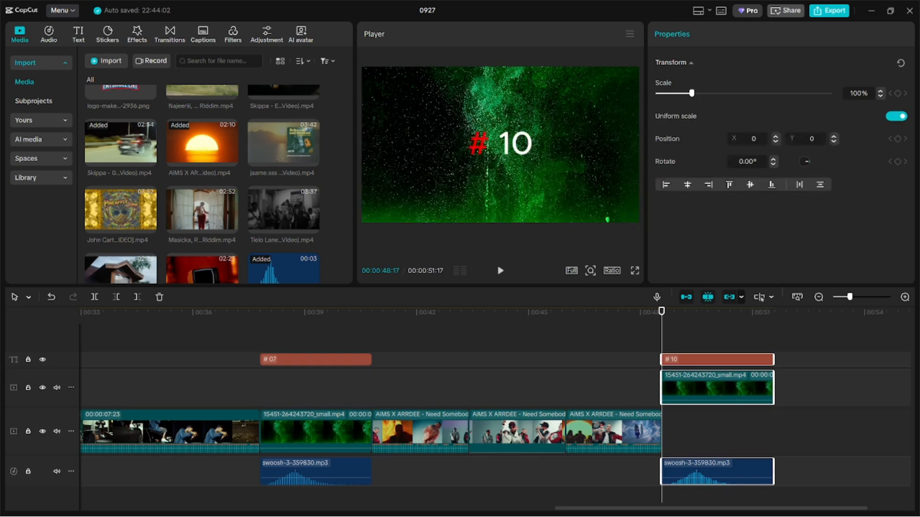
left_click_drag(717, 388, 719, 430)
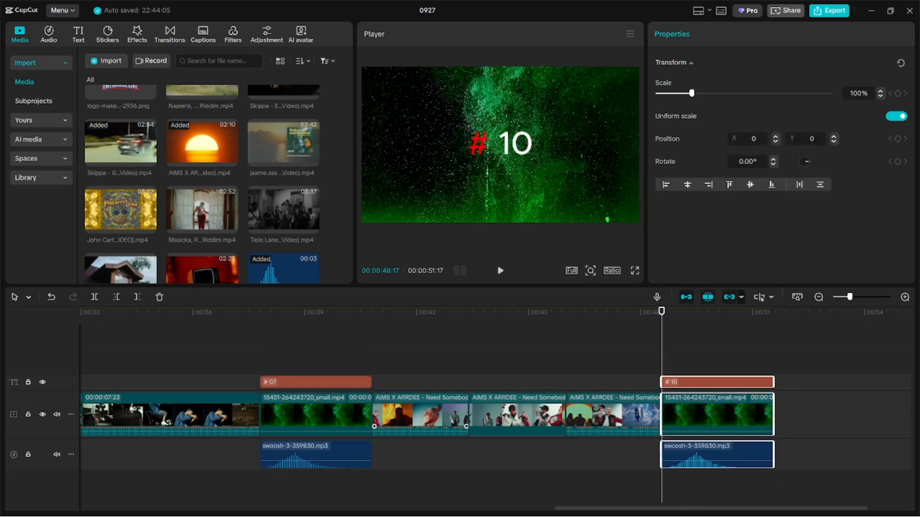
left_click(717, 382)
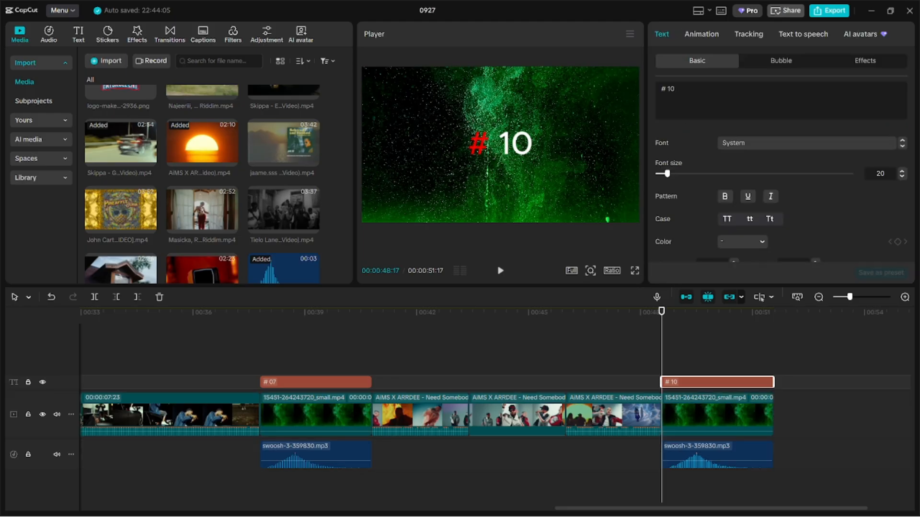
key("BackSpace")
key("BackSpace")
key("BackSpace")
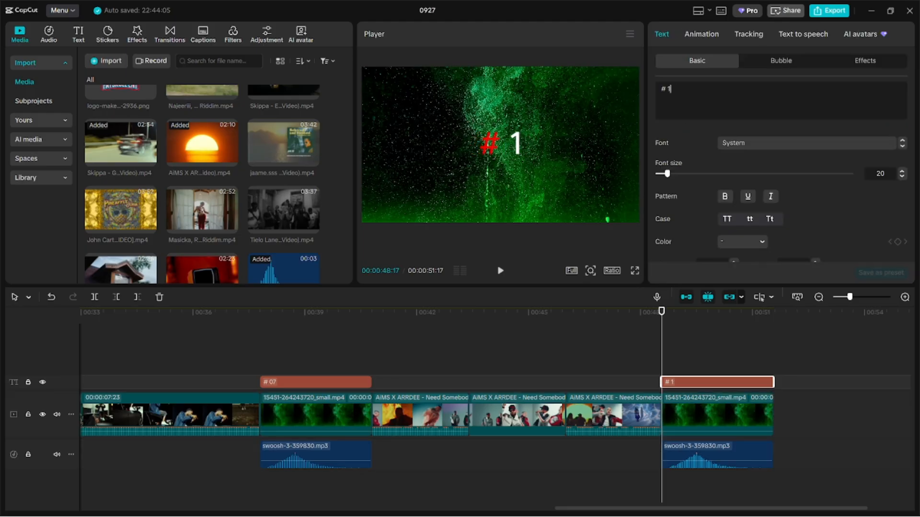
type("06")
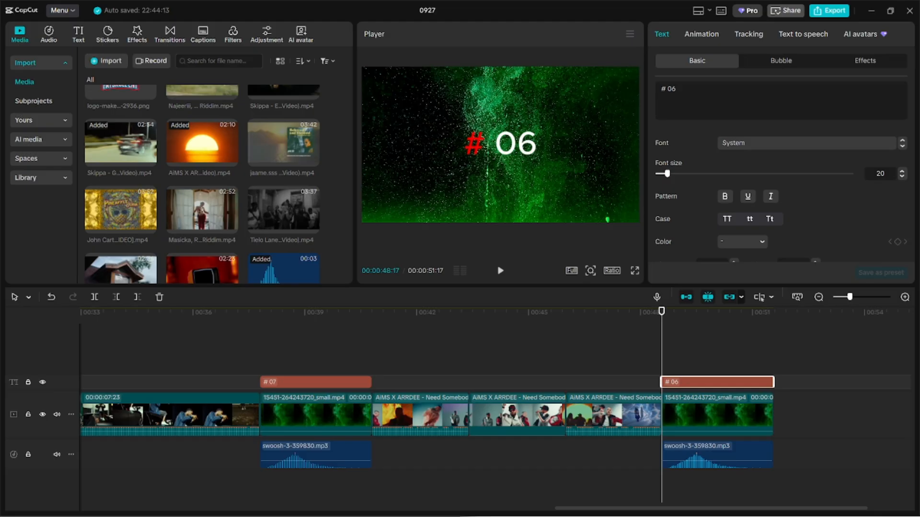
left_click_drag(662, 311, 646, 312)
key("space")
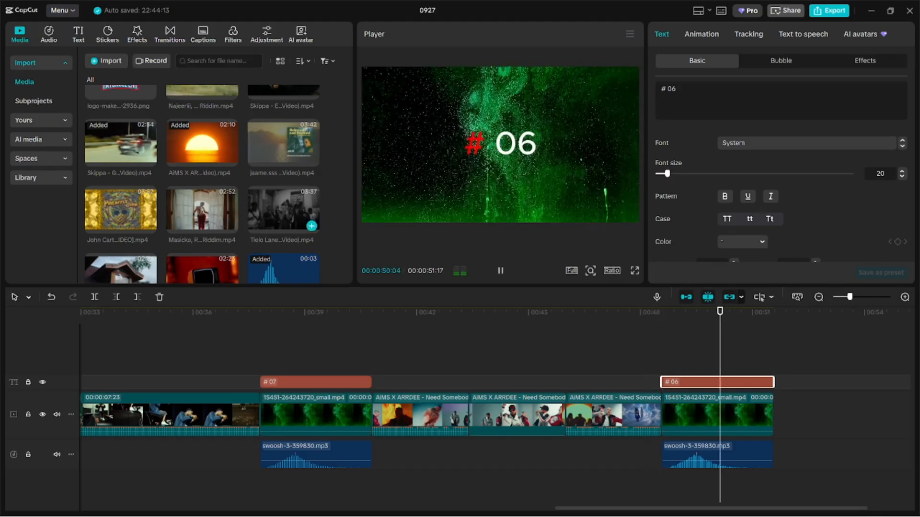
- Add the People Change video after the # 06 segment, trim its start at 00:01:11:25, and preview its beginning
left_click_drag(284, 209, 782, 410)
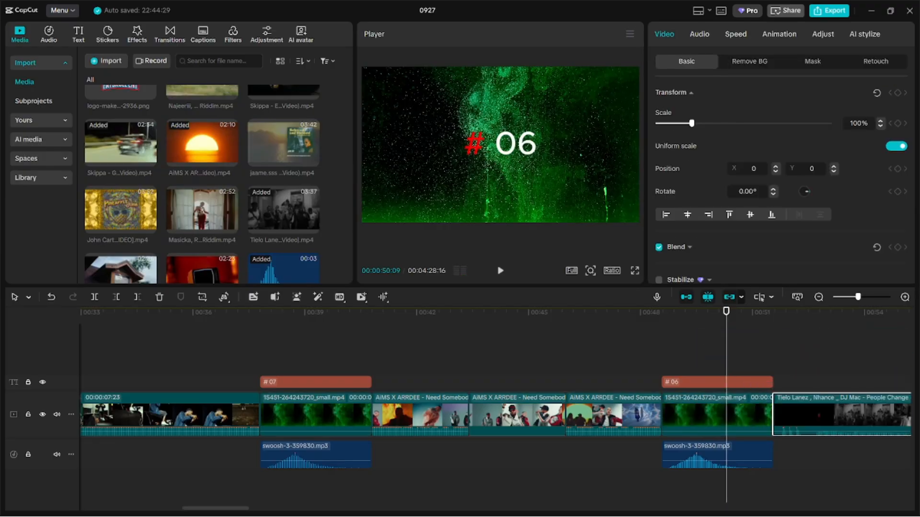
left_click_drag(216, 508, 265, 508)
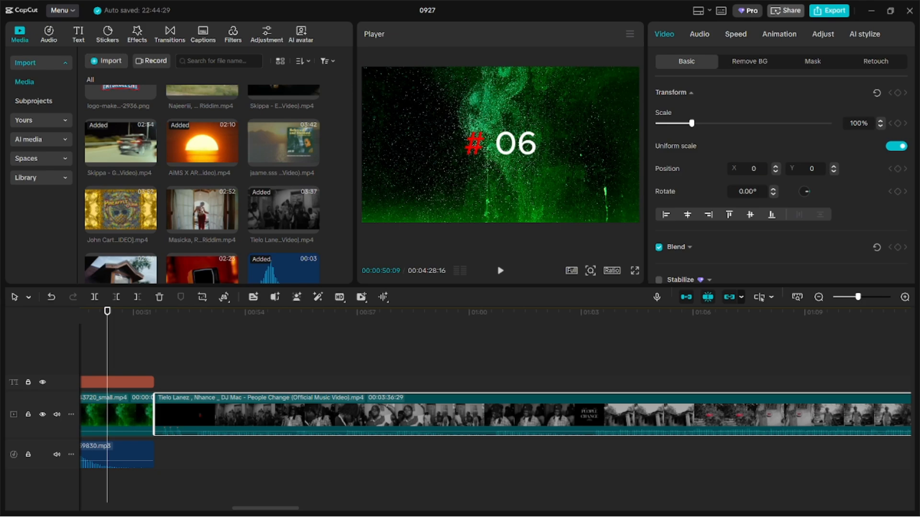
left_click(908, 312)
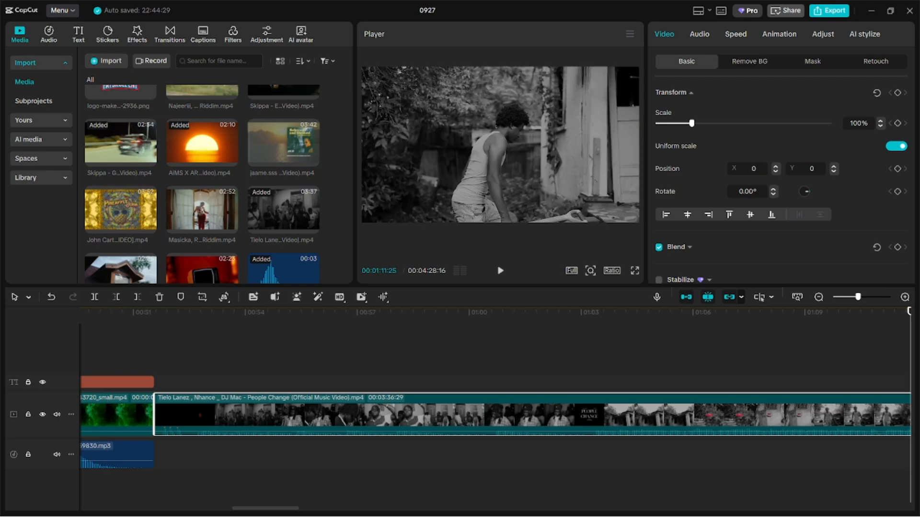
left_click(116, 297)
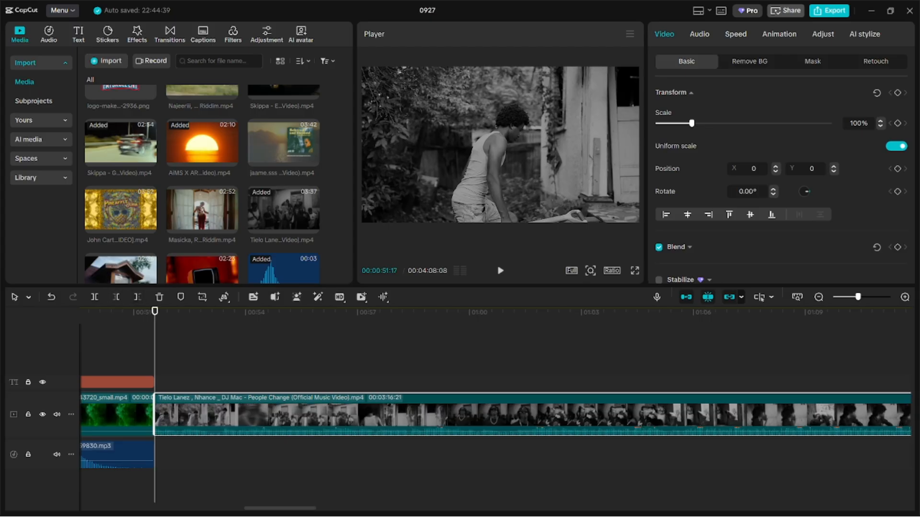
key("space")
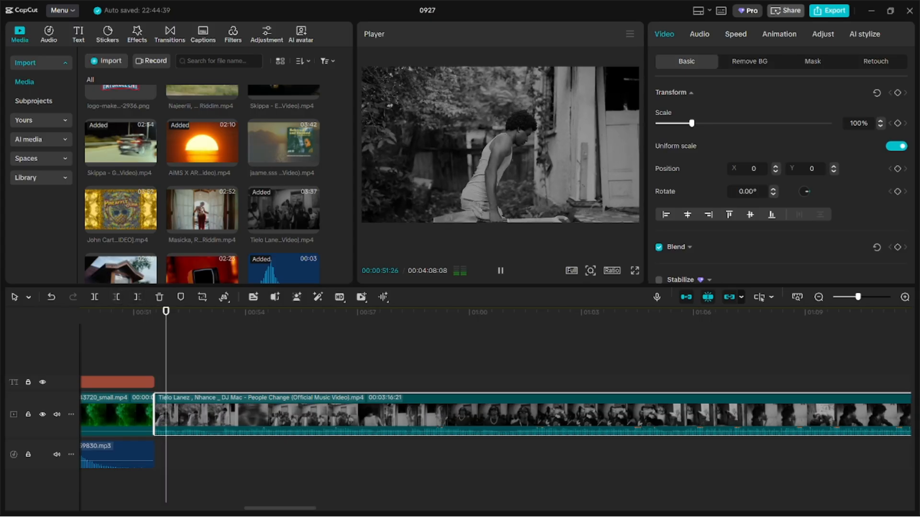
key("space")
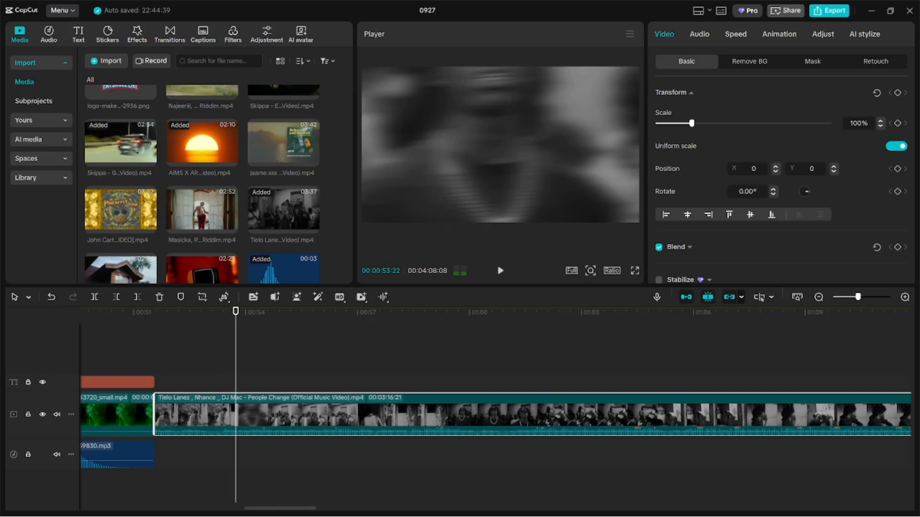
- Trim the People Change clip's start again at 00:01:11:18, and cut its end at 00:00:59:17
left_click(902, 312)
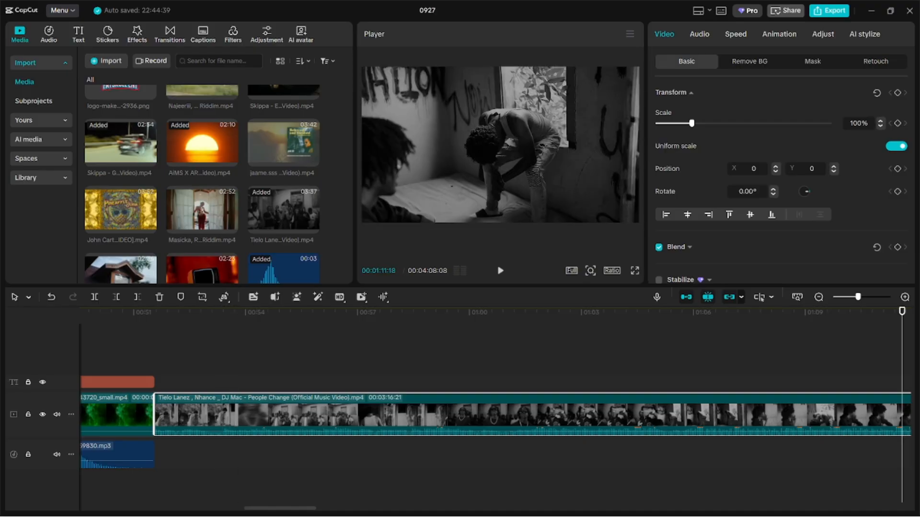
key("q")
key("space")
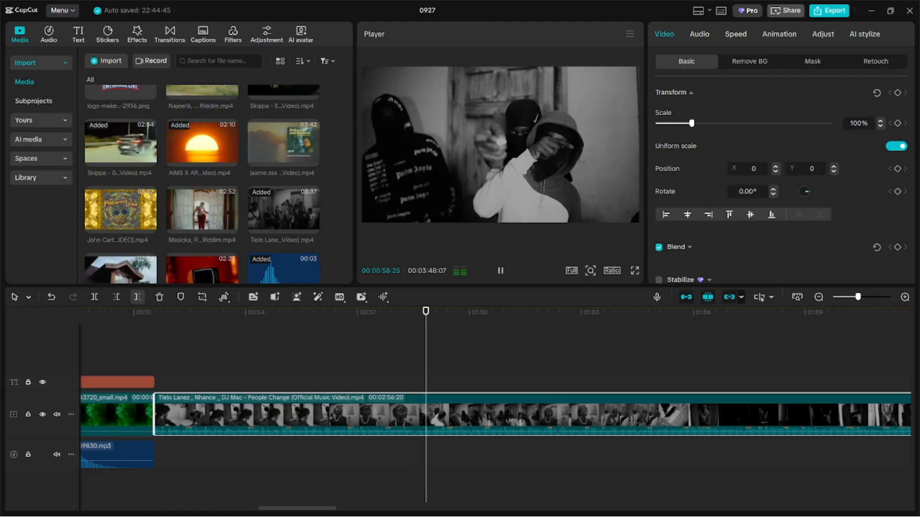
key("w")
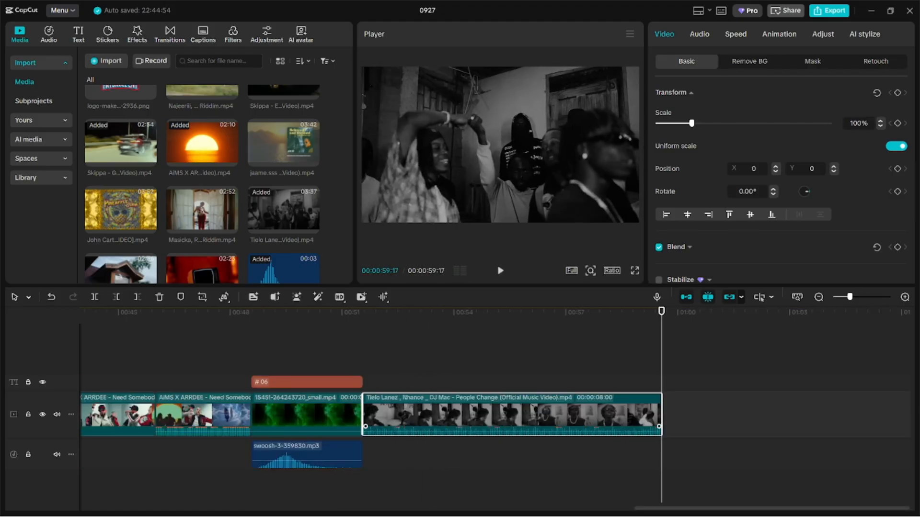
- Undo a short start trim of the People Change clip, and shorten its end to a duration of 00:00:07:23
left_click_drag(362, 415, 369, 415)
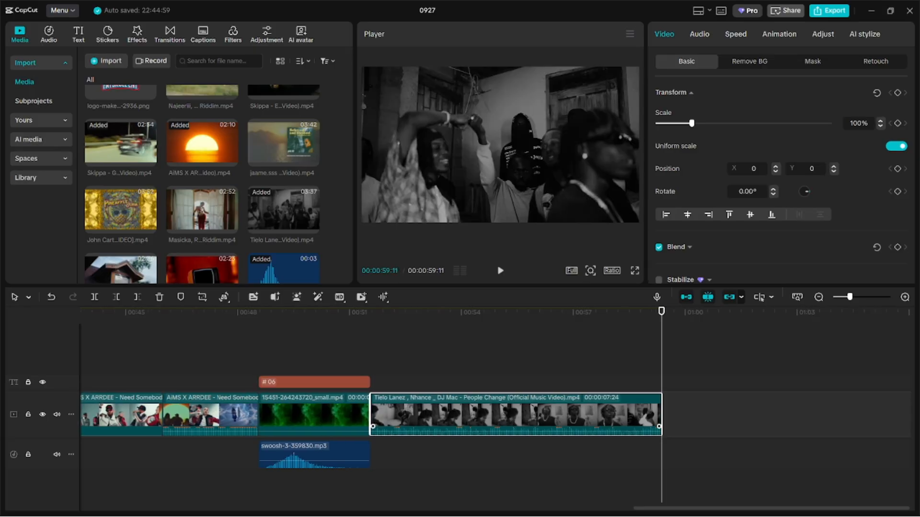
key("ctrl+z")
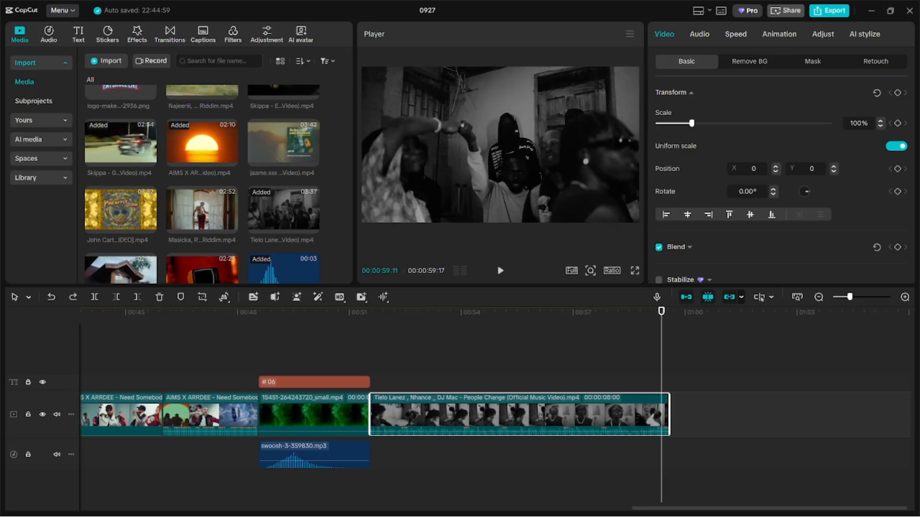
left_click_drag(669, 415, 661, 415)
left_click(587, 312)
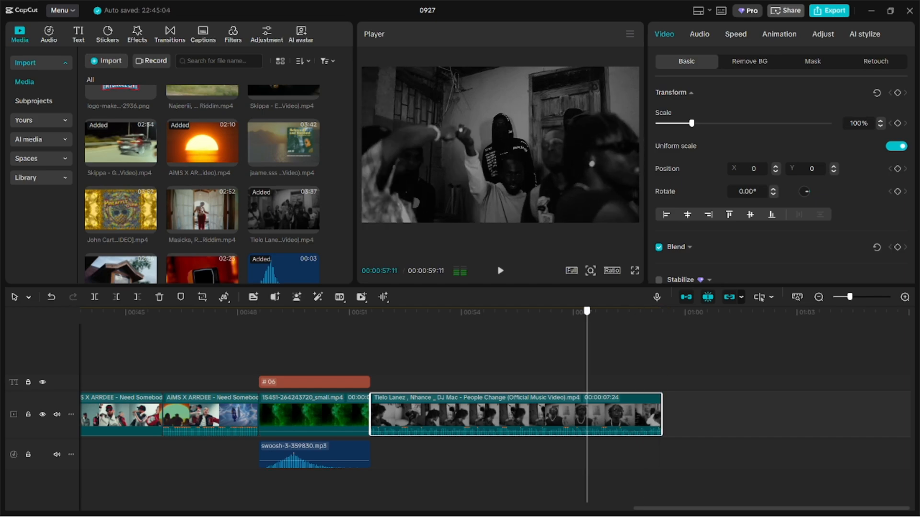
left_click_drag(587, 312, 556, 312)
left_click_drag(662, 414, 660, 414)
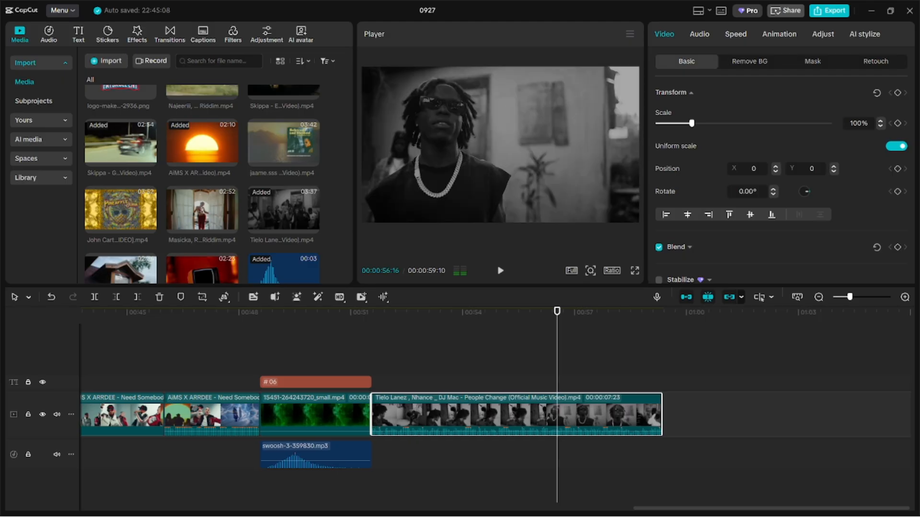
- Play back the People Change clip from just before its start through to its end, and deselect it
left_click(382, 297)
left_click(365, 312)
key("space")
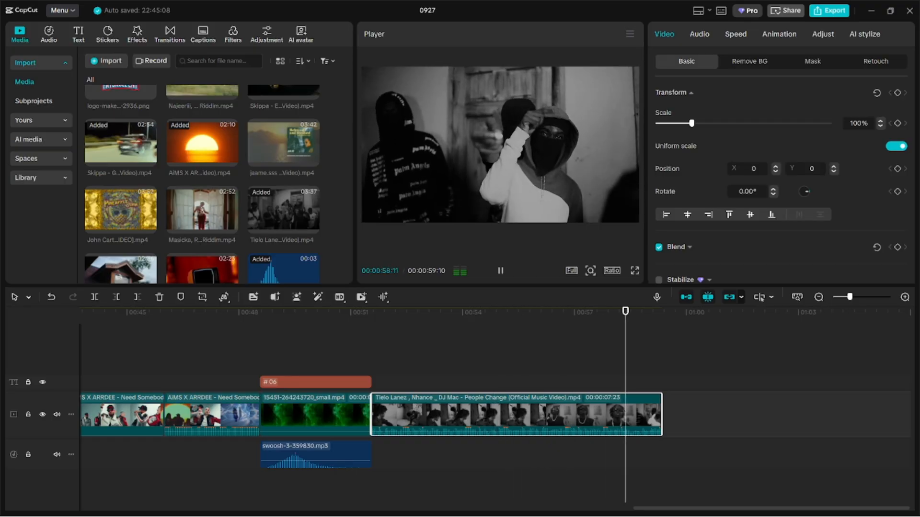
left_click(713, 384)
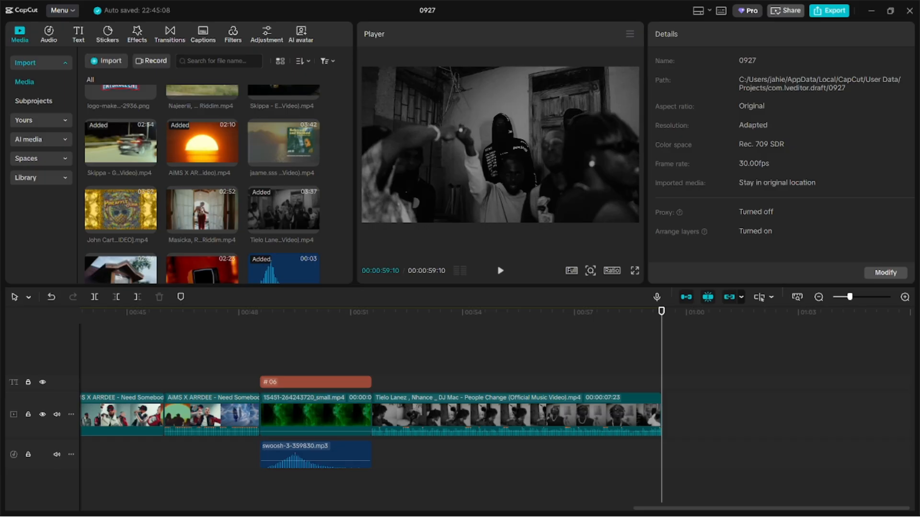
- Paste the numbered title segment at 00:00:59:10, directly after the People Change clip, and change its title to # 05
key("ctrl+v")
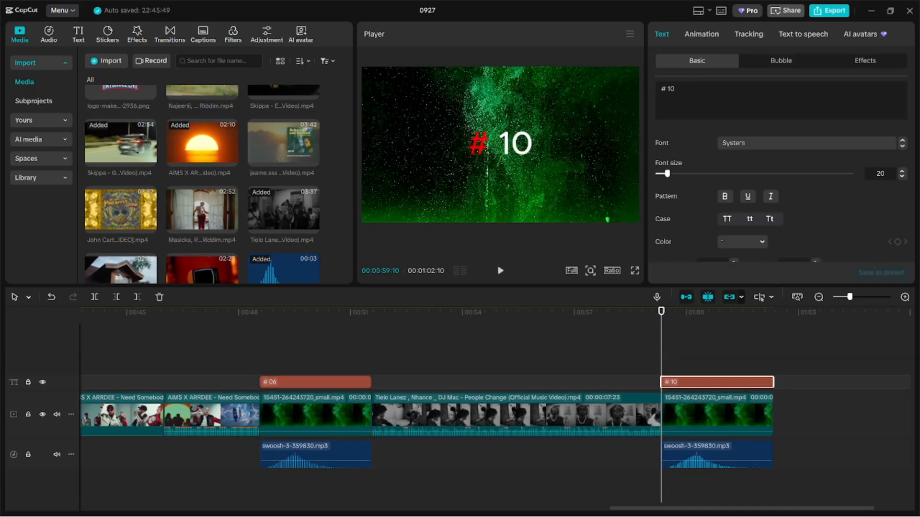
key("BackSpace")
key("BackSpace")
type("05")
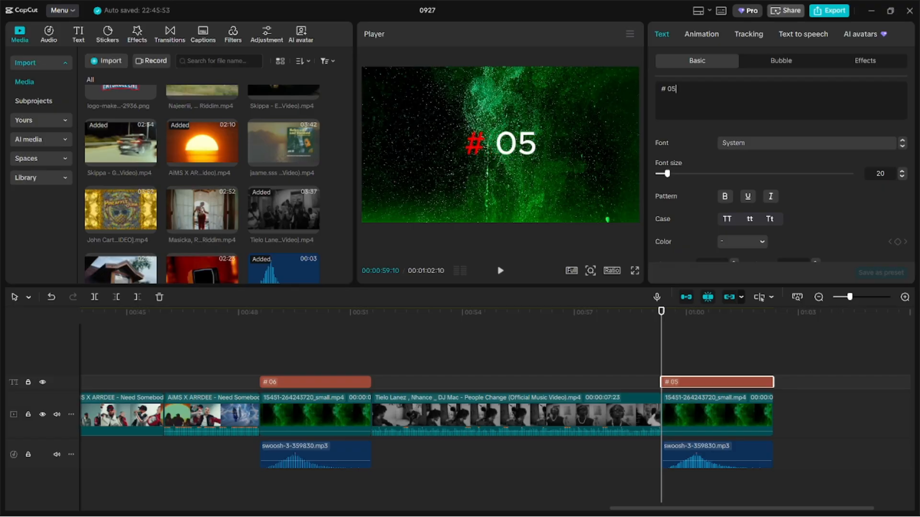
- Play back from the end of the People Change clip through the # 05 segment, and deselect the title
left_click(619, 312)
key("space")
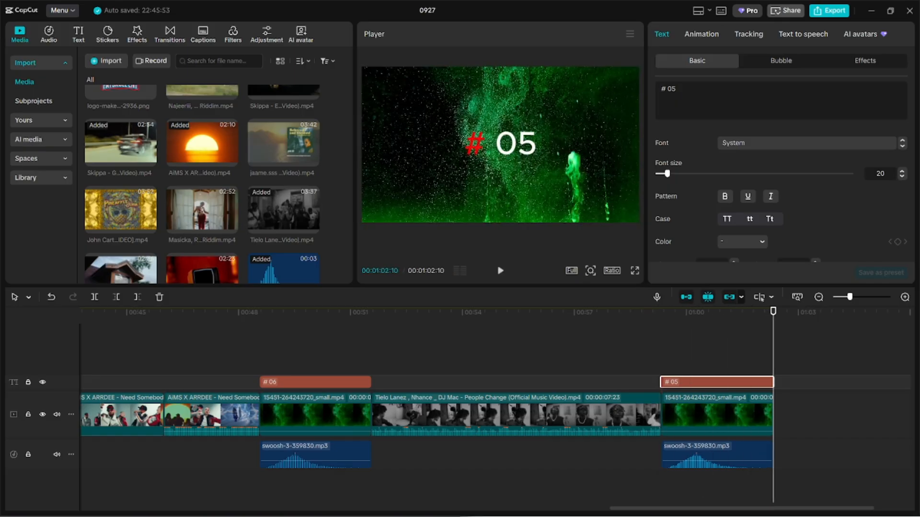
left_click(595, 348)
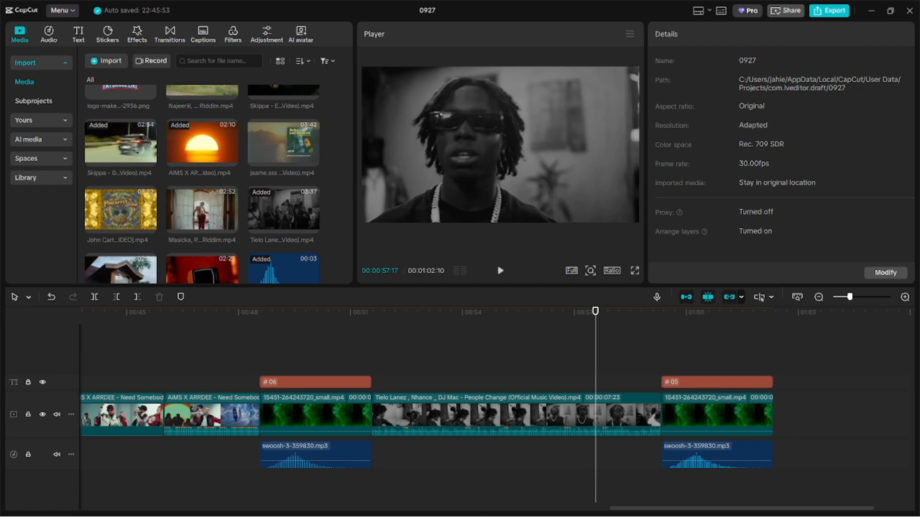
- Add the Passenger Princess video after the # 05 segment, and trim its start at 00:01:17:17
scroll(202, 215, "down", 2)
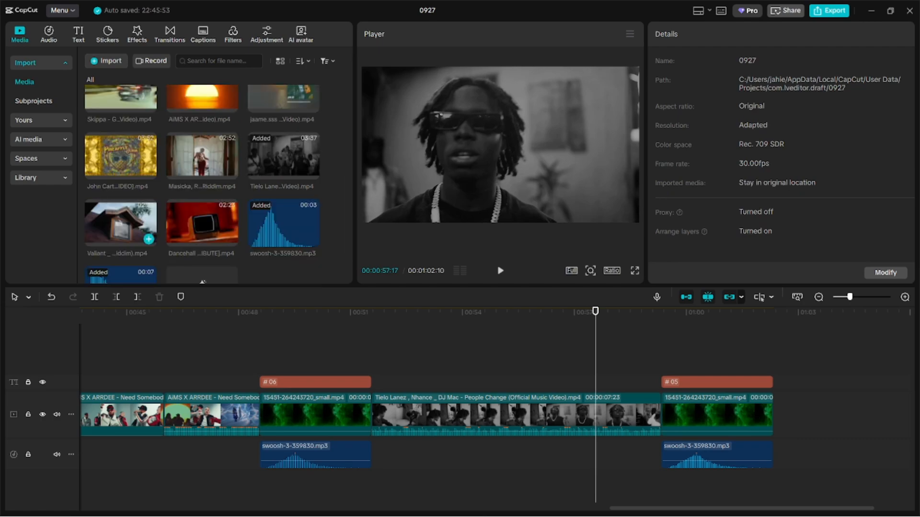
left_click(149, 239)
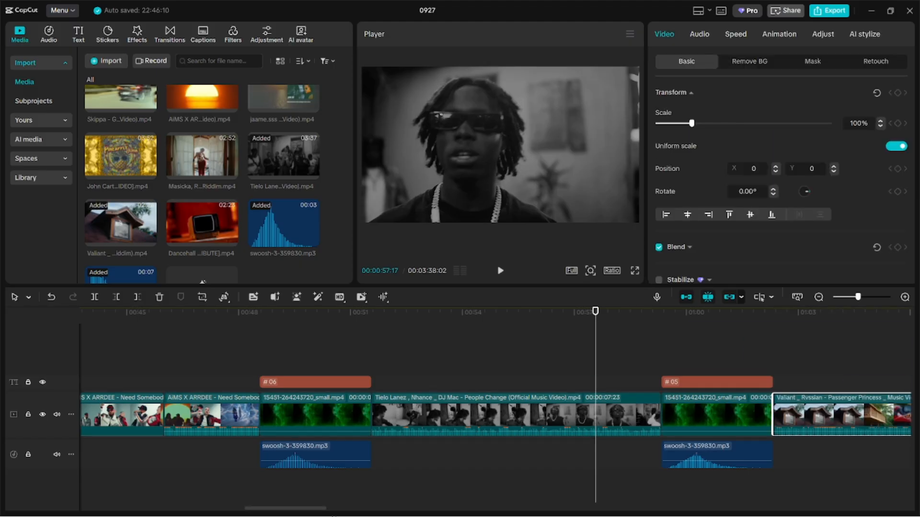
scroll(494, 405, "right", 5)
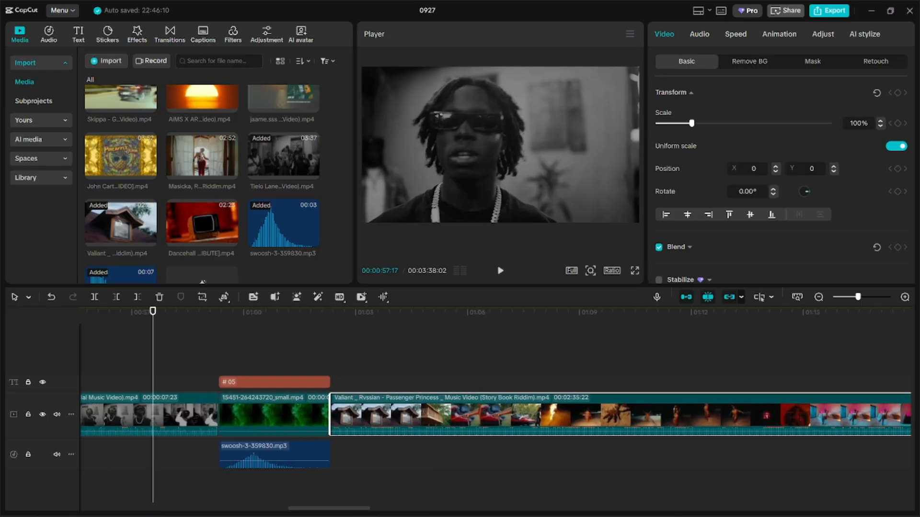
left_click(899, 313)
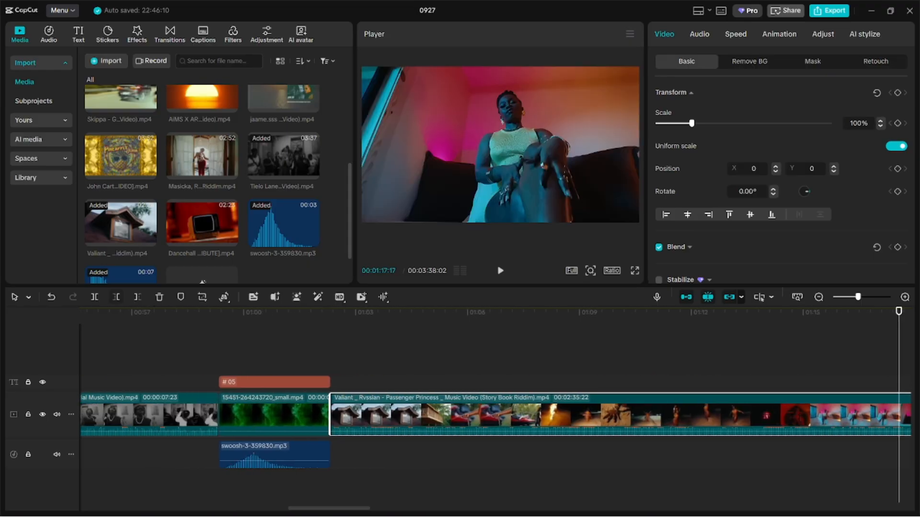
left_click(116, 296)
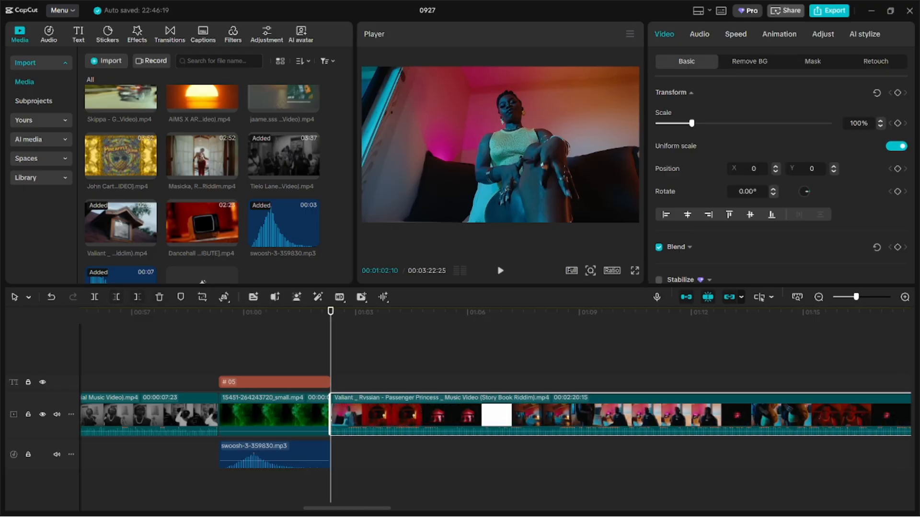
- Preview the beginning of the Passenger Princess clip, and shorten its end to a duration of 00:00:07:23
key("space")
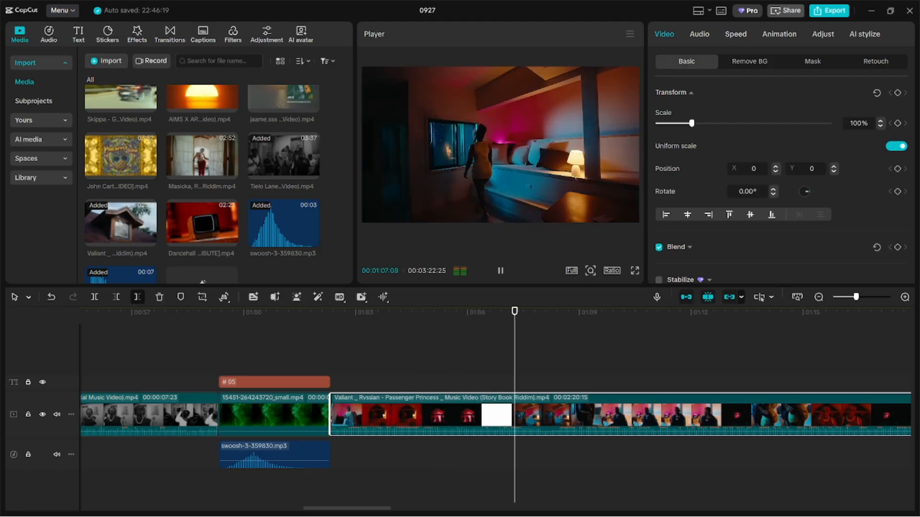
key("w")
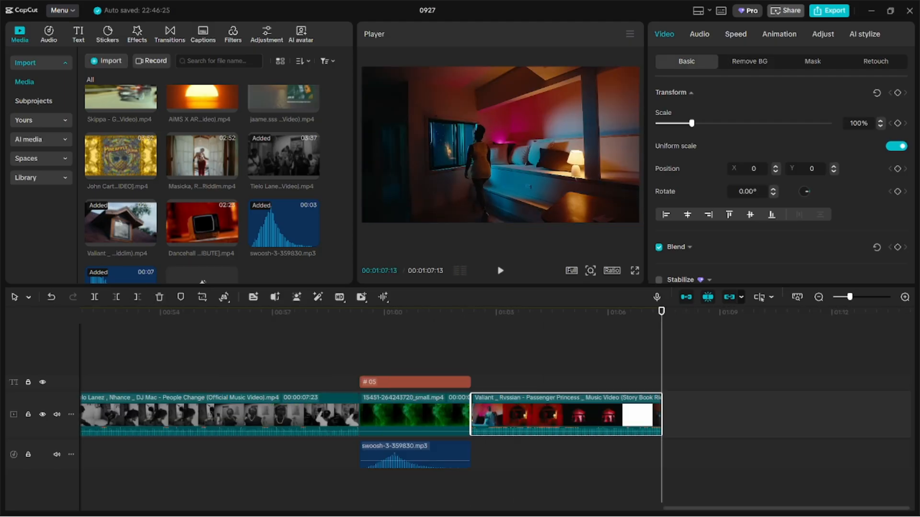
key("ctrl+z")
left_click_drag(692, 415, 762, 414)
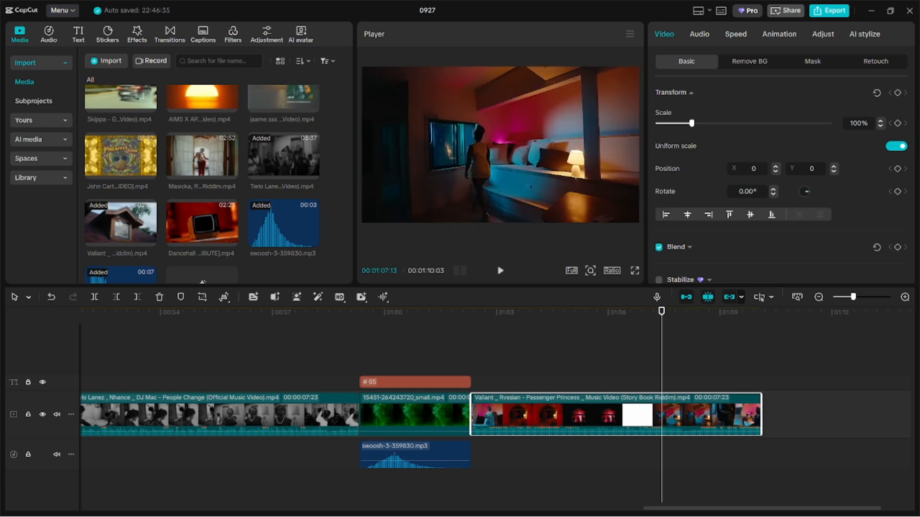
- Split the Passenger Princess clip at 00:01:05:06 and at 00:01:07:15
left_click(565, 311)
left_click_drag(564, 312, 578, 312)
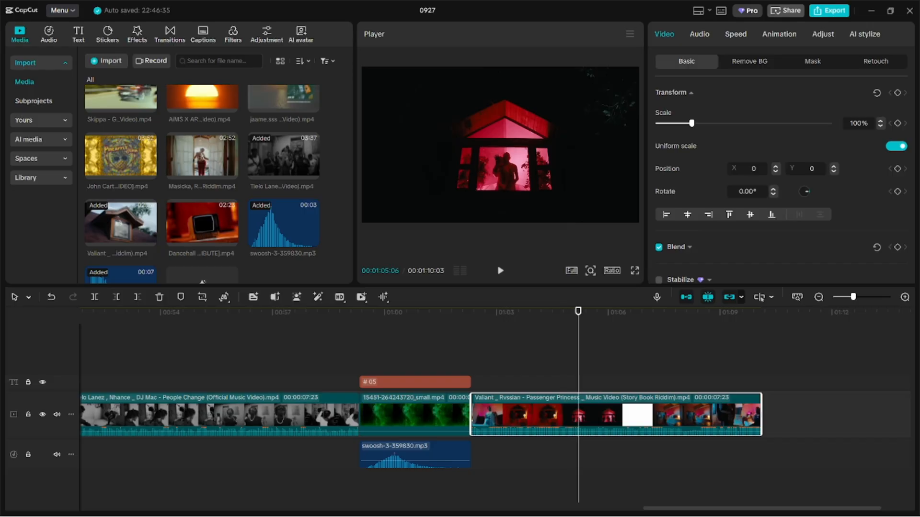
key("ctrl+b")
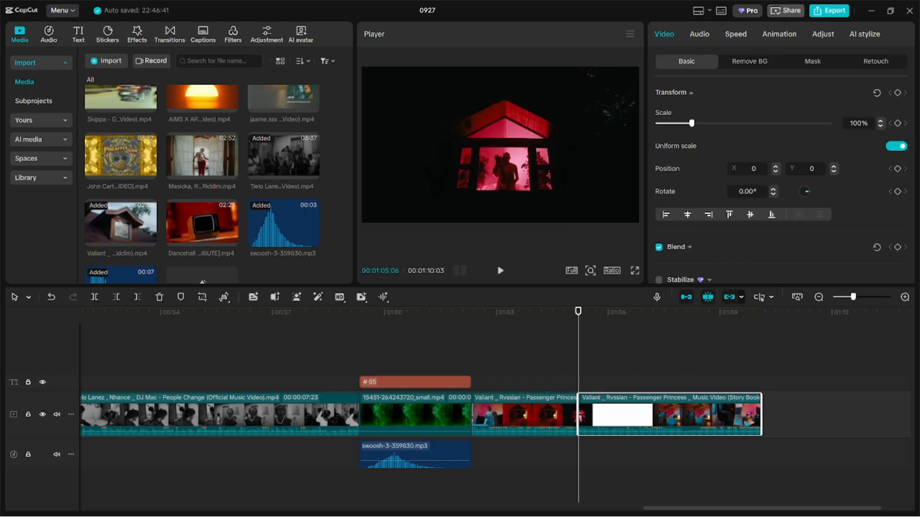
left_click(664, 312)
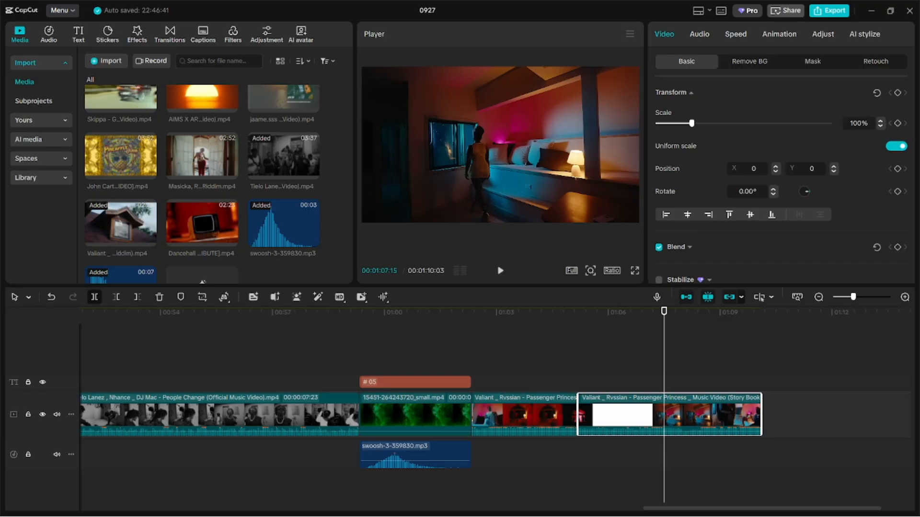
key("ctrl+b")
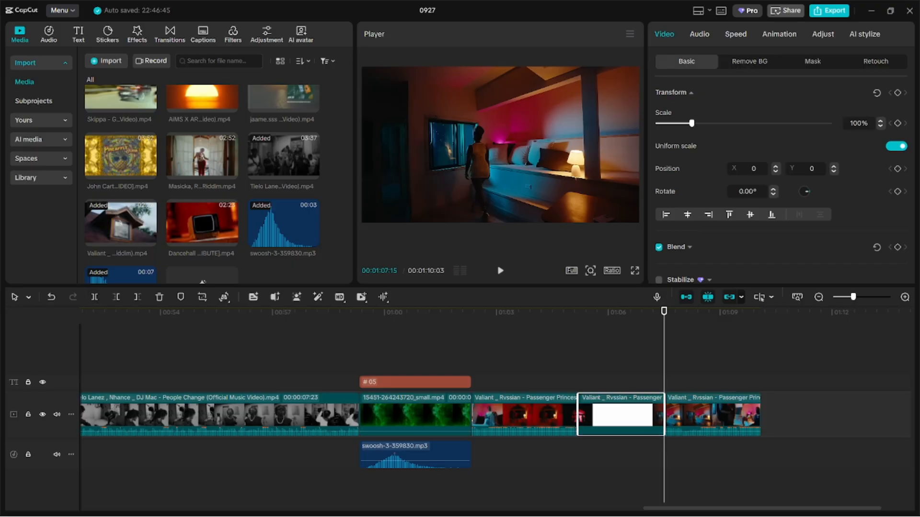
- Play back the split Passenger Princess clip from just before its start through to its end
left_click(463, 311)
key("space")
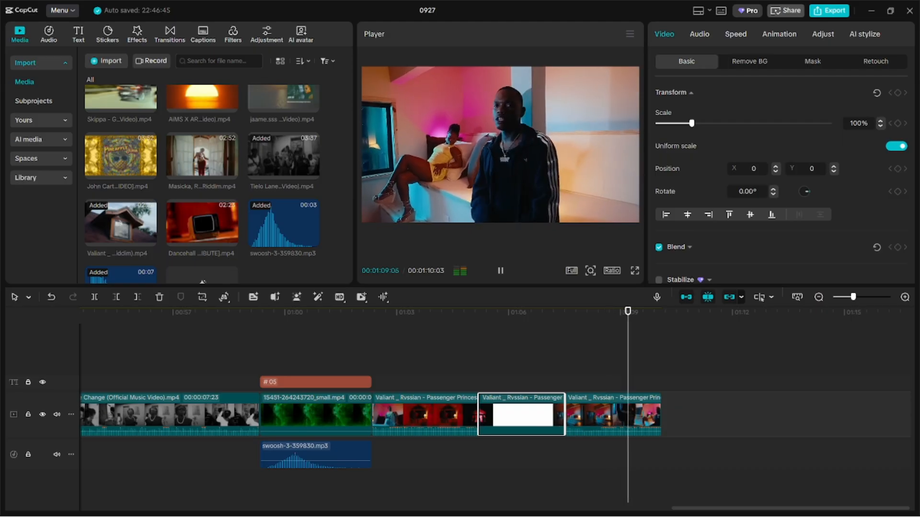
left_click(528, 464)
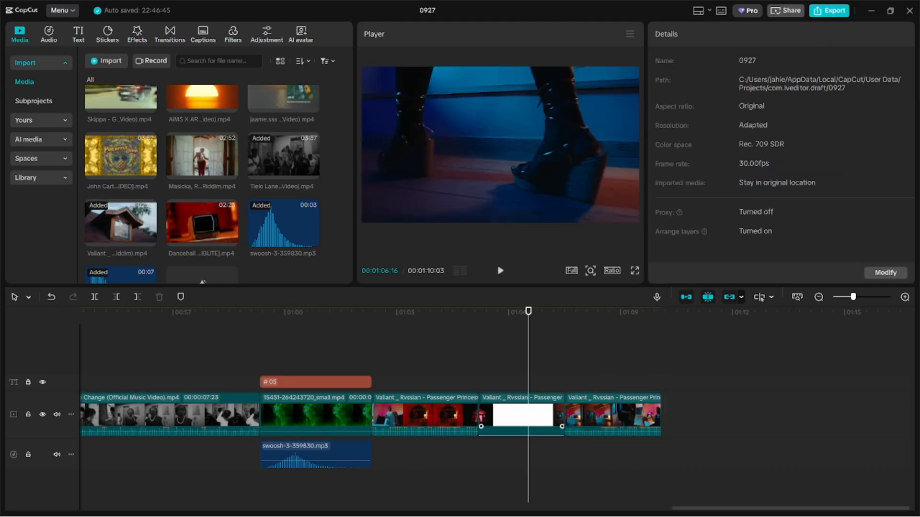
left_click(551, 420)
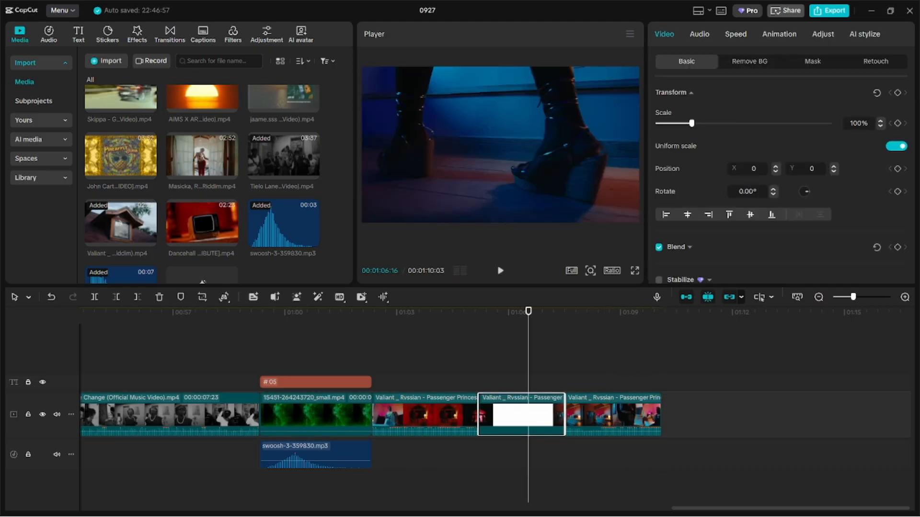
left_click(635, 313)
key("space")
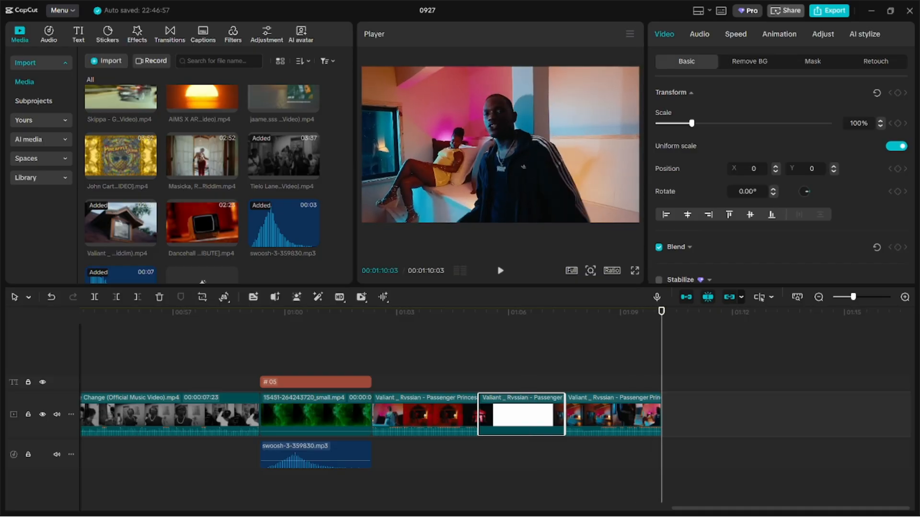
- Paste the numbered title segment at 00:01:10:03, after the Passenger Princess sections, and change its title to # 04
key("ctrl+v")
left_click_drag(718, 388, 720, 433)
left_click(717, 382)
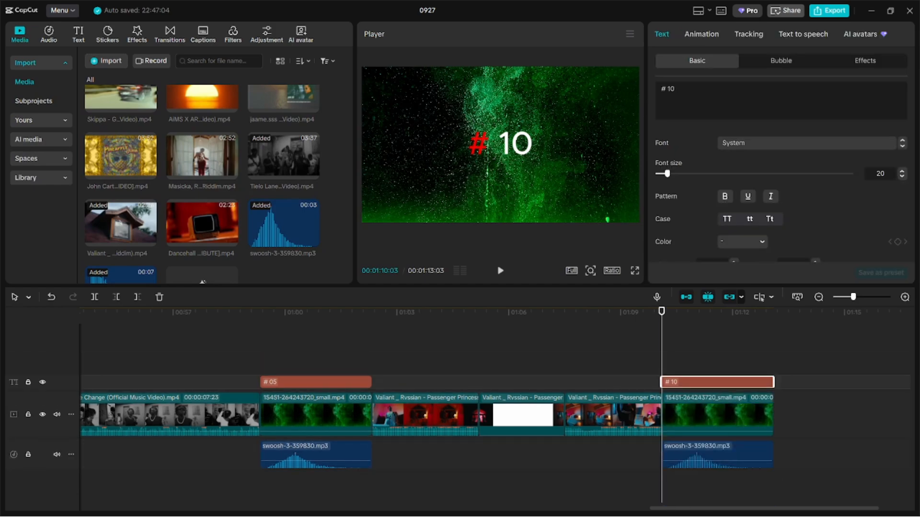
key("BackSpace")
key("BackSpace")
key("BackSpace")
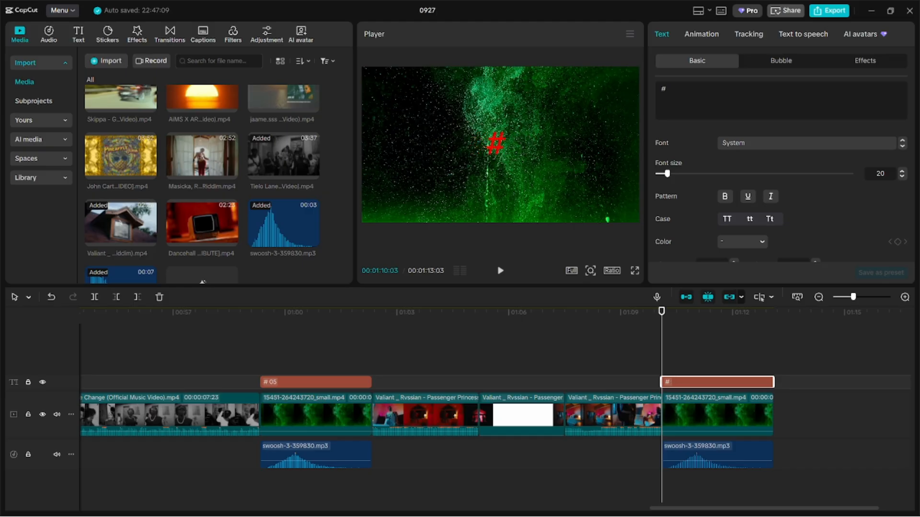
type("04")
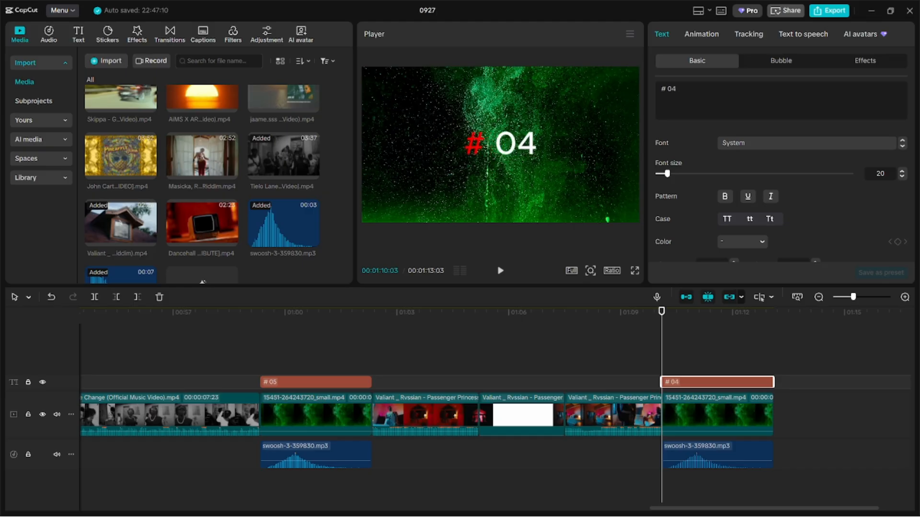
- Play back from the end of the Passenger Princess clip through the # 04 segment
left_click(616, 312)
key("space")
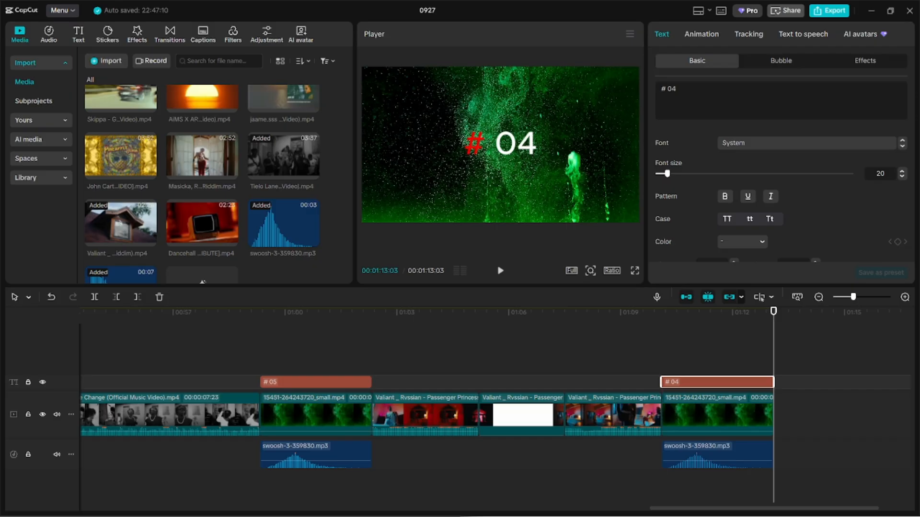
left_click(747, 313)
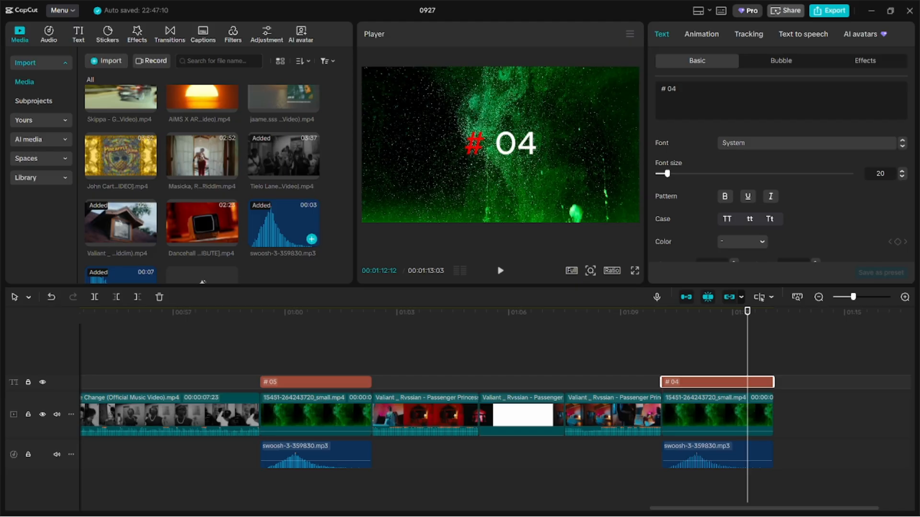
- Add the Rich Sex video after the # 04 segment, and trim its start at 00:01:34:15
left_click_drag(202, 156, 702, 416)
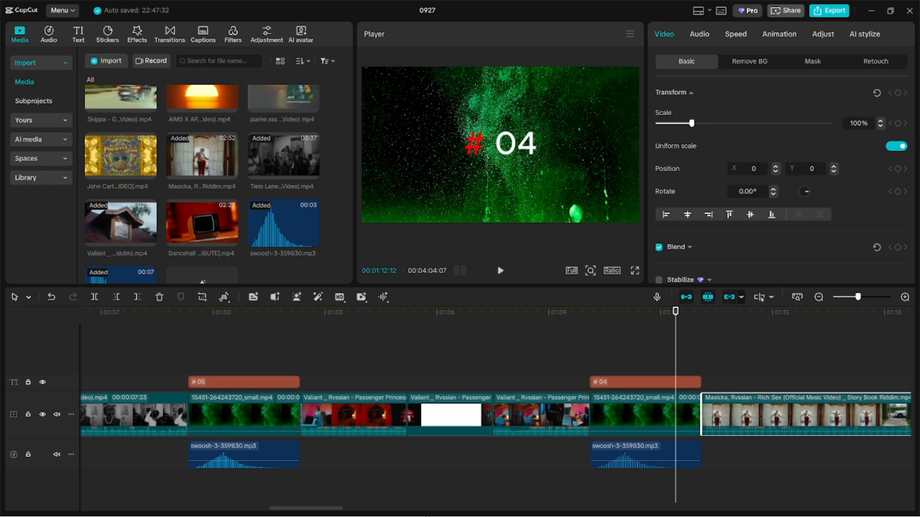
left_click_drag(341, 509, 395, 516)
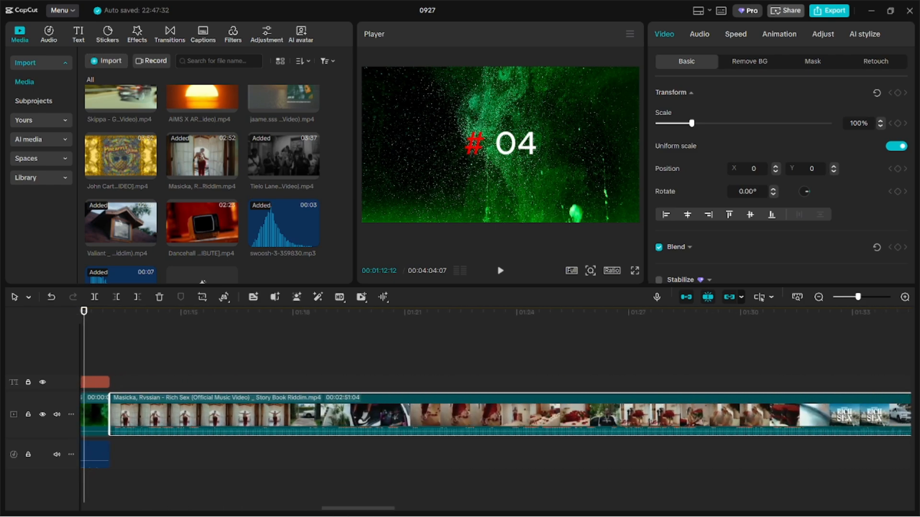
left_click(909, 312)
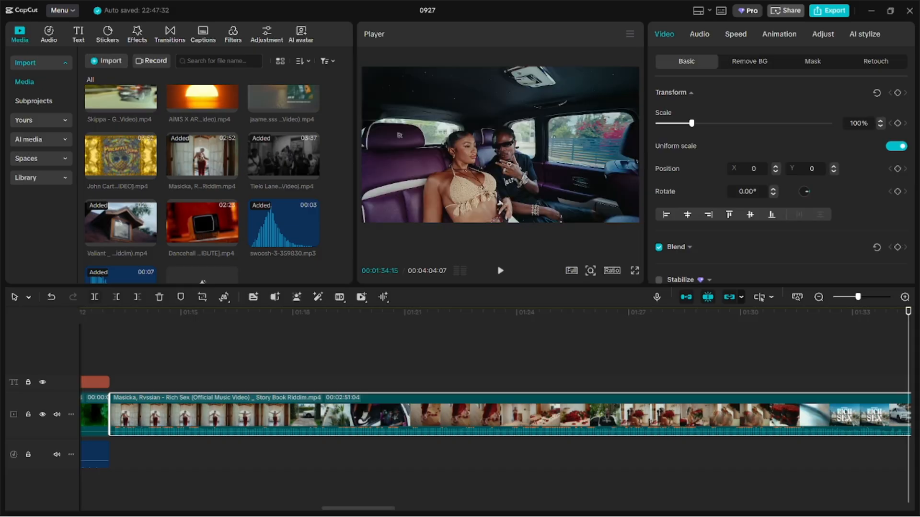
left_click(116, 297)
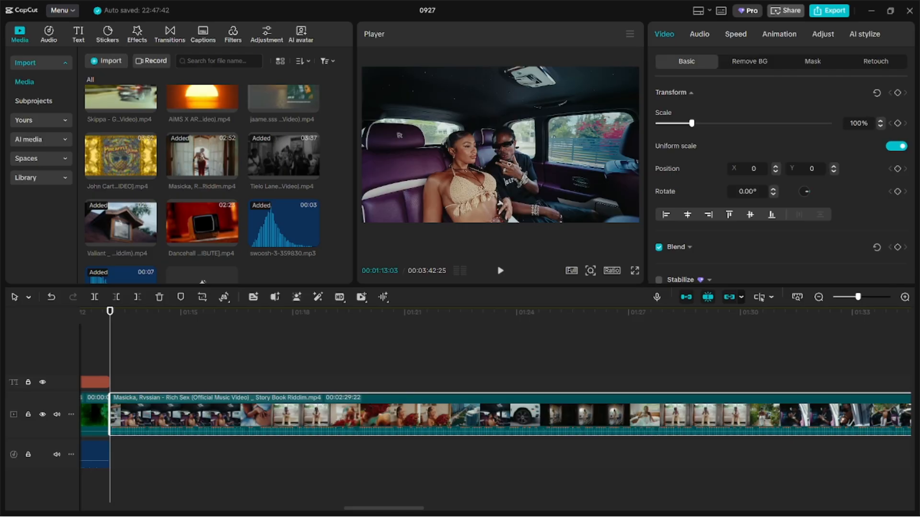
left_click(908, 312)
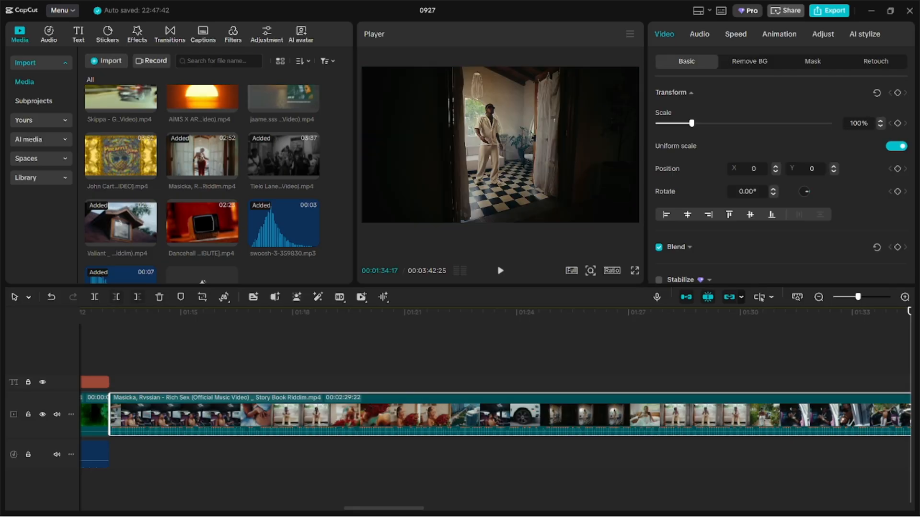
left_click(205, 311)
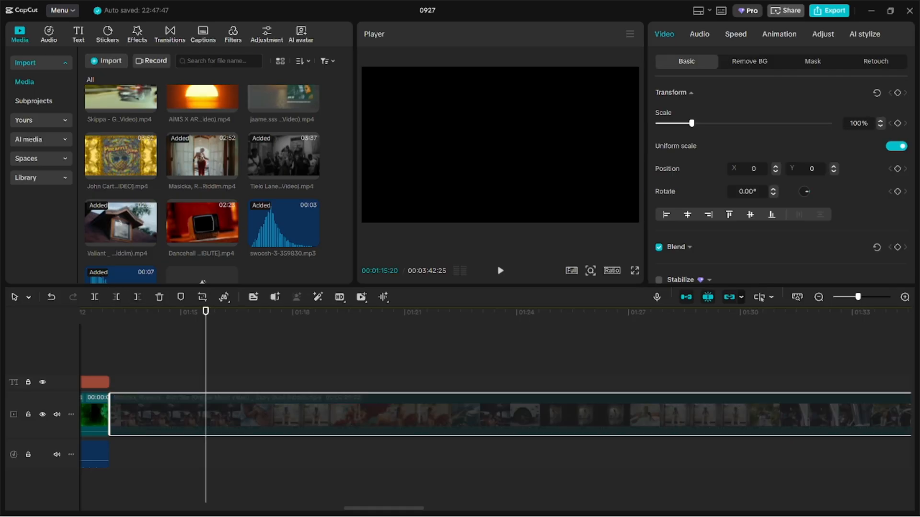
left_click(168, 352)
left_click(144, 312)
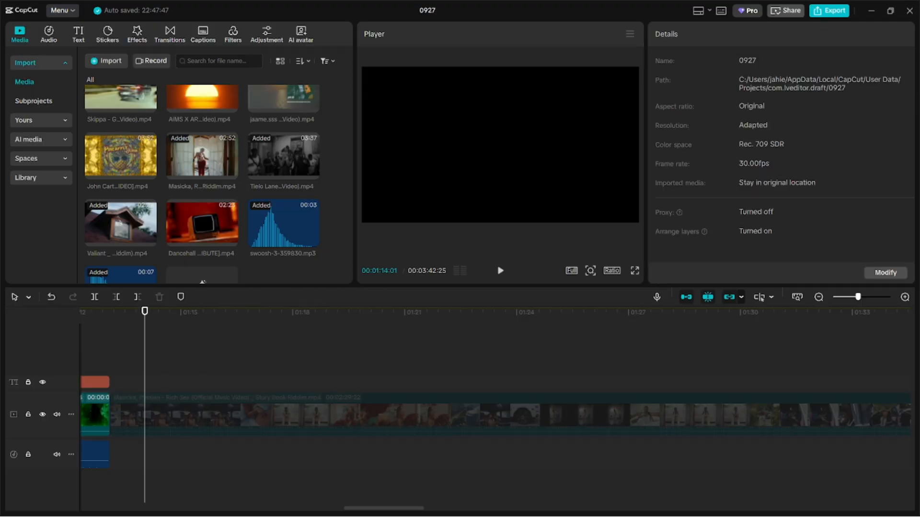
left_click(52, 297)
- Preview the Rich Sex clip and trim its start at 00:01:22:13
key("space")
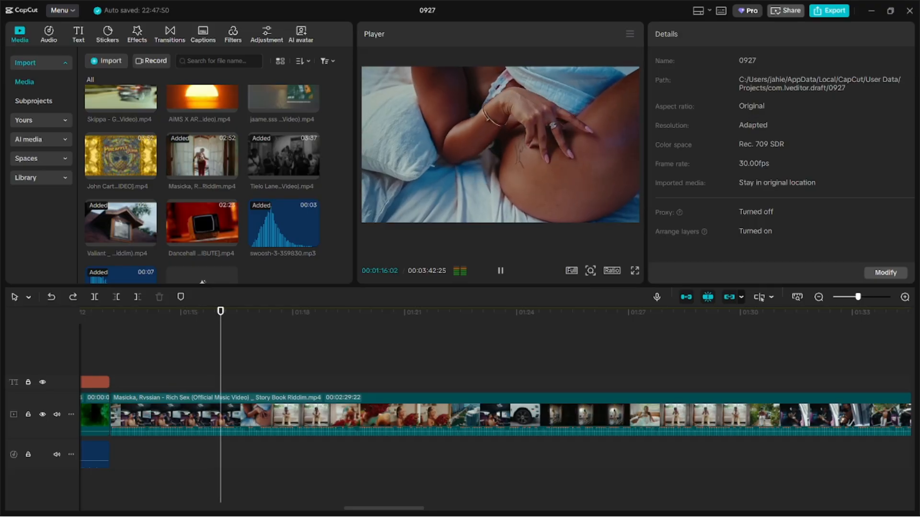
key("space")
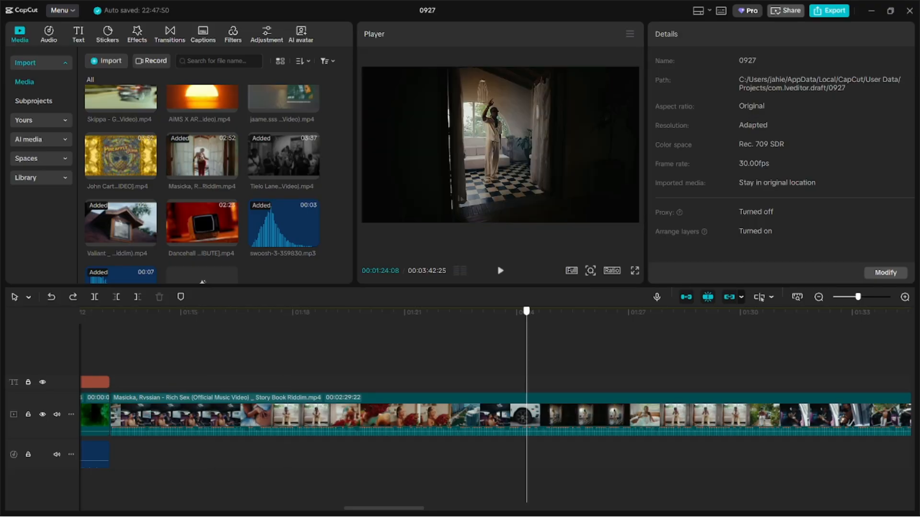
key("space")
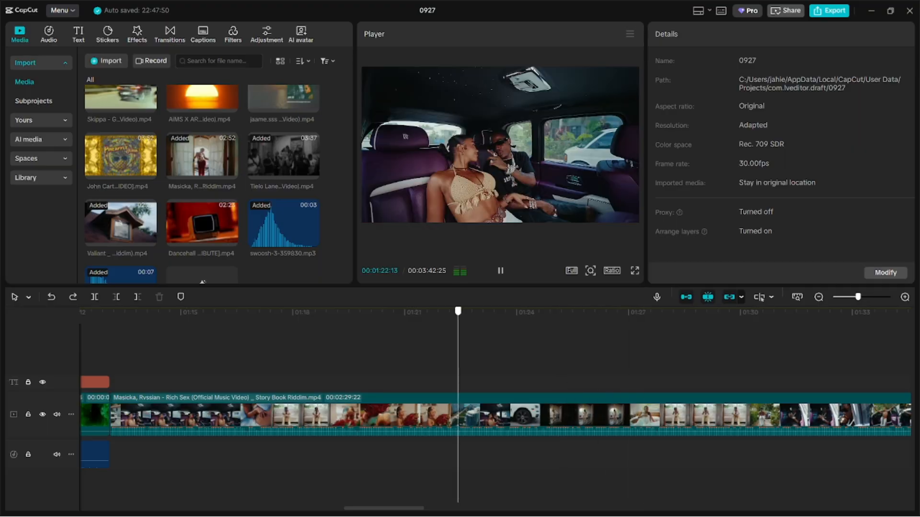
key("space")
left_click(116, 297)
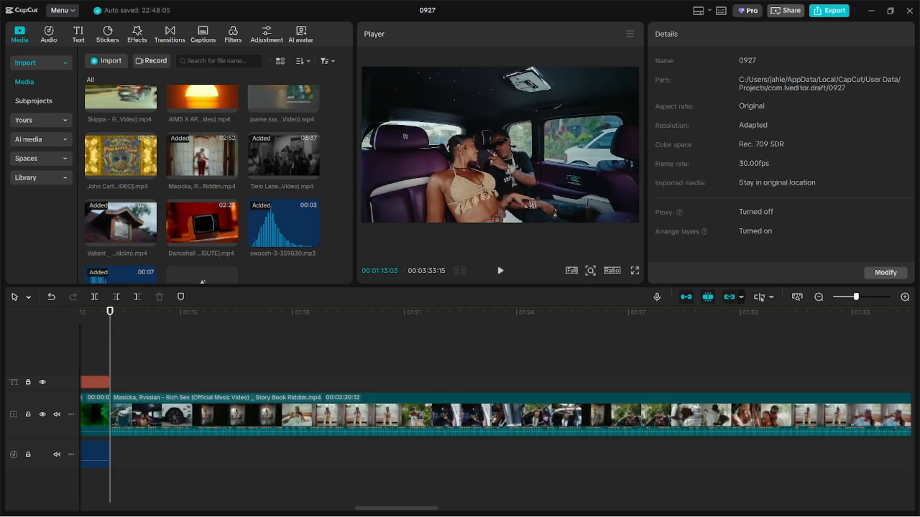
- Trim the Rich Sex clip's end at 00:01:19:12, and extend it so the clip lasts 00:00:07:23
left_click(345, 312)
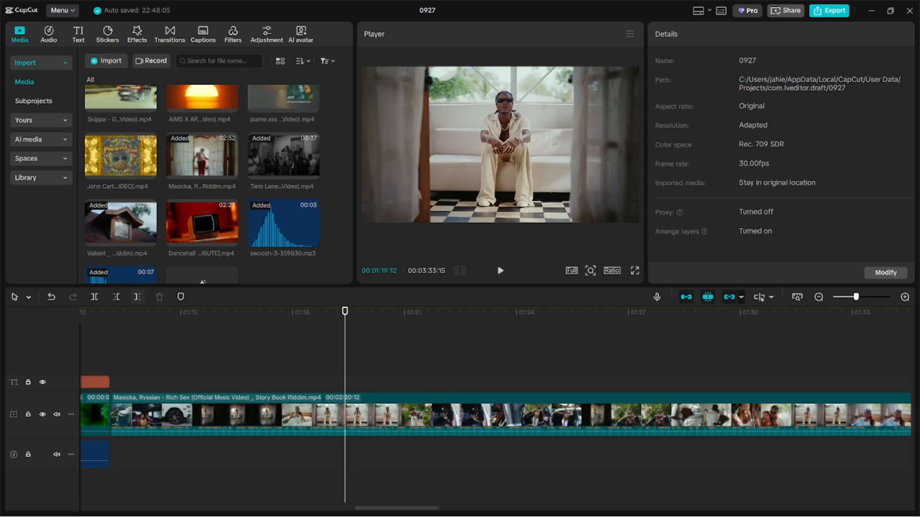
left_click(137, 297)
left_click(544, 415)
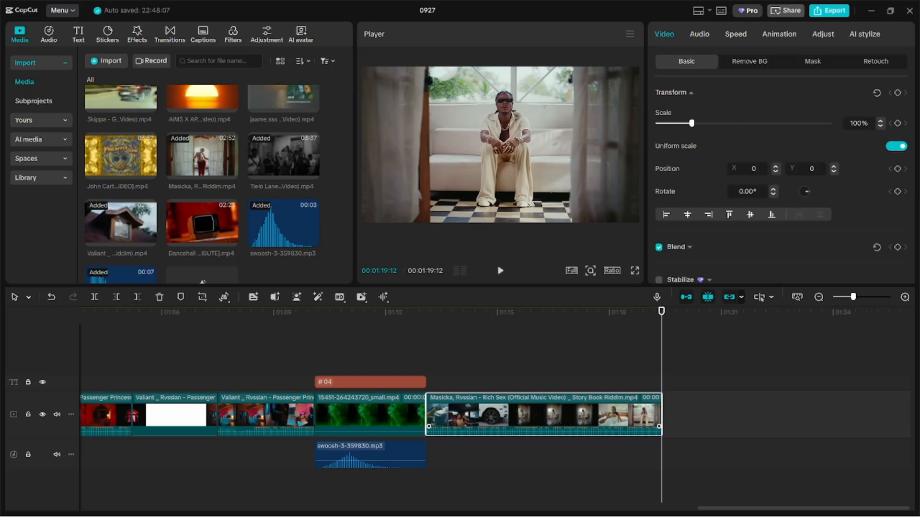
left_click_drag(660, 414, 716, 415)
- Split the Rich Sex clip at 00:01:15:13, where the dark doorway shot begins
left_click(525, 312)
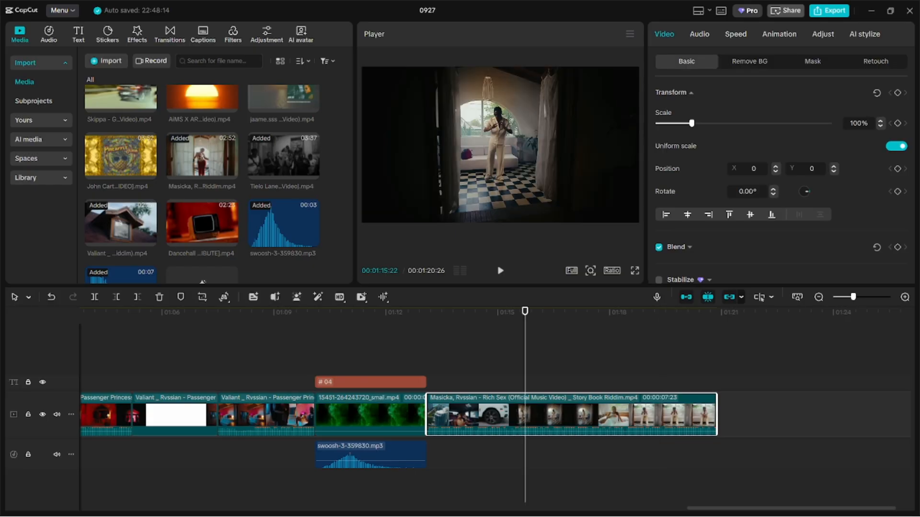
key("Left")
key("Left")
key("Left")
key("Left")
key("Left")
key("Left")
key("Left")
key("Left")
key("Left")
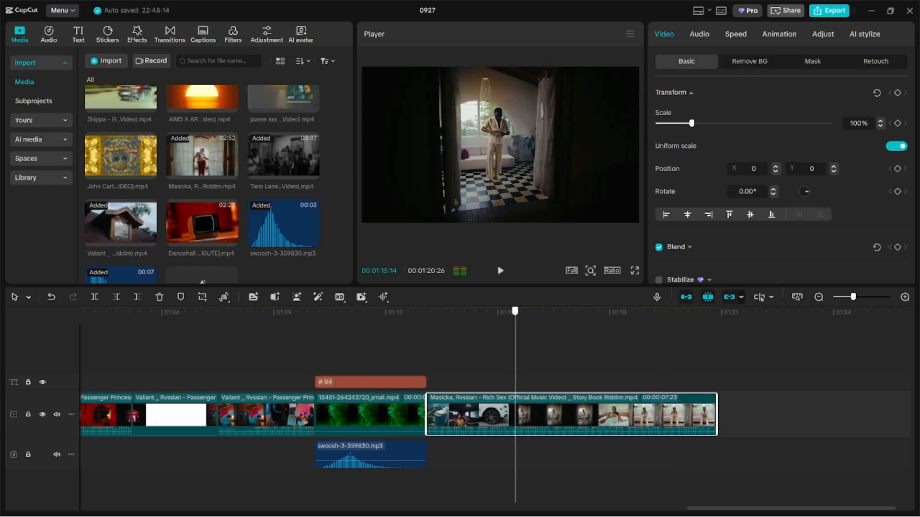
left_click(95, 297)
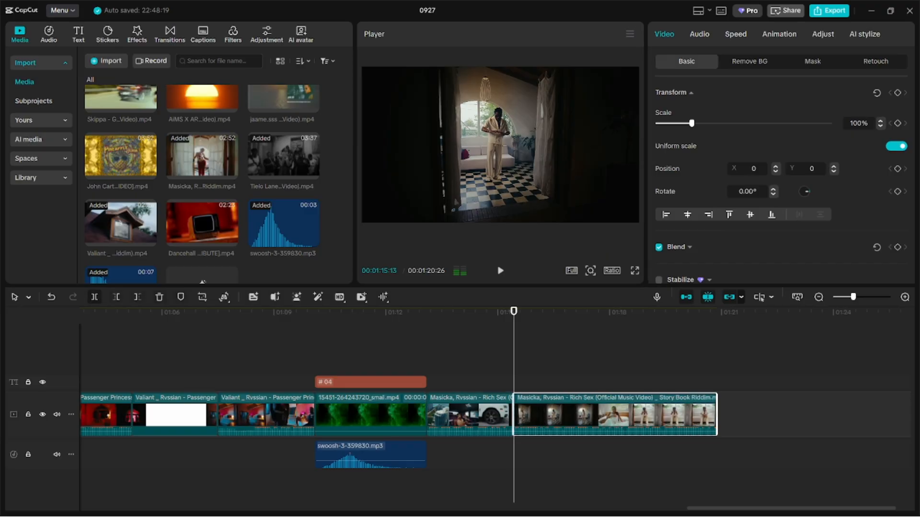
- Split the Rich Sex clip again at 00:01:18:08, and lower the audio volume of its middle section
left_click(607, 415)
left_click(620, 414)
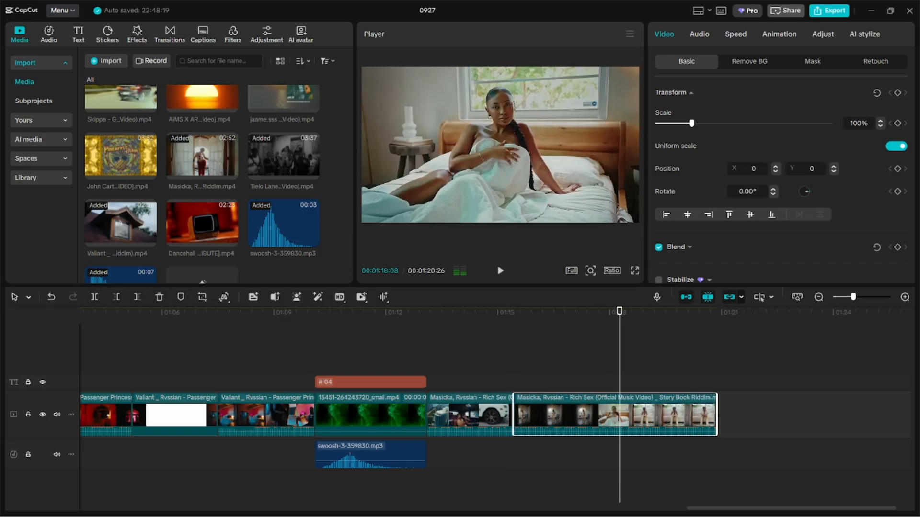
left_click(94, 297)
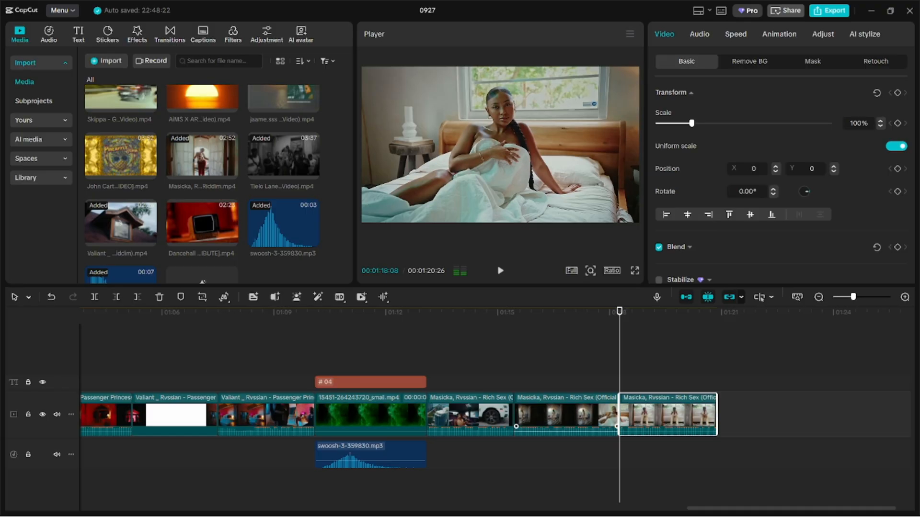
left_click_drag(585, 431, 582, 437)
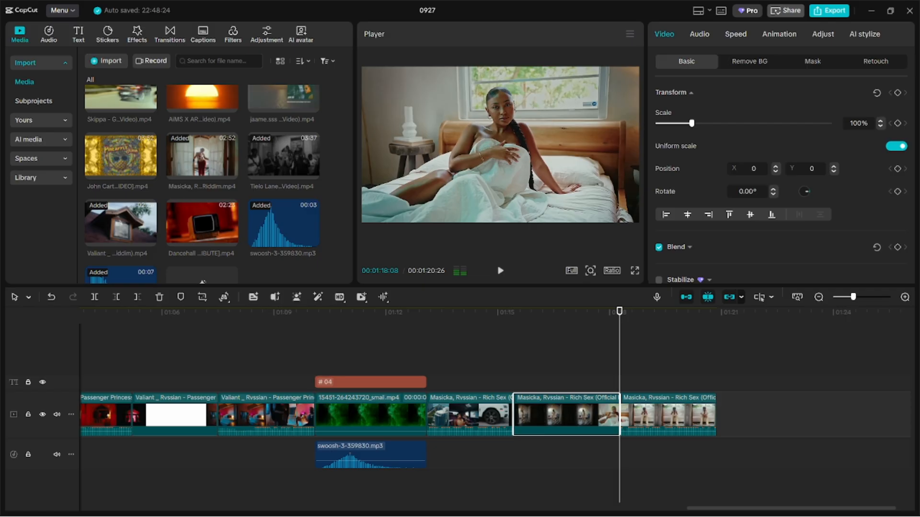
- Play back from the end of the # 04 segment through the end of the split Rich Sex clip
left_click(414, 313)
key("space")
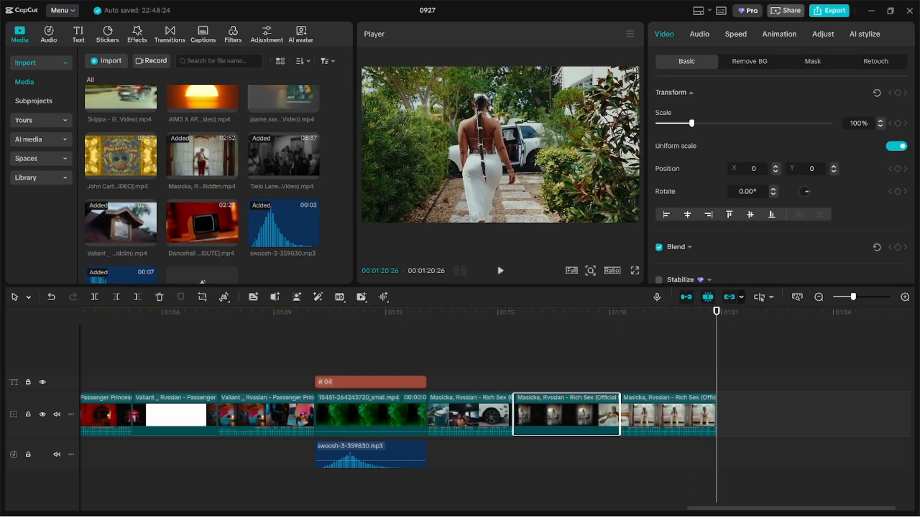
key("Escape")
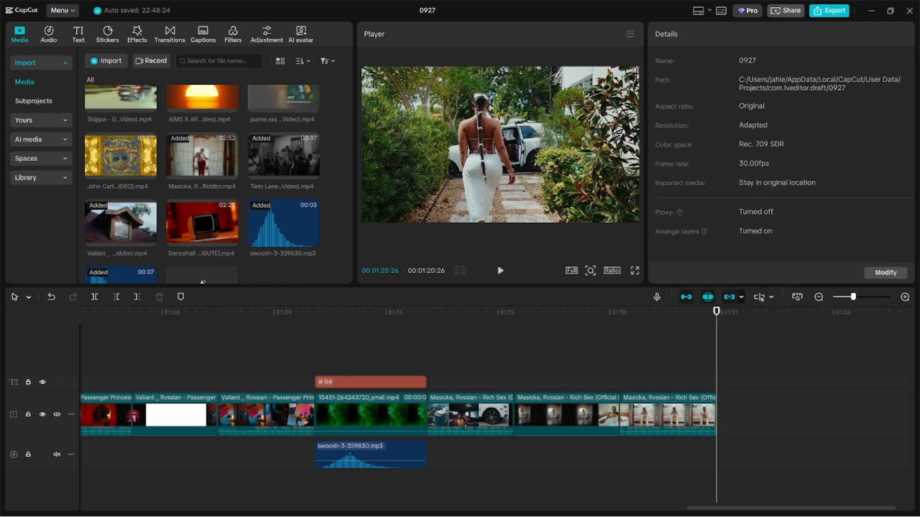
- Paste the numbered title segment at 00:01:20:26, place its background on the main track, and change its title to # 03
key("ctrl+v")
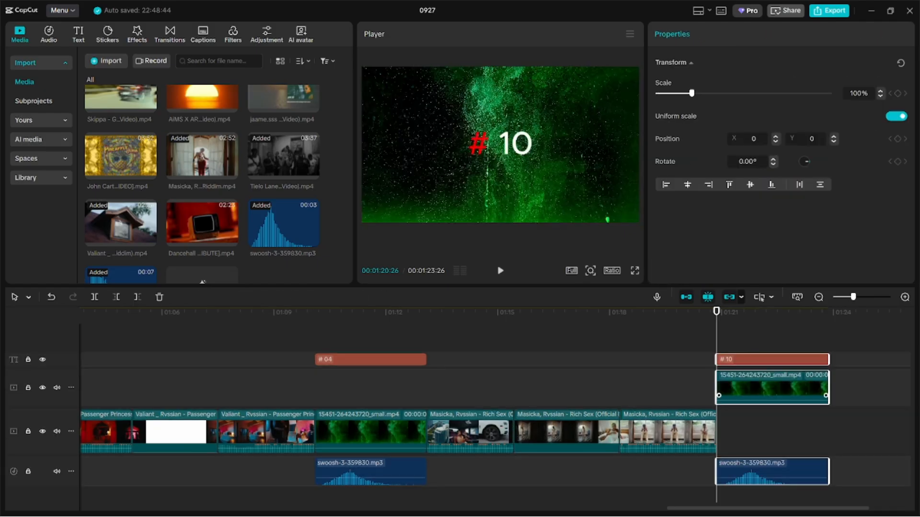
left_click_drag(772, 385, 772, 431)
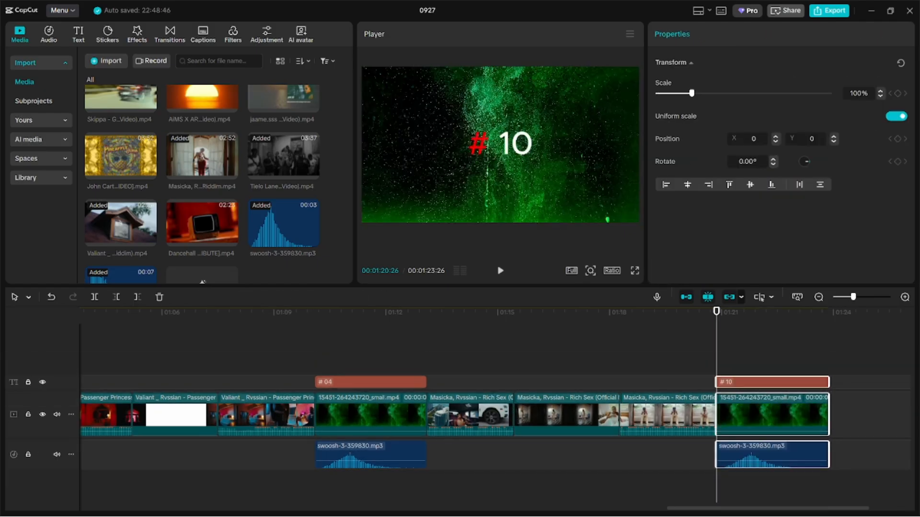
left_click(772, 382)
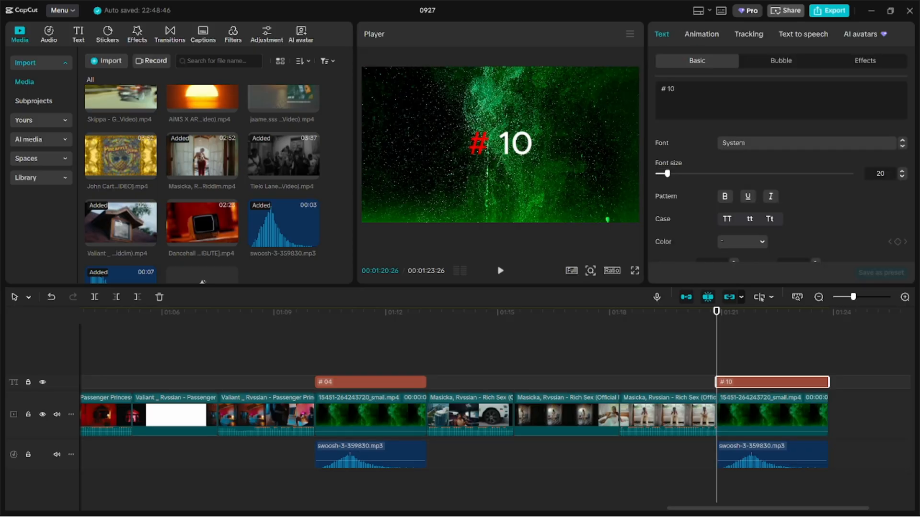
key("BackSpace")
key("BackSpace")
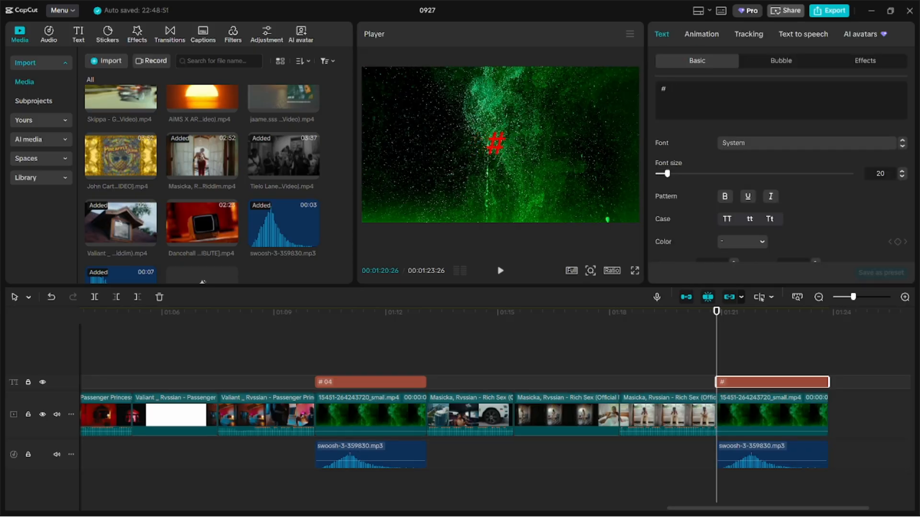
type("03")
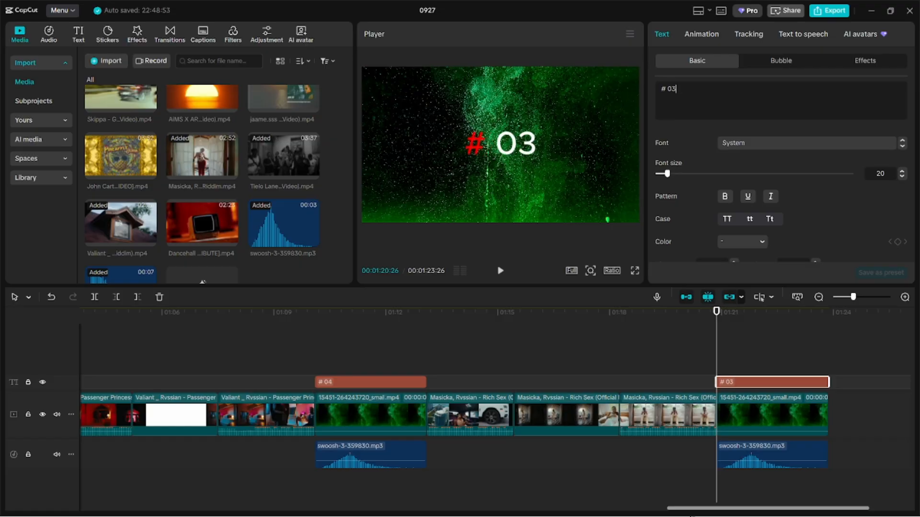
- Play back the countdown from the very beginning of the timeline
left_click_drag(767, 509, 809, 509)
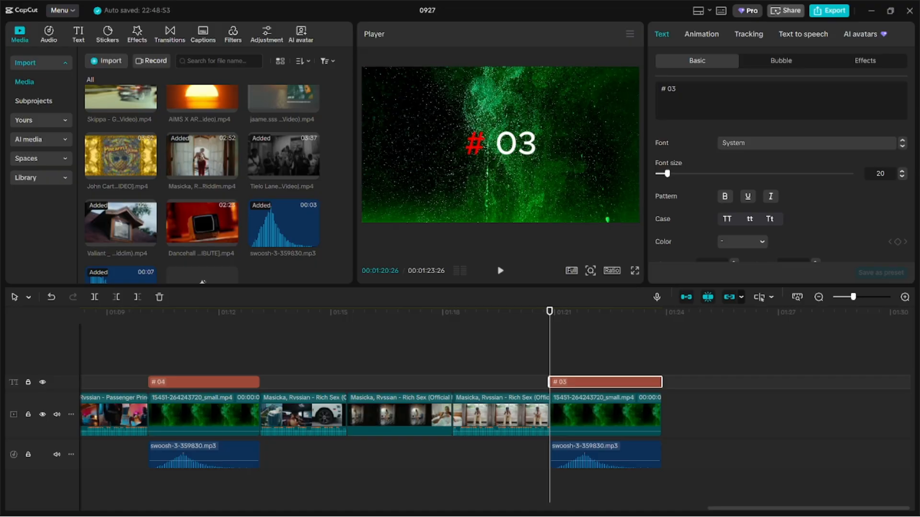
key("Home")
key("space")
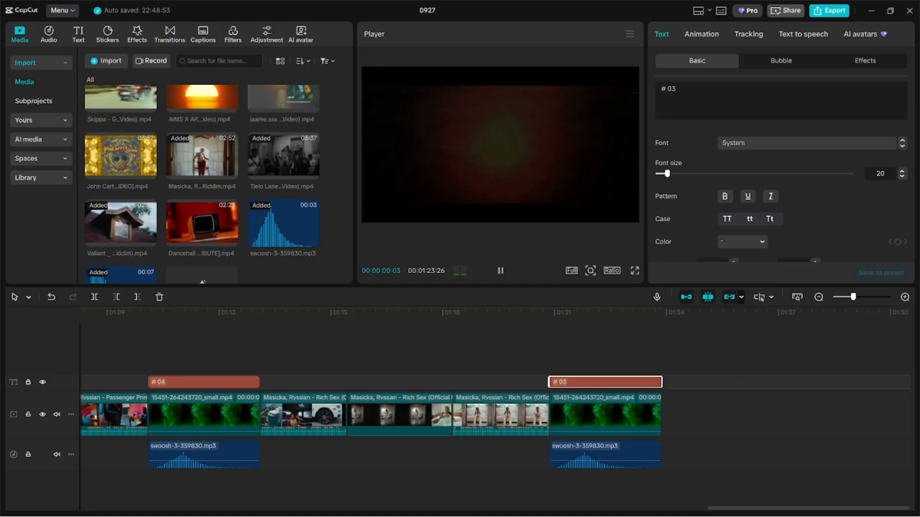
- Check frame by frame the transition from the end of the Rich Sex clip into the # 03 segment
left_click(543, 313)
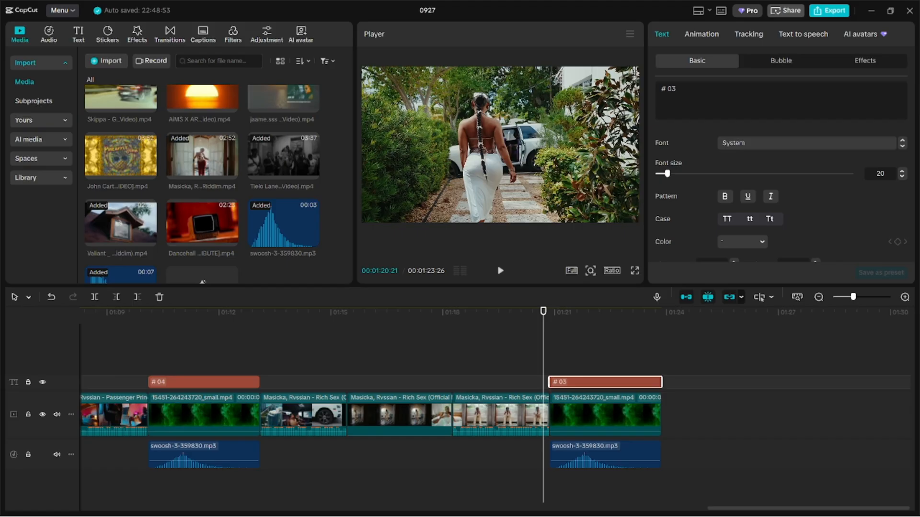
key("Left")
key("Left")
key("Left")
key("Left")
key("Left")
key("Left")
key("Left")
key("Left")
key("Left")
key("Left")
key("Left")
key("Left")
key("Right")
key("Right")
key("Right")
key("Right")
key("Right")
key("Right")
key("Right")
key("Right")
key("Right")
key("Right")
key("Right")
key("Right")
key("Right")
key("Right")
key("Right")
key("Right")
key("Right")
key("Right")
key("Right")
key("Right")
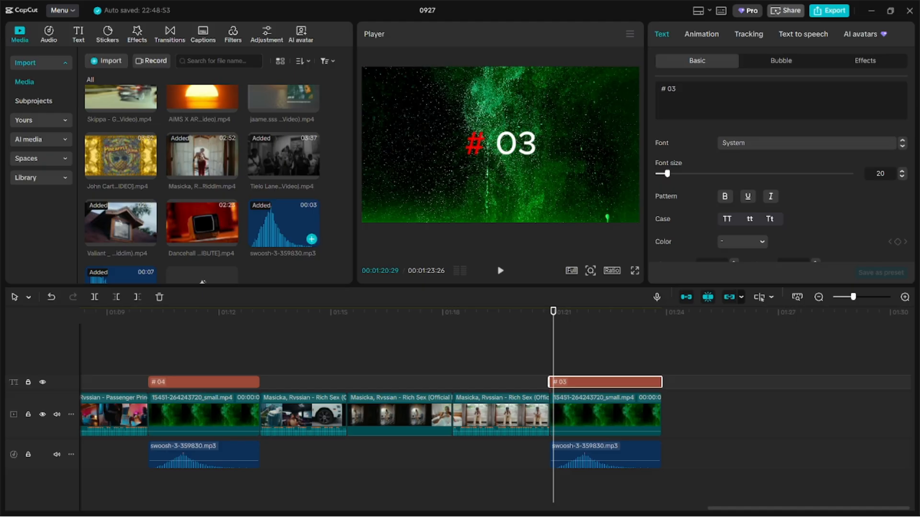
- Add the Pineapple John lyric video to the main track directly after the # 03 segment
scroll(201, 177, "down", 1)
scroll(201, 178, "up", 1)
scroll(201, 178, "down", 1)
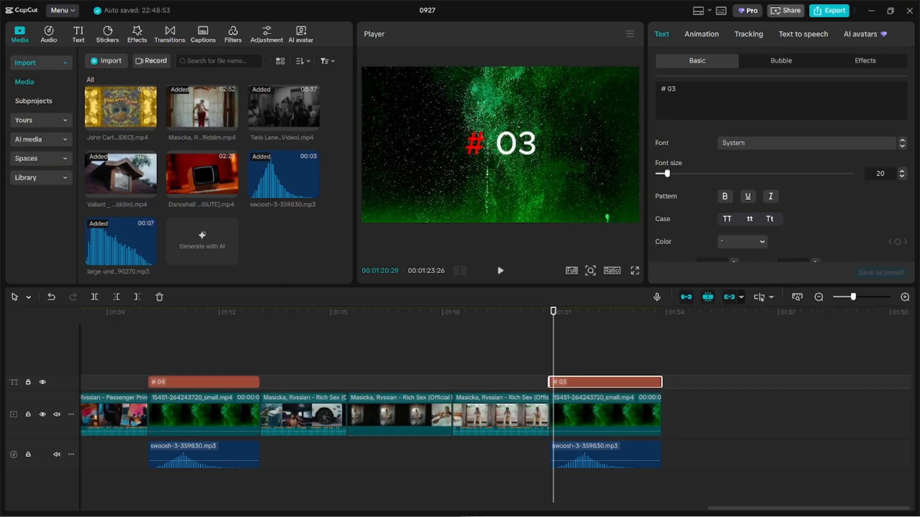
left_click(651, 312)
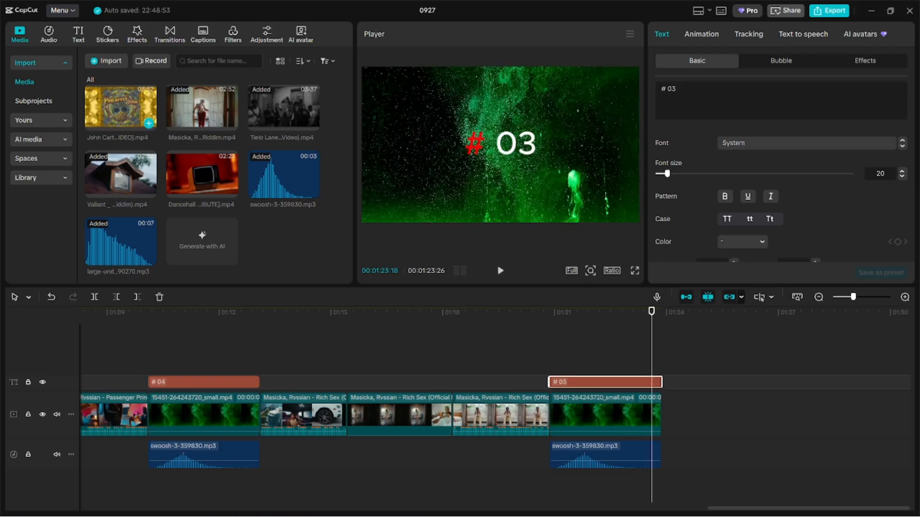
left_click_drag(121, 108, 688, 416)
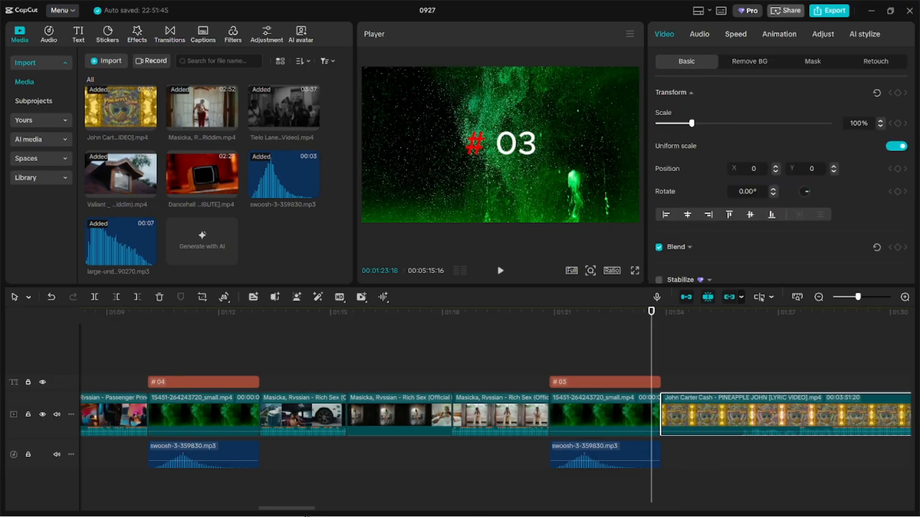
- Trim the Pineapple John clip's start at 00:01:41:00, preview it, and trim the start again at 00:01:43:19
left_click_drag(309, 508, 345, 508)
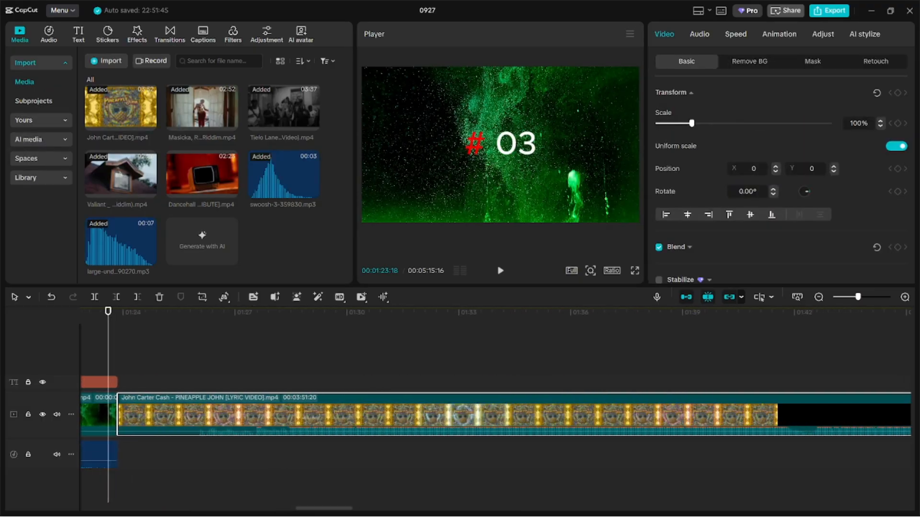
left_click(757, 313)
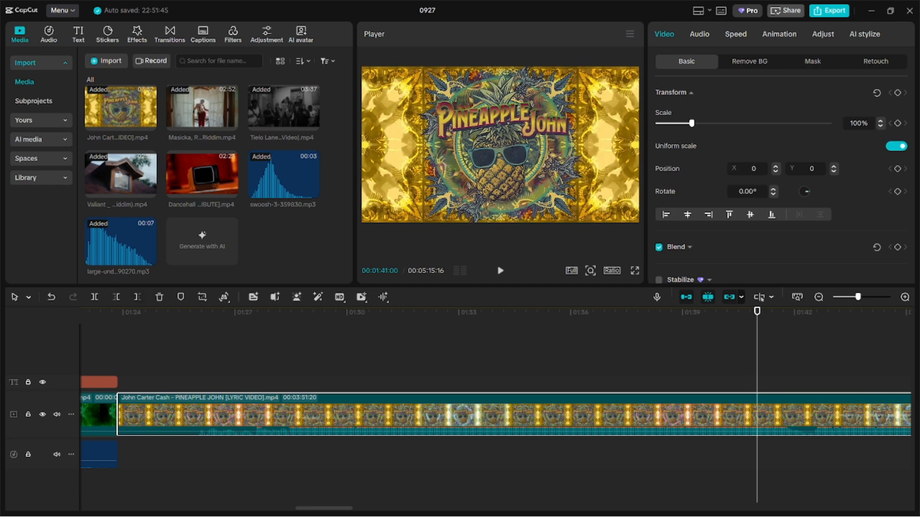
left_click(116, 297)
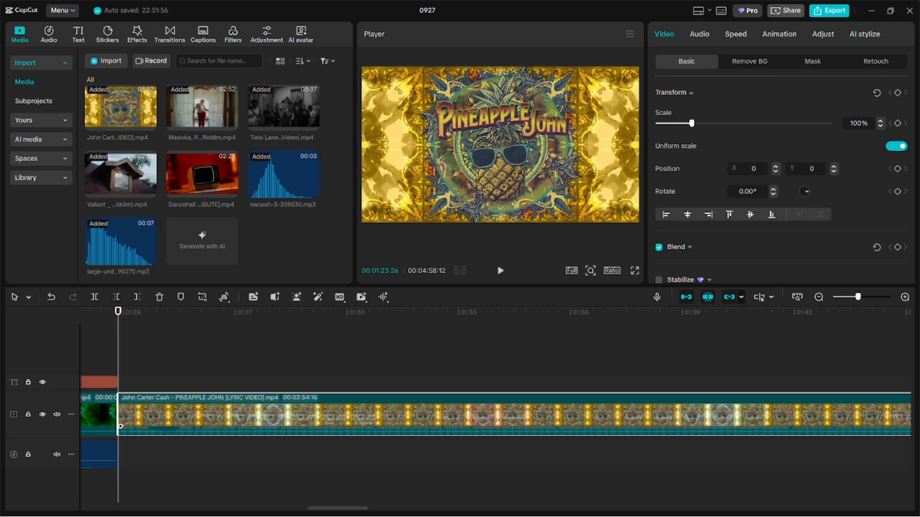
key("space")
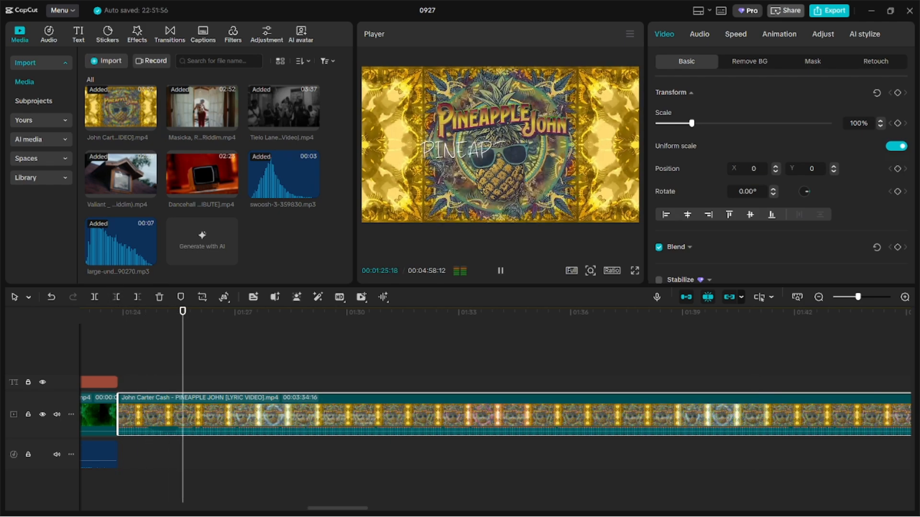
key("space")
left_click(855, 414)
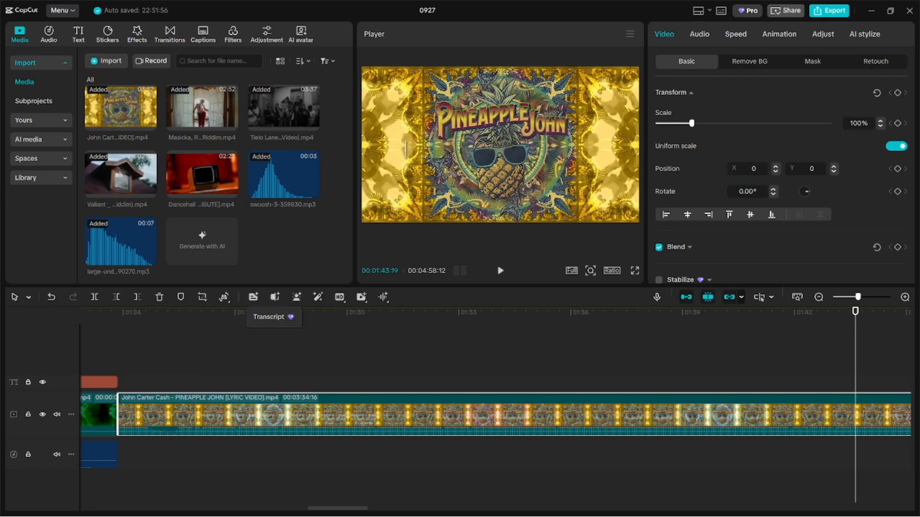
left_click(116, 297)
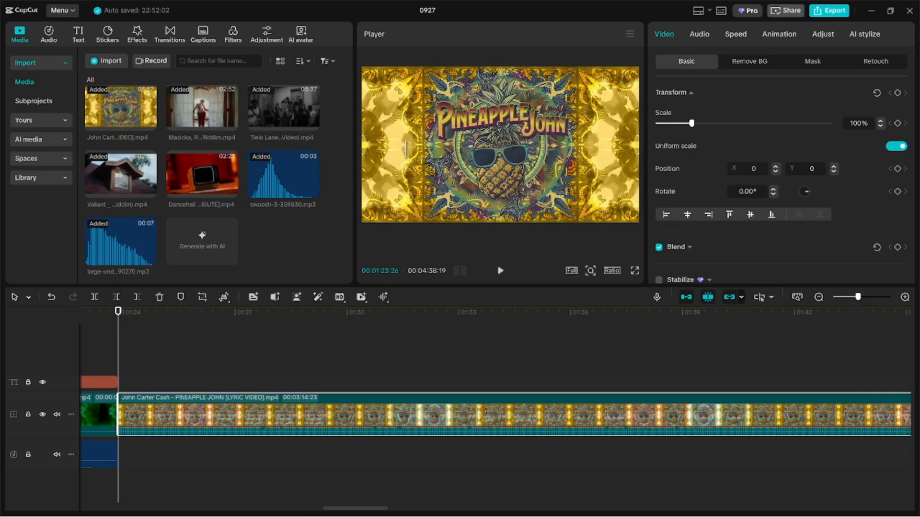
- Trim the Pineapple John clip's end at 00:01:27:05, and extend it so the clip lasts 00:00:06:03
key("space")
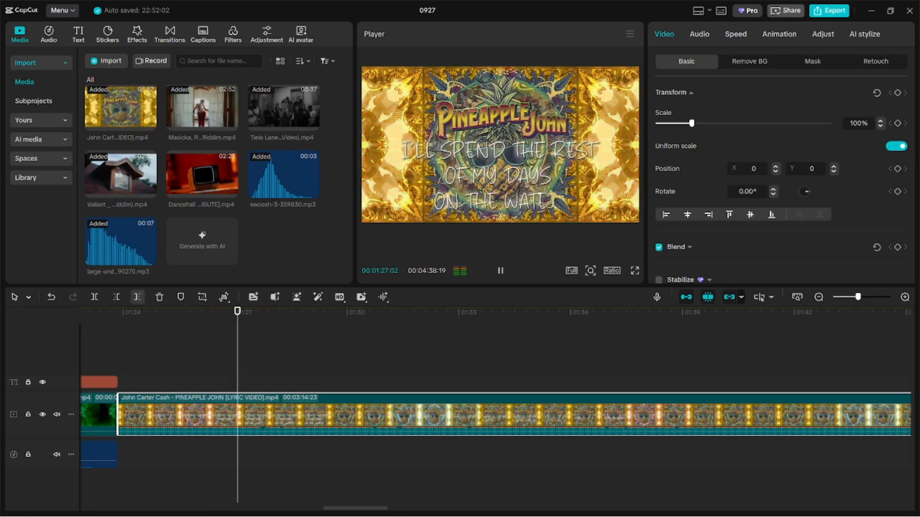
key("space")
left_click(137, 297)
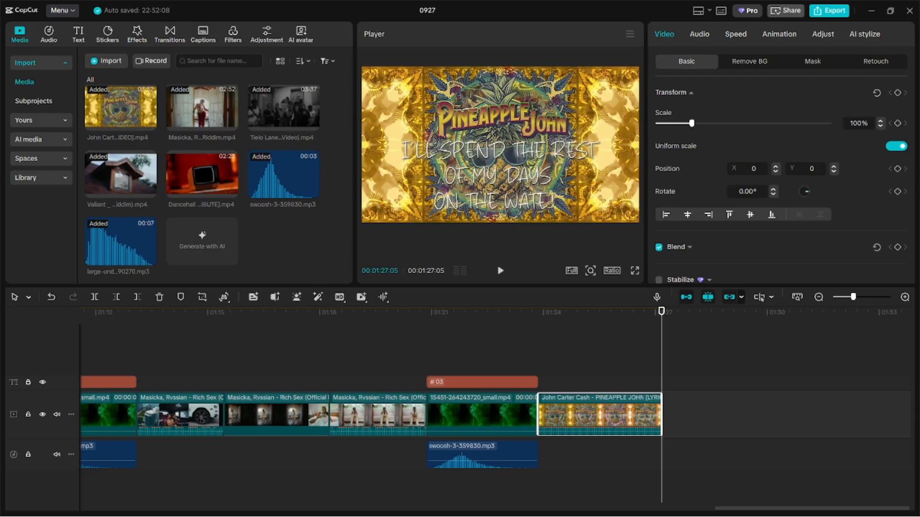
left_click_drag(661, 415, 767, 414)
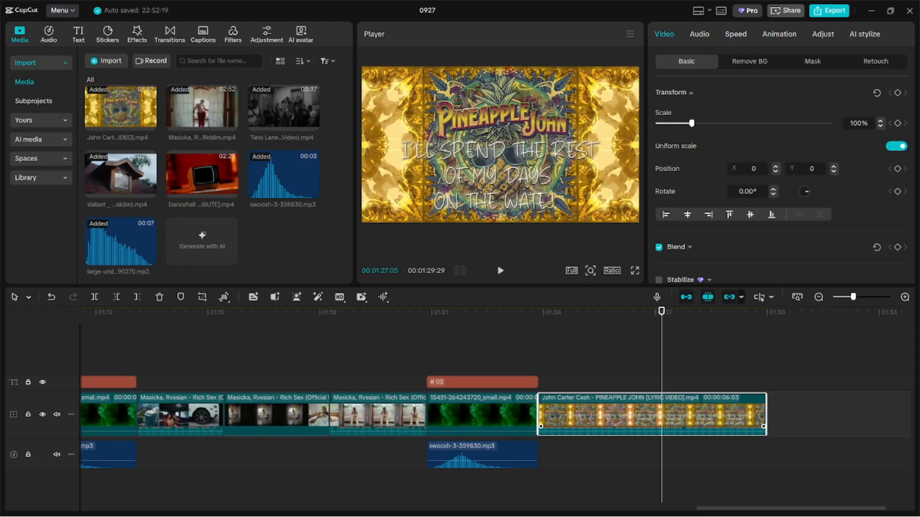
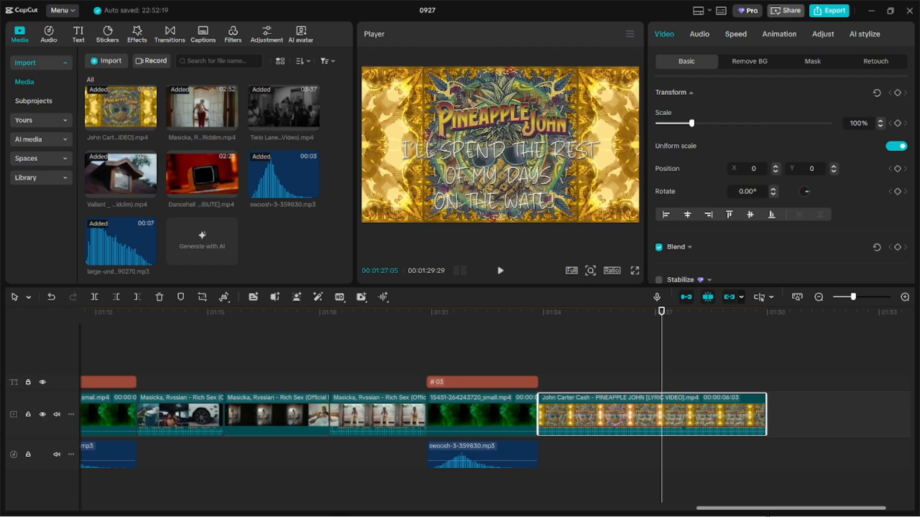
- Extend the PINEAPPLE JOHN lyric video clip to a duration of 00:00:07:23 and split it at 00:01:26:19 and 00:01:29:02
scroll(489, 408, "right", 4)
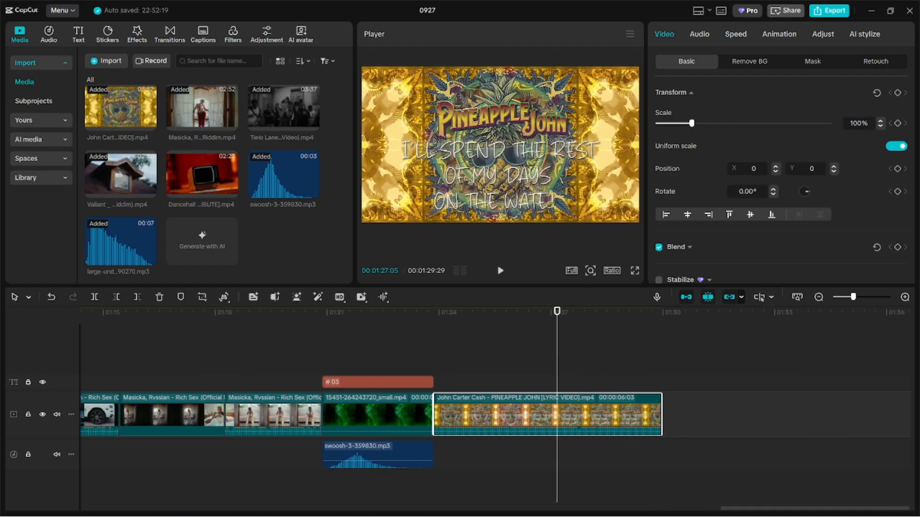
left_click_drag(661, 415, 724, 414)
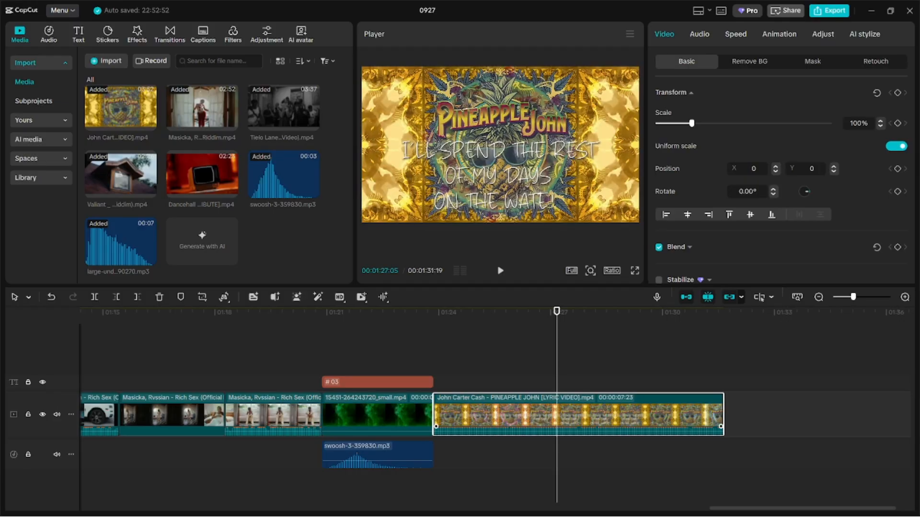
left_click(544, 312)
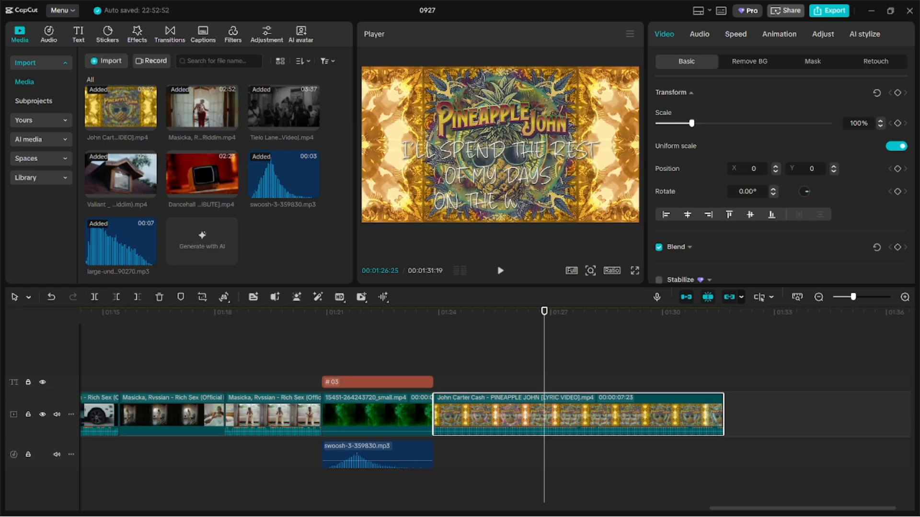
left_click(536, 311)
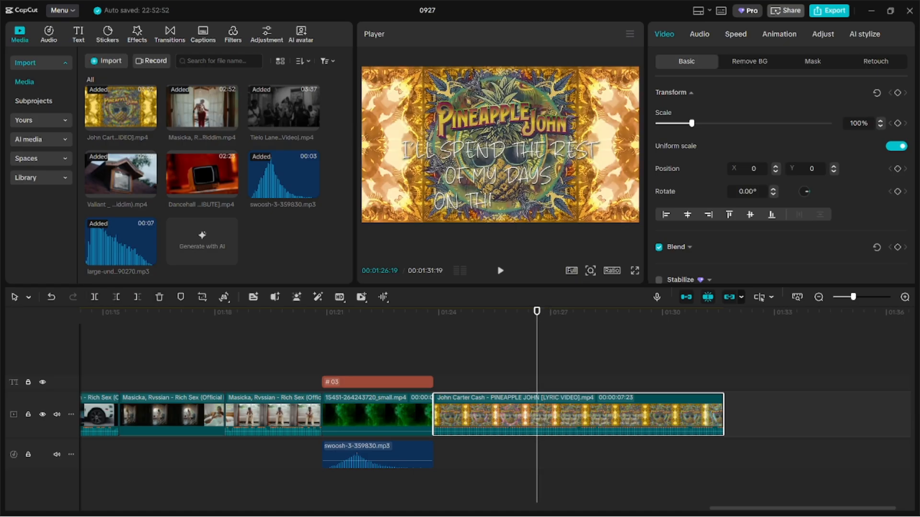
left_click(94, 297)
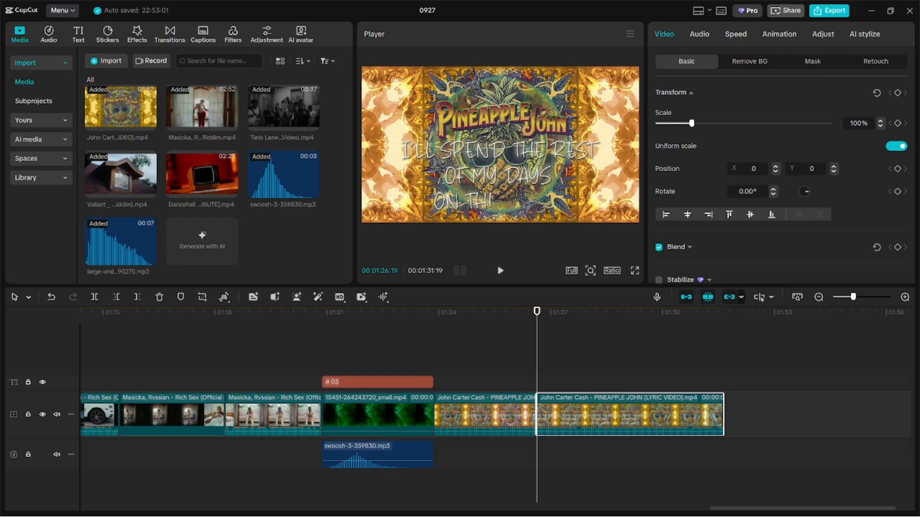
left_click(628, 311)
left_click(95, 297)
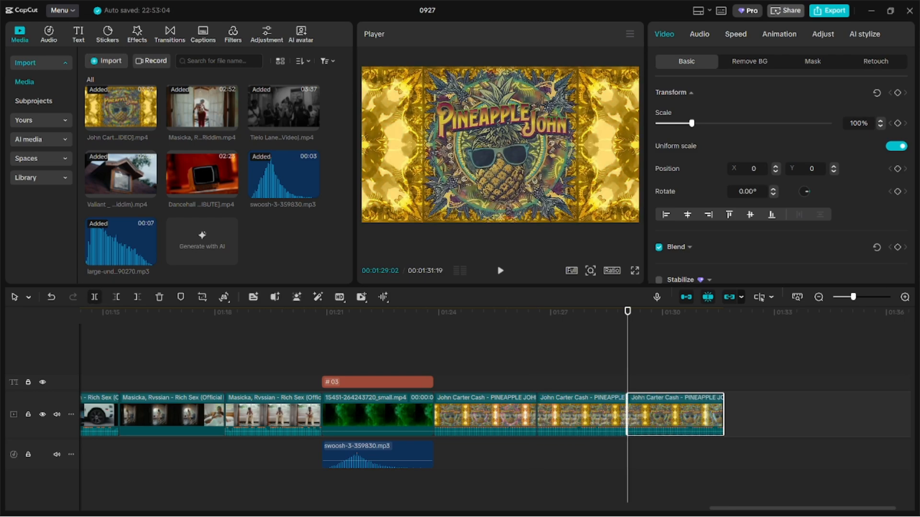
- Mute the middle segment of the PINEAPPLE JOHN clip and play the sequence through to its end
left_click(582, 416)
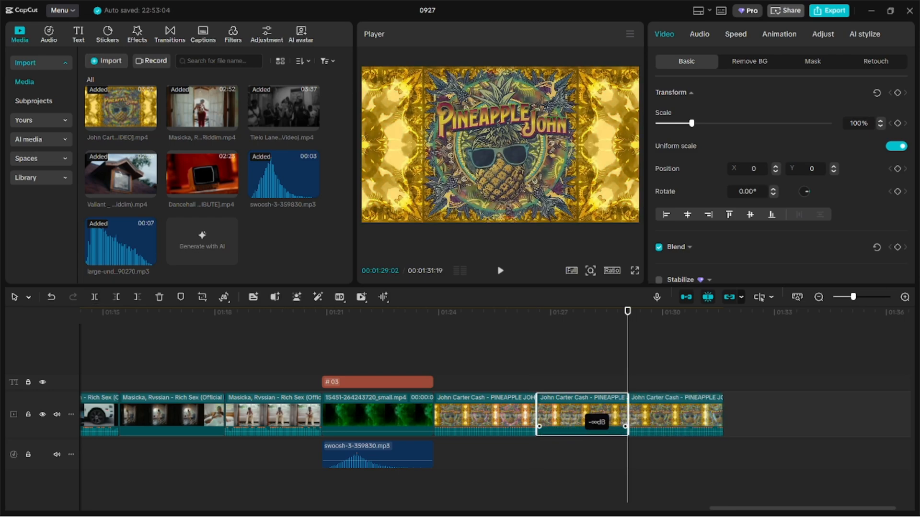
left_click(413, 312)
key("space")
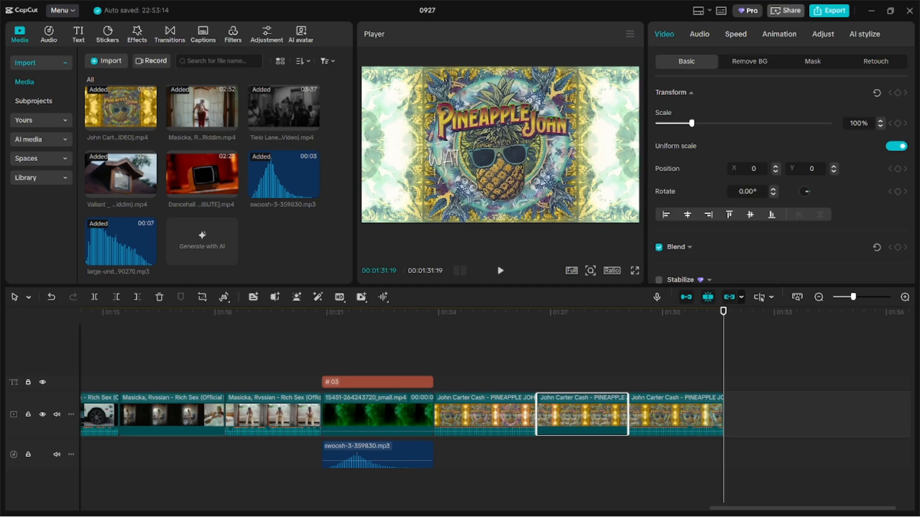
- Paste the copied title card with its green background and swoosh sound at 00:01:31:19 and set its text to "# 02"
key("ctrl+v")
left_click_drag(779, 387, 778, 436)
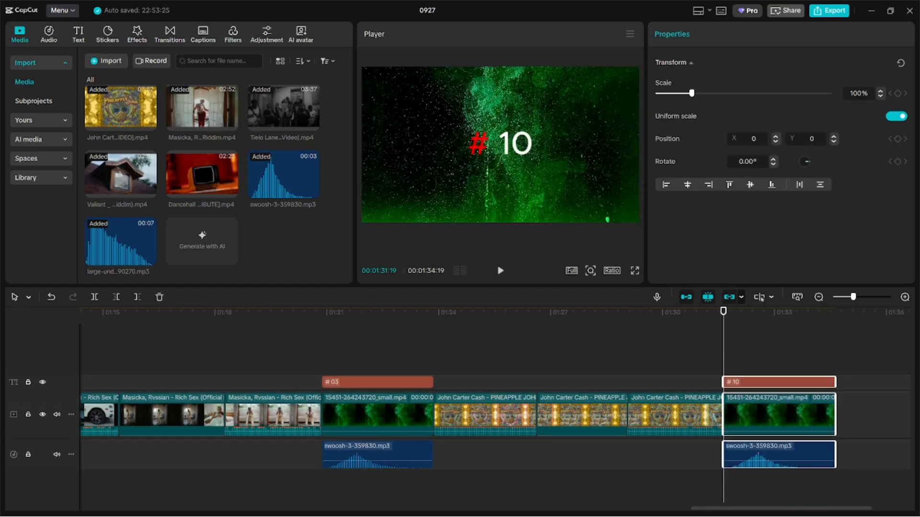
left_click(770, 382)
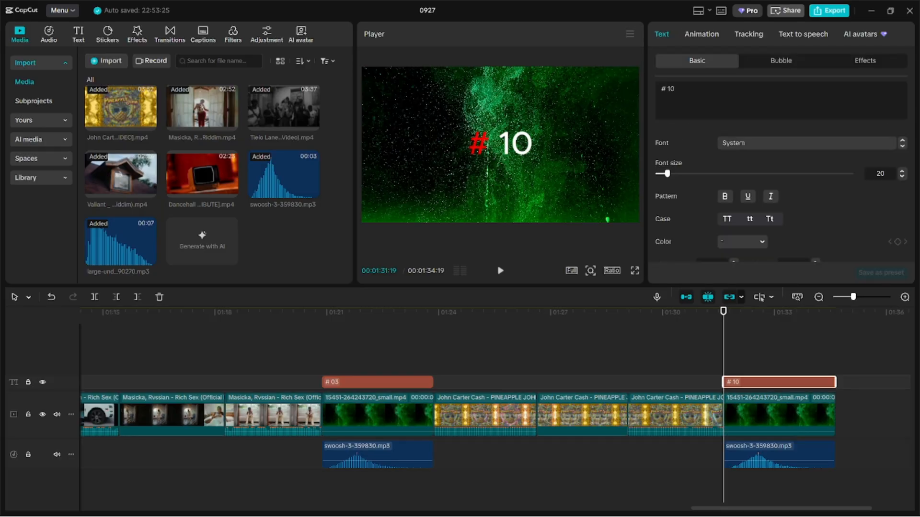
key("BackSpace")
key("BackSpace")
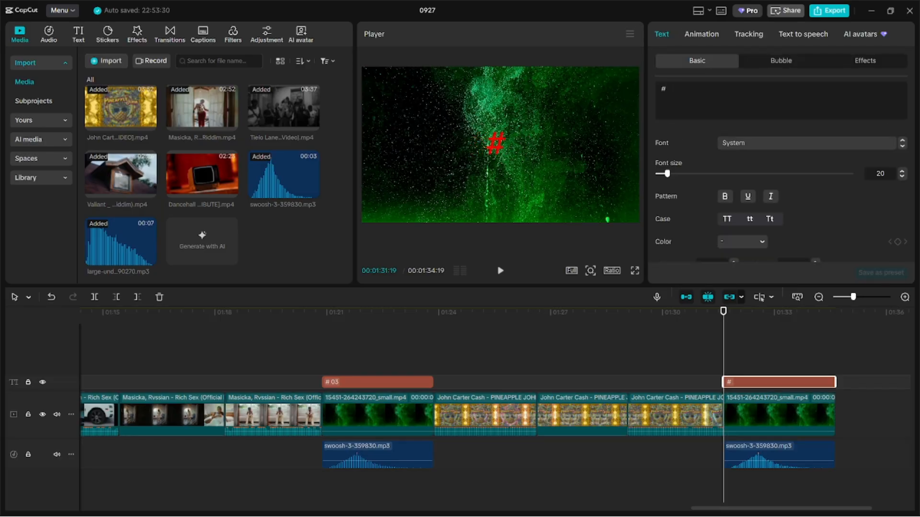
type("02")
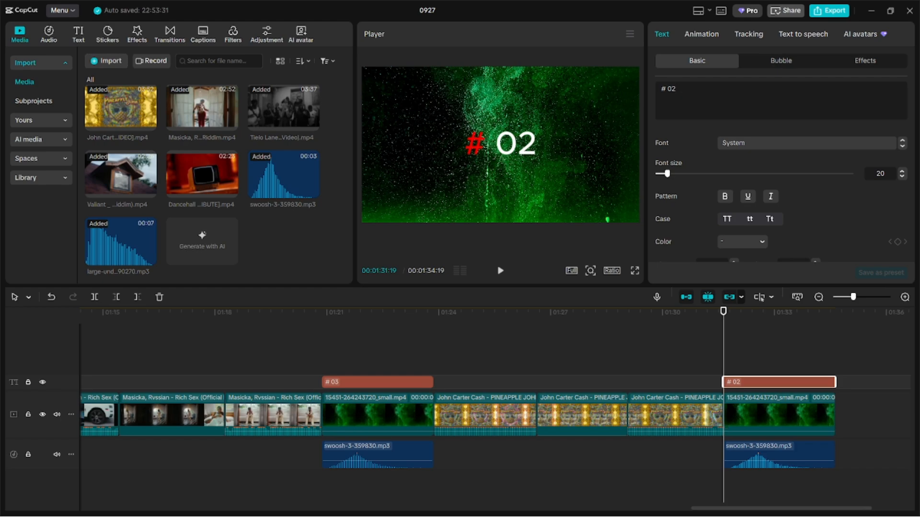
- Find the Dancehall Jealousy - VYBZ KARTEL [TRIBUTE] video in the imported media and place it directly after the "# 02" title card
left_click_drag(781, 508, 818, 508)
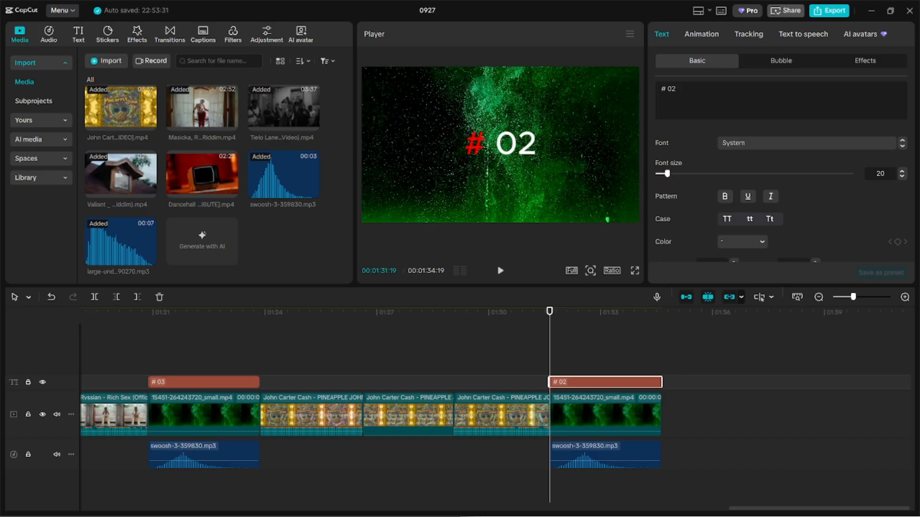
left_click(572, 347)
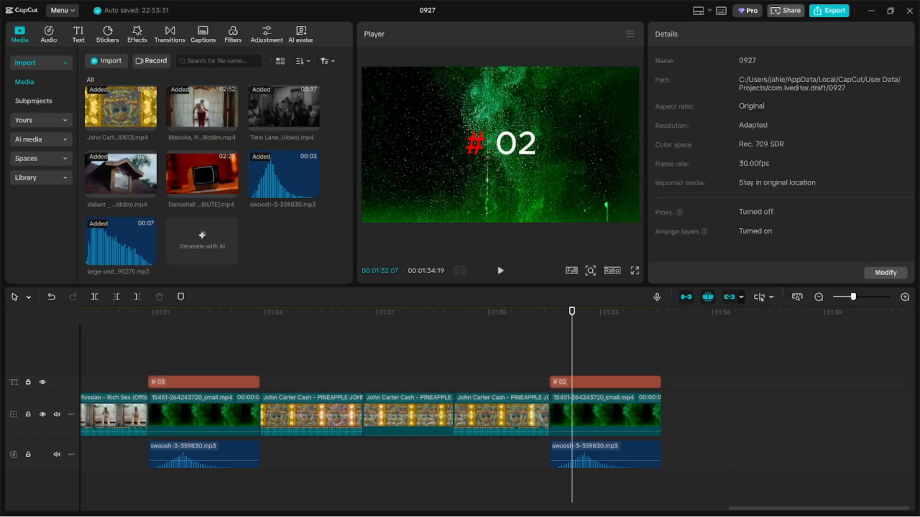
scroll(201, 182, "up", 3)
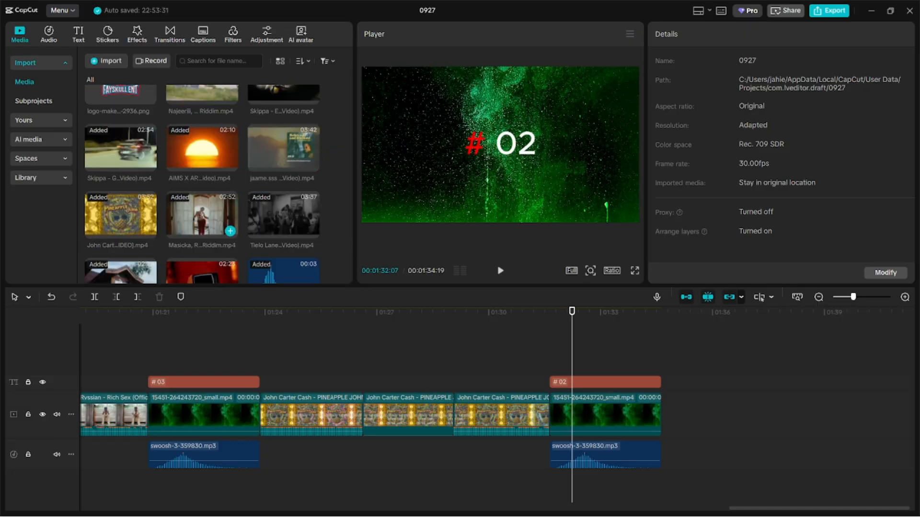
scroll(201, 211, "up", 2)
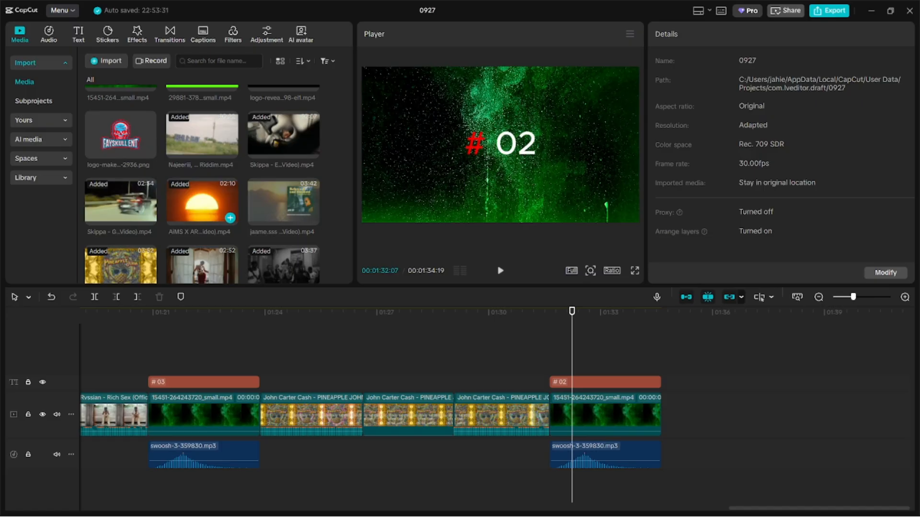
scroll(201, 211, "down", 2)
scroll(202, 211, "up", 4)
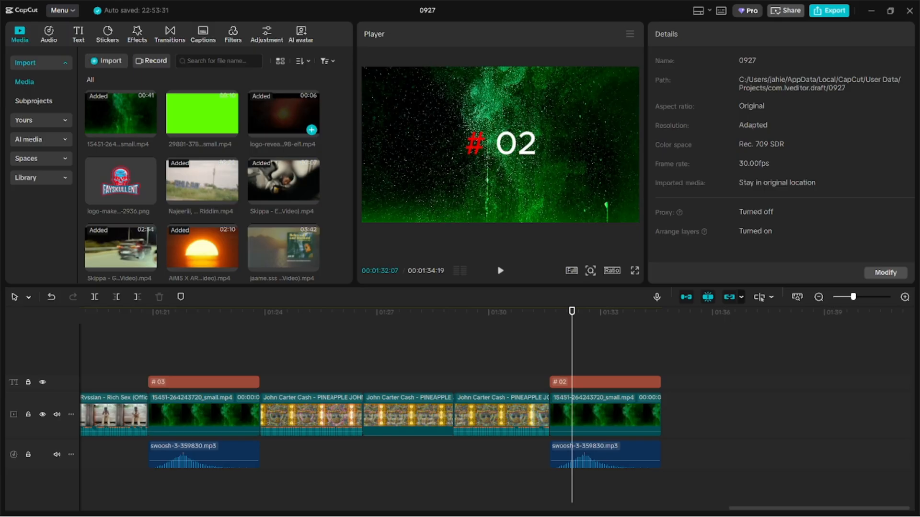
scroll(201, 182, "down", 2)
scroll(217, 184, "up", 2)
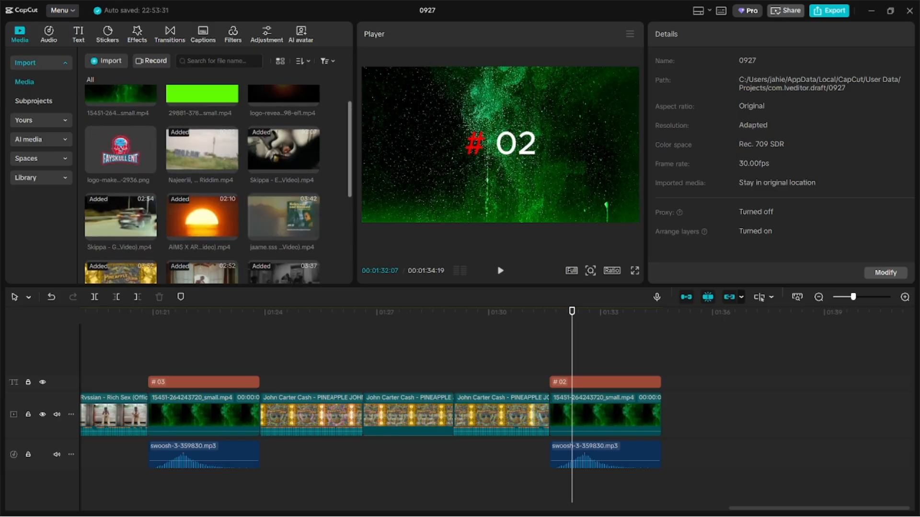
scroll(218, 184, "down", 1)
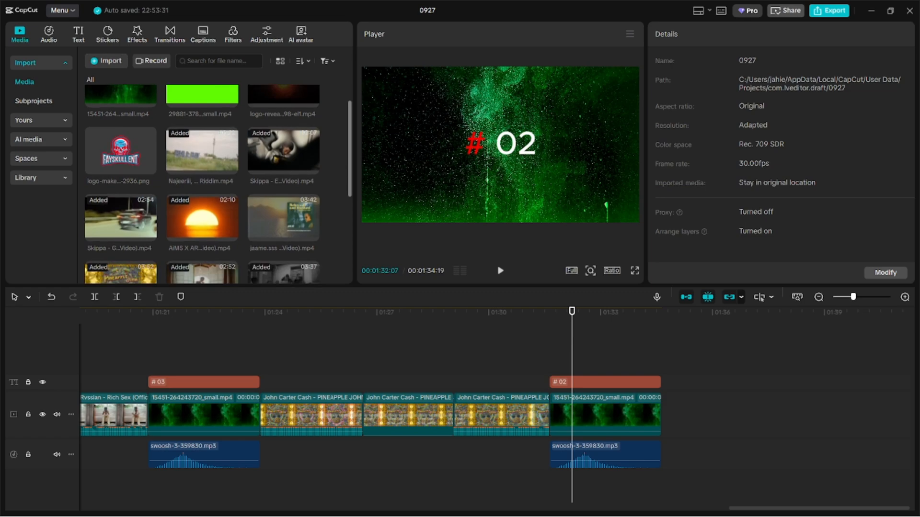
scroll(218, 184, "down", 7)
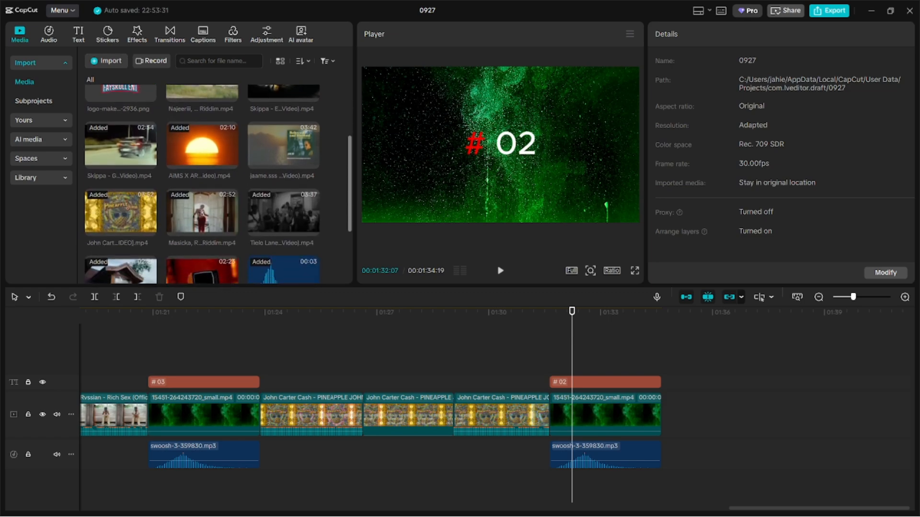
scroll(218, 185, "down", 2)
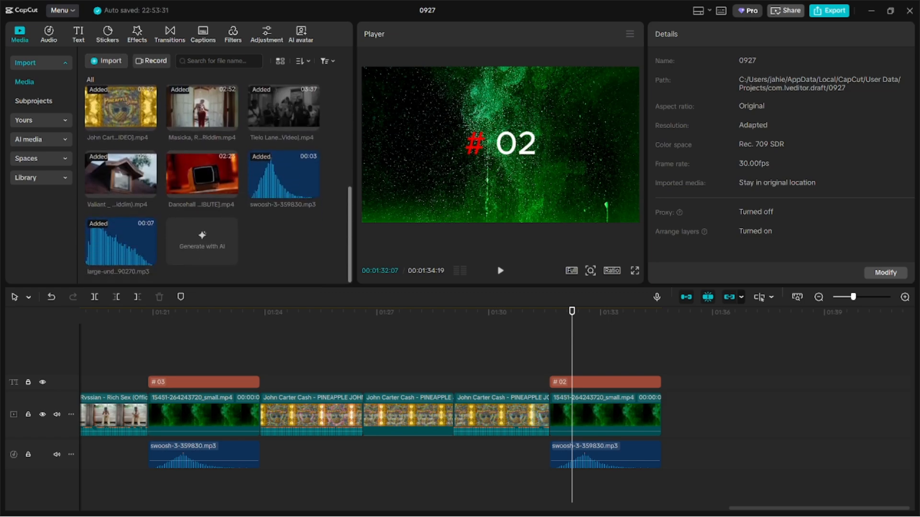
left_click_drag(217, 184, 665, 414)
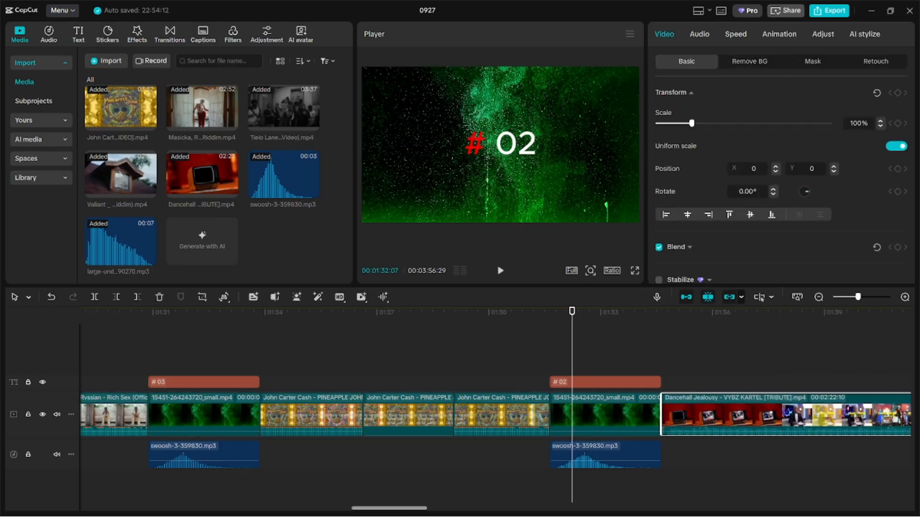
- Preview the Dancehall Jealousy clip from 00:01:43:04 and trim away everything in it before 00:01:45:07
scroll(494, 408, "right", 3)
scroll(461, 412, "right", 6)
left_click(461, 412)
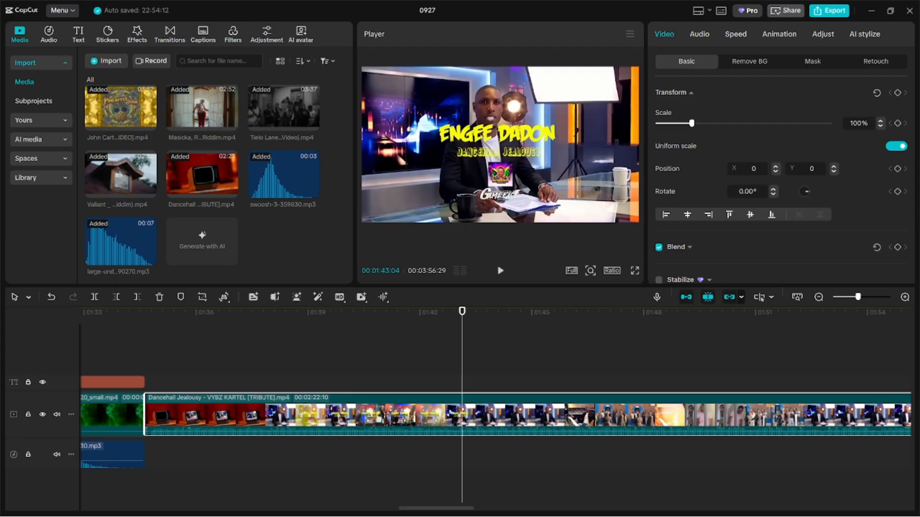
key("space")
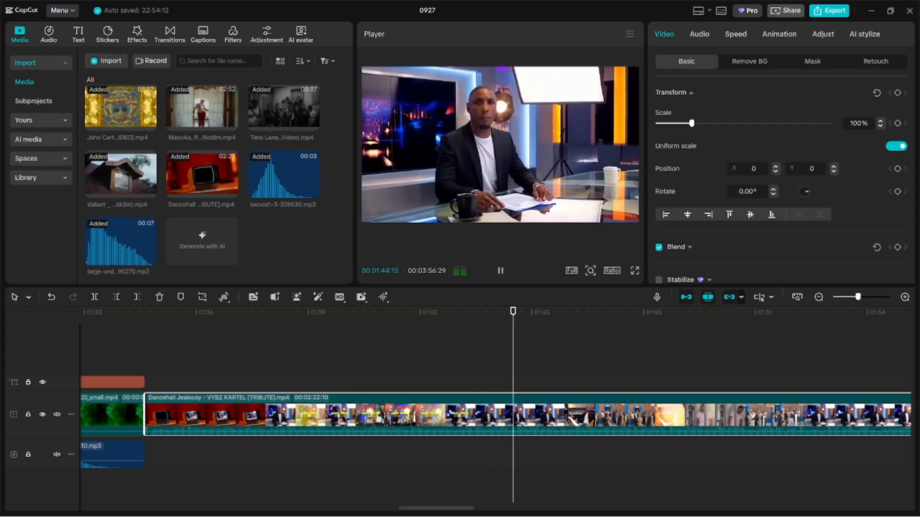
key("space")
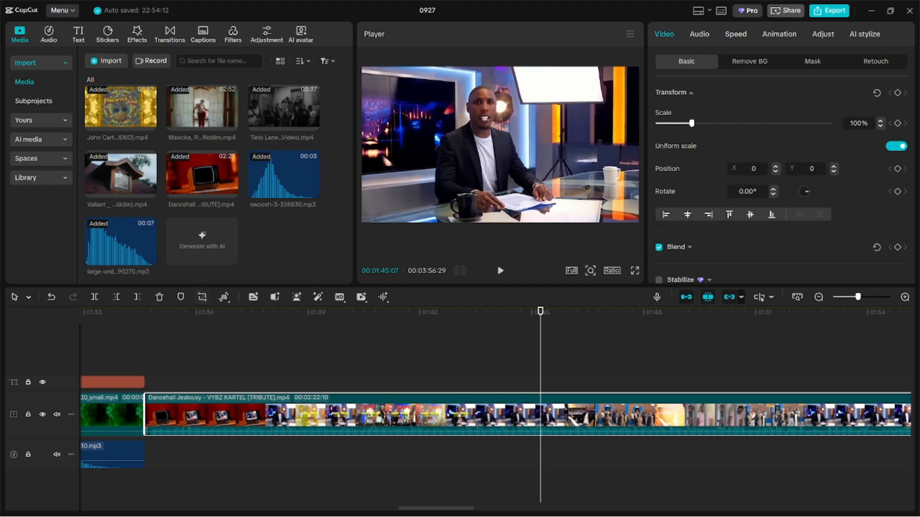
left_click(116, 297)
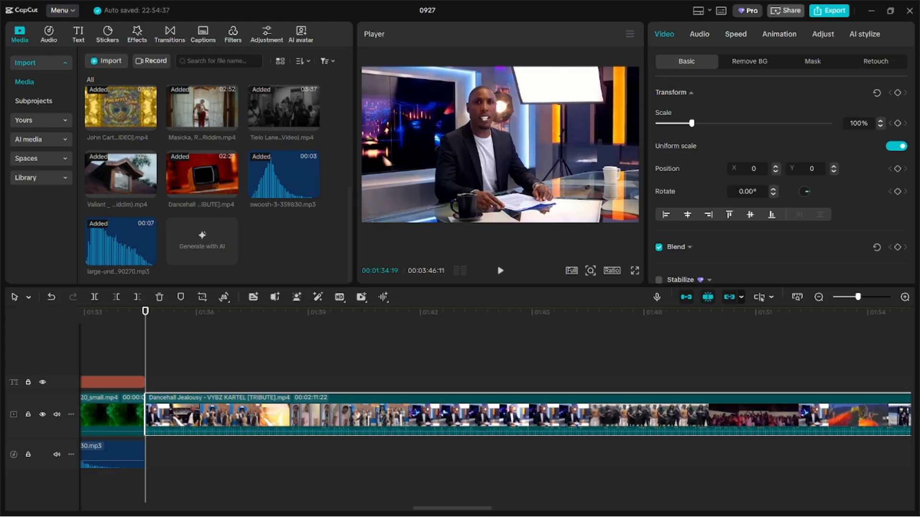
- Trim the Dancehall Jealousy clip's end at 00:01:36:29 and extend it to a duration of 00:00:07:23
left_click(232, 312)
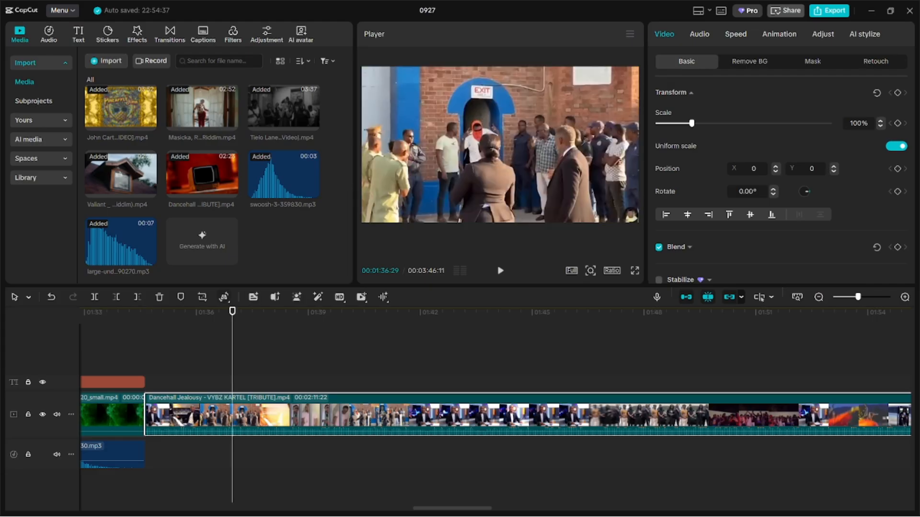
left_click(137, 297)
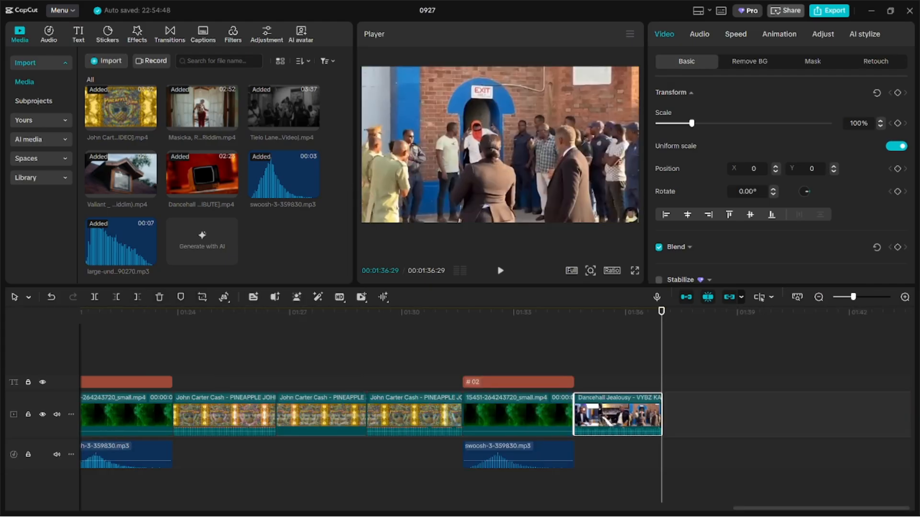
left_click_drag(661, 415, 808, 414)
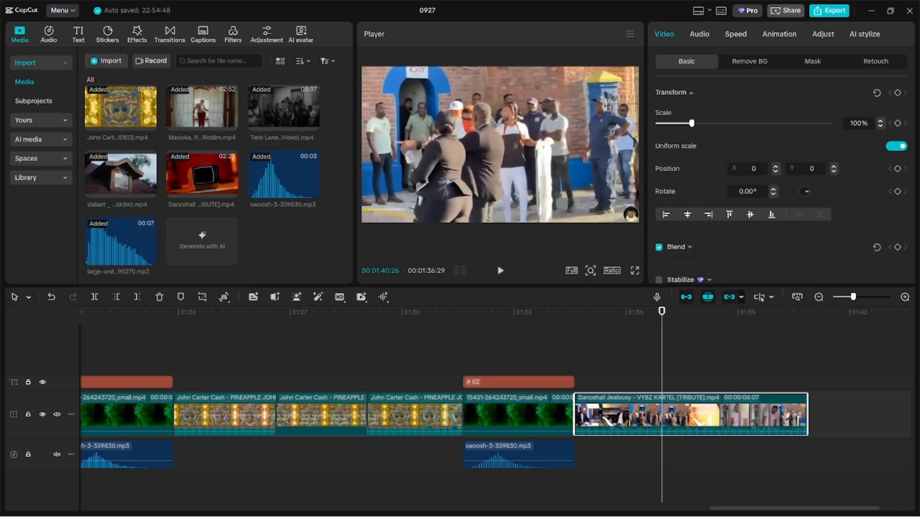
left_click_drag(808, 414, 814, 414)
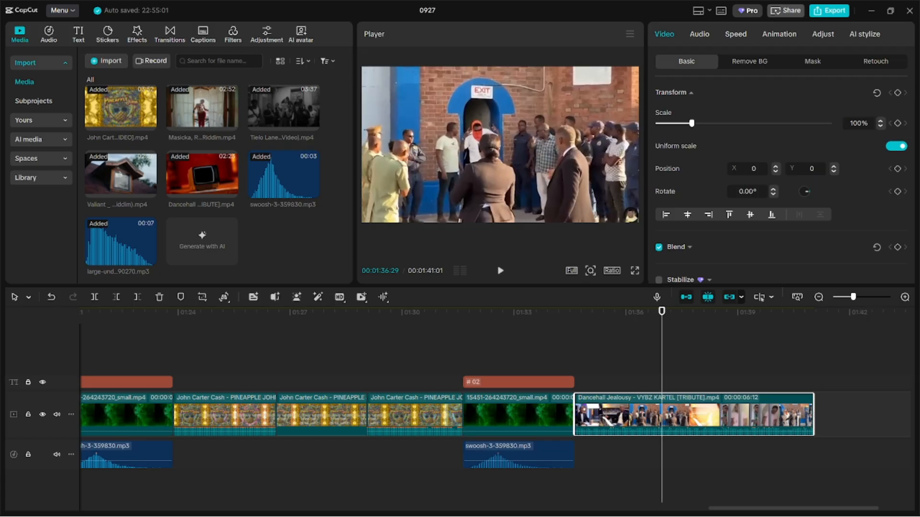
left_click_drag(813, 415, 841, 414)
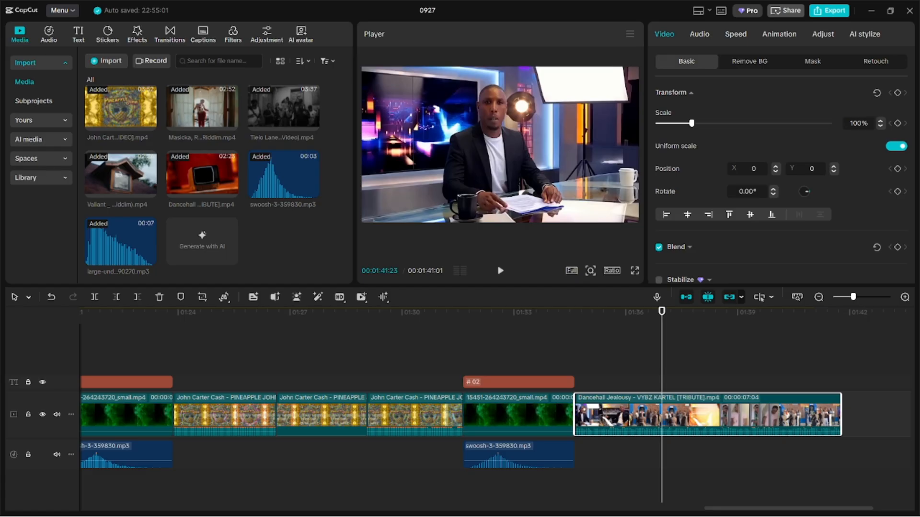
left_click_drag(842, 415, 865, 415)
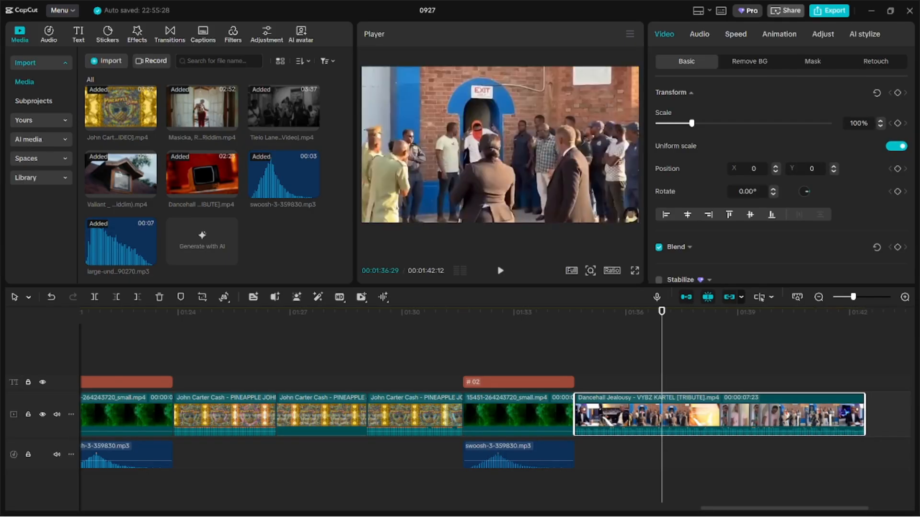
- Split the Dancehall Jealousy clip at 00:01:37:17 and 00:01:39:27
left_click(684, 312)
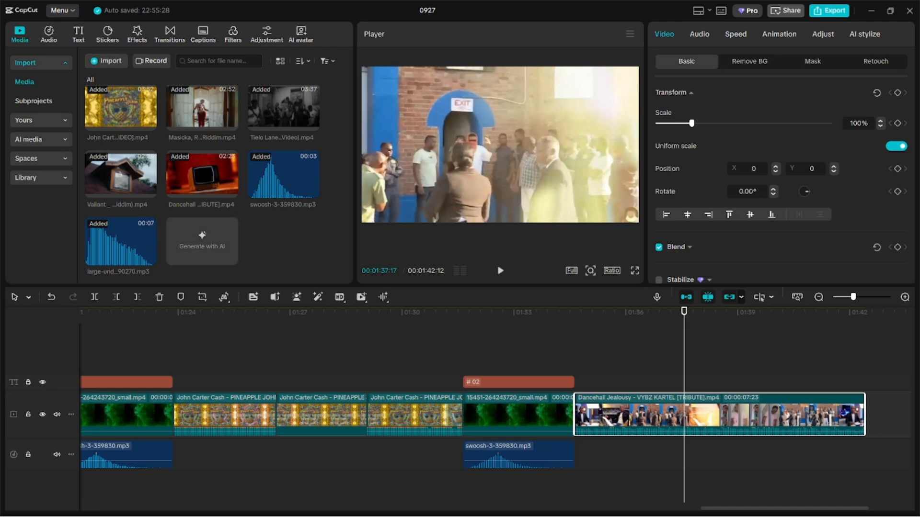
key("ctrl+b")
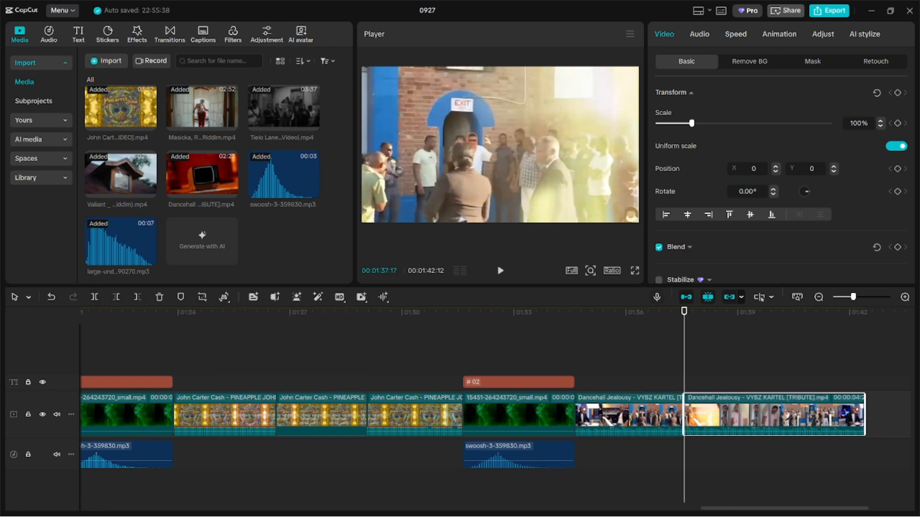
left_click(762, 311)
left_click(771, 312)
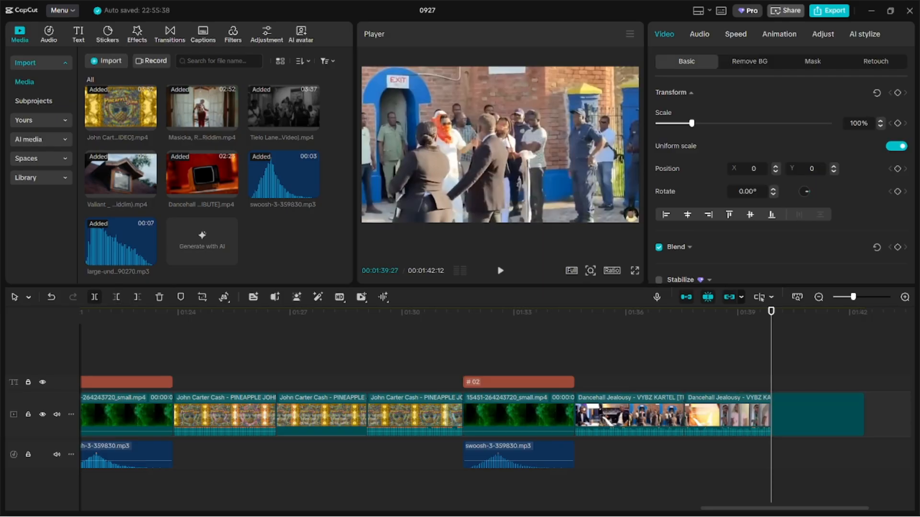
- Mute the middle Dancehall Jealousy segment and play the section back from the "# 02" title card
key("ctrl+b")
left_click(742, 419)
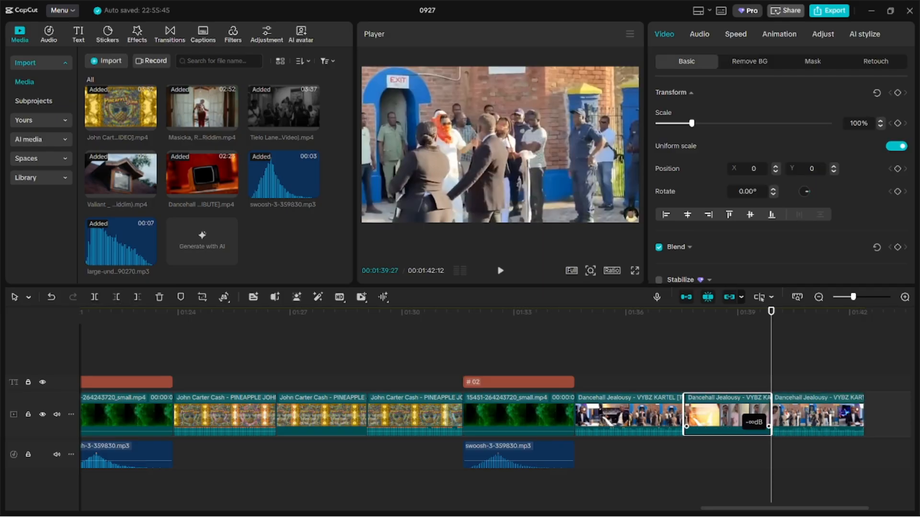
left_click(556, 312)
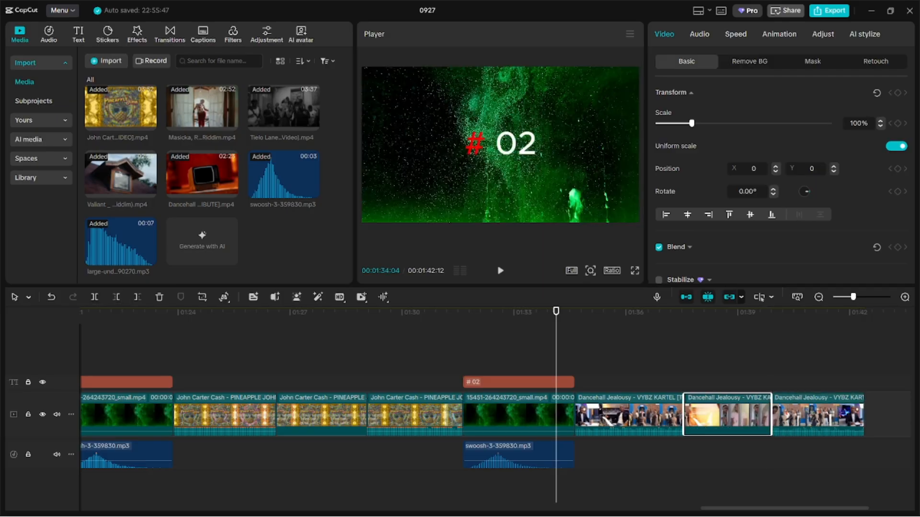
key("space")
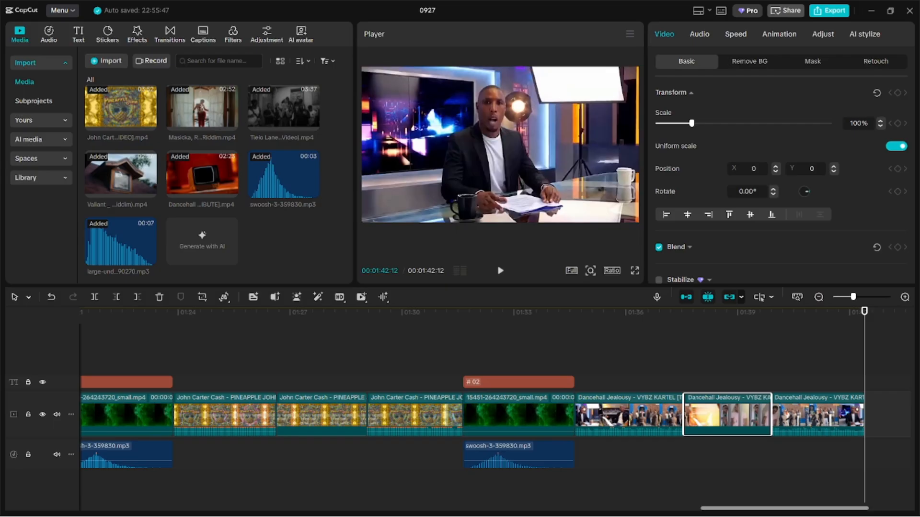
- Paste a copy of the title card group at 00:01:42:12, change its text to "# 01" and preview it
left_click_drag(784, 508, 826, 508)
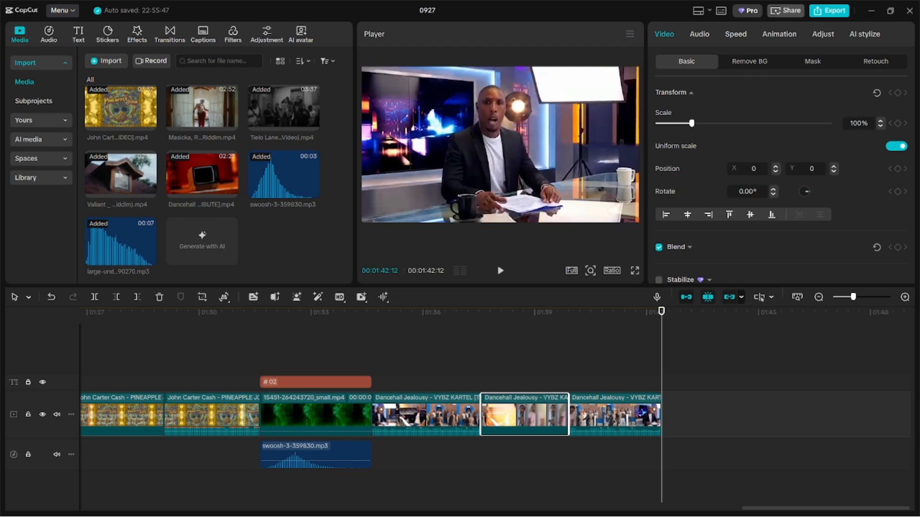
key("ctrl+v")
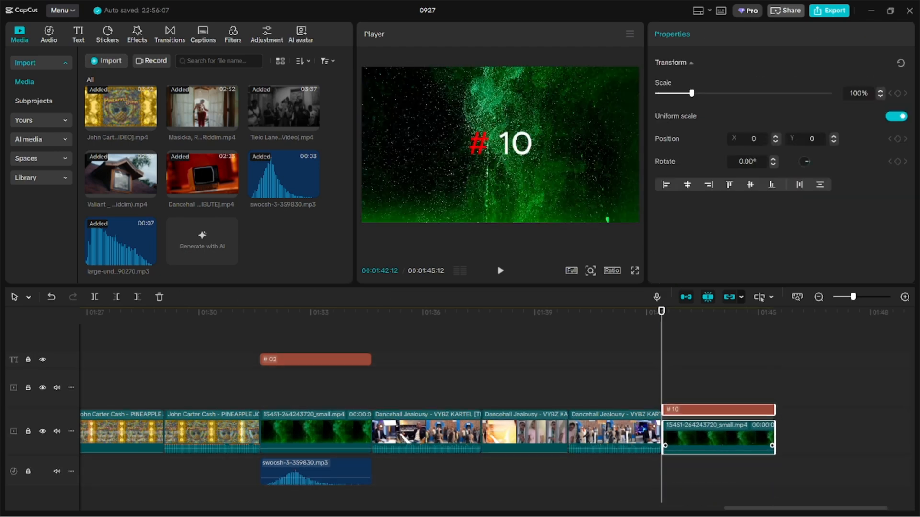
left_click(717, 382)
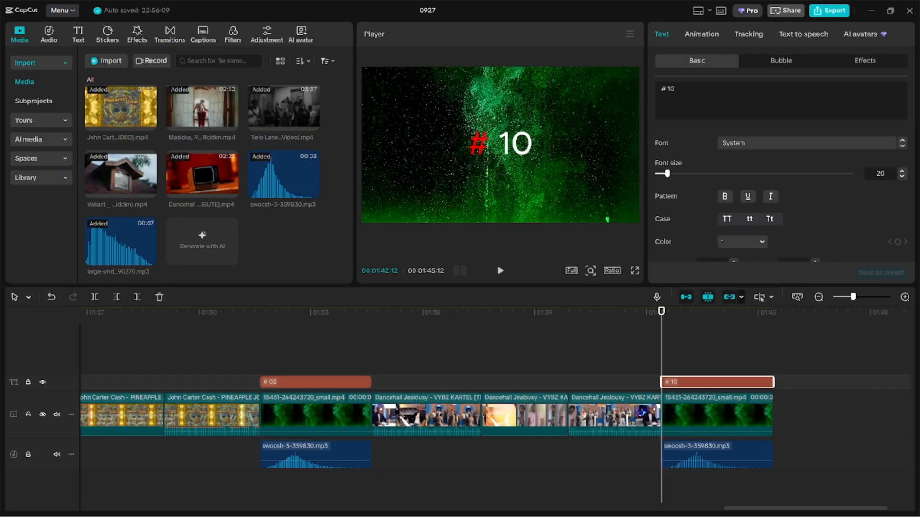
key("BackSpace")
key("BackSpace")
type("01")
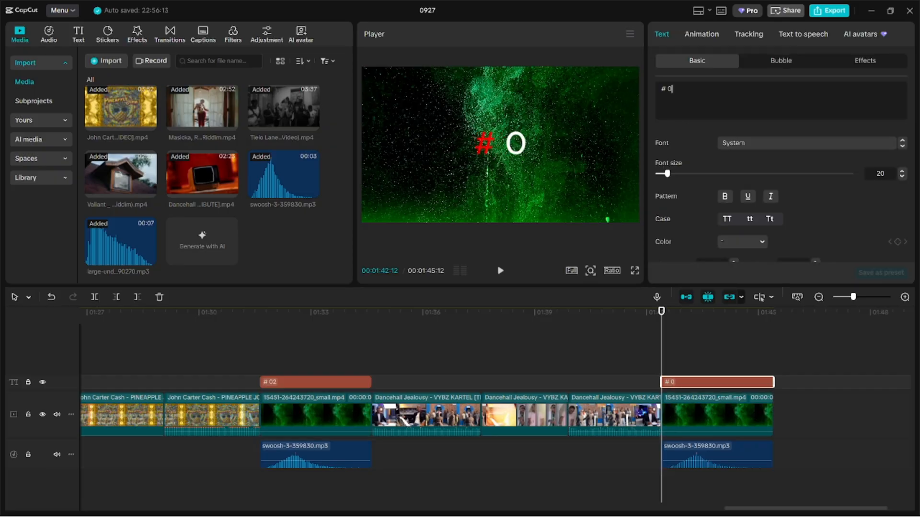
key("space")
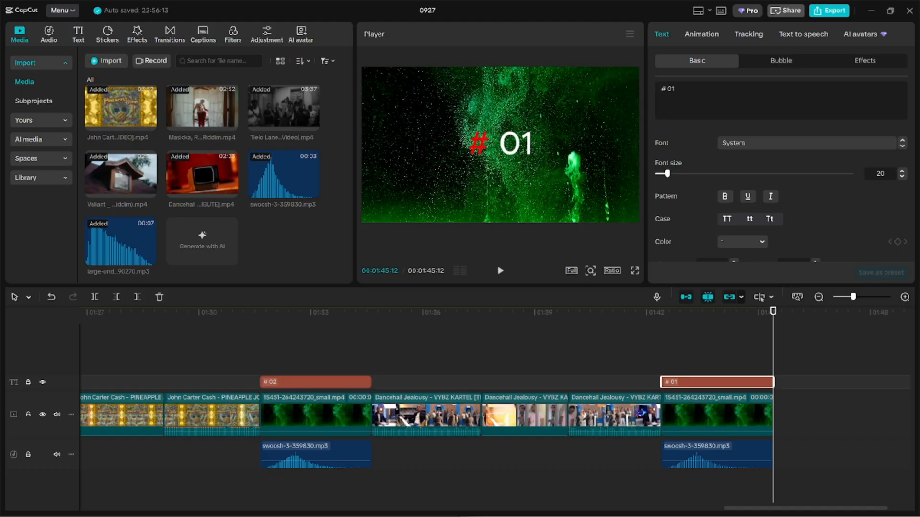
left_click(666, 312)
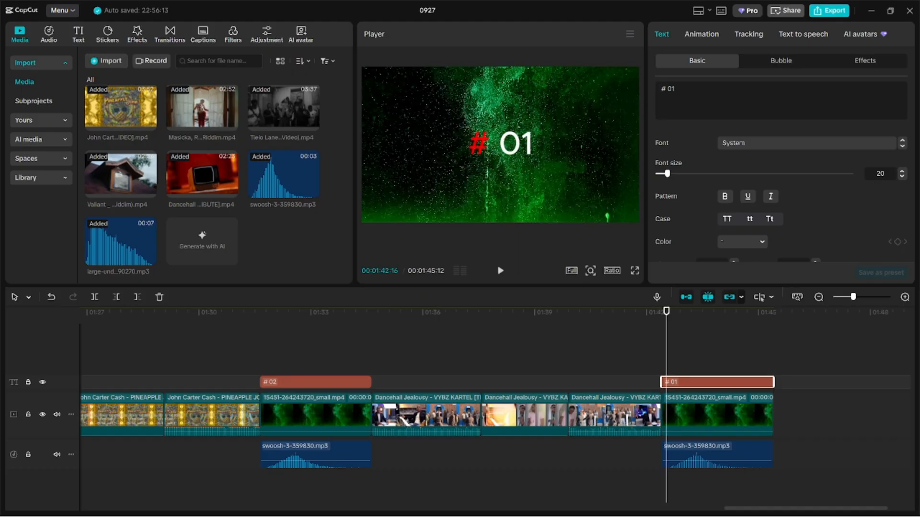
key("space")
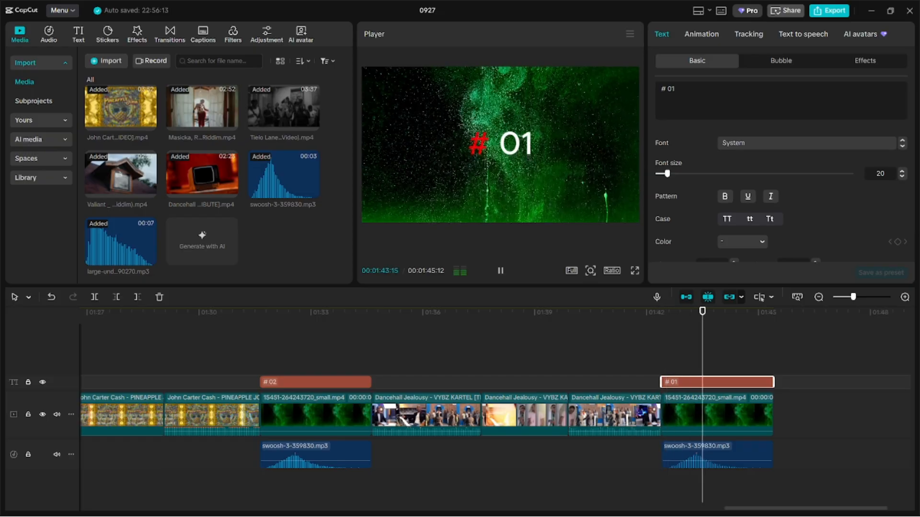
- Find the jaame.sss - Beloved and Blessed lyric video in the imported media and place it directly after the "# 01" title card
scroll(287, 230, "up", 2)
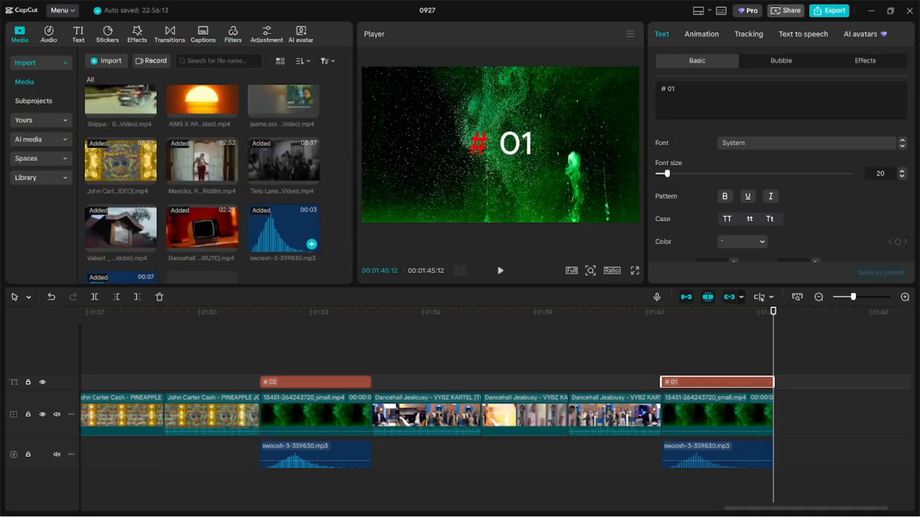
scroll(201, 182, "up", 1)
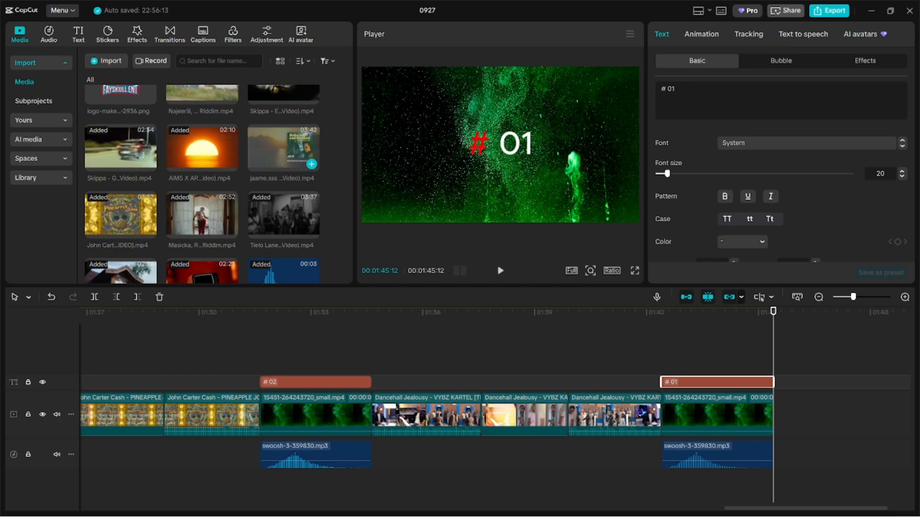
left_click_drag(284, 150, 782, 414)
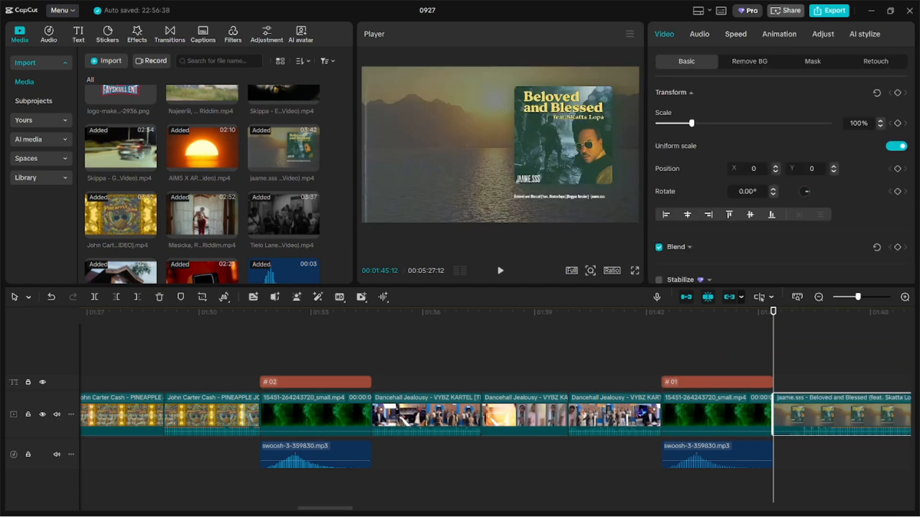
- Cut away the opening of the Beloved and Blessed clip before 00:02:03:19, and repeat the cut at the same time position
left_click_drag(334, 508, 372, 516)
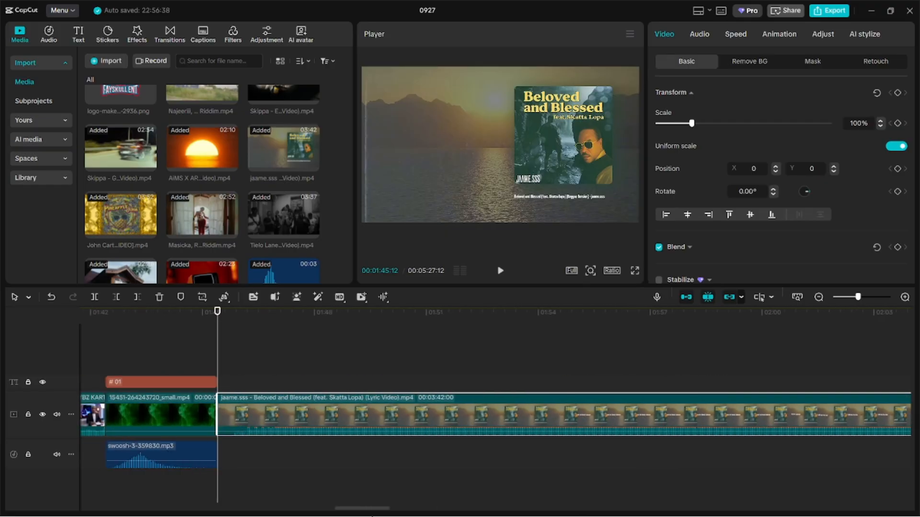
left_click(897, 312)
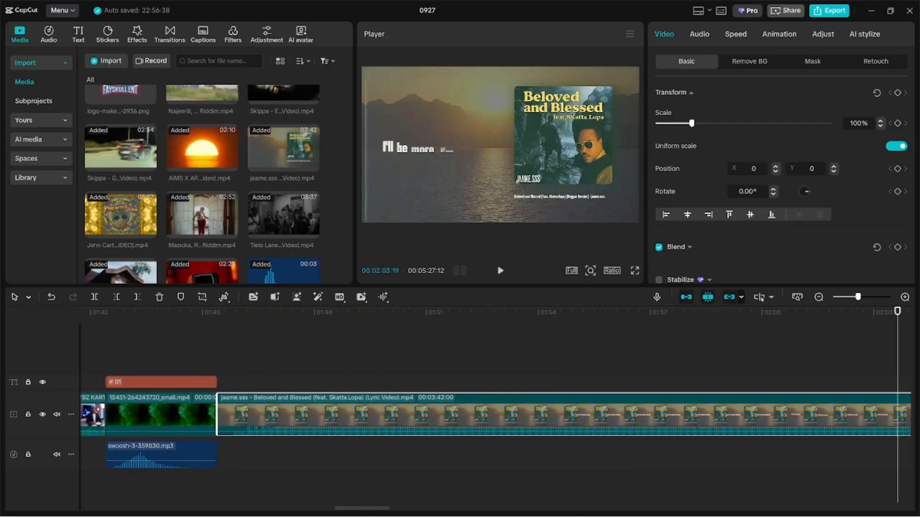
key("ctrl+b")
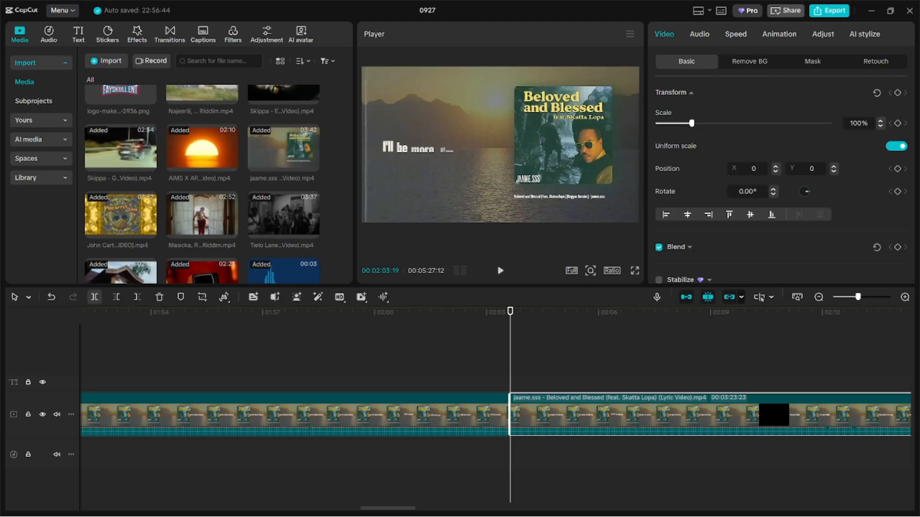
left_click(507, 426)
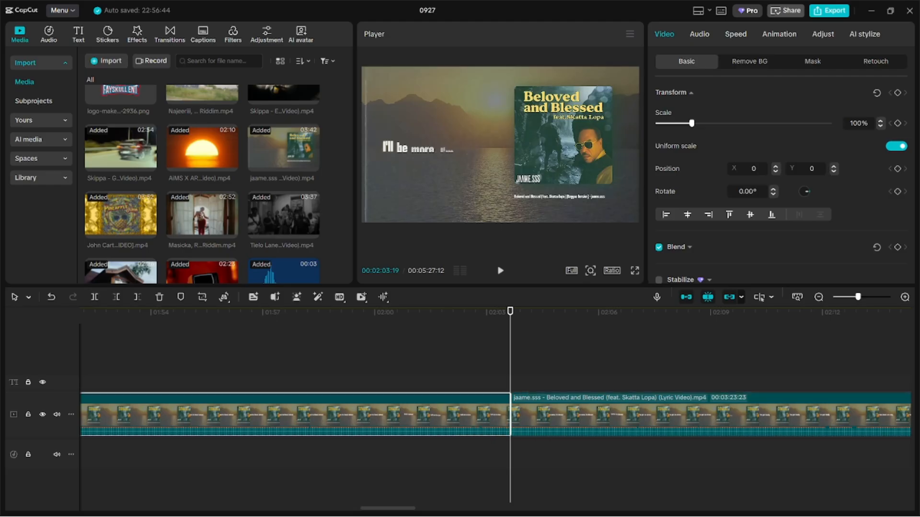
key("Delete")
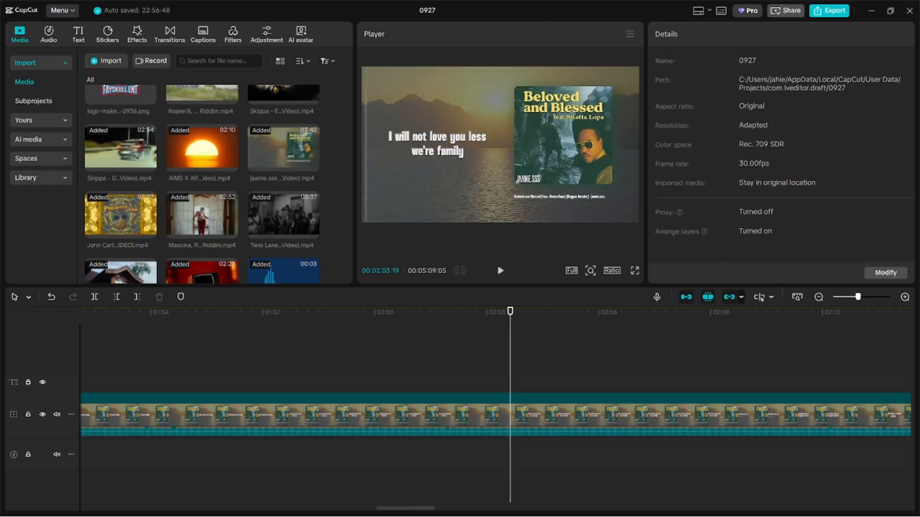
left_click(116, 297)
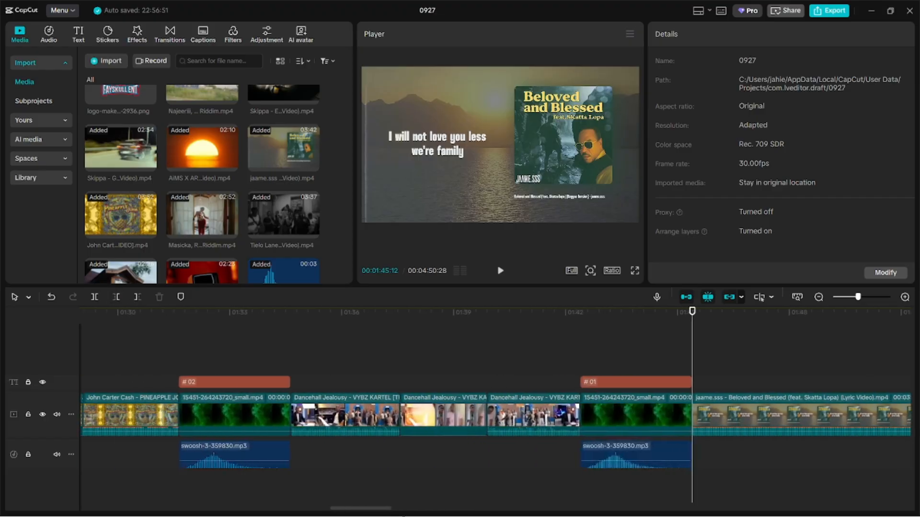
- Trim the Beloved and Blessed clip's end at 00:01:52:17 and extend it to a duration of 00:00:07:23
key("space")
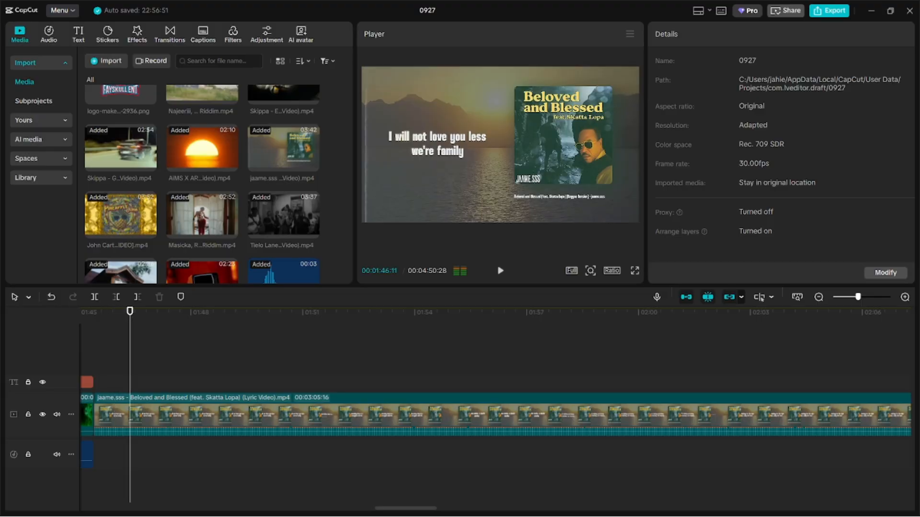
left_click(361, 312)
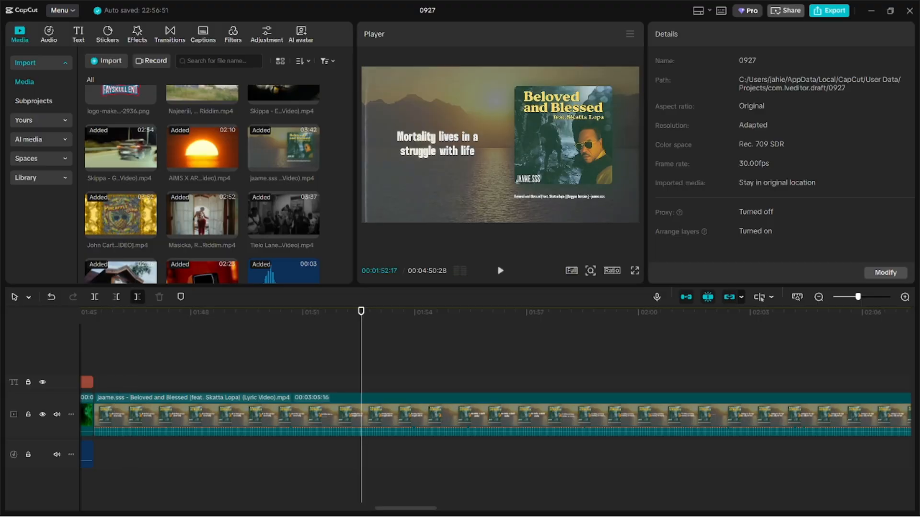
left_click(137, 297)
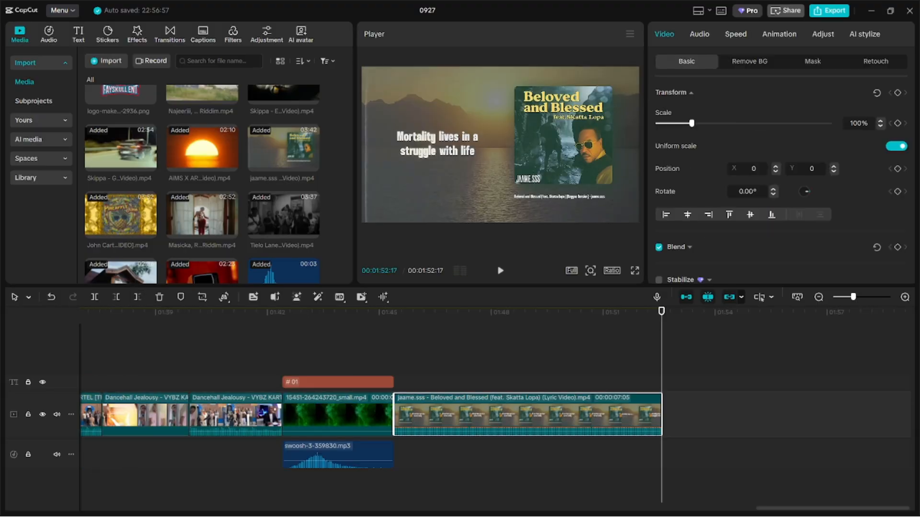
mouse_move(662, 415)
left_mouse_down()
mouse_move(705, 414)
mouse_move(667, 415)
mouse_move(680, 415)
left_mouse_up()
left_click_drag(680, 415, 685, 415)
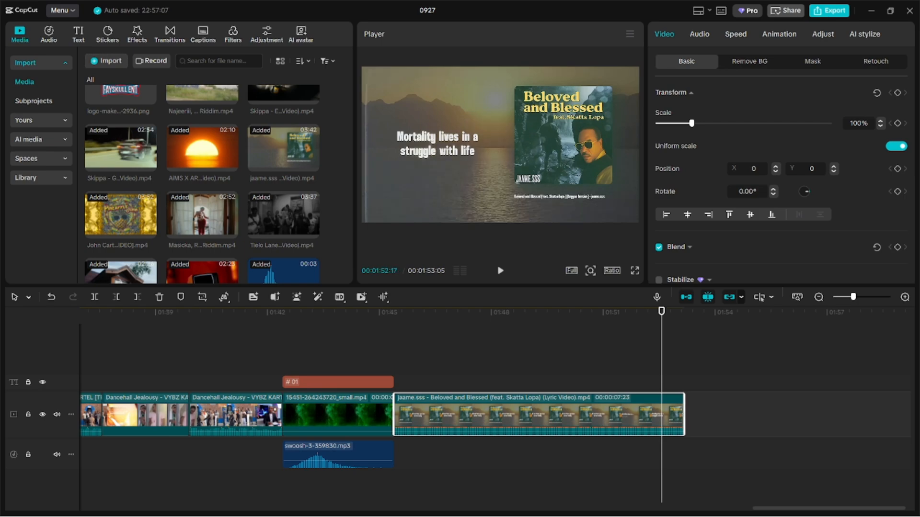
- Split the Beloved and Blessed clip at 00:01:48:03 and 00:01:50:07 and mute its middle segment
mouse_move(490, 312)
left_mouse_down()
mouse_move(510, 312)
mouse_move(495, 311)
left_mouse_up()
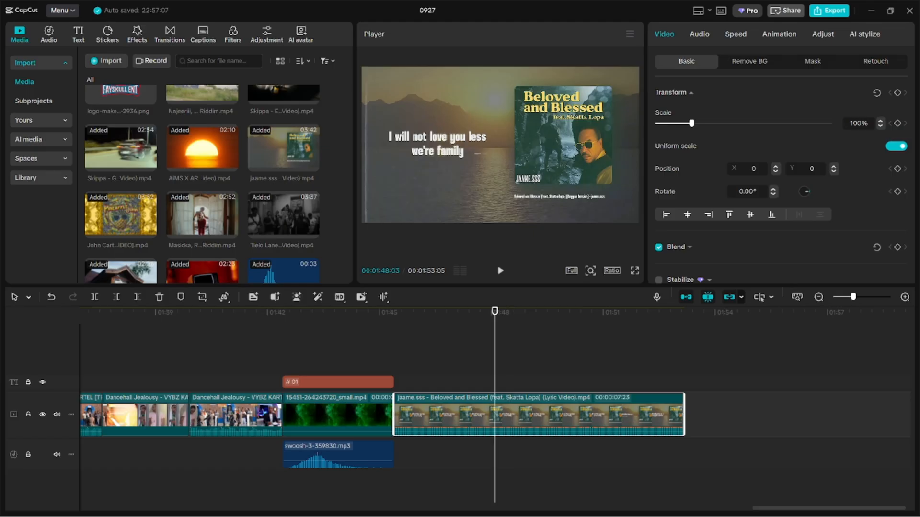
left_click(116, 297)
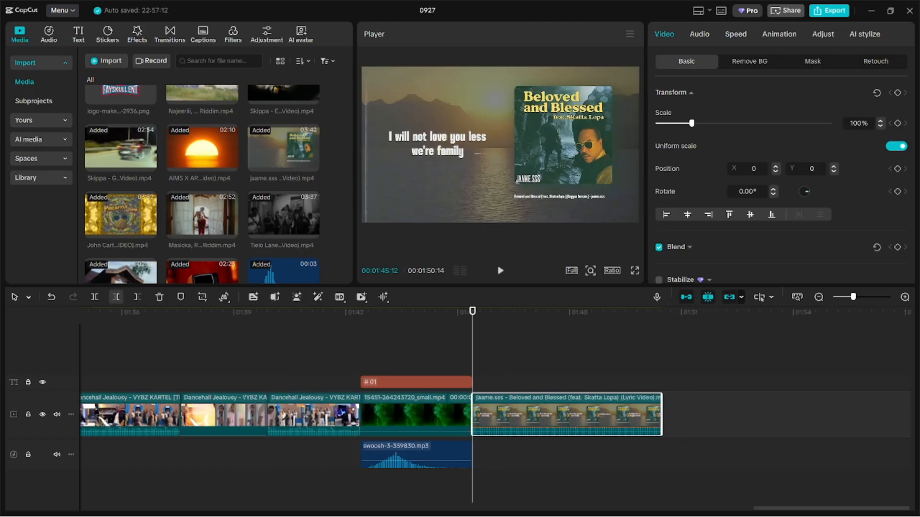
key("ctrl+z")
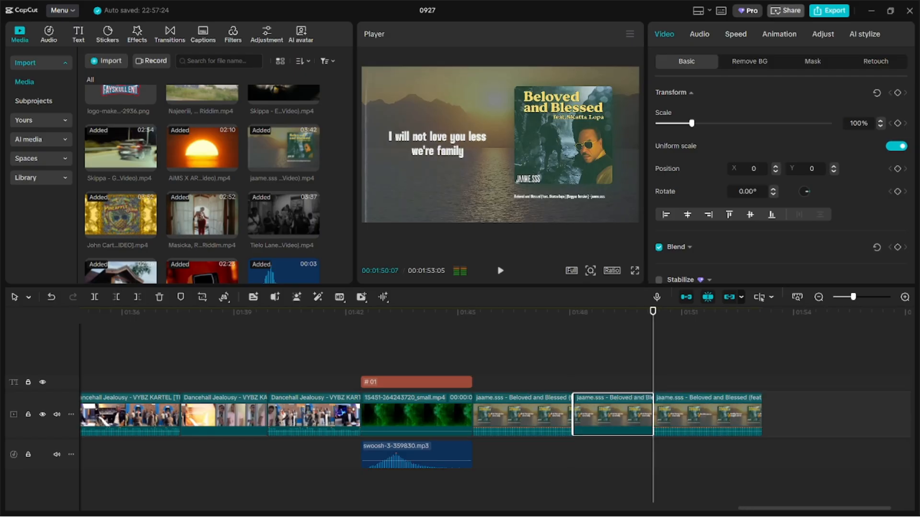
key("space")
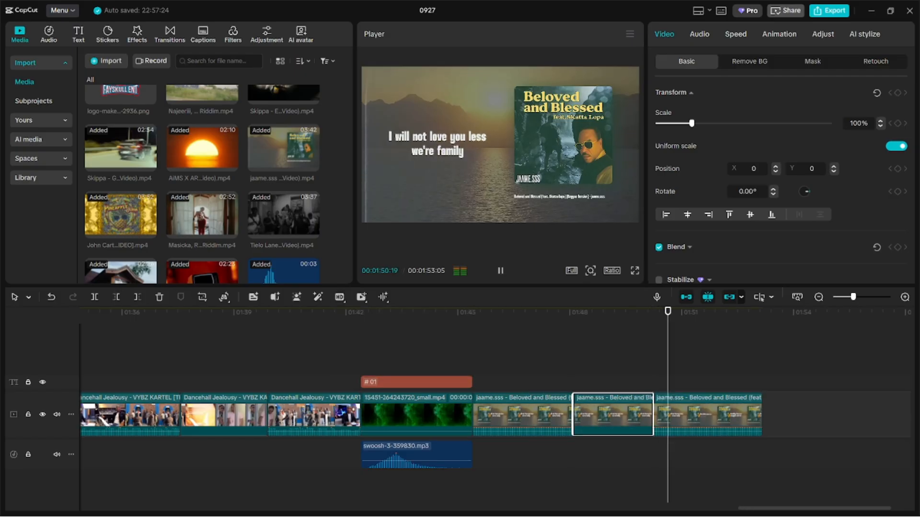
- Add the logo reveal clip at 00:01:53:05 after the last song segment, with the large underwater explosion sound beneath it
scroll(282, 120, "up", 2)
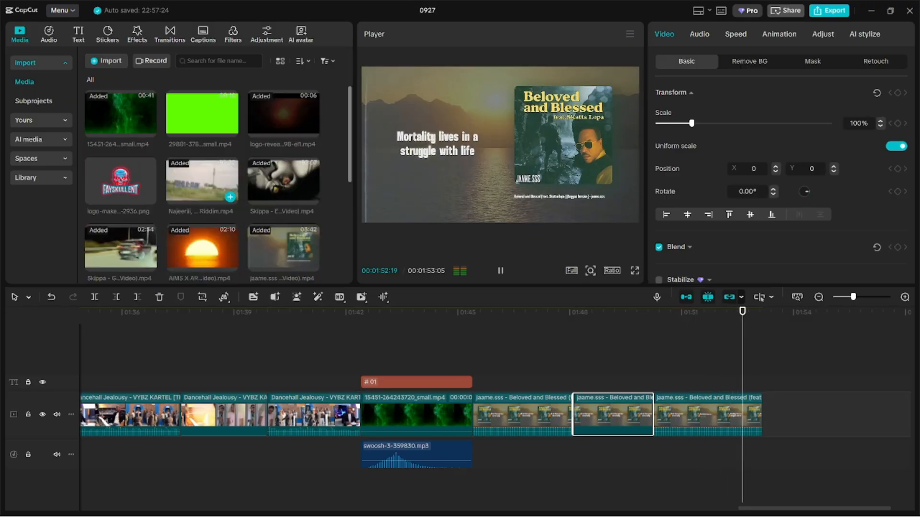
left_click_drag(284, 115, 765, 426)
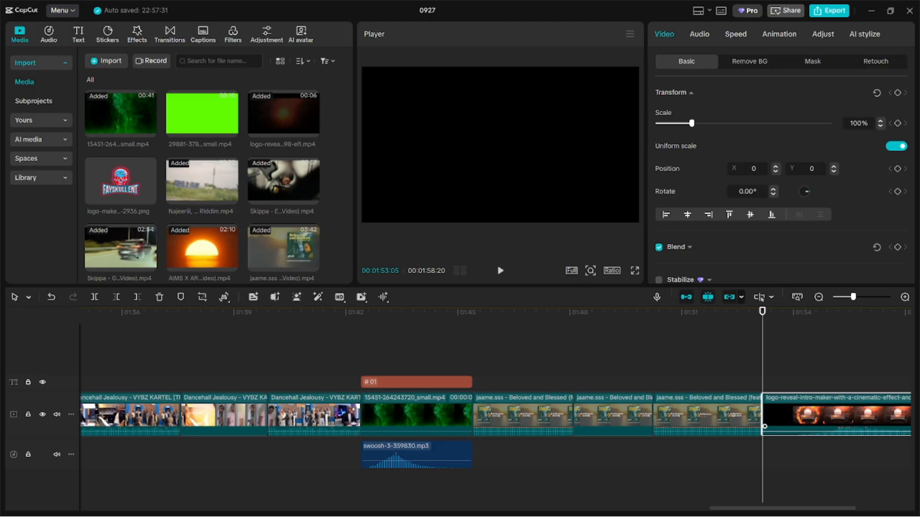
scroll(150, 265, "down", 5)
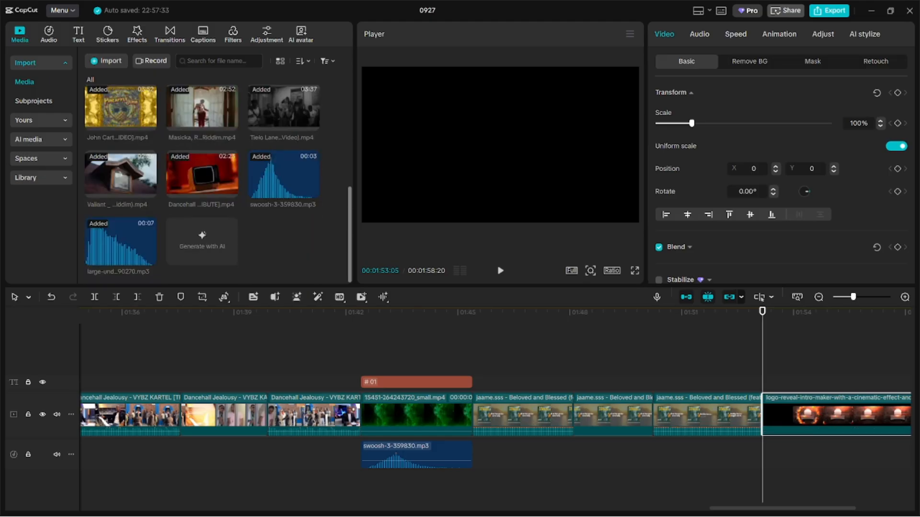
left_click_drag(126, 245, 763, 463)
- Shorten the underwater explosion sound so it ends with the closing logo reveal clip at 00:01:58:20
left_click_drag(777, 509, 829, 509)
left_click_drag(707, 454, 666, 454)
key("space")
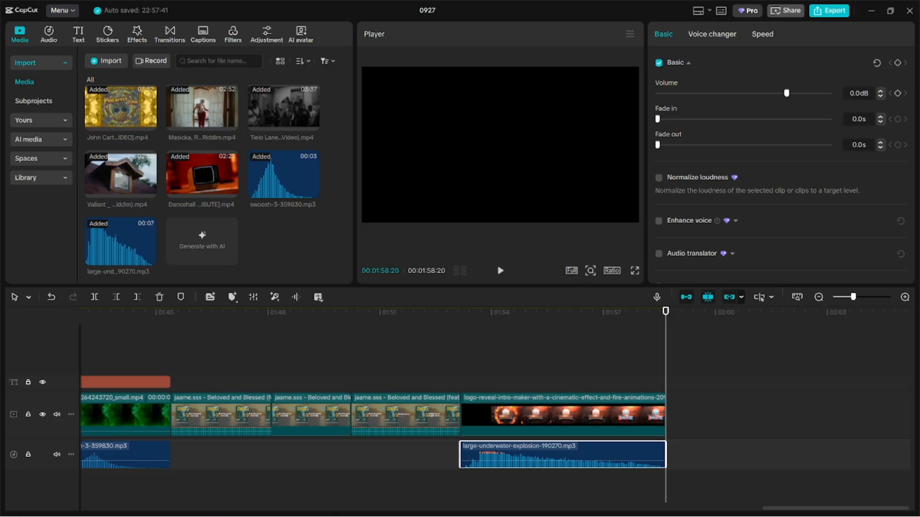
- Return to the start of the timeline and lock the audio track and the main video track
left_click_drag(665, 312, 81, 311)
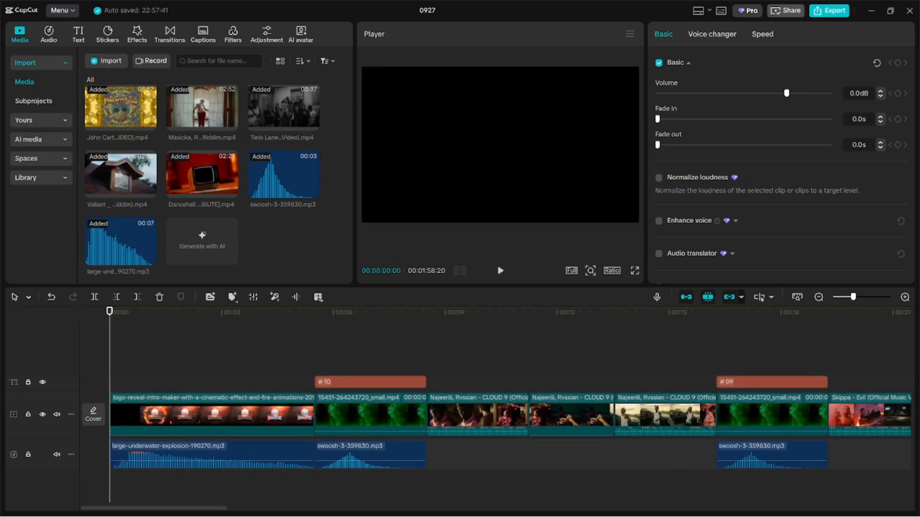
left_click(27, 454)
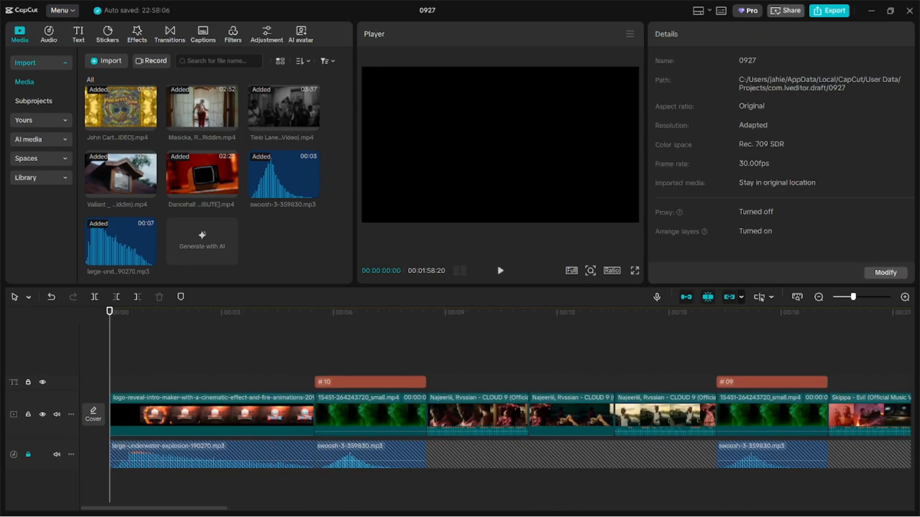
left_click(27, 414)
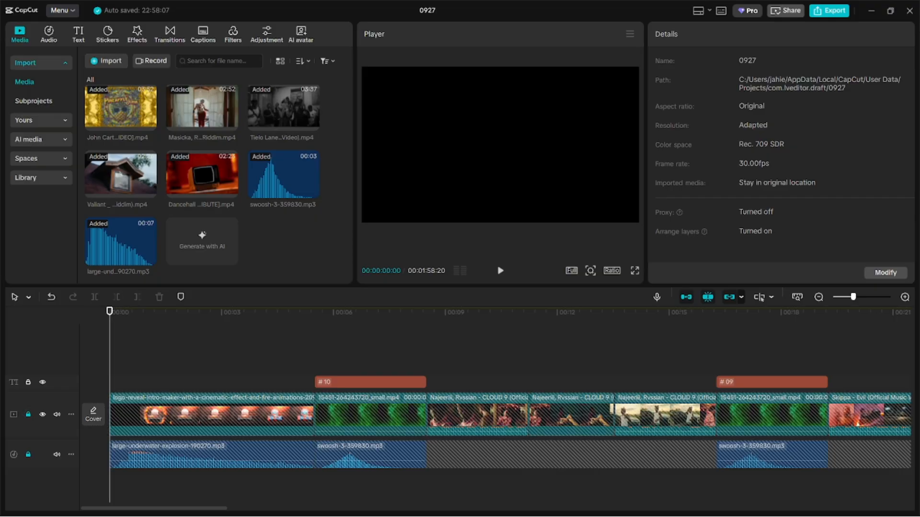
key("ctrl+minus")
key("ctrl+minus")
key("ctrl+minus")
key("ctrl+minus")
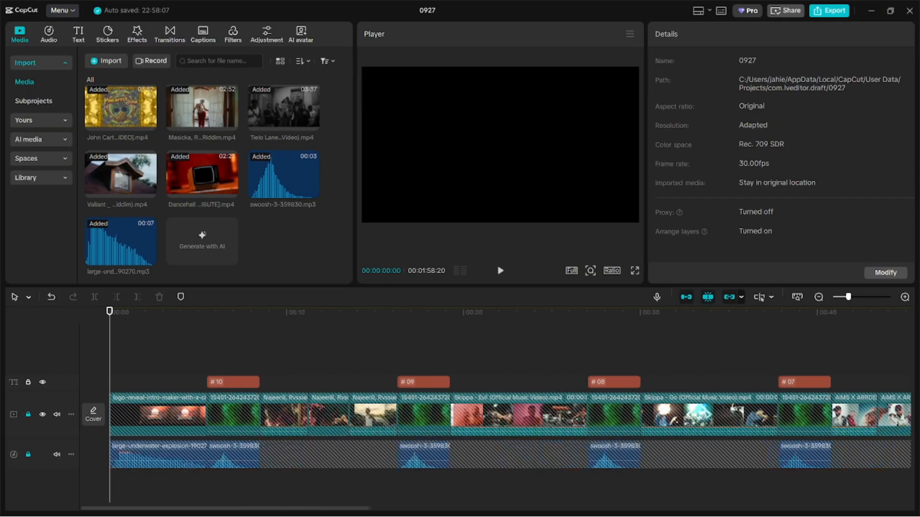
- Lock the text track holding the countdown numbers and move the playhead to 00:00:08:15, right after the # 10 title card
key("ctrl+minus")
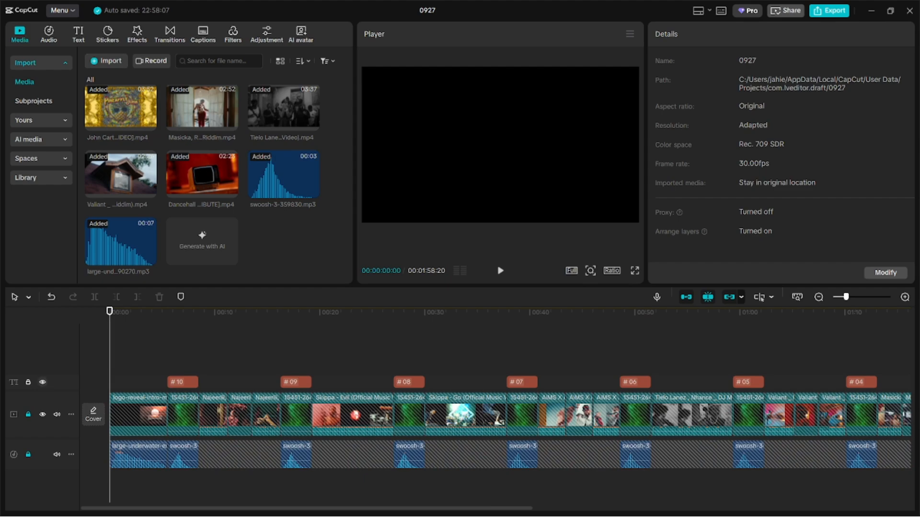
left_click(28, 382)
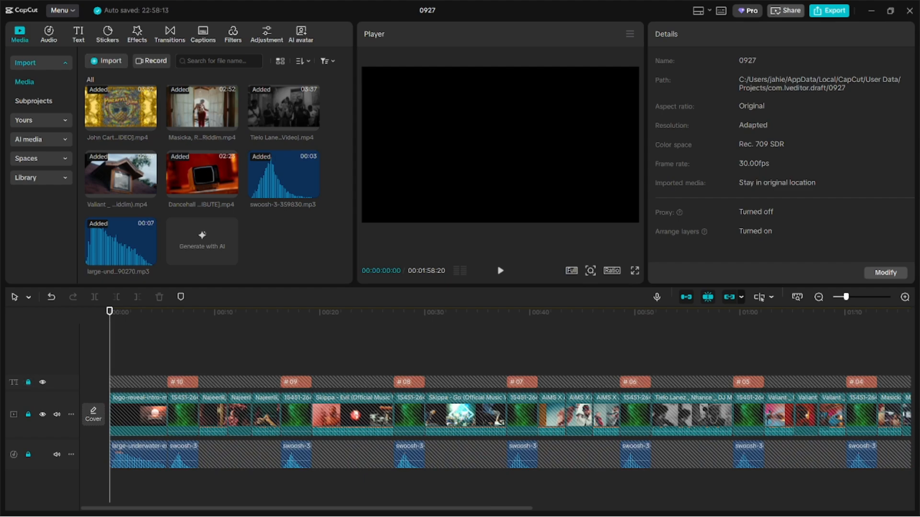
left_click(199, 312)
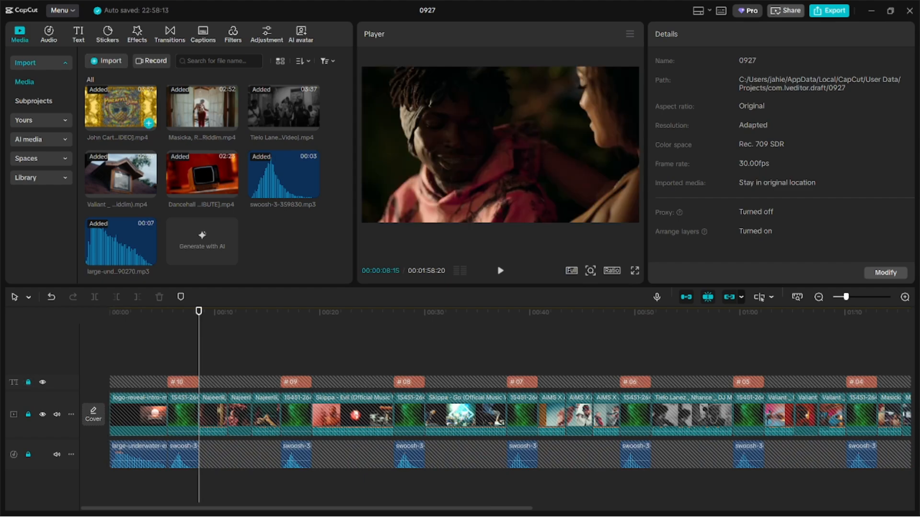
- Look through the Social media text templates for a design suited to labelling the song clips
left_click(78, 35)
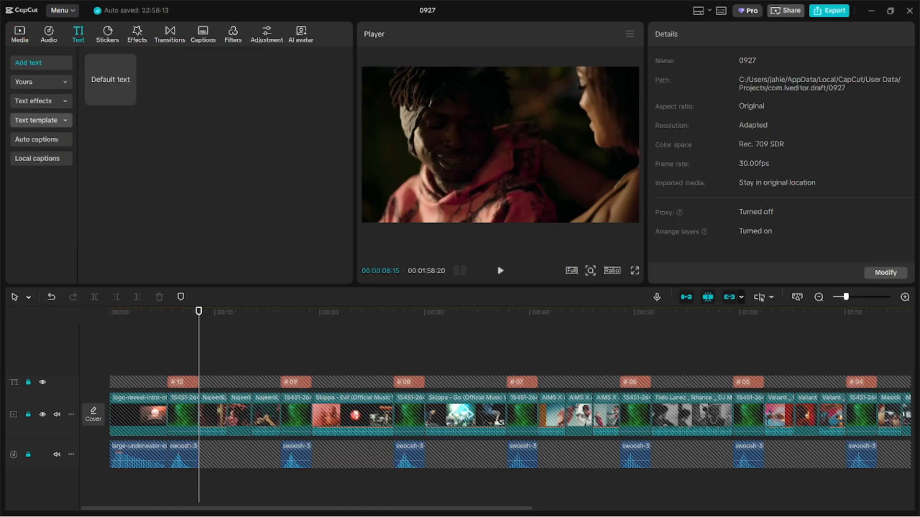
left_click(40, 120)
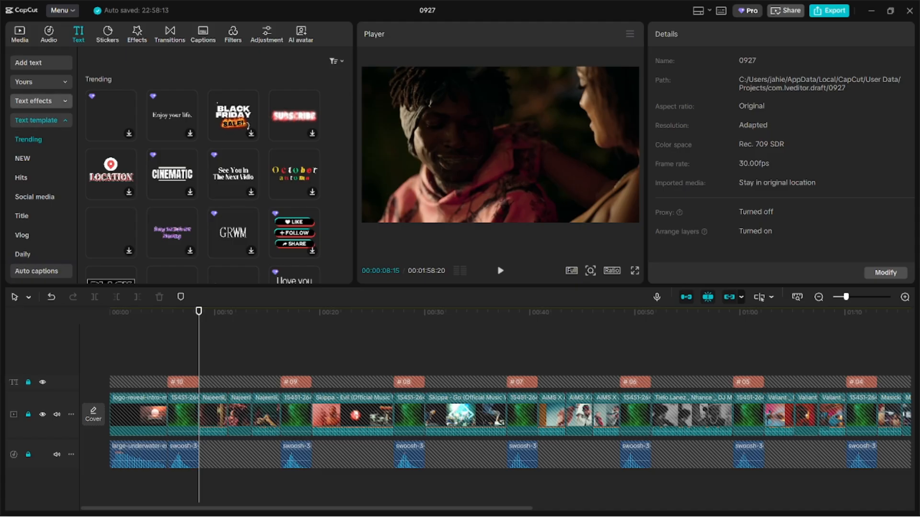
left_click(35, 197)
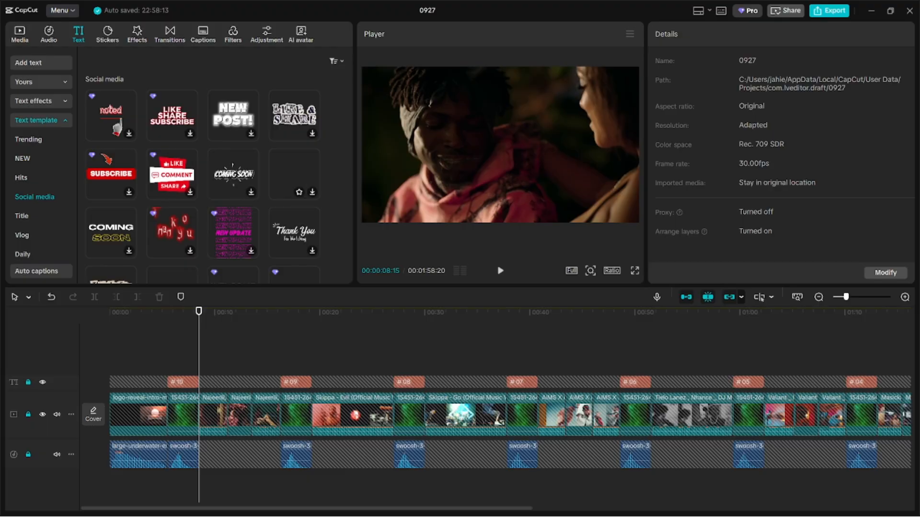
scroll(294, 174, "down", 1)
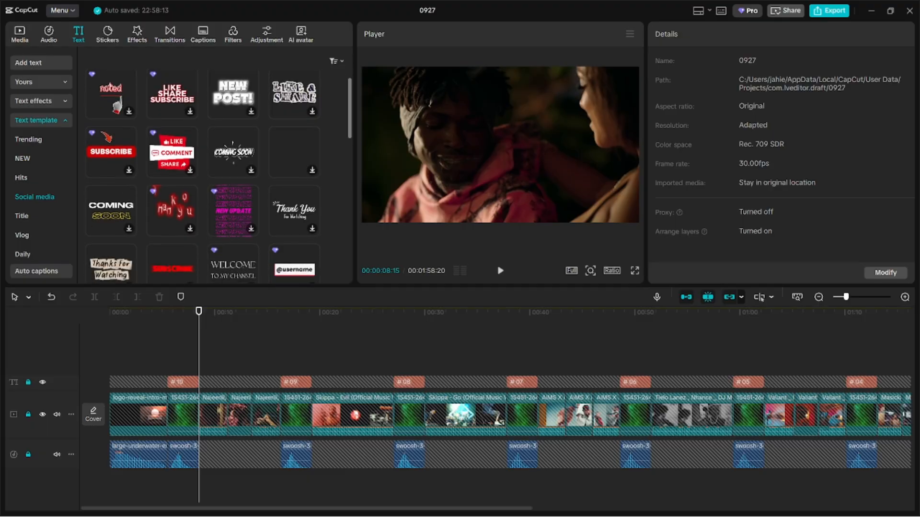
scroll(215, 173, "down", 8)
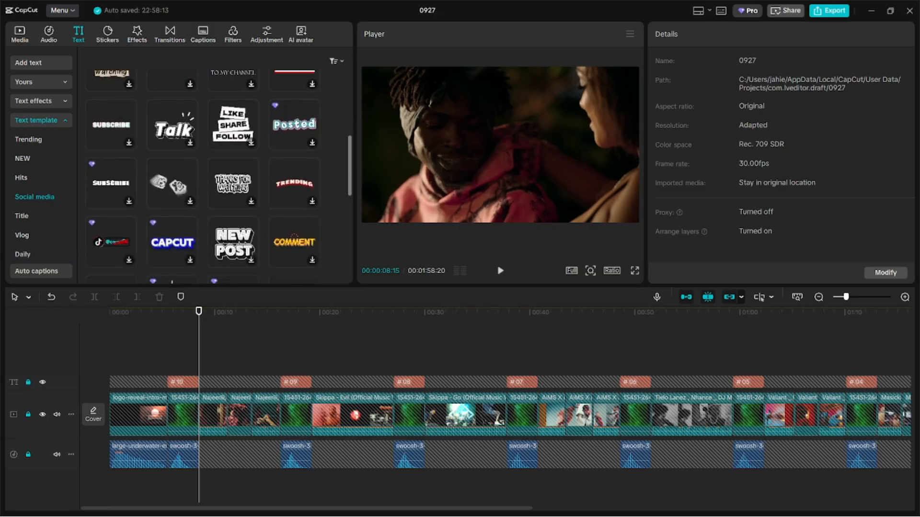
scroll(215, 173, "down", 4)
scroll(216, 173, "down", 3)
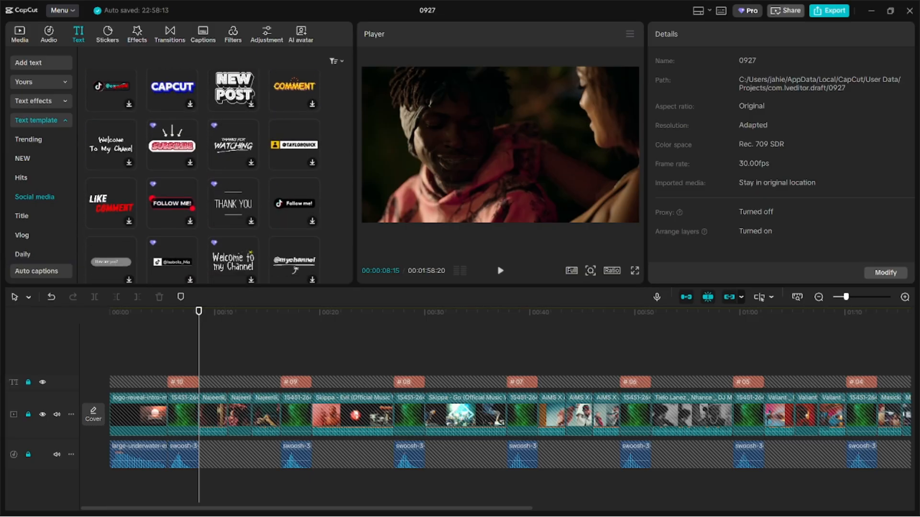
scroll(294, 206, "down", 2)
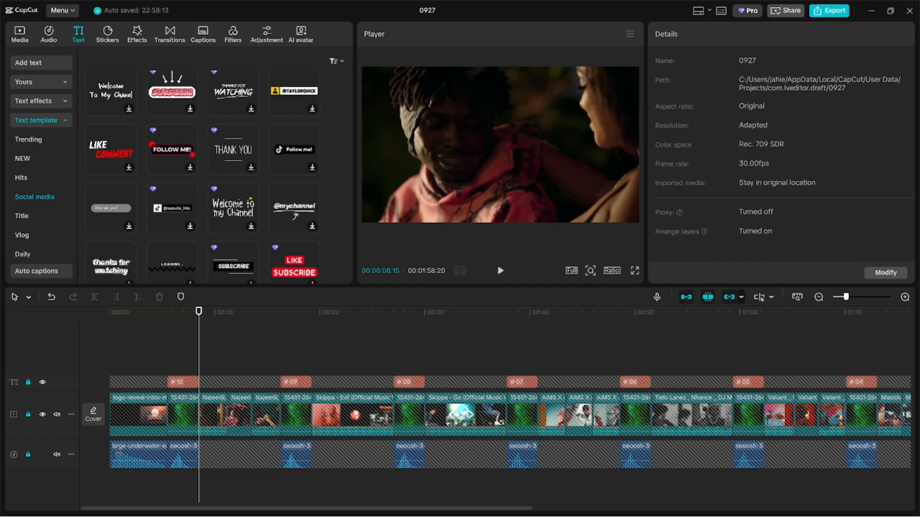
scroll(235, 211, "down", 2)
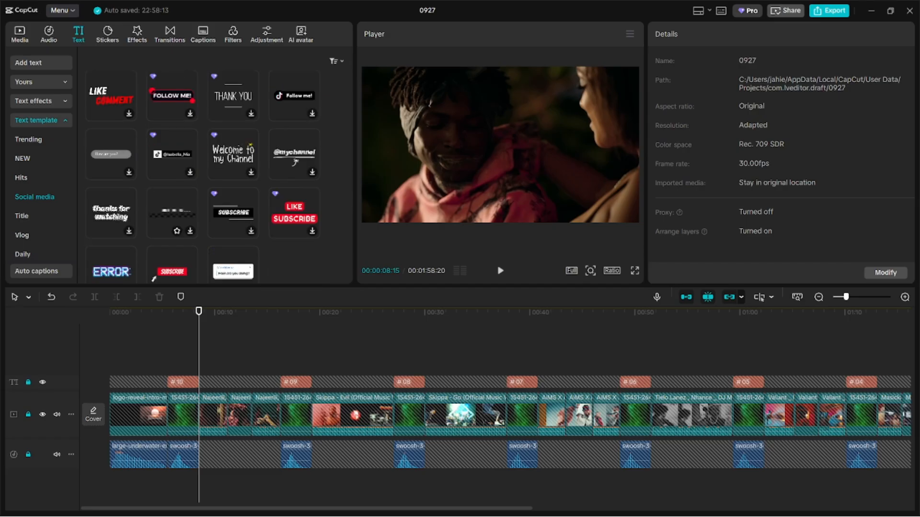
scroll(215, 172, "down", 2)
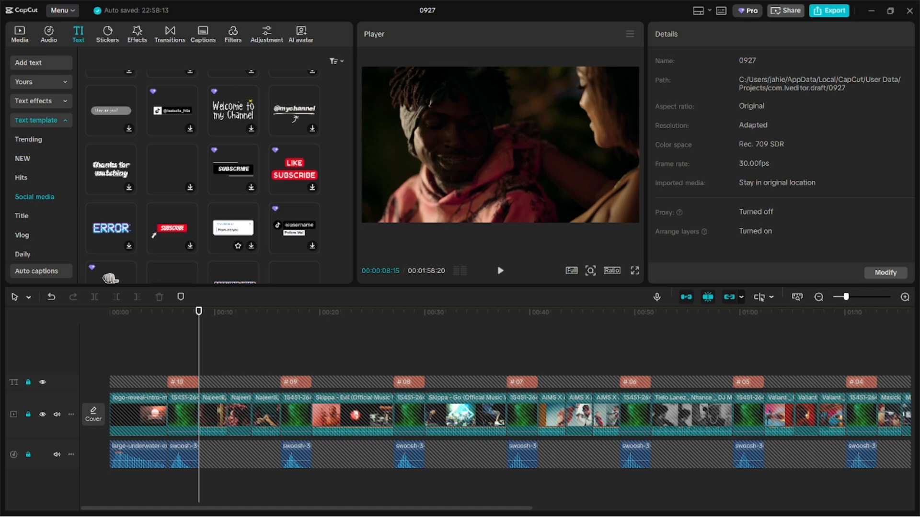
scroll(203, 173, "down", 2)
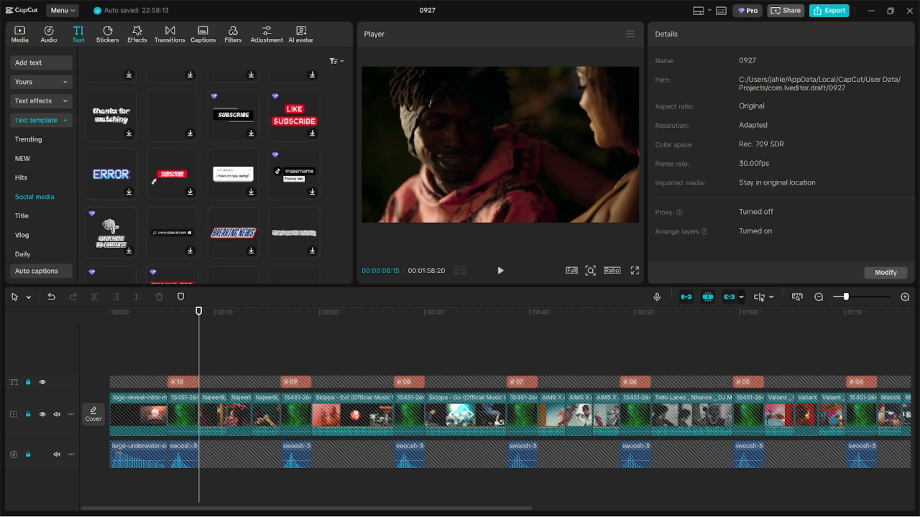
scroll(203, 172, "down", 2)
scroll(152, 127, "down", 8)
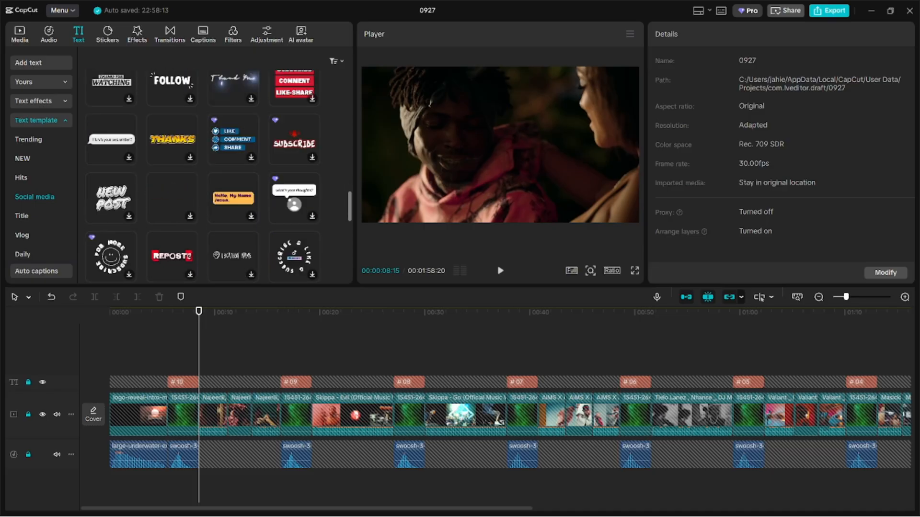
scroll(219, 177, "down", 2)
scroll(203, 172, "down", 6)
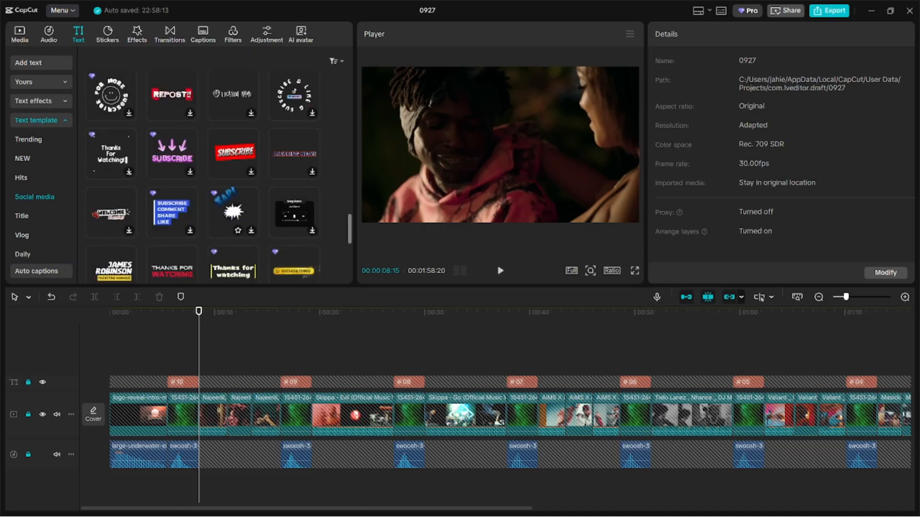
scroll(203, 173, "down", 4)
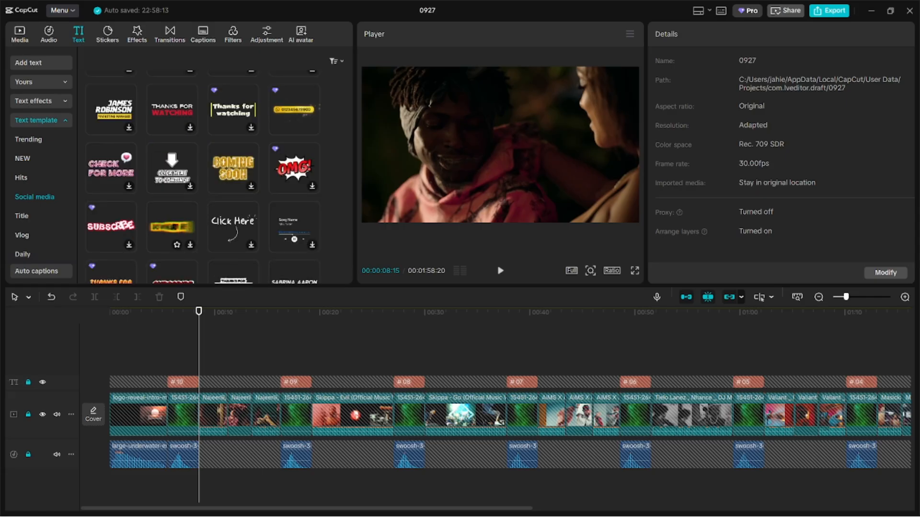
- Look through the Title text templates and preview the yellow-box TITLE HERE design over the first song clip
left_click(29, 215)
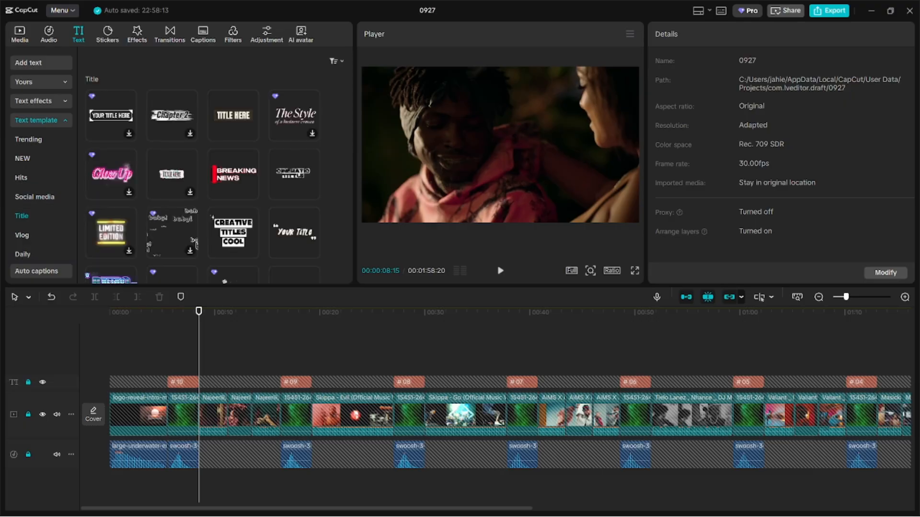
scroll(294, 182, "down", 2)
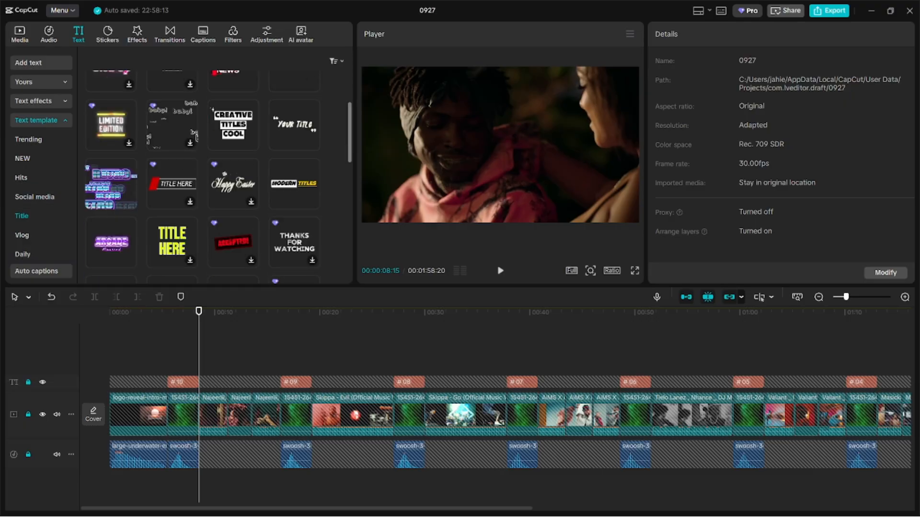
scroll(196, 138, "down", 3)
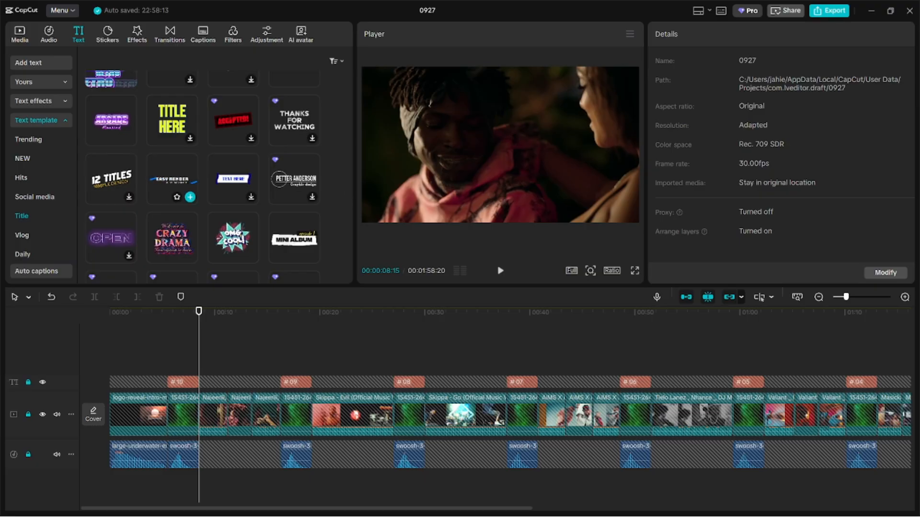
scroll(172, 179, "down", 1)
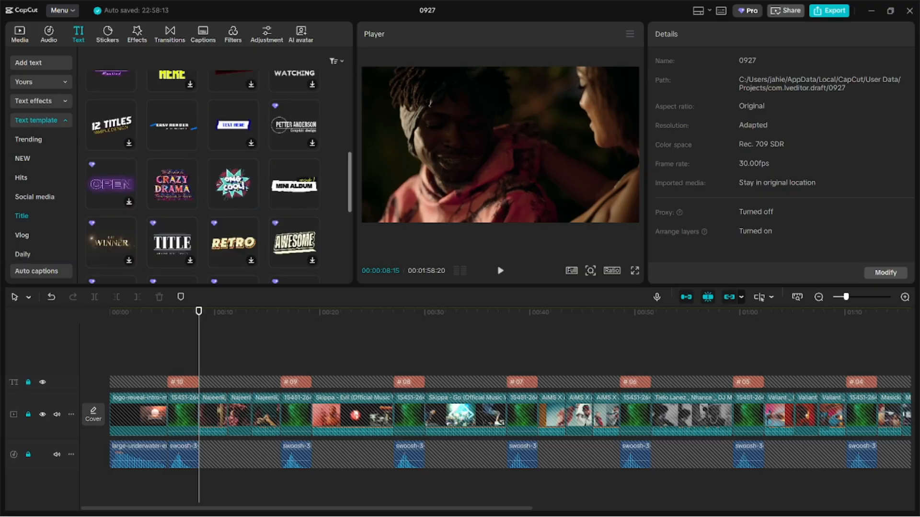
scroll(295, 239, "down", 1)
scroll(201, 172, "down", 1)
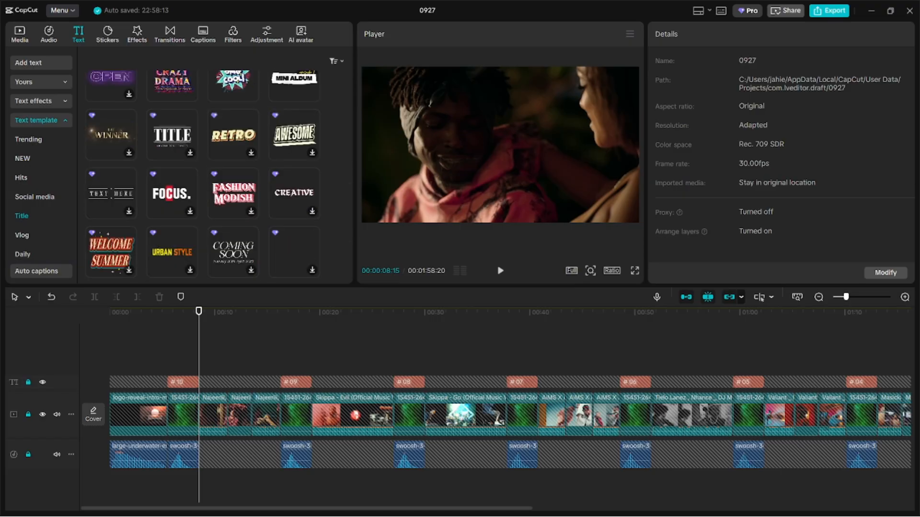
scroll(201, 172, "down", 1)
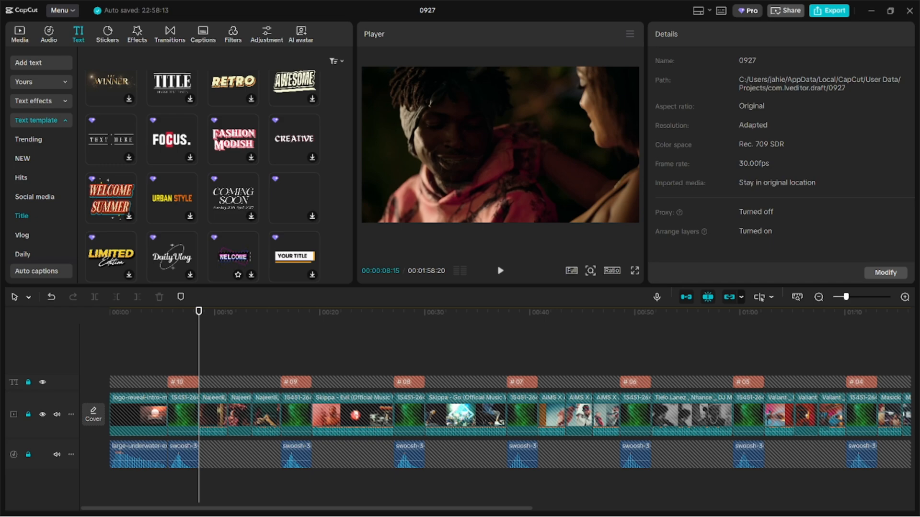
scroll(235, 259, "down", 1)
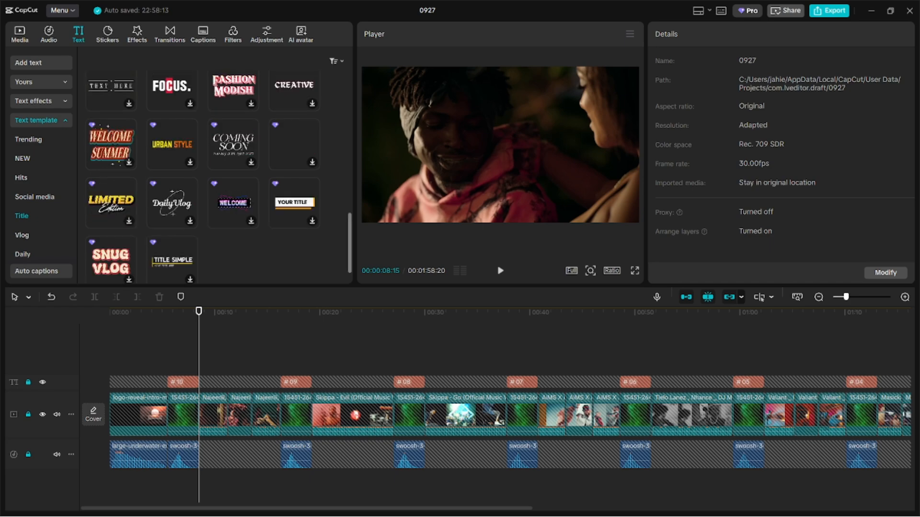
scroll(233, 254, "up", 1)
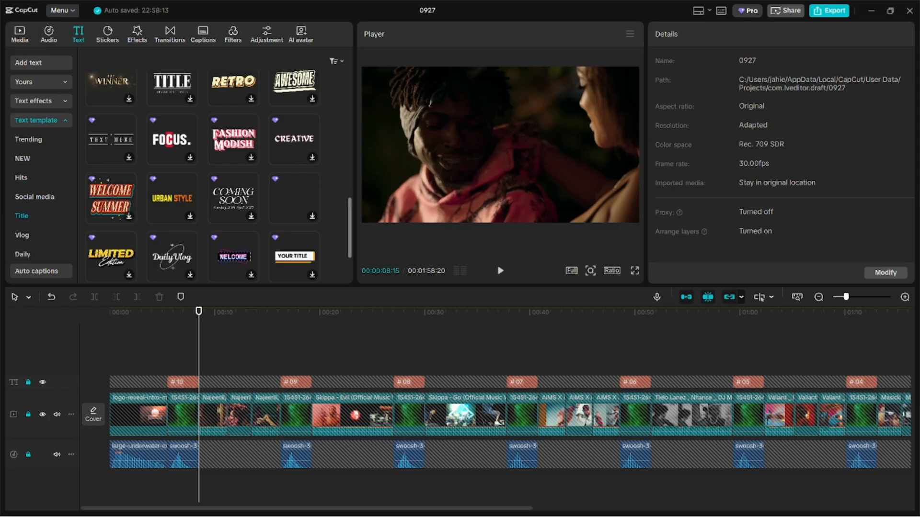
scroll(294, 206, "down", 1)
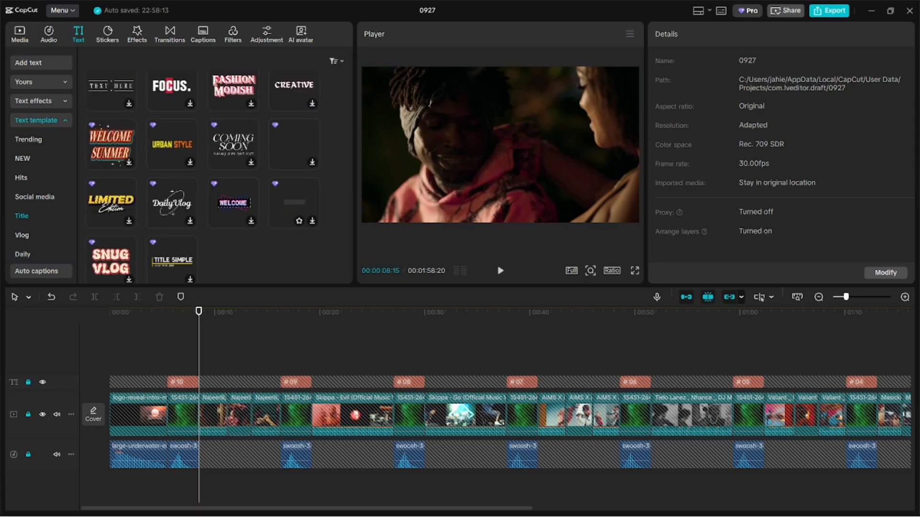
scroll(233, 177, "down", 2)
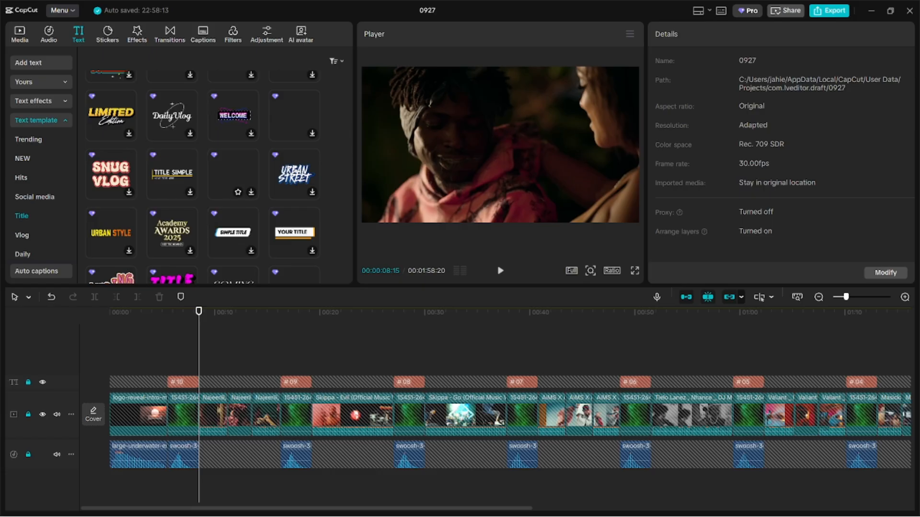
scroll(204, 172, "down", 2)
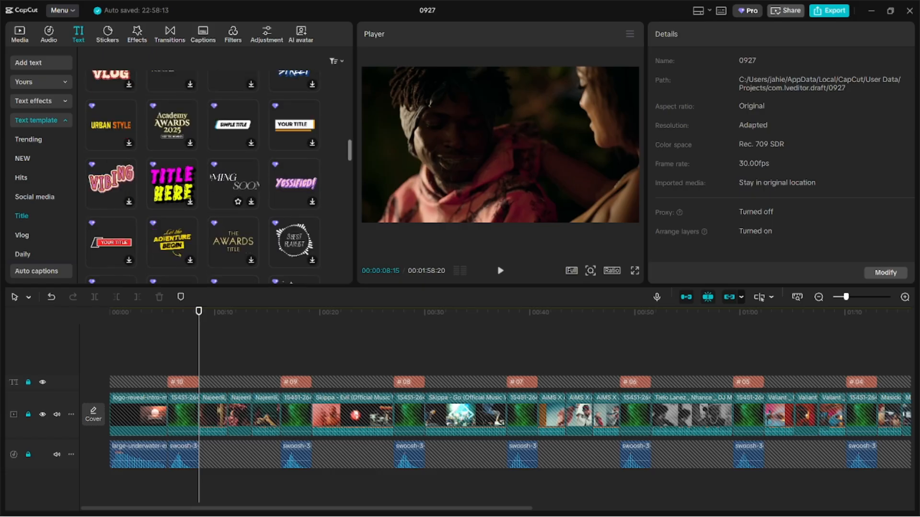
scroll(203, 172, "down", 1)
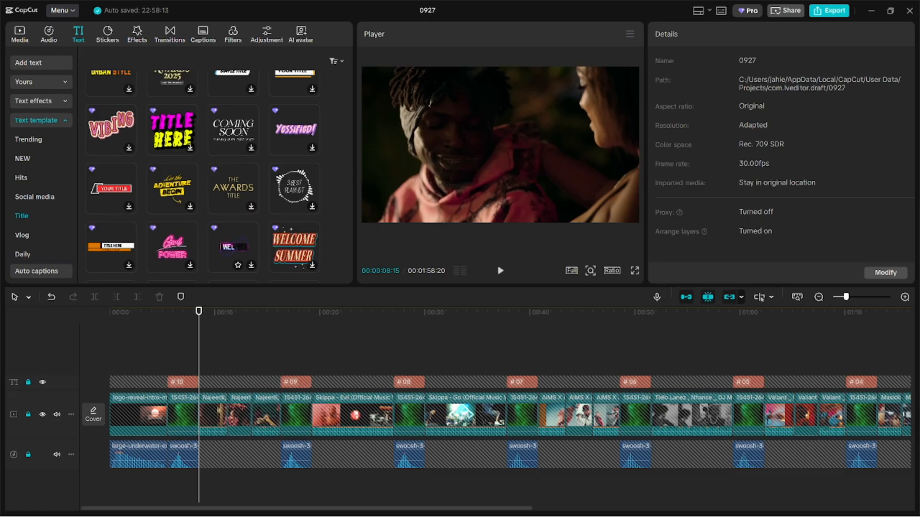
scroll(294, 249, "down", 1)
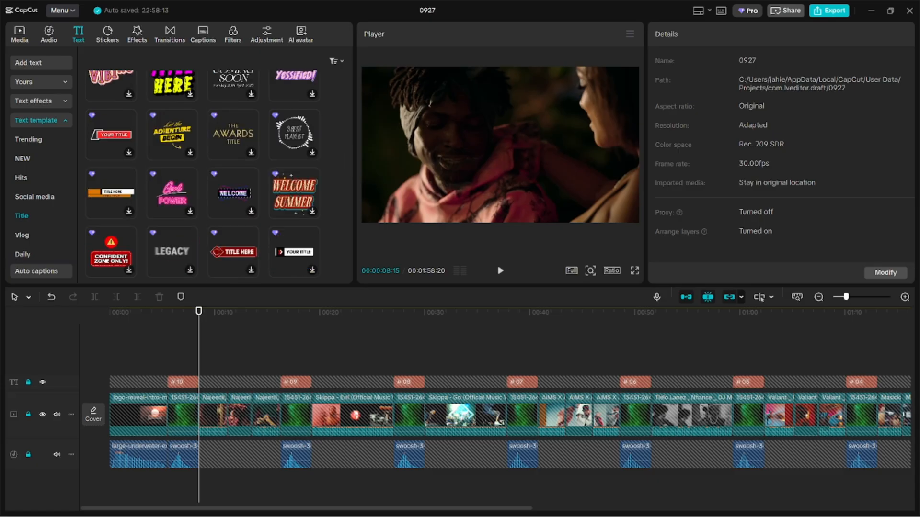
scroll(233, 252, "down", 1)
scroll(232, 253, "down", 1)
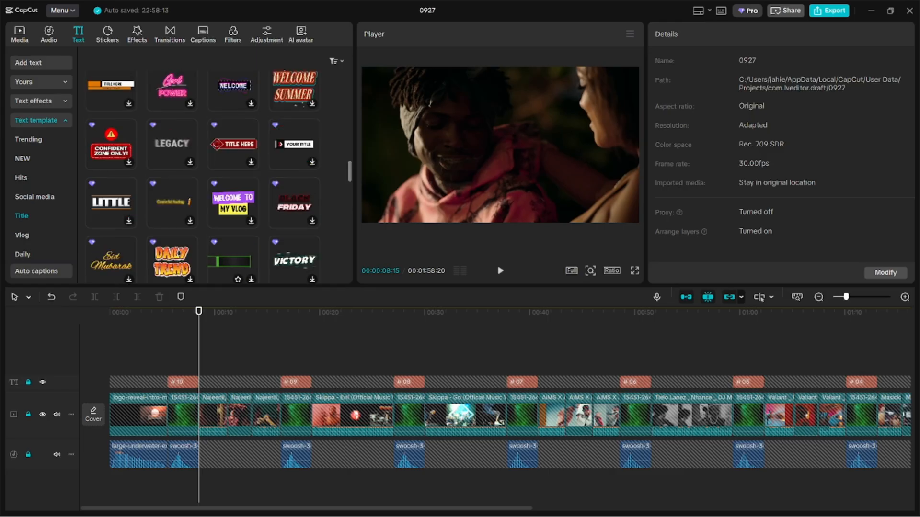
scroll(233, 254, "down", 1)
scroll(233, 254, "down", 3)
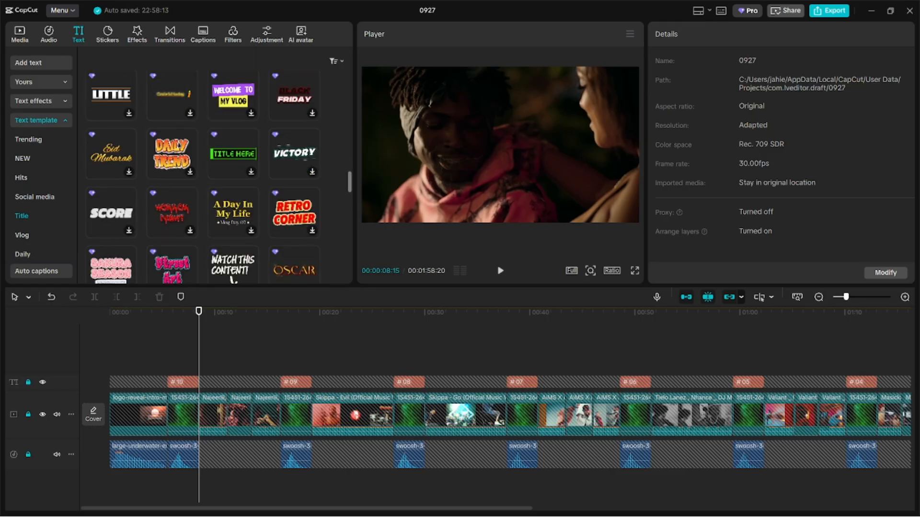
scroll(233, 249, "down", 3)
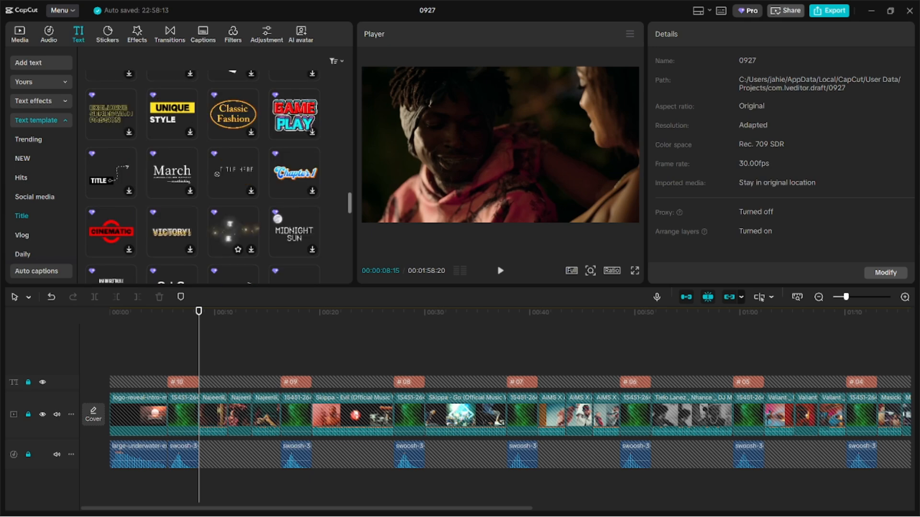
scroll(233, 249, "down", 3)
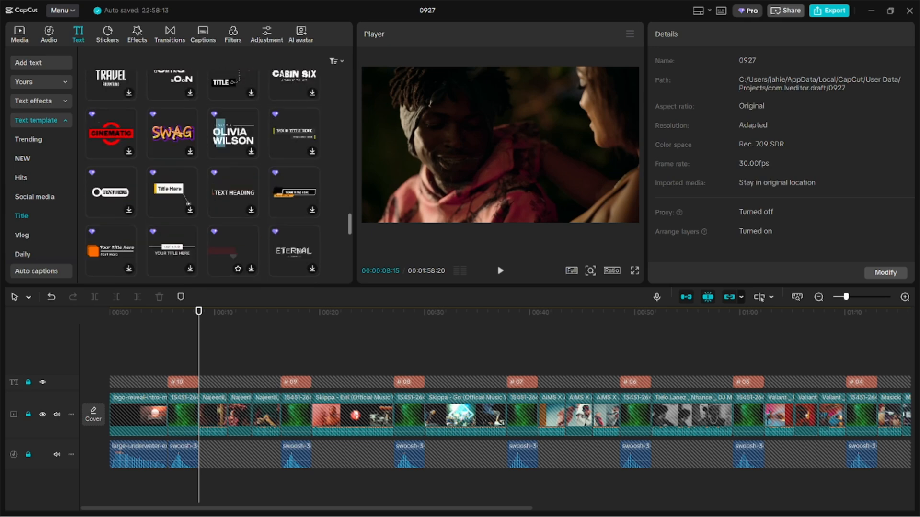
scroll(232, 254, "down", 1)
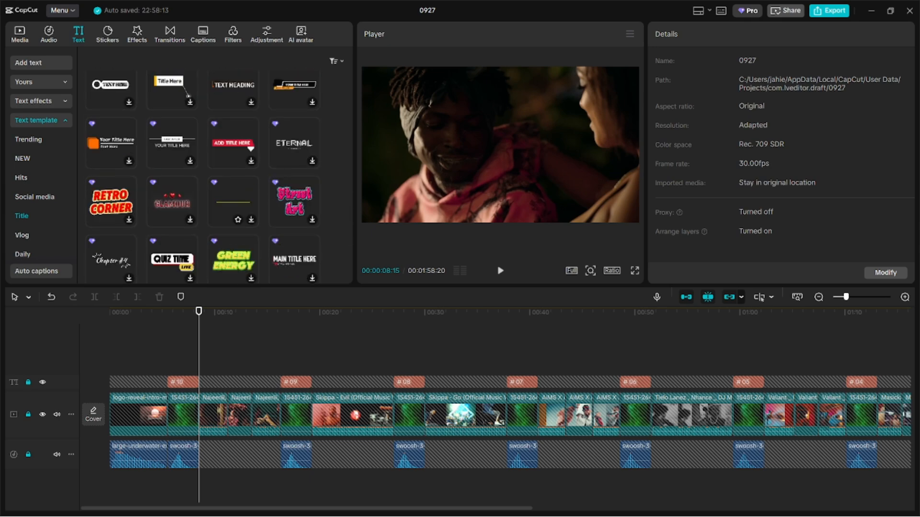
left_click(232, 201)
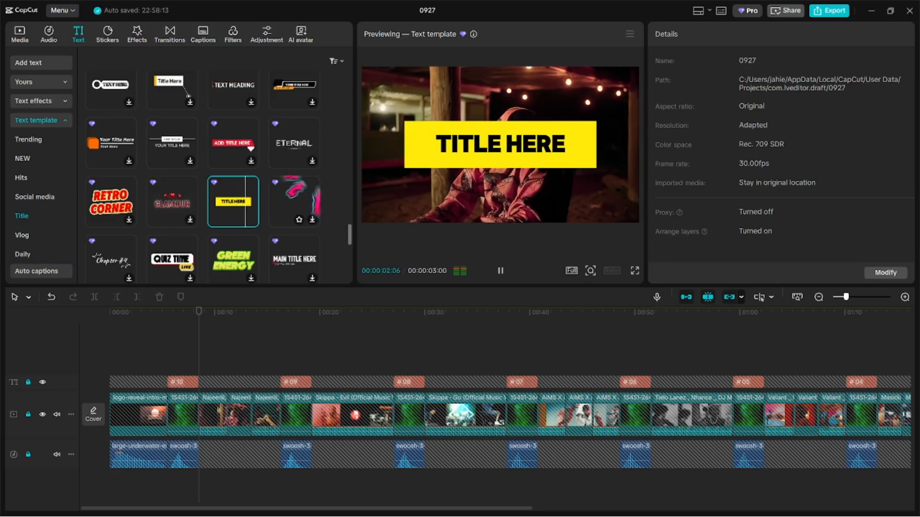
- Look through the rest of the Title text templates for a design suited to labelling the song clips
scroll(189, 95, "down", 2)
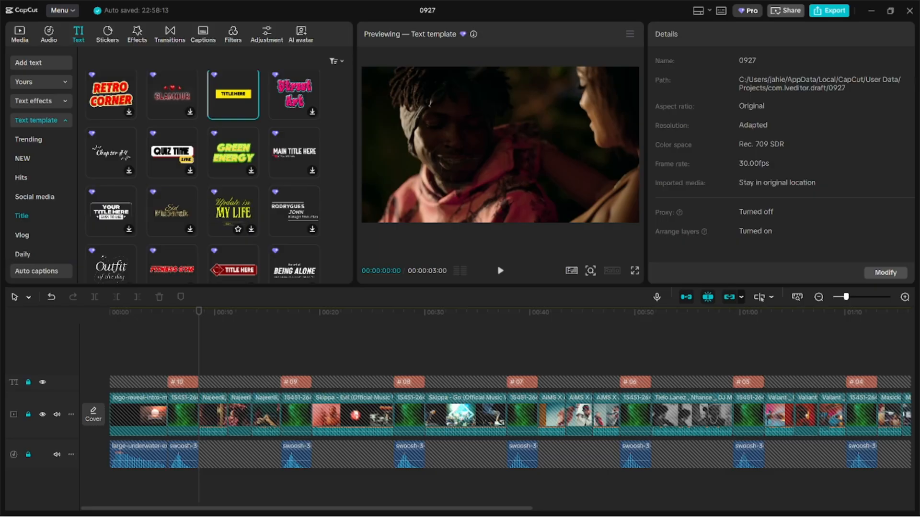
scroll(204, 178, "down", 1)
scroll(204, 177, "down", 1)
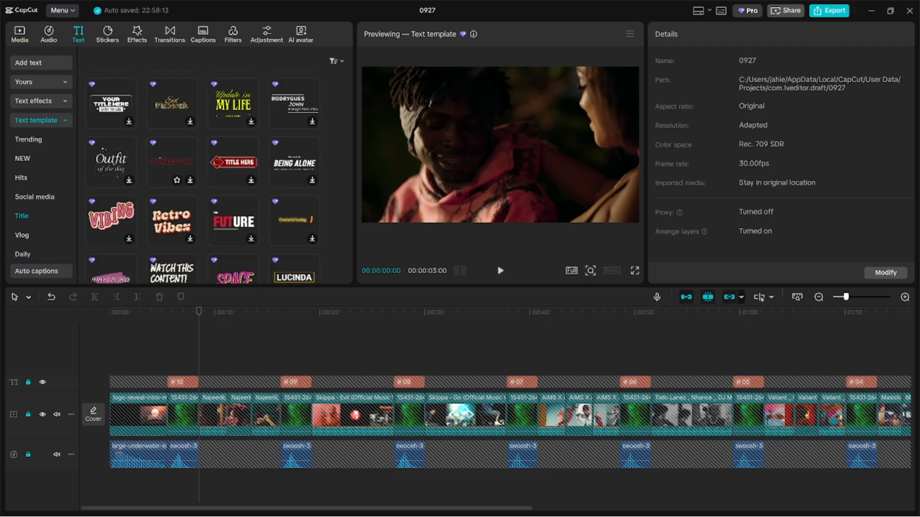
scroll(172, 163, "down", 2)
scroll(204, 177, "down", 1)
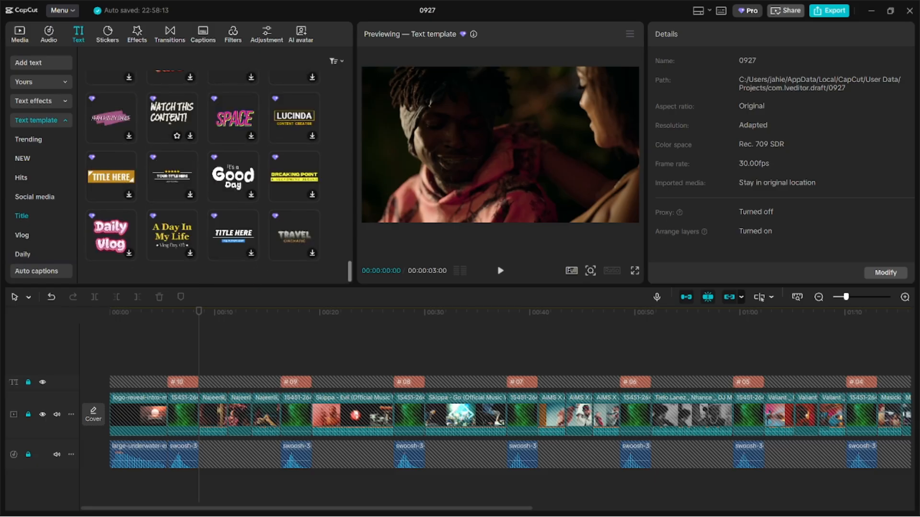
scroll(203, 177, "down", 3)
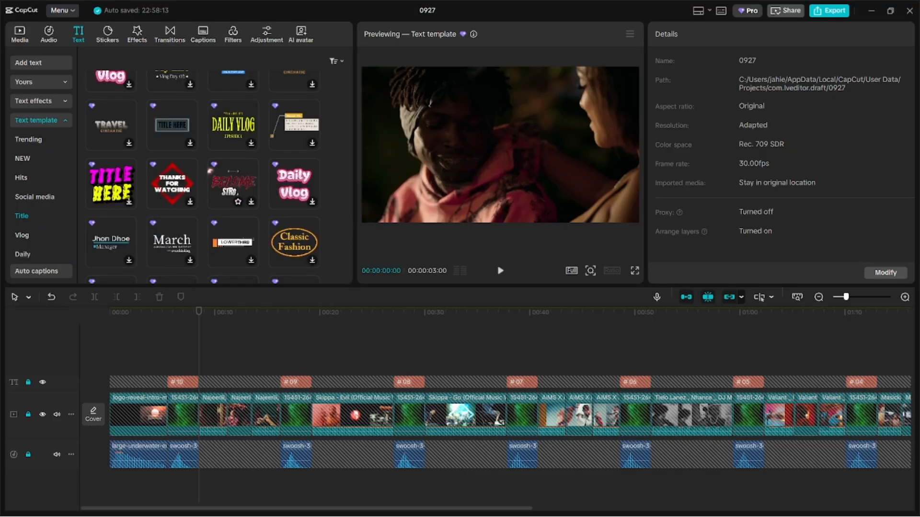
scroll(233, 189, "down", 1)
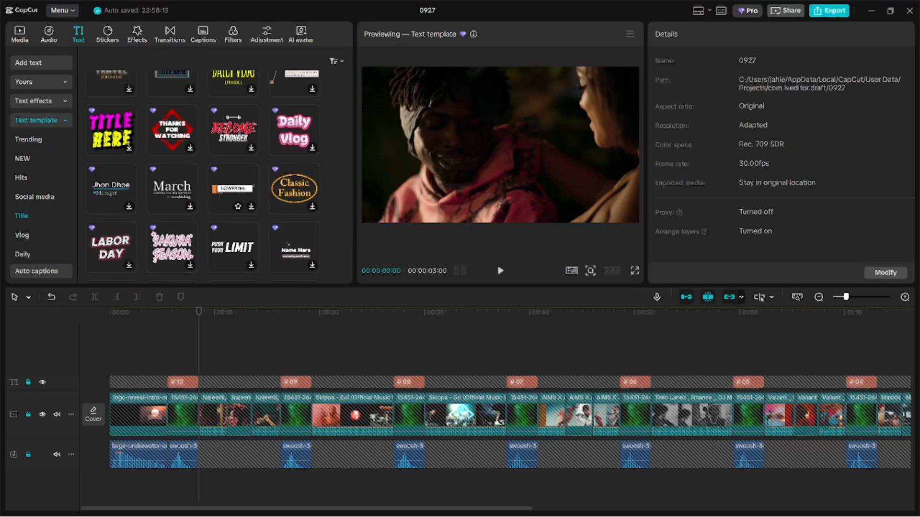
scroll(233, 189, "down", 1)
scroll(204, 175, "down", 2)
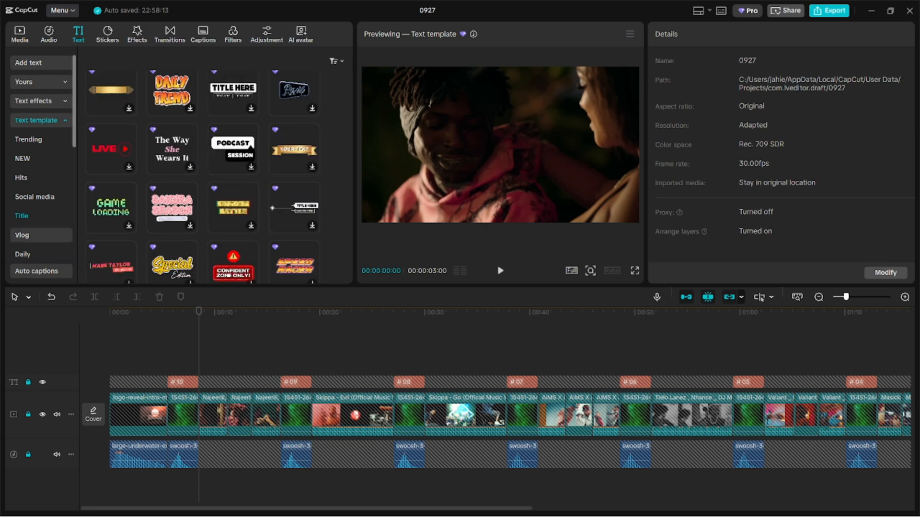
scroll(117, 226, "down", 2)
scroll(203, 173, "down", 3)
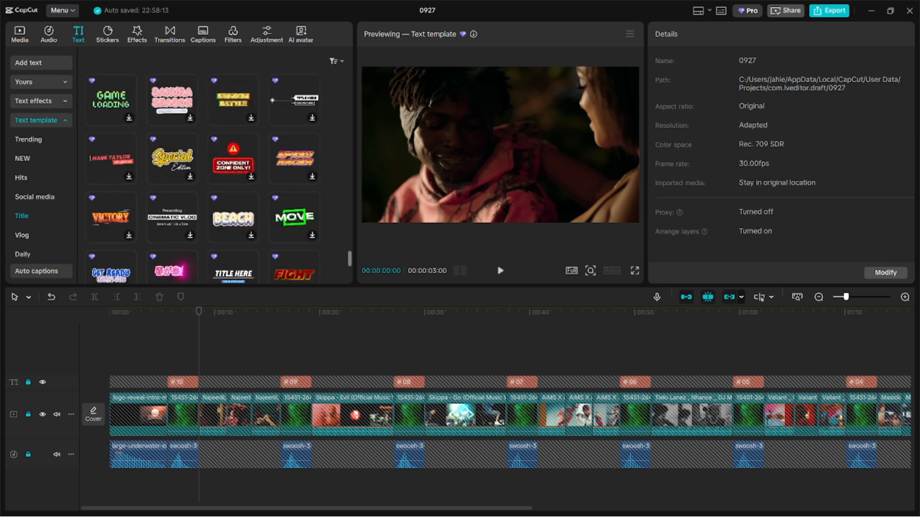
scroll(203, 173, "down", 1)
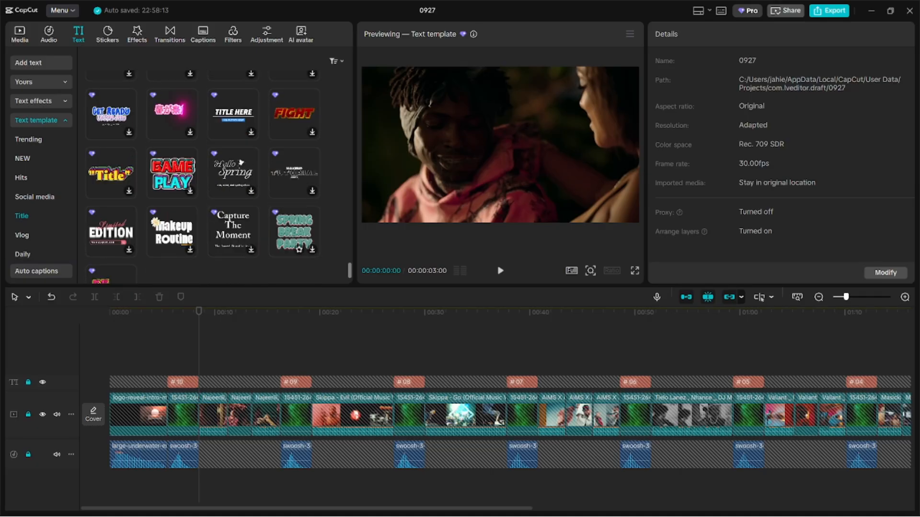
scroll(203, 172, "down", 1)
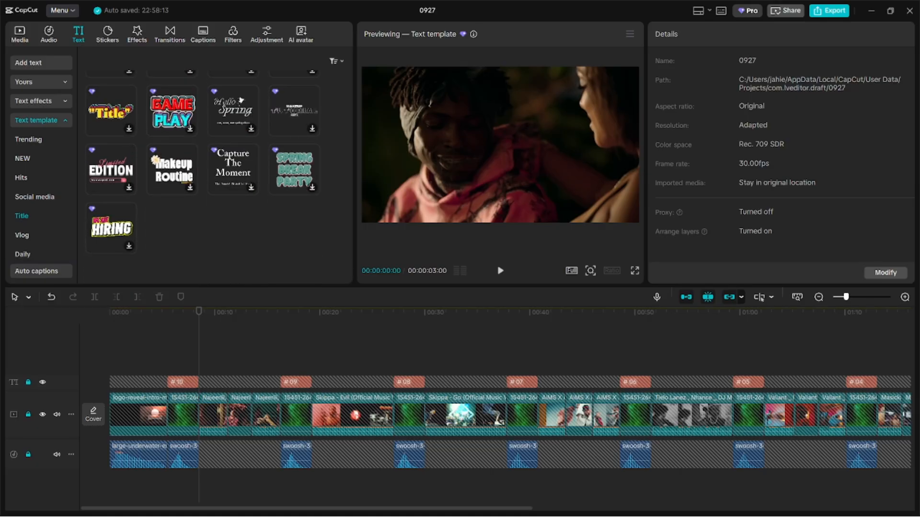
scroll(233, 232, "down", 1)
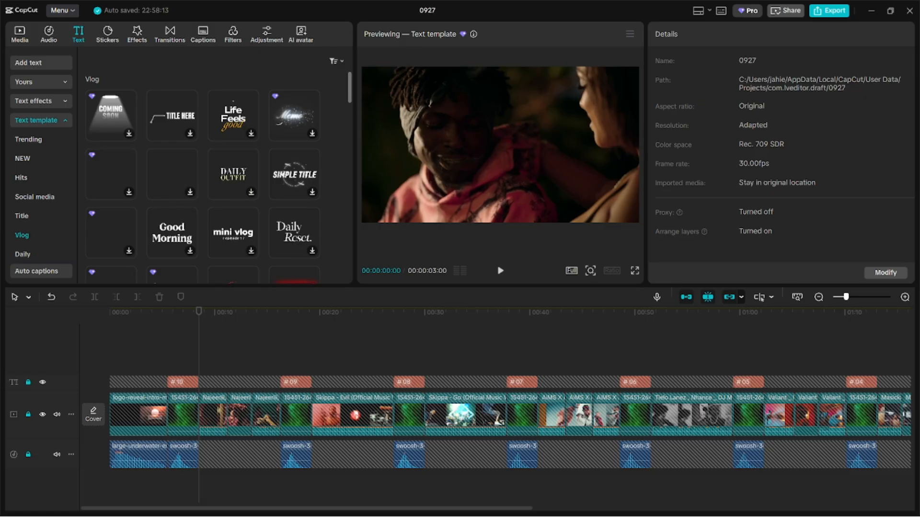
- Browse the Social media text templates again and preview the glitch-style ERROR design over the first song clip
left_click(34, 196)
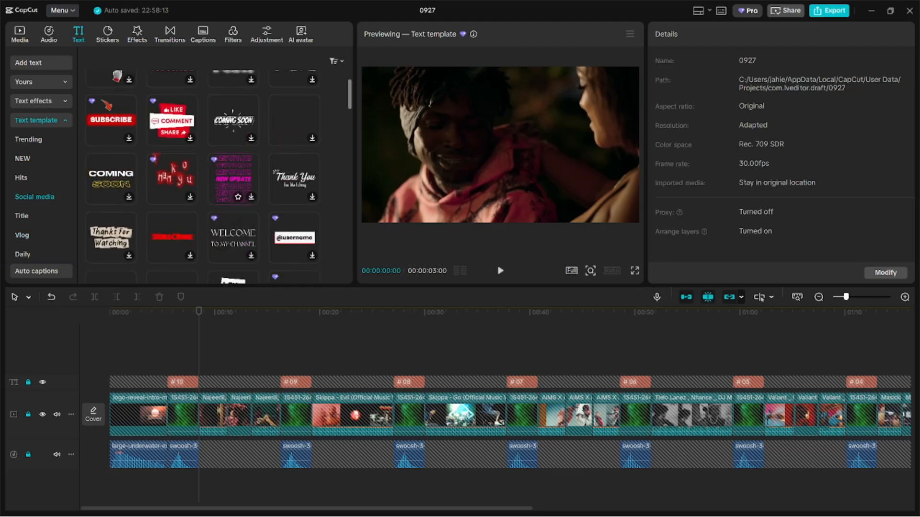
scroll(292, 156, "down", 3)
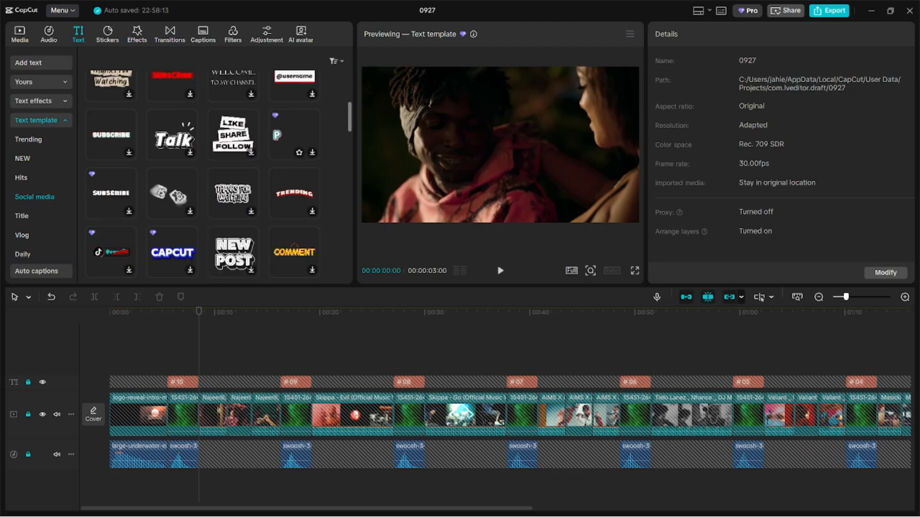
scroll(292, 156, "down", 1)
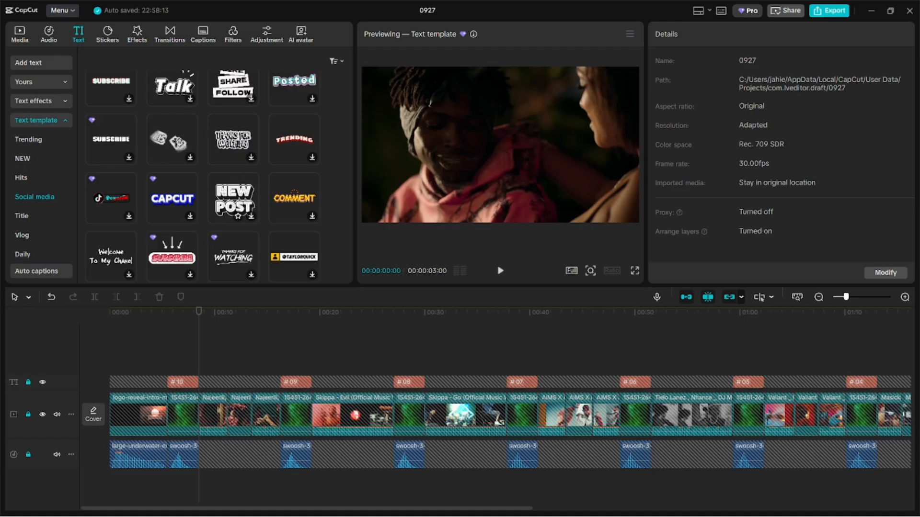
scroll(234, 198, "down", 2)
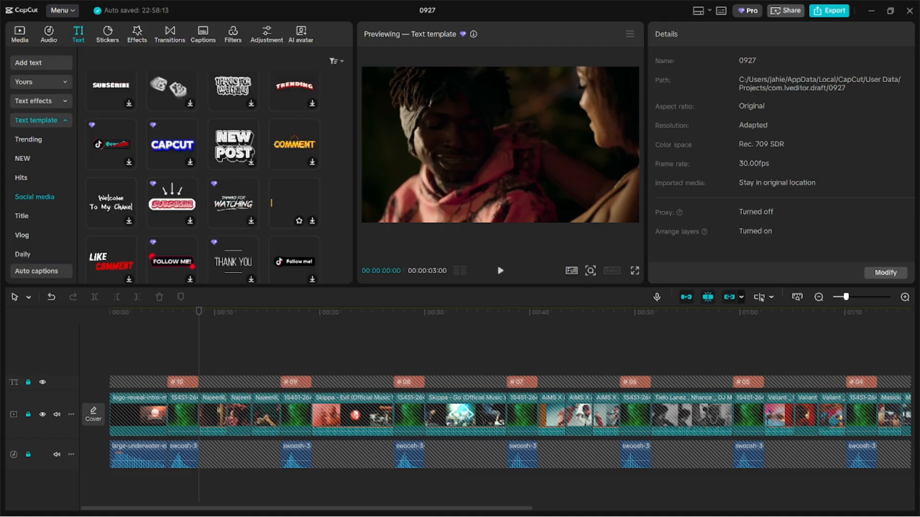
scroll(234, 198, "down", 2)
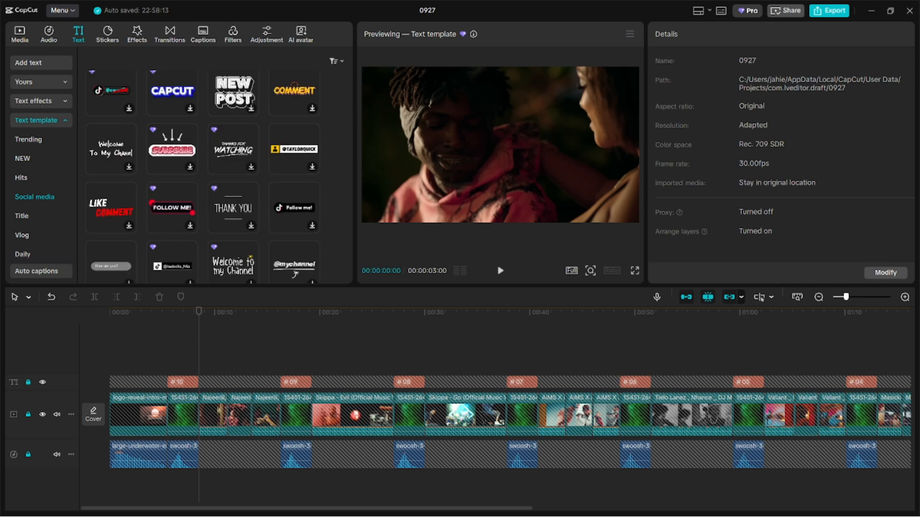
scroll(233, 199, "down", 2)
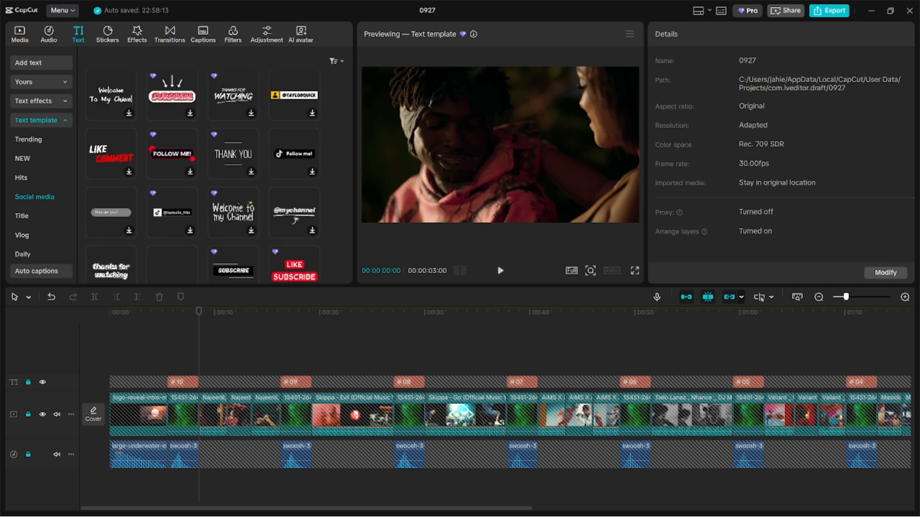
scroll(111, 215, "down", 4)
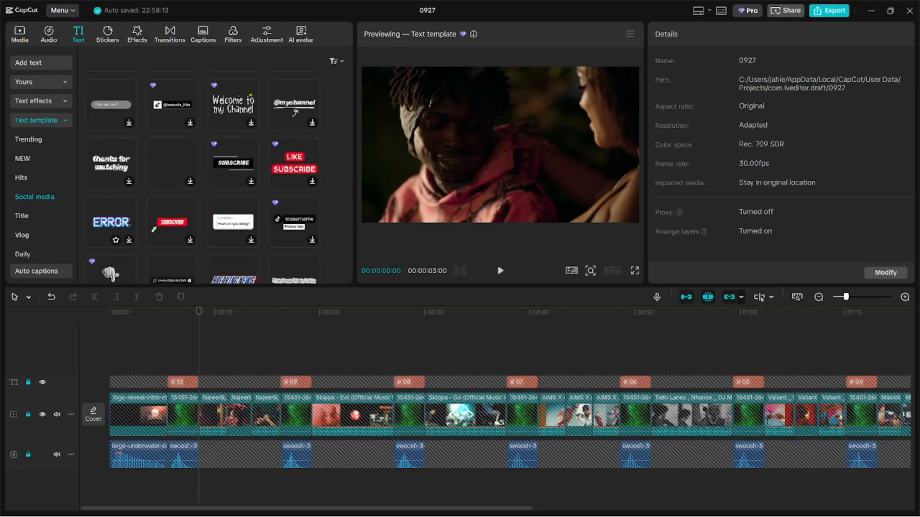
left_click(111, 221)
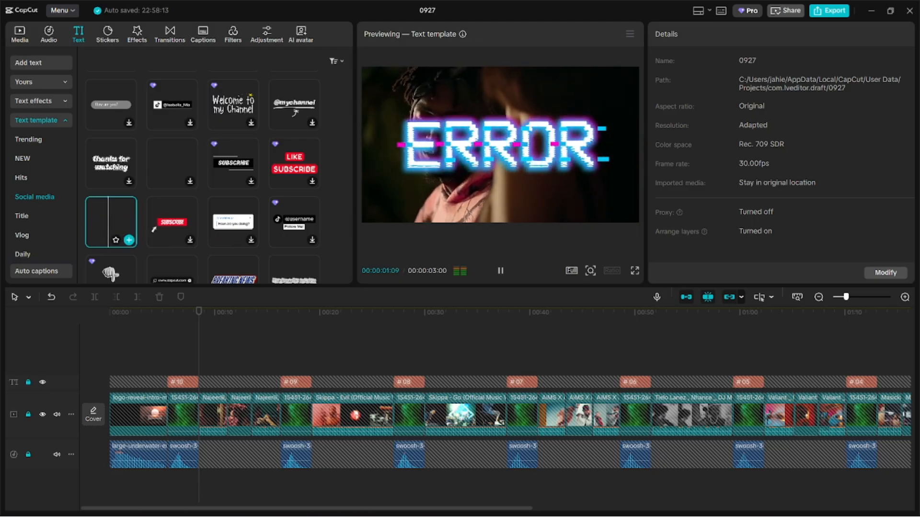
- Preview the orange-line name-and-role design and look through further Social media text templates
scroll(273, 220, "down", 2)
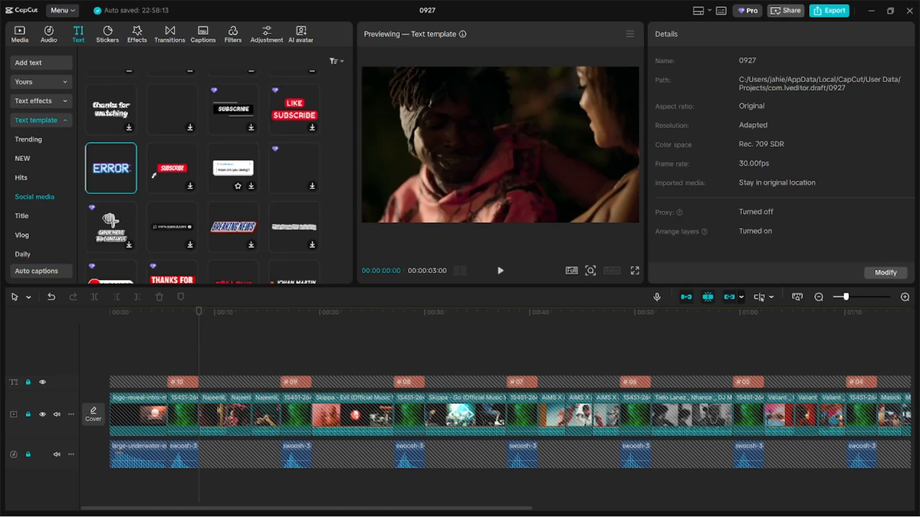
scroll(216, 225, "down", 2)
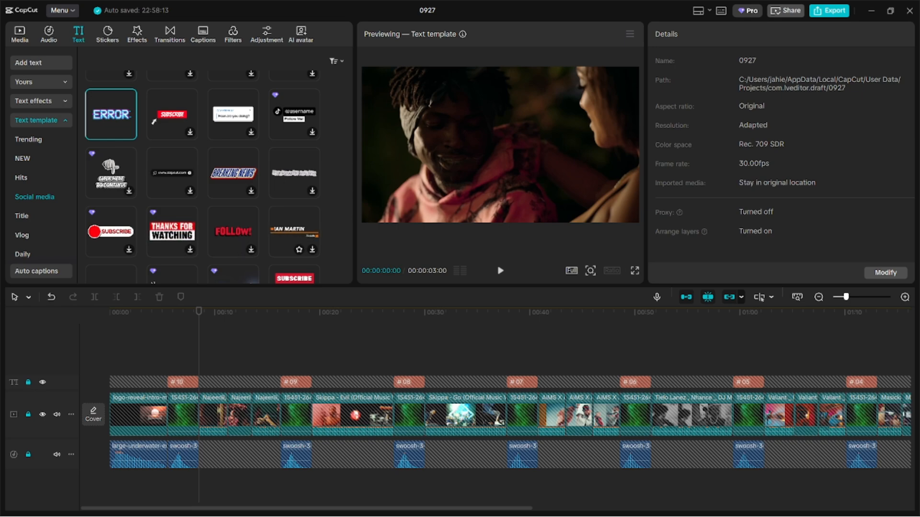
left_click(294, 232)
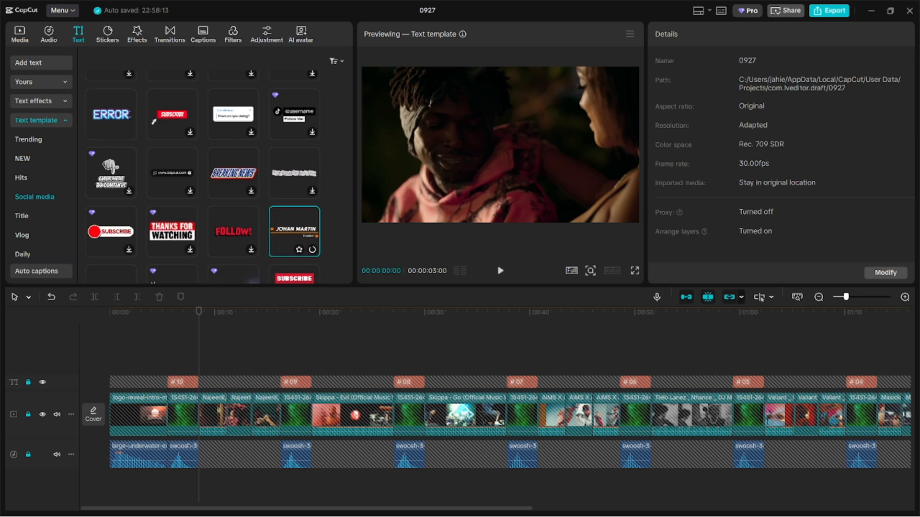
scroll(294, 231, "down", 2)
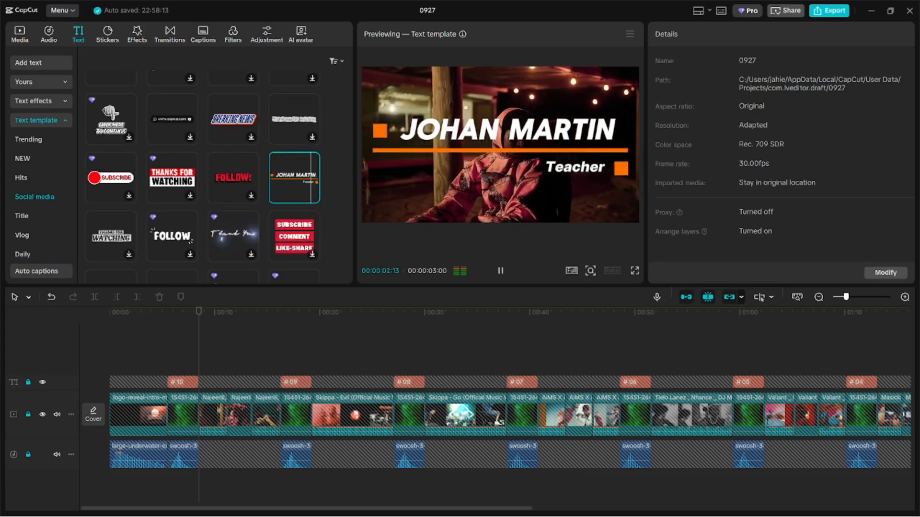
scroll(233, 239, "down", 4)
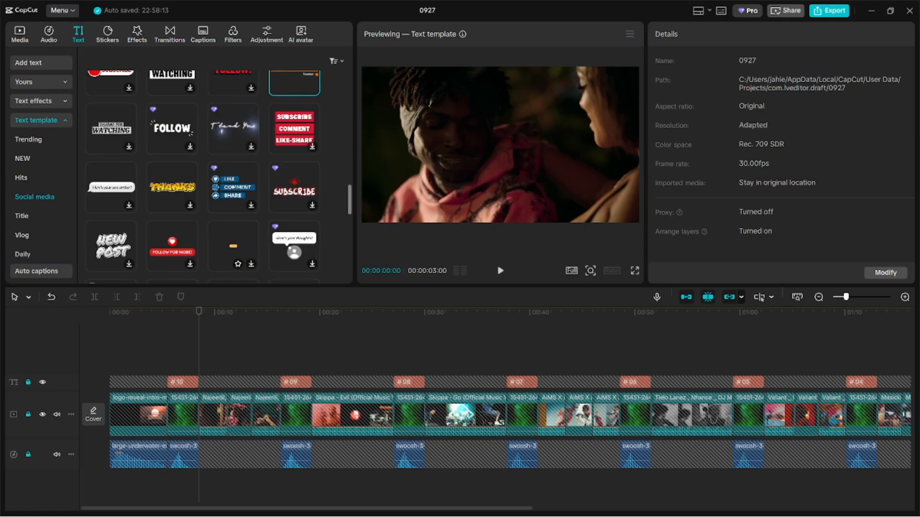
scroll(233, 242, "down", 2)
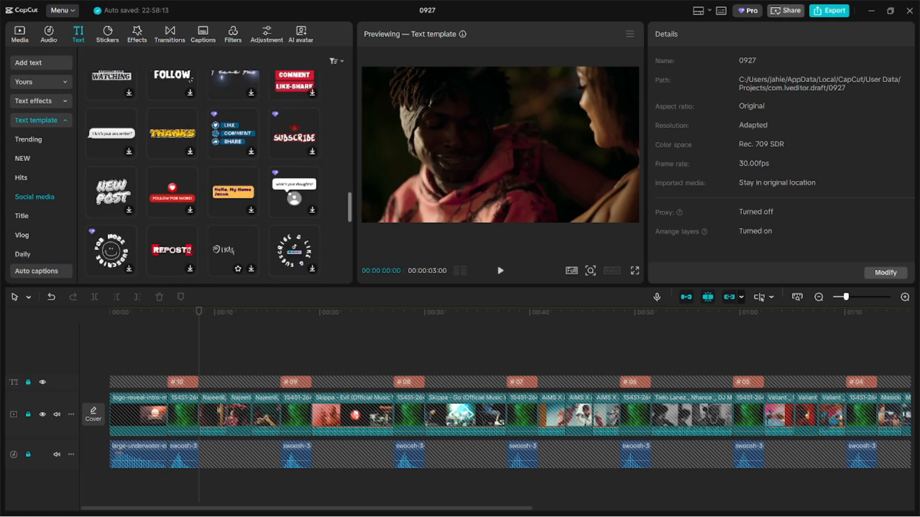
scroll(239, 247, "down", 2)
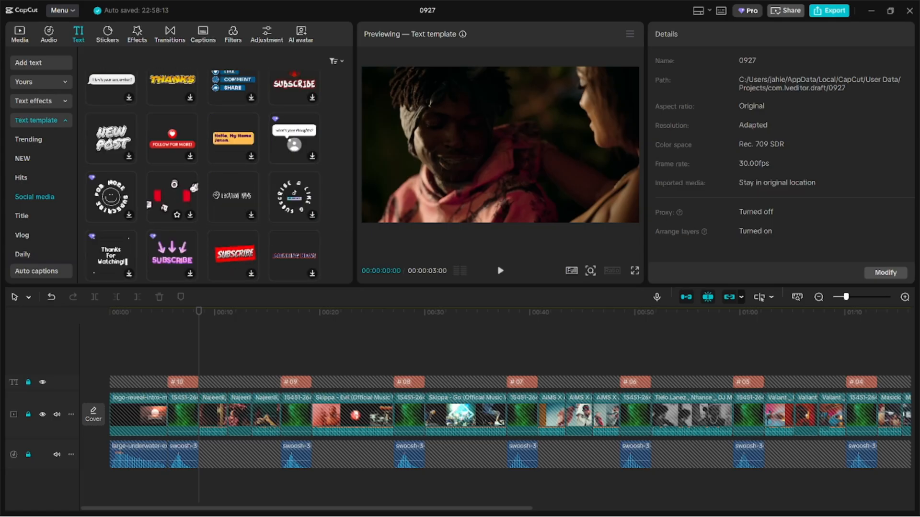
- Add the REPOST!! text template at 00:00:08:15 and change its text to "10. Najeeriii, Rvssian - CLOUD 9"
left_click(172, 196)
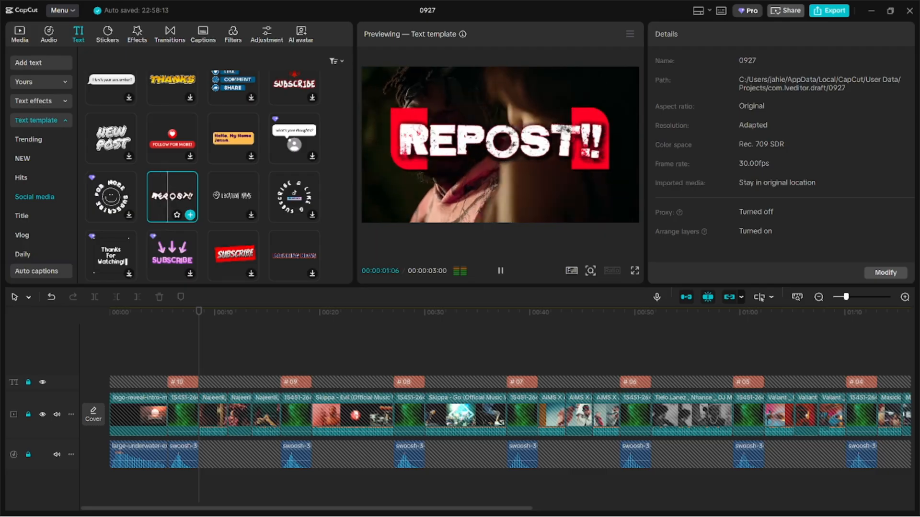
left_click(190, 215)
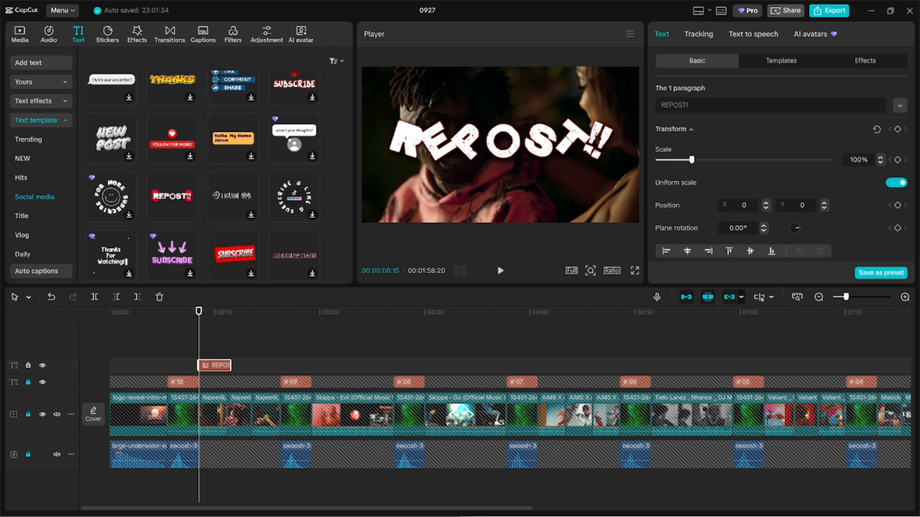
left_click(675, 105)
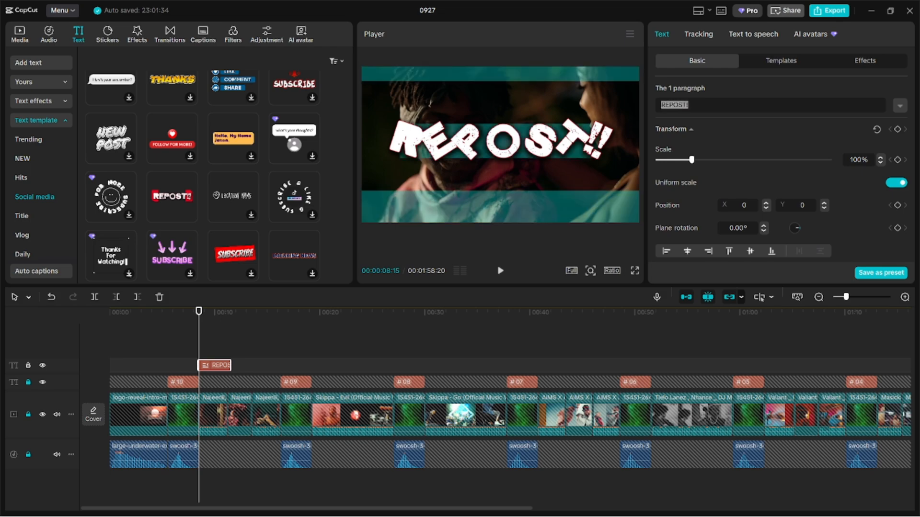
key("BackSpace")
type("10. Najeerii, Rvssian - CLOUD 9")
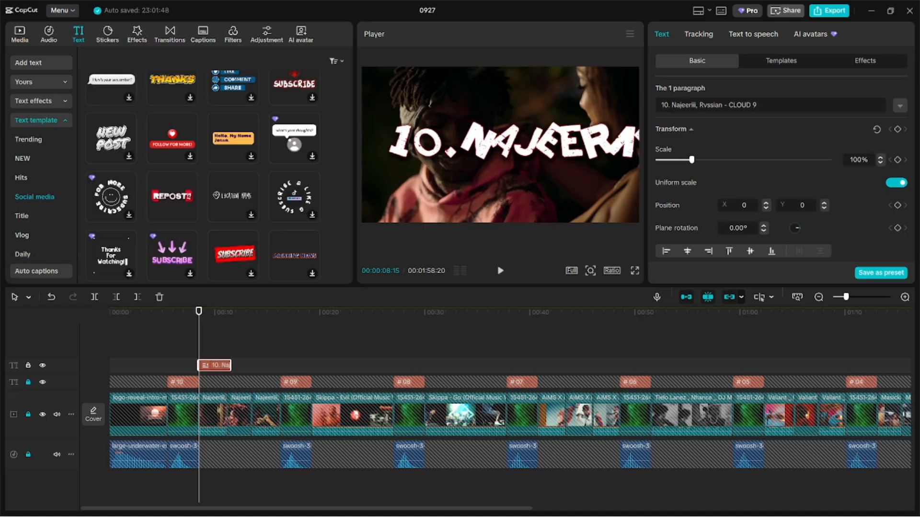
- Scale the song title to 25%, place it in the frame's lower-left corner at X -1492, Y -838, and play it back
left_click_drag(479, 144, 517, 161)
left_click_drag(691, 160, 670, 160)
left_click_drag(479, 193, 470, 206)
left_click_drag(671, 159, 665, 159)
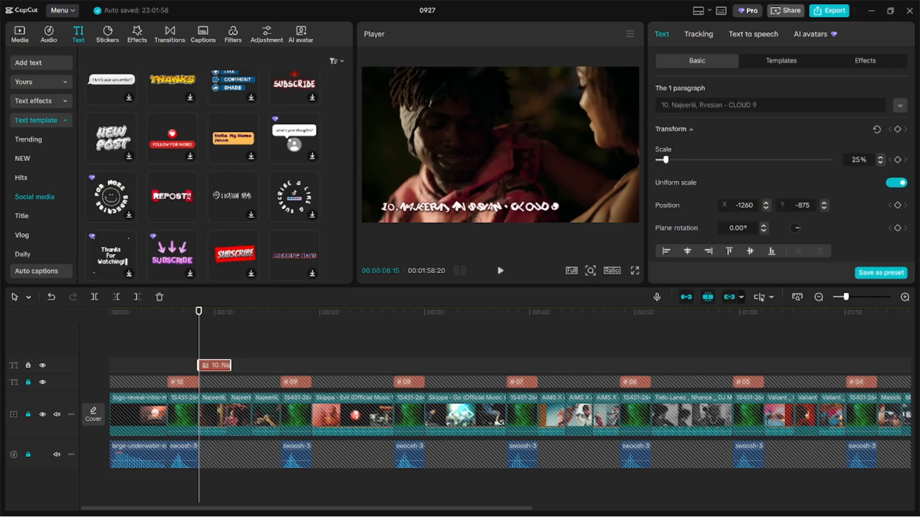
left_click_drag(469, 206, 452, 204)
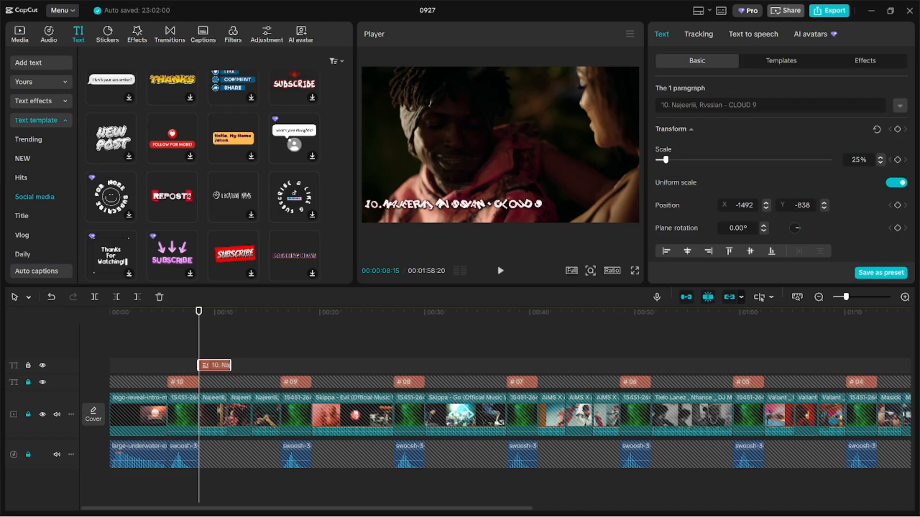
key("space")
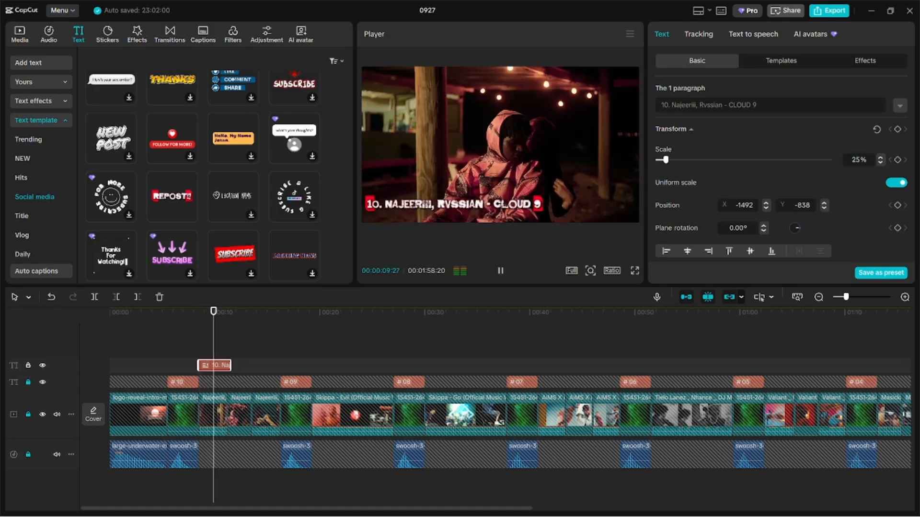
key("space")
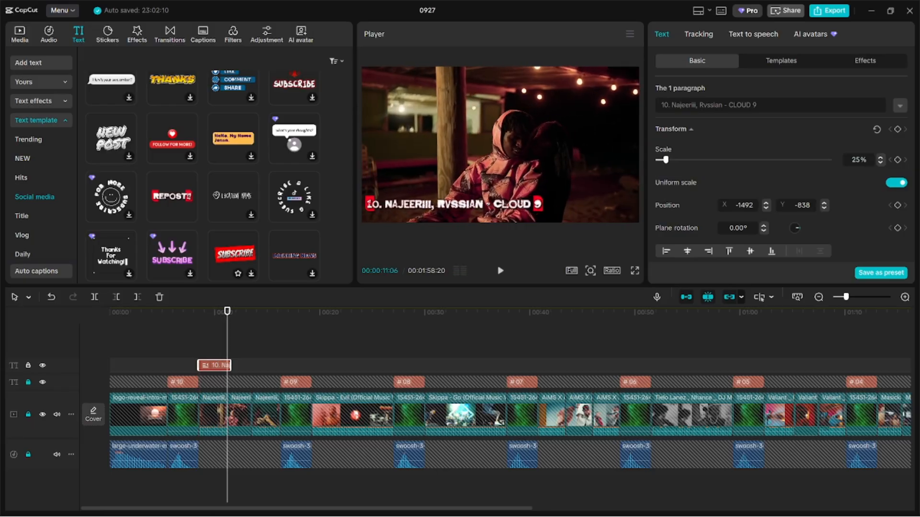
- Paste a copy of the song title at 00:00:19:08, where the Skippa - Evil clip begins
left_click(317, 313)
left_click_drag(317, 312, 312, 313)
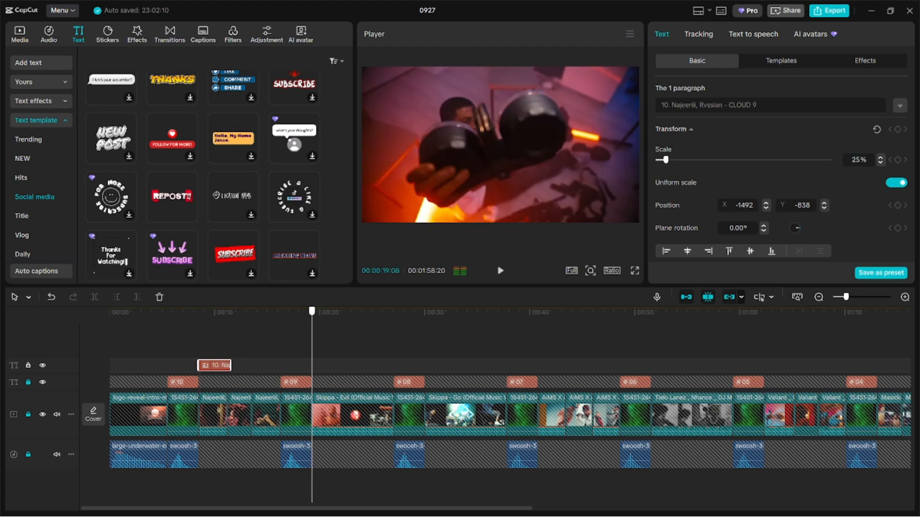
left_click(320, 341)
left_click(307, 313)
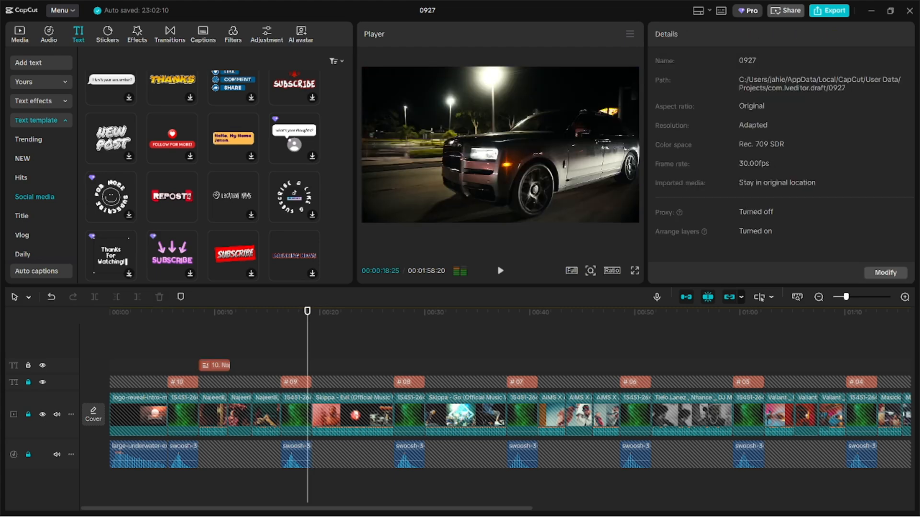
left_click_drag(307, 312, 312, 312)
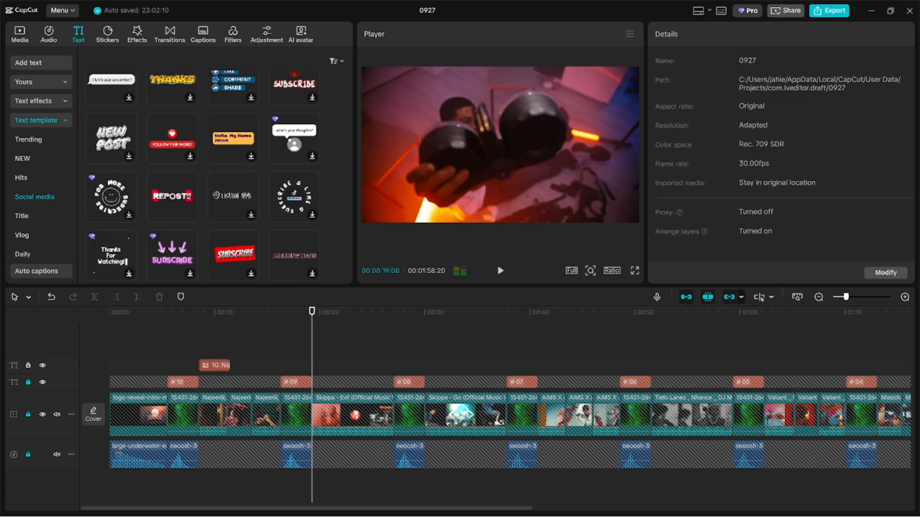
key("ctrl+v")
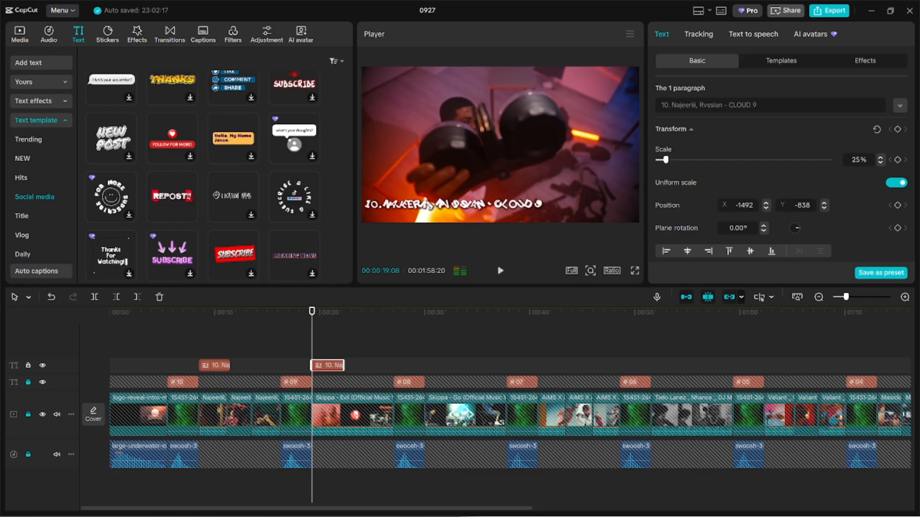
- Change the text of the title over the Skippa - Evil clip to "09. Skippa - Evil"
key("Escape")
left_click(328, 365)
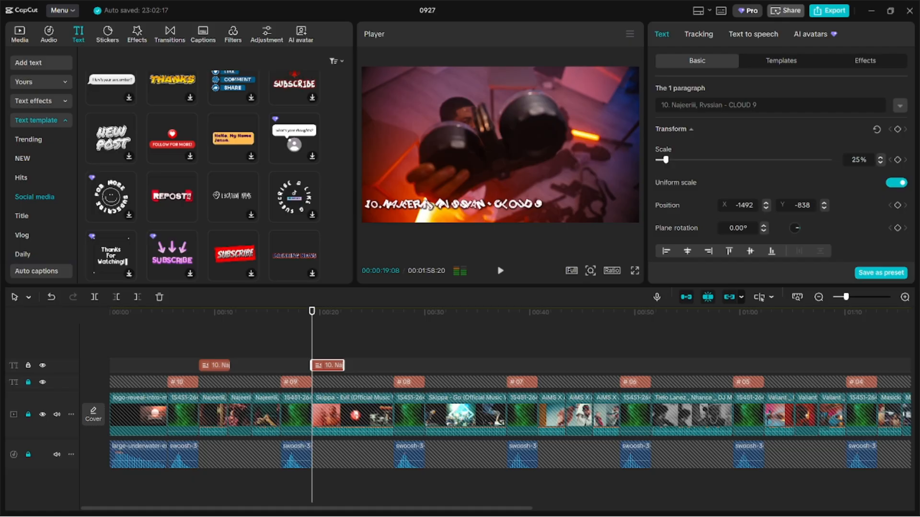
left_click_drag(759, 105, 659, 105)
key("BackSpace")
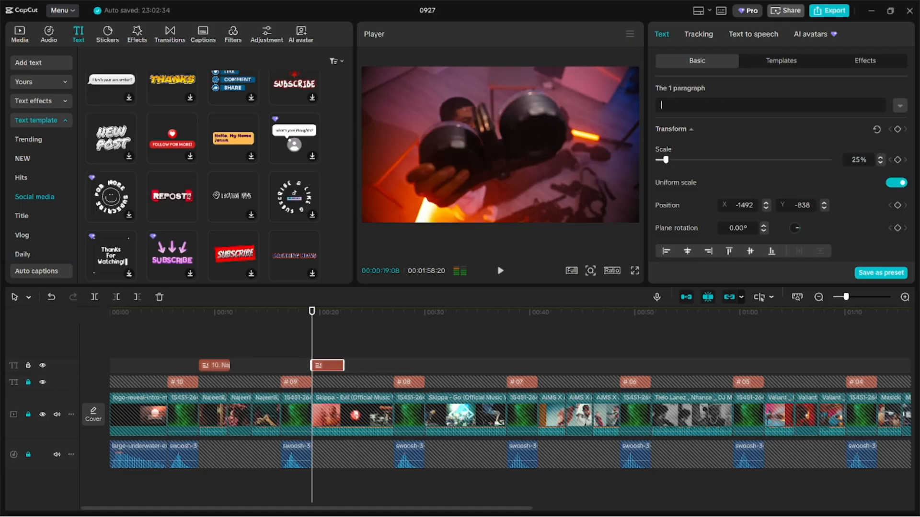
type("09. Skippa - Evil")
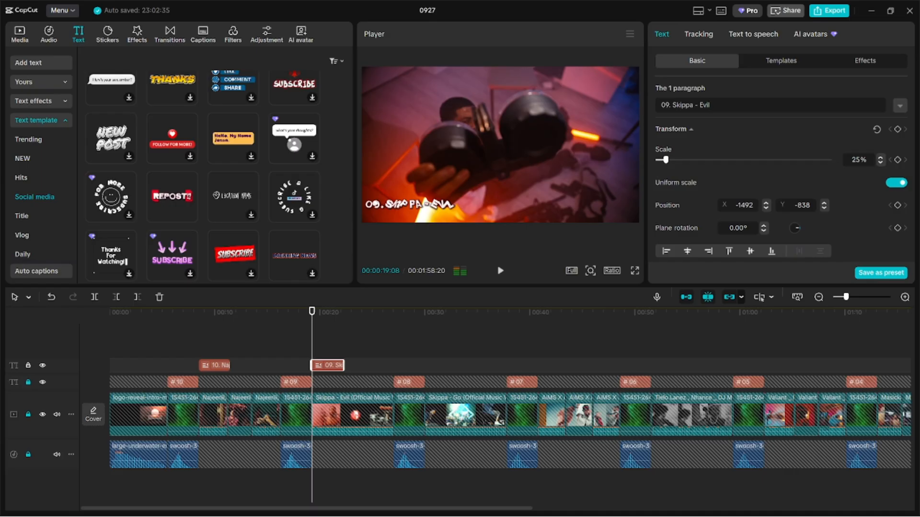
- Paste the song title at 00:00:30:01, the start of the Skippa - Go clip, and change its text to "08. Skippa - Go"
left_click(425, 311)
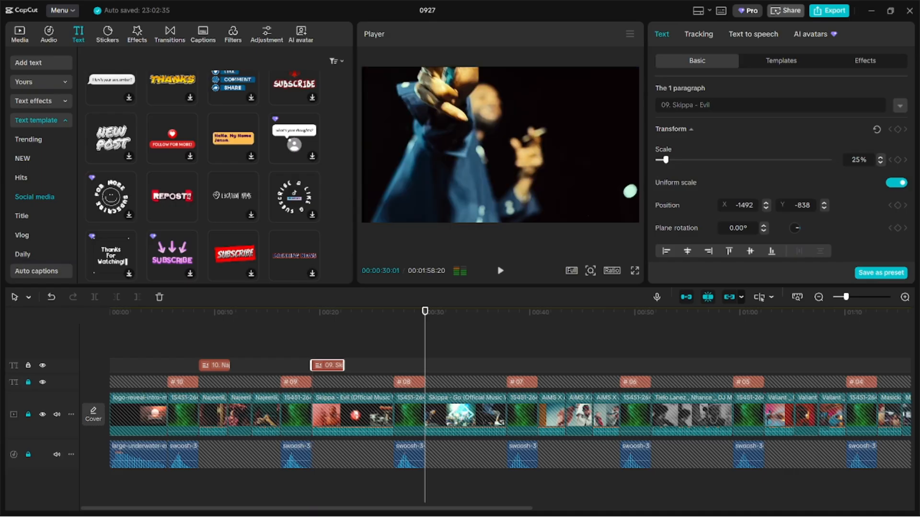
key("ctrl+v")
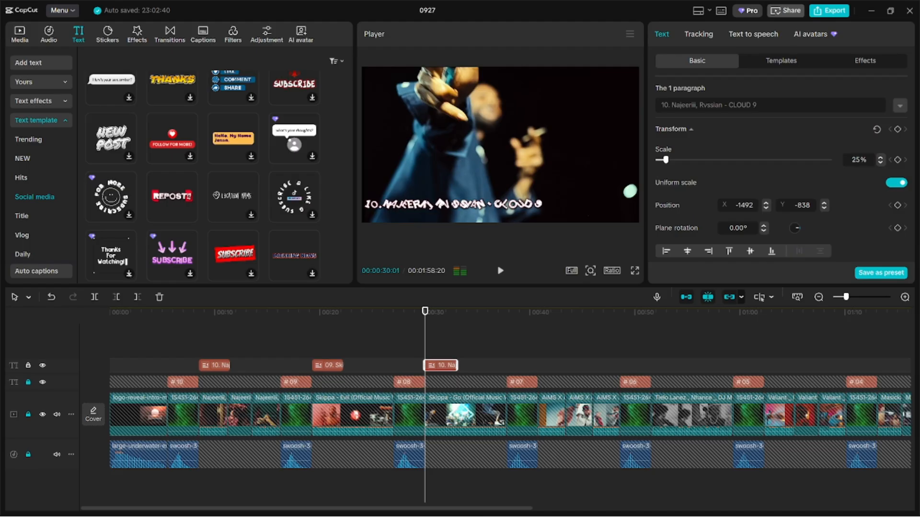
left_click(512, 347)
left_click(441, 366)
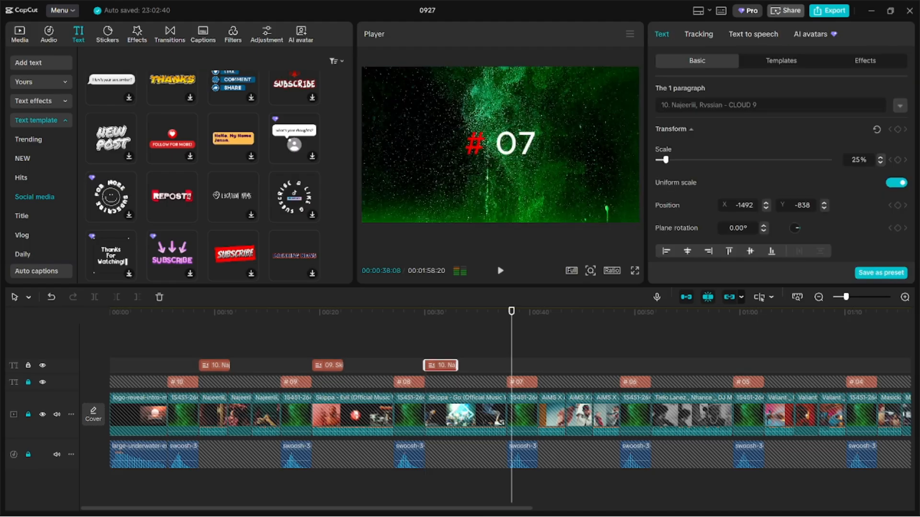
key("ctrl+a")
key("BackSpace")
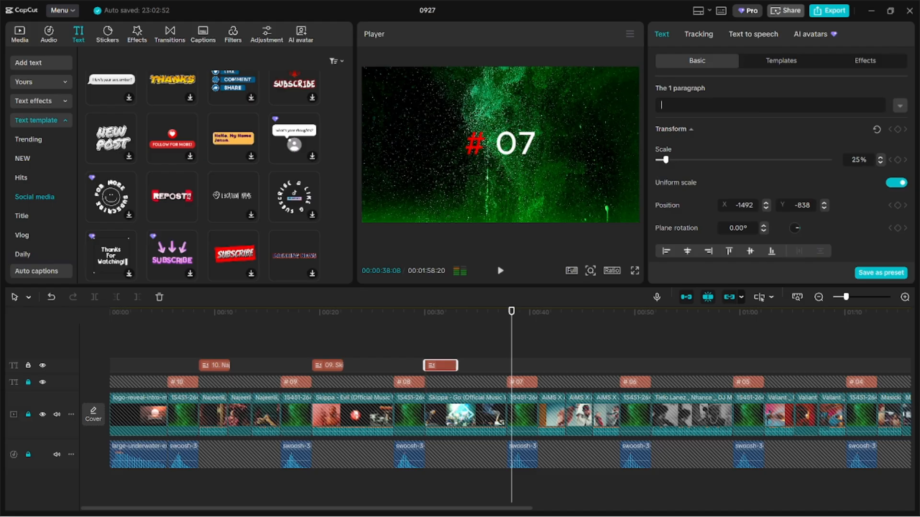
type("08. Skippa - Go")
- Paste the song title at 00:00:40:24 after the #07 card and change its text to "07. AiMS X ARRDEE - Need Somebody"
left_click_drag(511, 311, 537, 312)
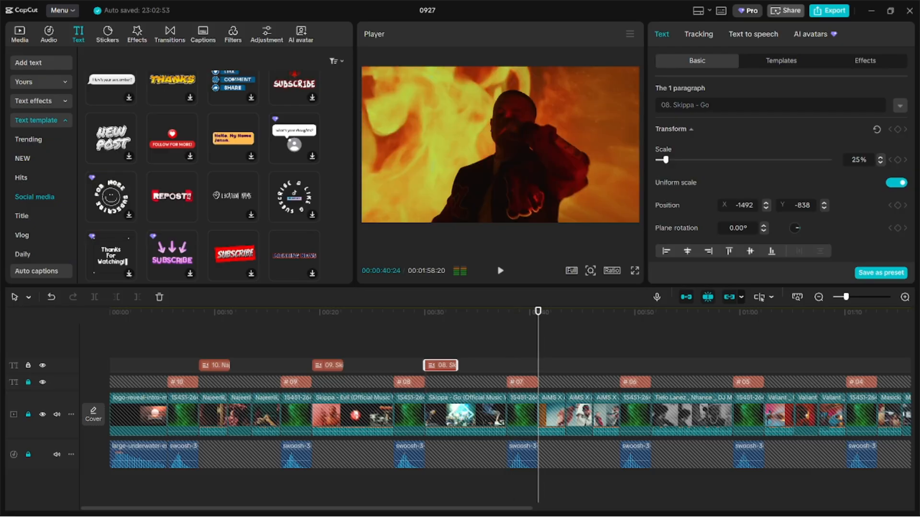
key("ctrl+v")
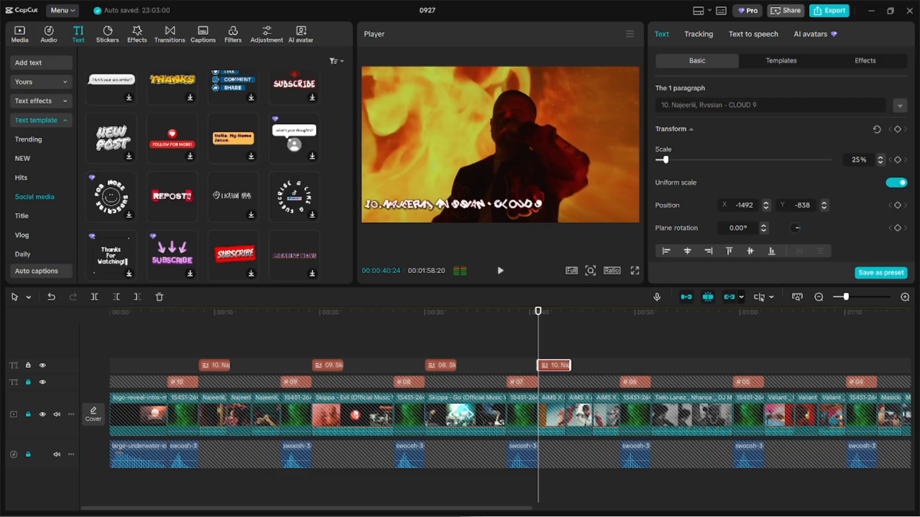
left_click(771, 105)
key("ctrl+a")
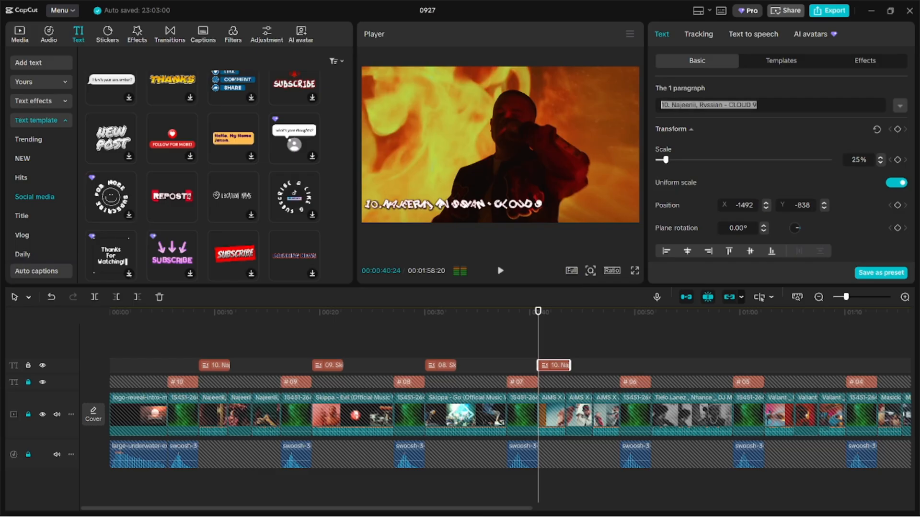
key("BackSpace")
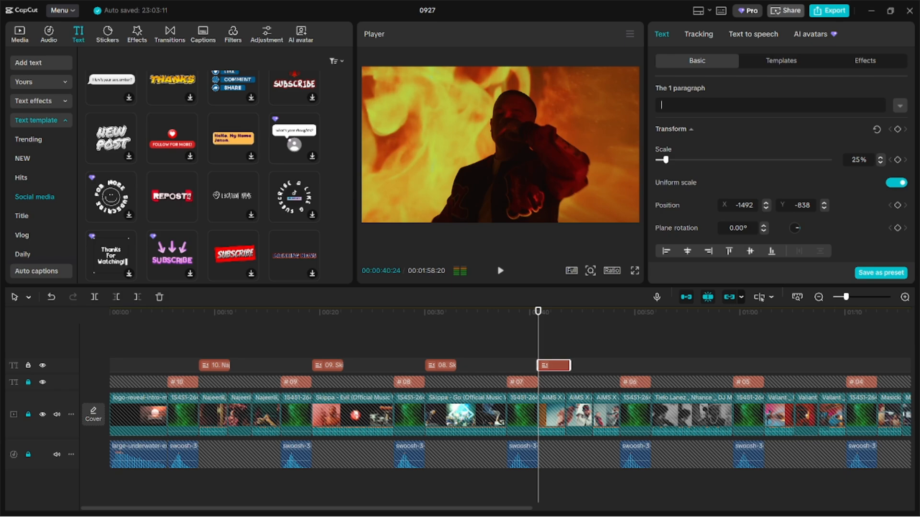
type("07. AiMS X ARRDEE - Need Somebody")
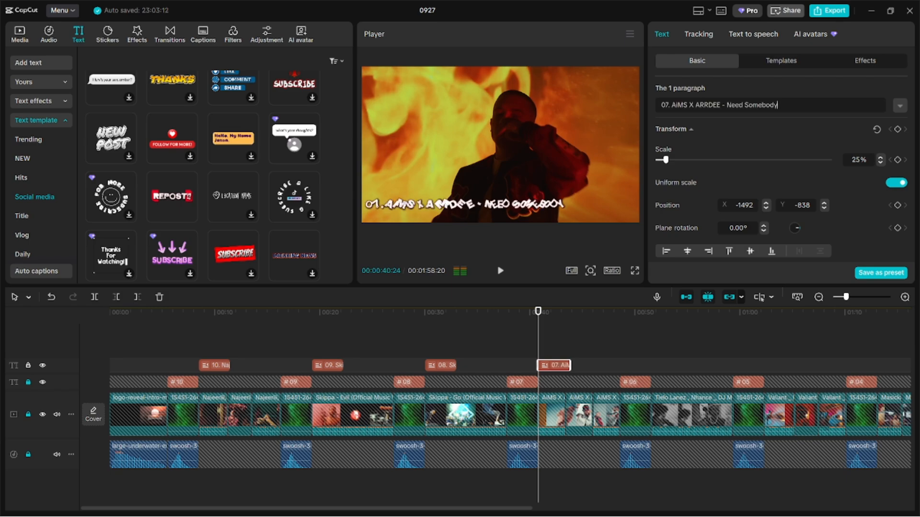
- Paste a copy of the song title at 00:00:51:17, right after the #06 title card
left_click_drag(431, 508, 612, 508)
left_click(317, 312)
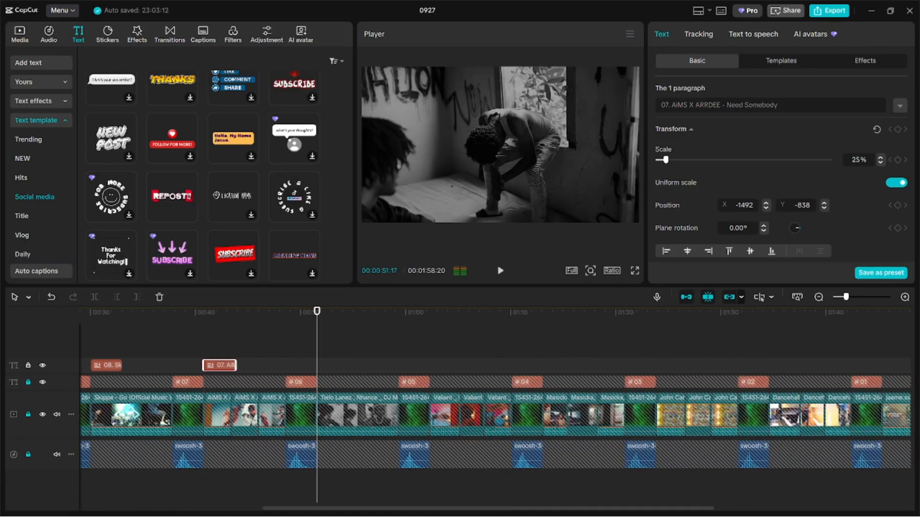
key("ctrl+v")
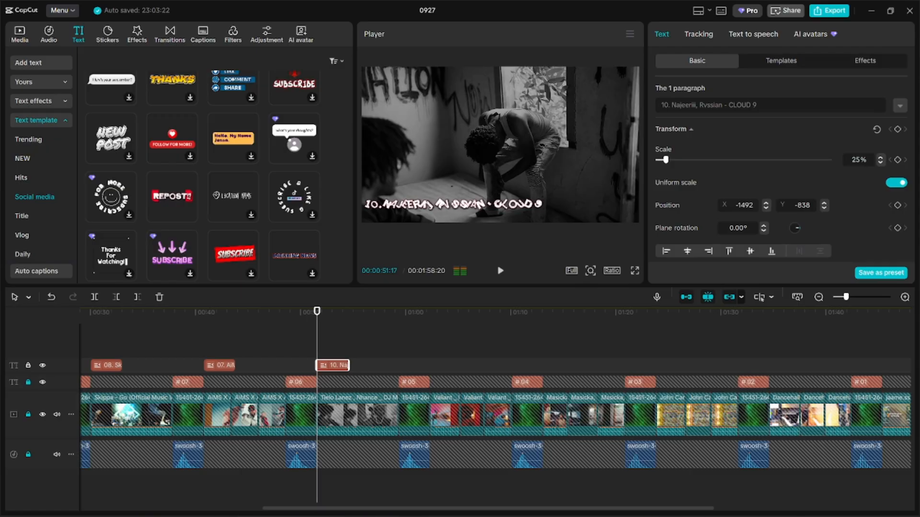
- Change the #06 song title to "06. Tielo Lanez , Nhance & DJ Mac - People Change" and fit it at 24% scale, X -1546, Y -821
left_click_drag(758, 104, 752, 104)
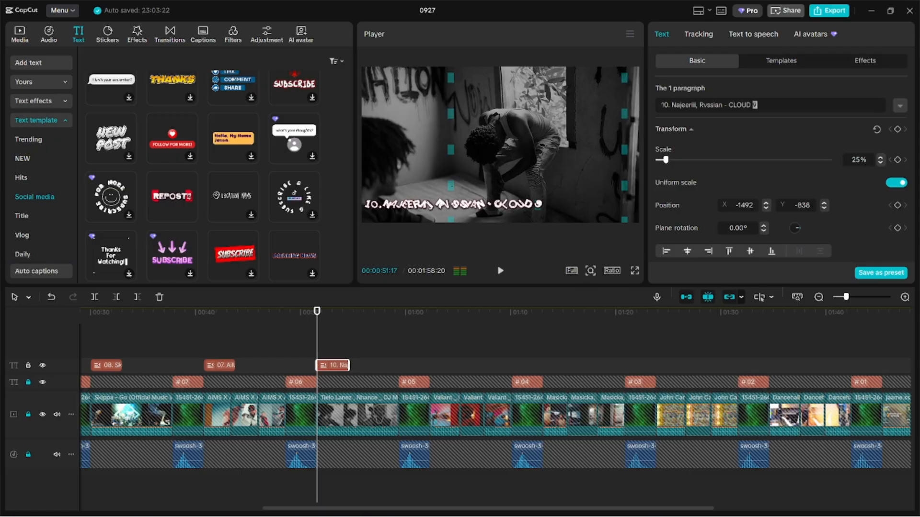
key("ctrl+a")
key("BackSpace")
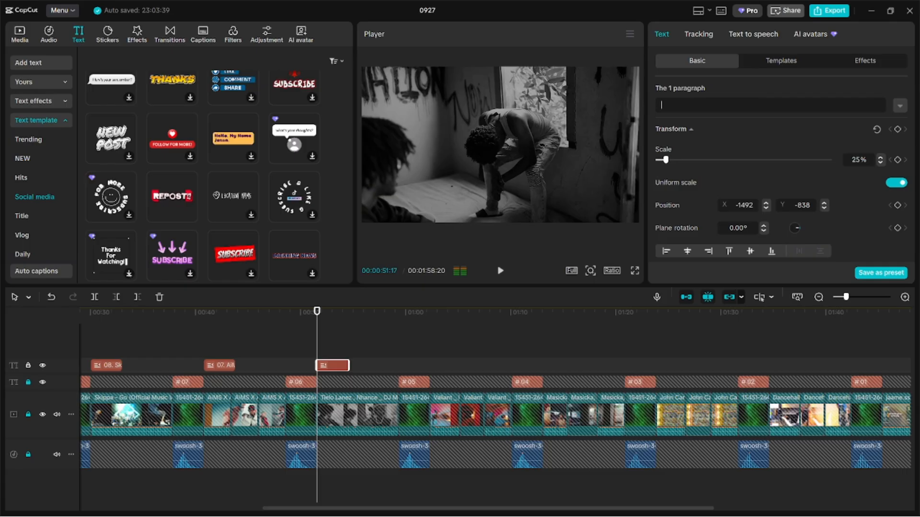
type("06. Tielo Lanez , Nhance & DJ Mac - People Change")
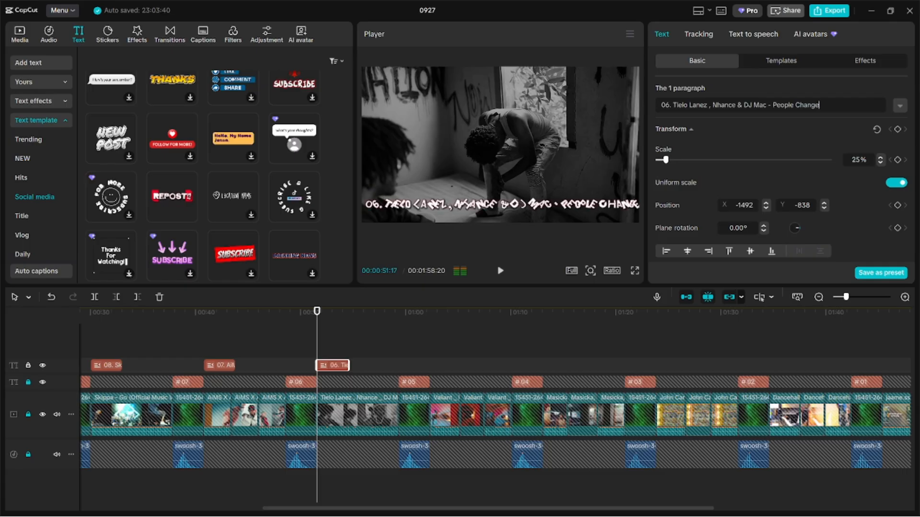
left_click_drag(666, 160, 665, 159)
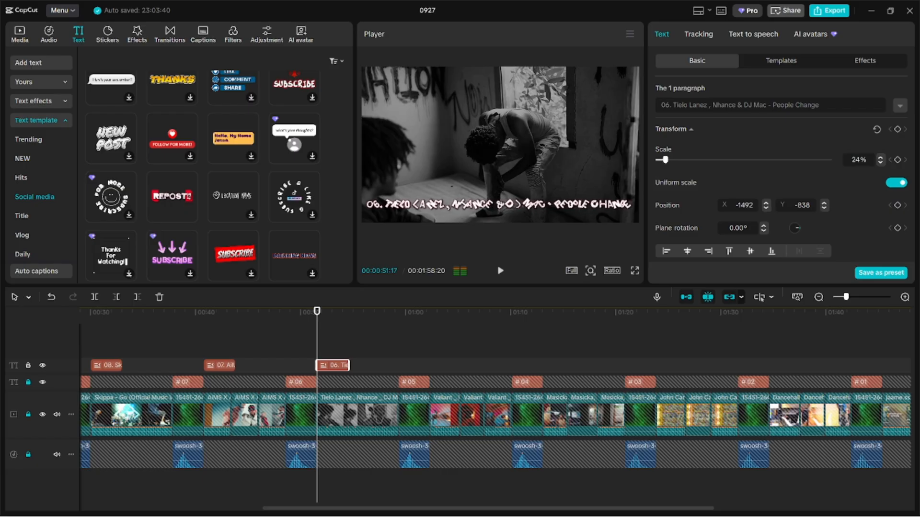
left_click_drag(498, 205, 495, 203)
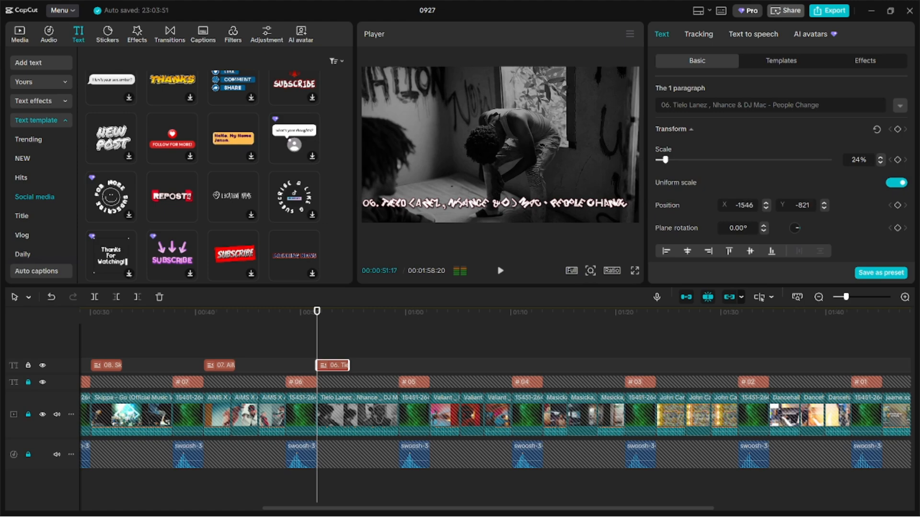
- Paste a copy of the song title at 00:01:02:10, where the Valiant clip begins after the #05 card
left_click(441, 312)
left_click_drag(440, 312, 430, 311)
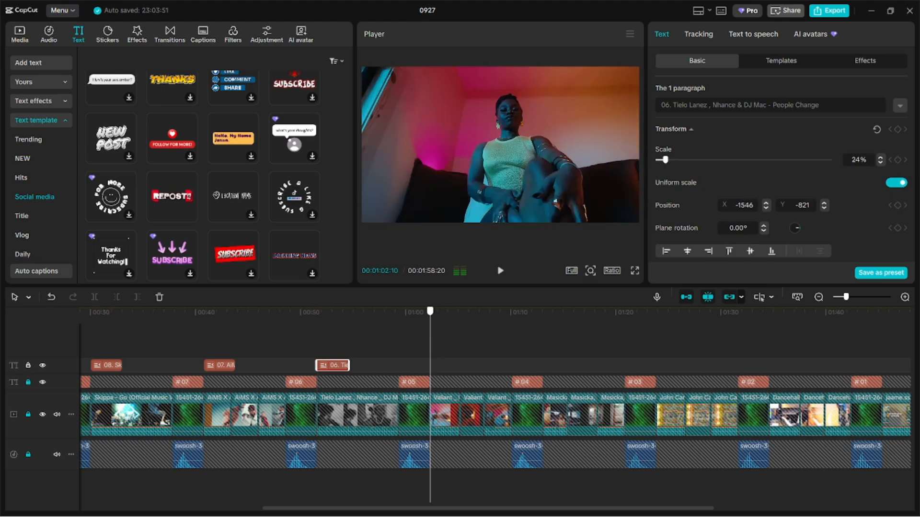
left_click(446, 357)
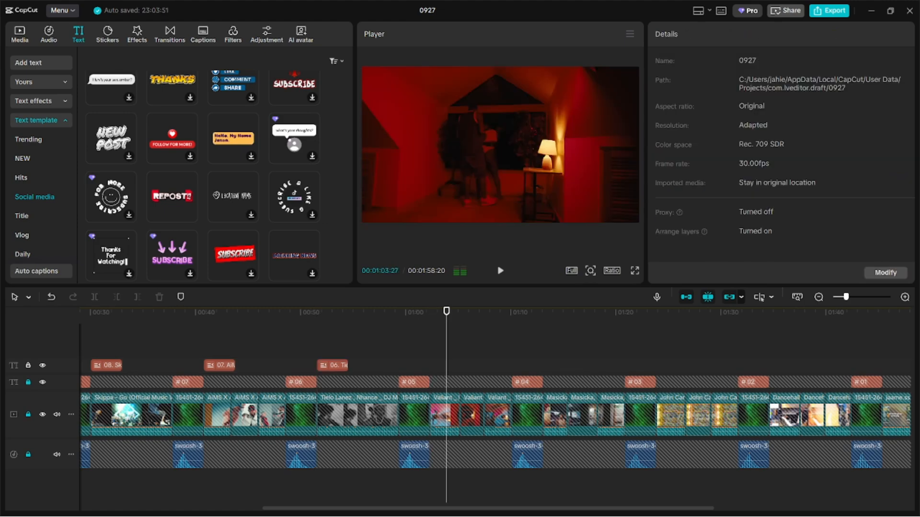
left_click_drag(447, 312, 430, 312)
key("ctrl+v")
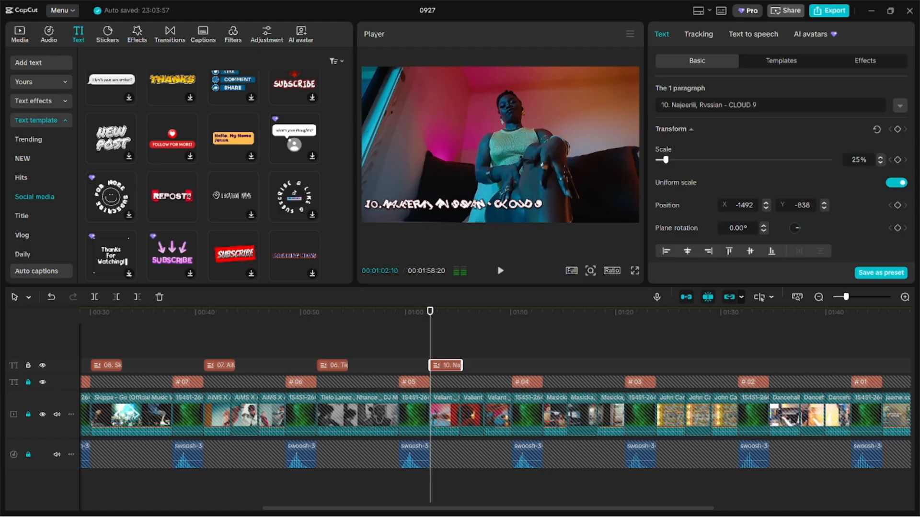
- Change the text of the title over the Valiant clip to "05. Valiant & Rvssian - Passenger Princess"
left_click(757, 105)
key("ctrl+a")
key("BackSpace")
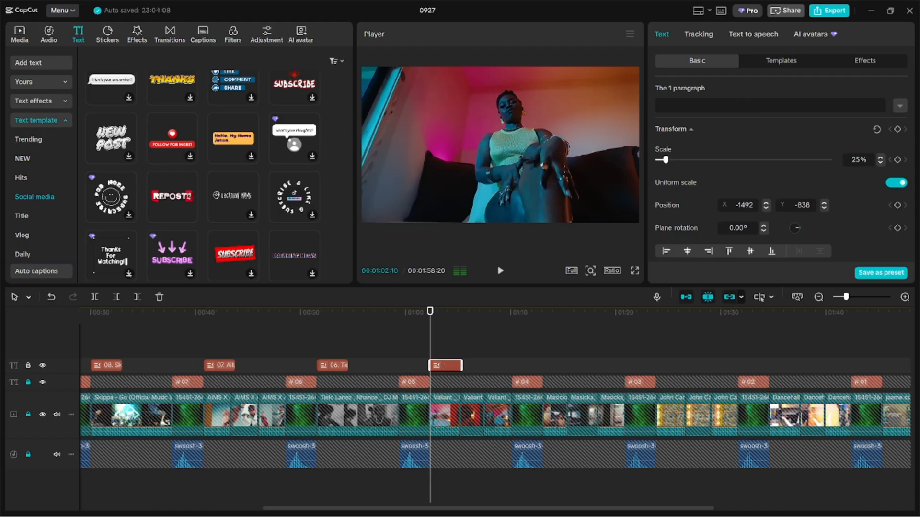
type("05. Valiant & Rvssian - Passenger Princess")
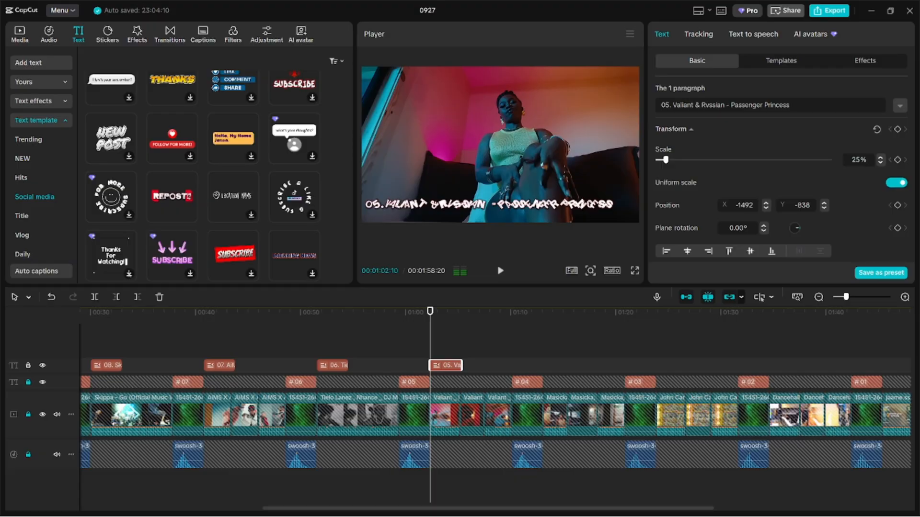
- Scale the Valiant song title to 22% and move it into the lower-left corner of the frame at X -1563, Y -854
left_click(880, 163)
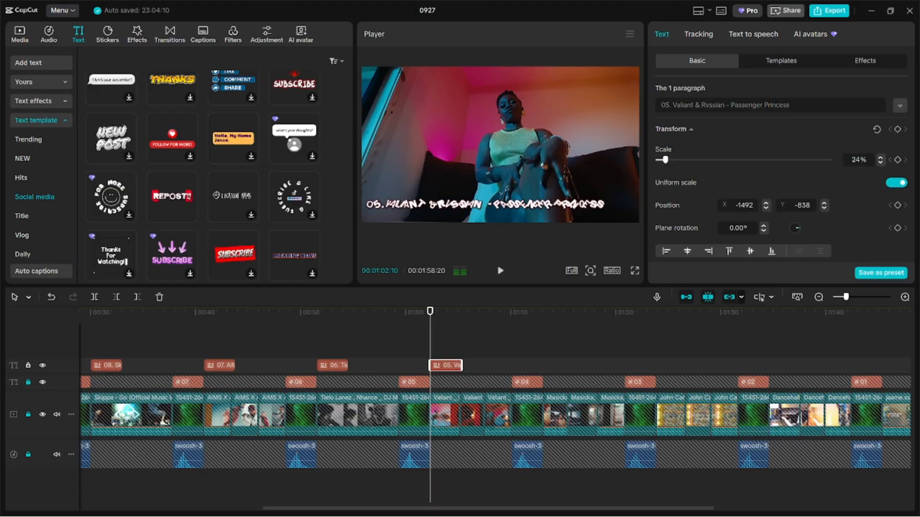
left_click(879, 163)
left_click(880, 163)
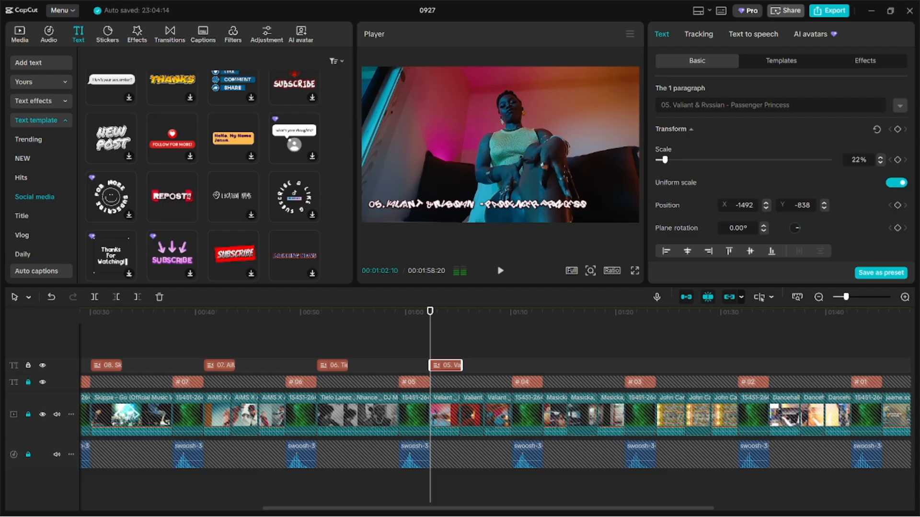
left_click_drag(478, 204, 472, 206)
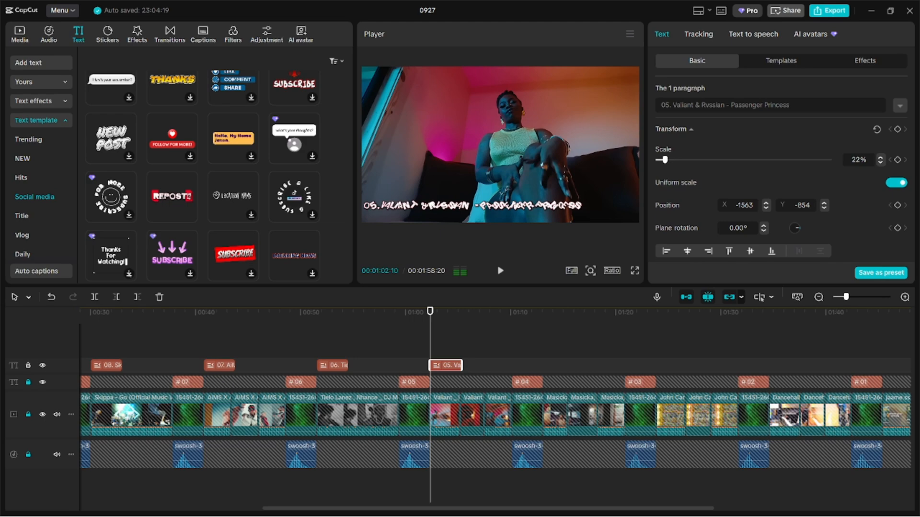
- Paste a copy of the song title at 00:01:13:03, where the first clip after the #04 card begins
left_click(538, 312)
left_click_drag(538, 312, 543, 312)
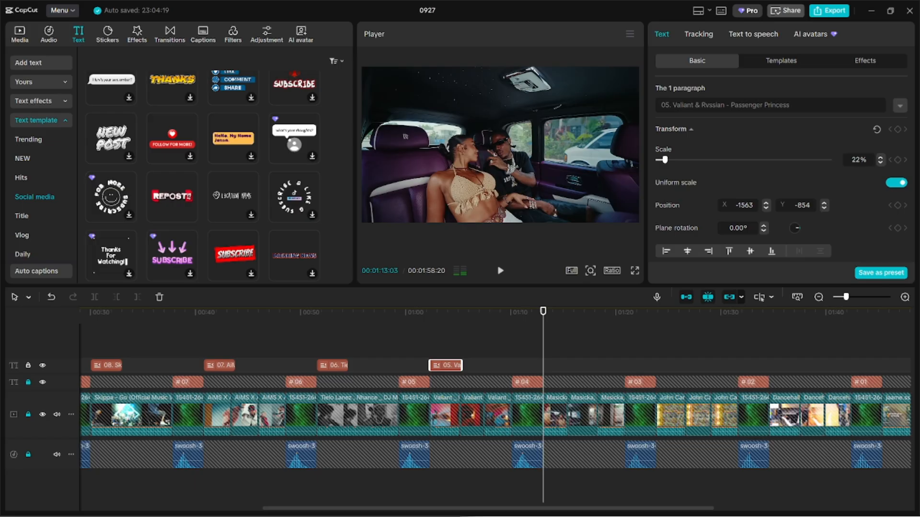
left_click(561, 366)
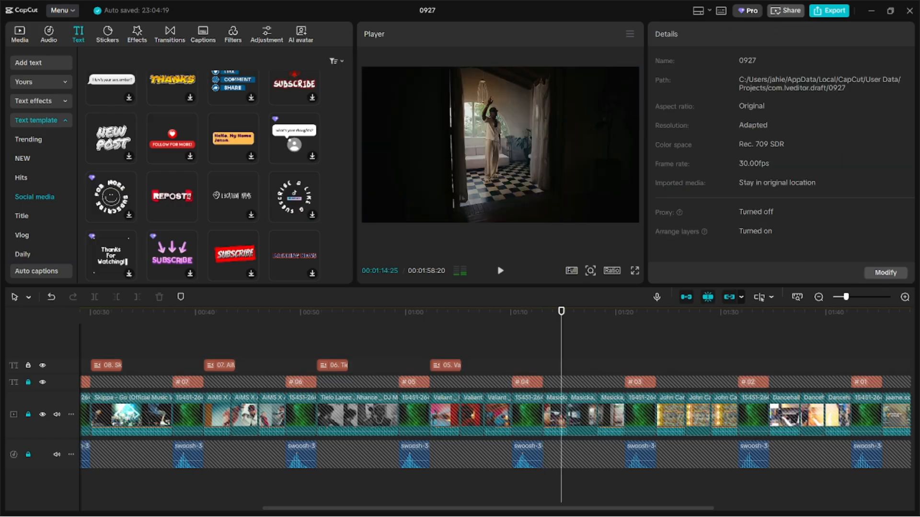
key("Up")
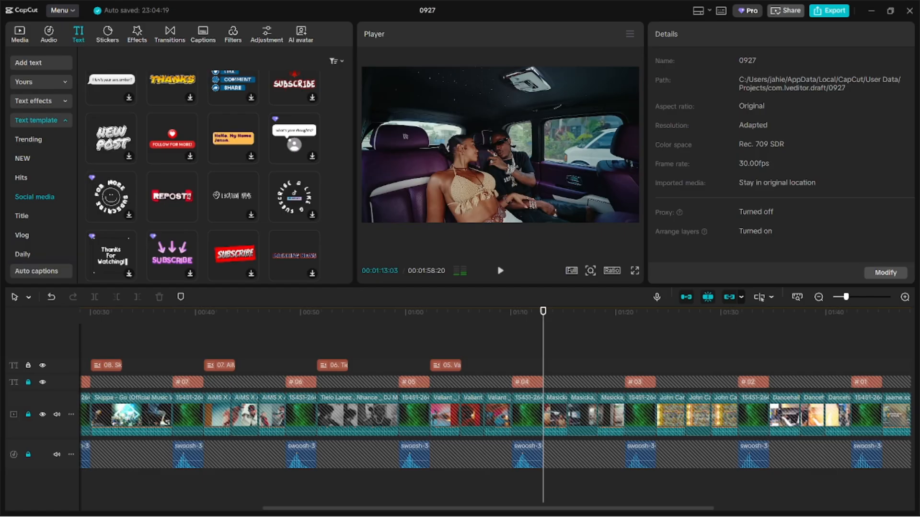
key("ctrl+v")
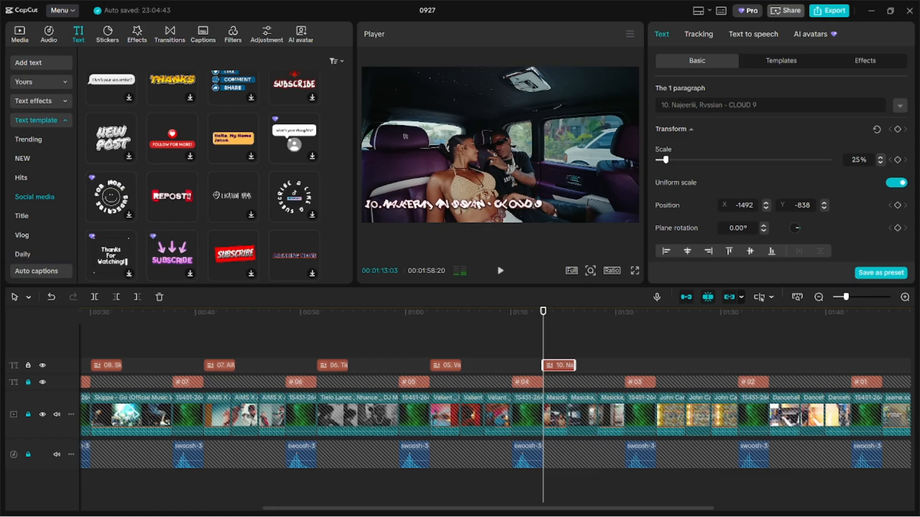
- Change the text of the title over the Masicka clip to "04. Masicka, Rvssian - Rich Sex"
left_click(759, 105)
left_click_drag(759, 105, 741, 105)
left_click(759, 105)
key("ctrl+a")
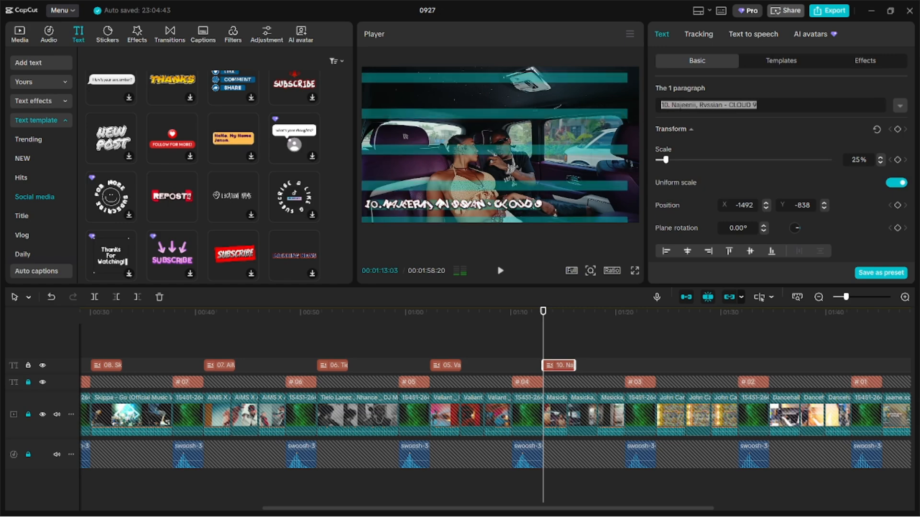
key("BackSpace")
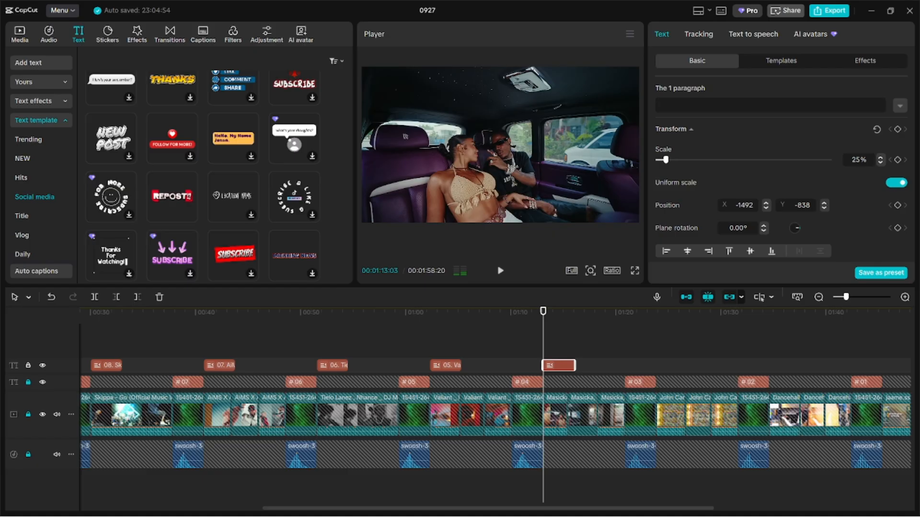
type("04. Masicka, Rvssian - Rich Sex")
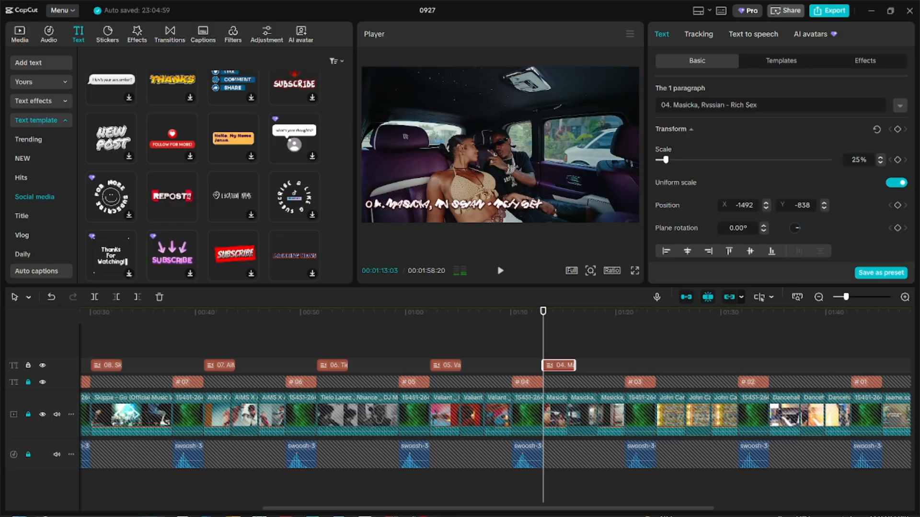
- Paste a copy of the song title at 00:01:23:26, where the first clip after the #03 card begins
left_click_drag(488, 509, 587, 509)
left_click(475, 312)
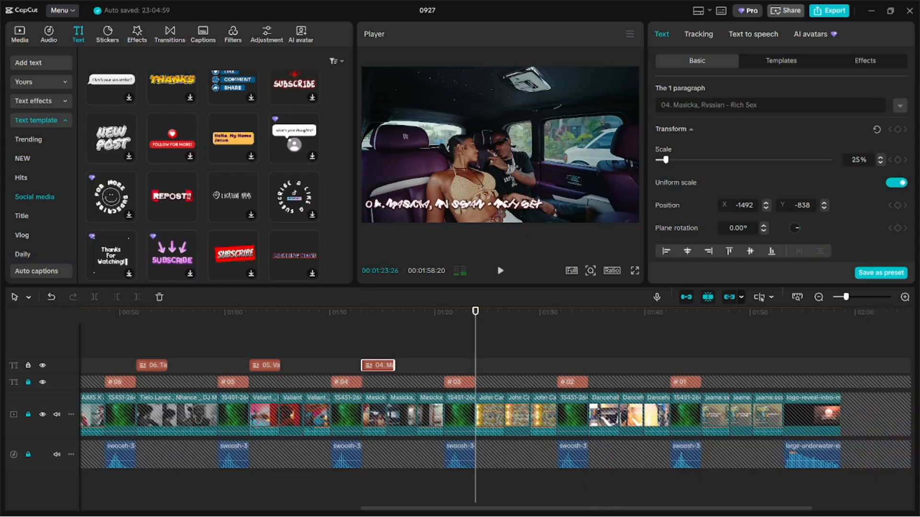
left_click(483, 365)
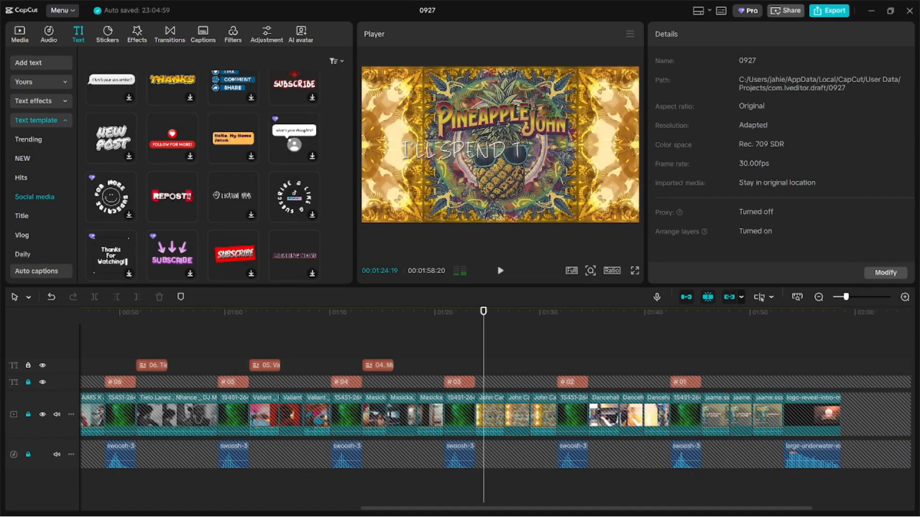
left_click(471, 365)
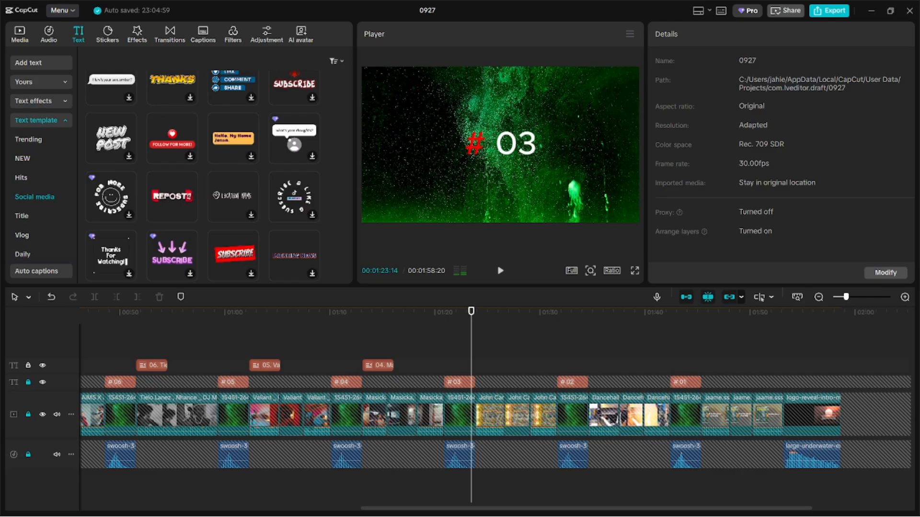
left_click(475, 312)
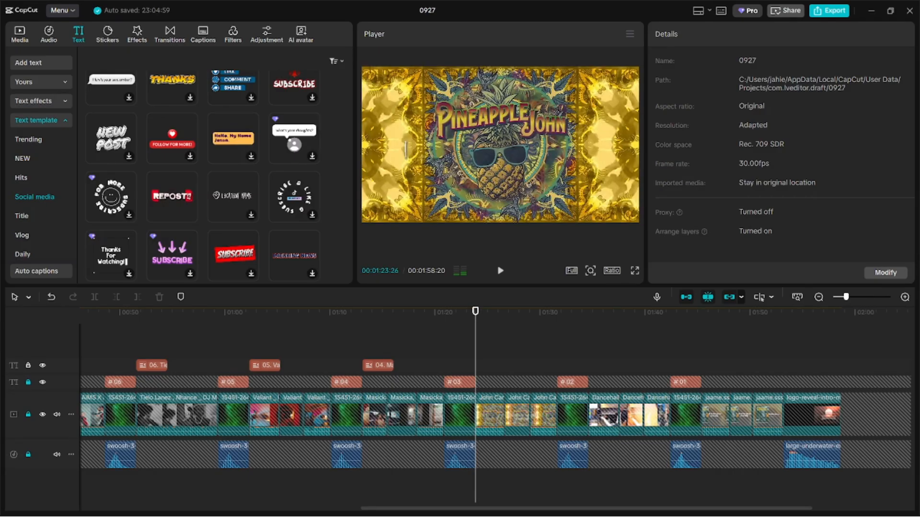
key("ctrl+v")
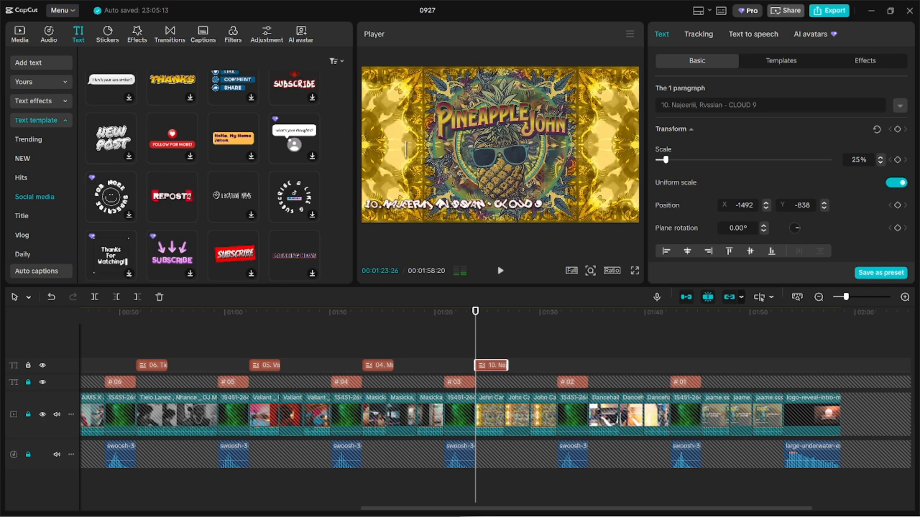
- Change the text of the title over the Pineapple John clip to "03. John Carter Cash - PINEAPPLE JOHN"
left_click_drag(761, 105, 659, 104)
key("BackSpace")
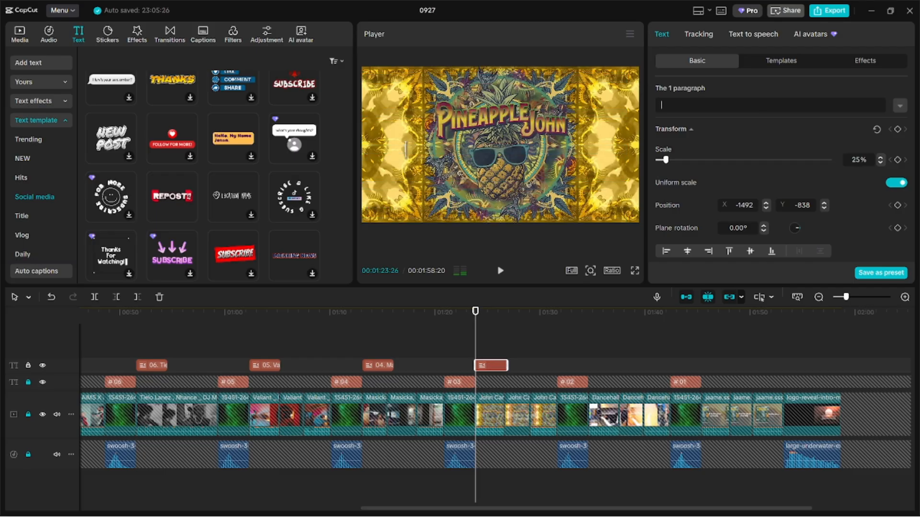
type("03. John Carter Cash - PINEAPPLE JOHN")
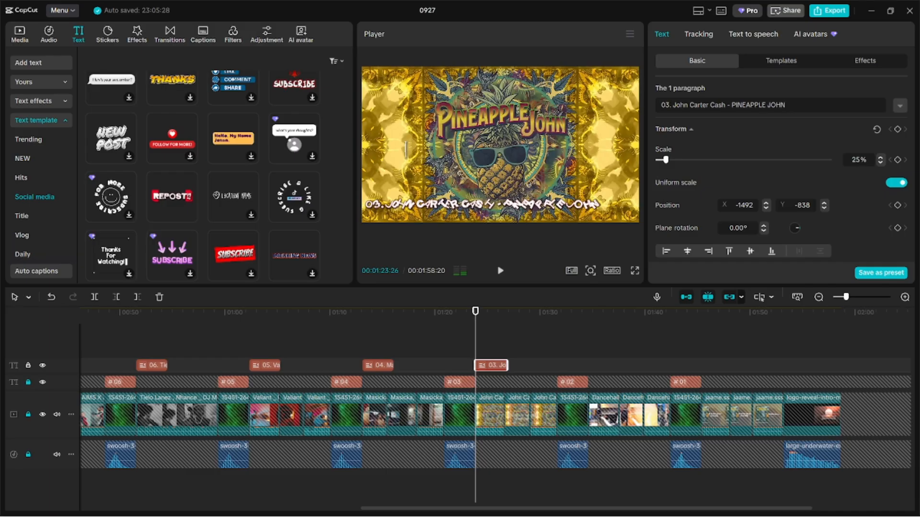
- Paste a copy of the song title at 00:01:34:19 after the #02 card and change its text to "02. Dancehall Jealousy - VYBZ KARTEL"
left_click(588, 313)
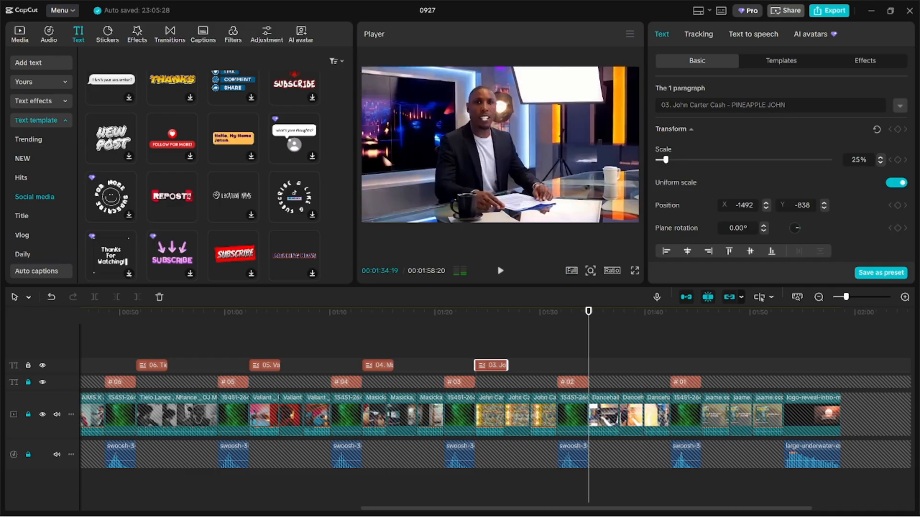
key("ctrl+v")
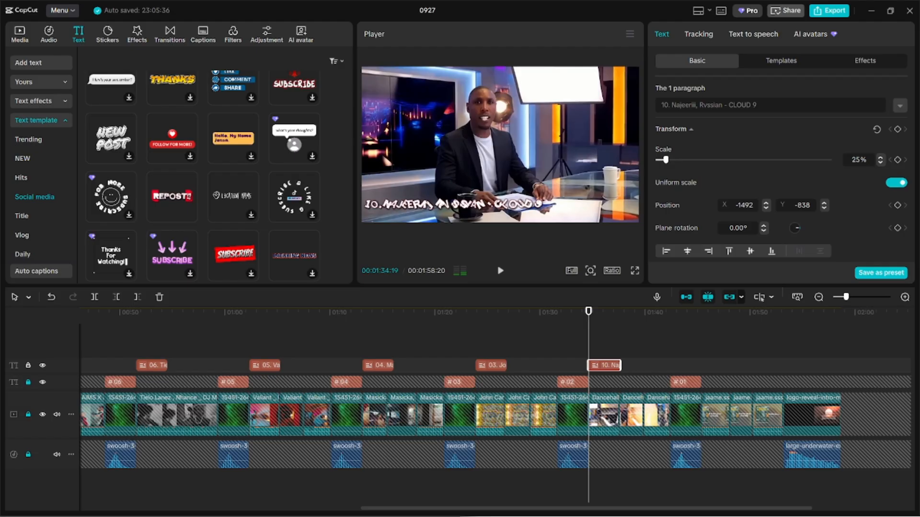
double_click(664, 105)
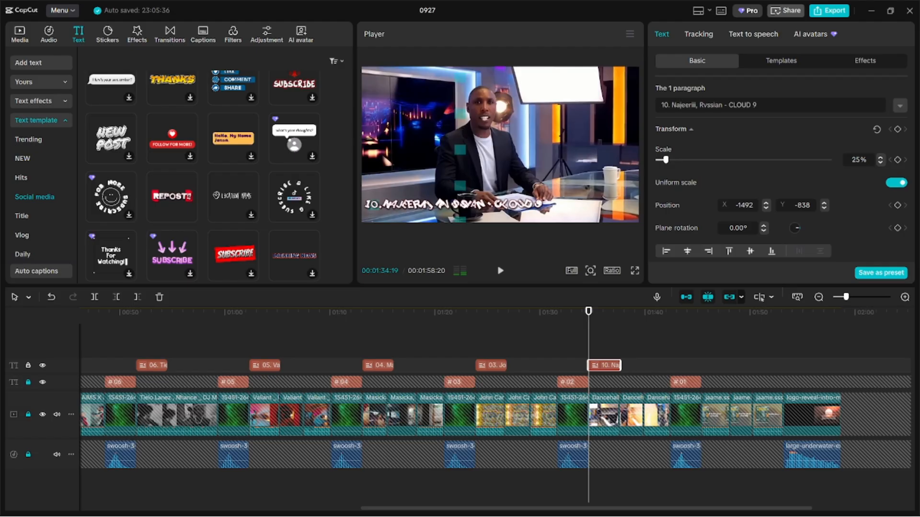
key("ctrl+a")
type("02. Dancehall Jealousy - VYBZ KARTEL")
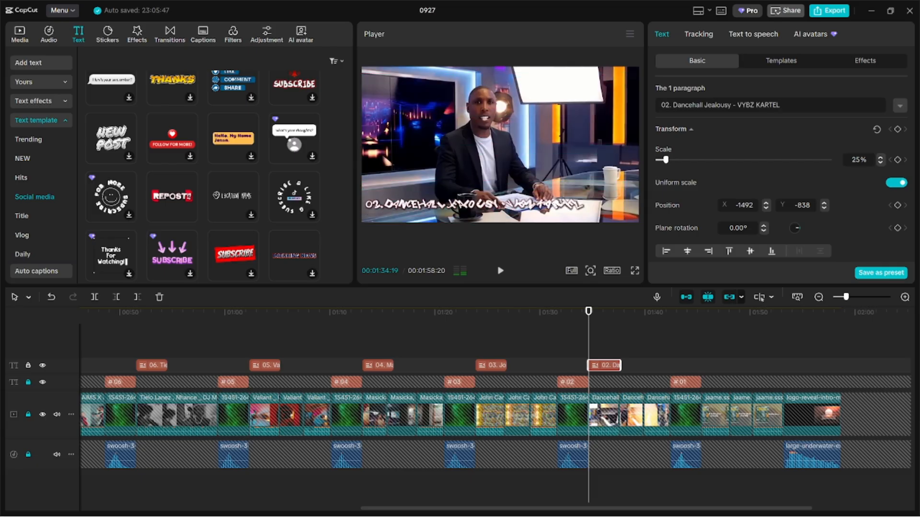
- Paste a copy of the song title at 00:01:45:12, where the first clip after the #01 card begins
left_click(702, 312)
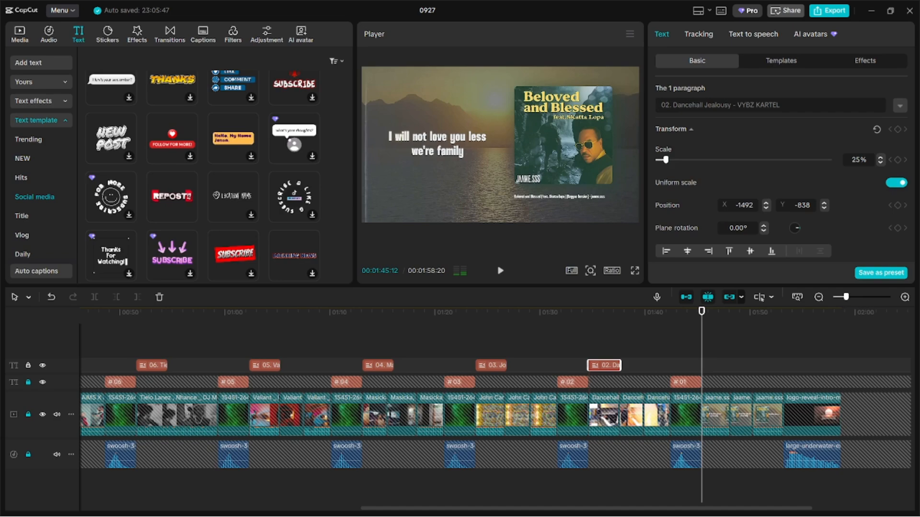
key("ctrl+v")
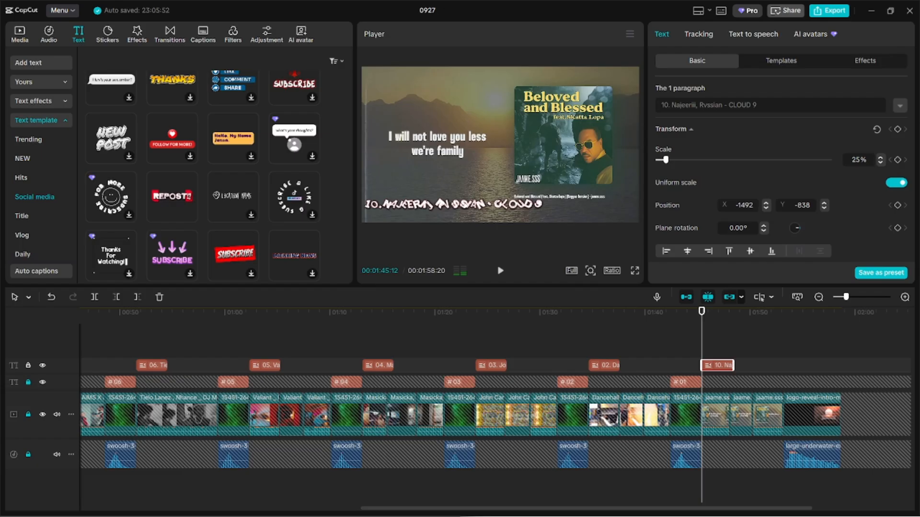
- Change the title after the #01 card to "01. jaame.sss - Beloved and Blessed feat. Skatta Lopa" and scale it to 21%
left_click_drag(757, 105, 699, 105)
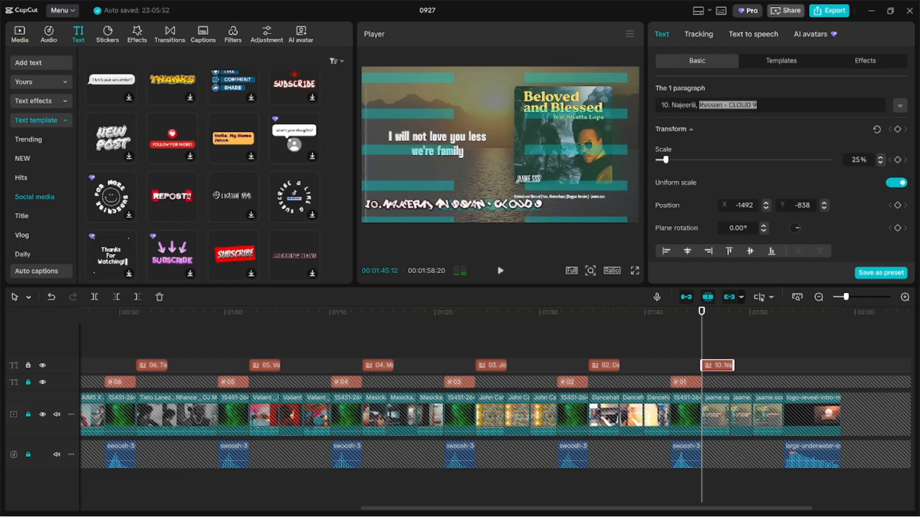
key("BackSpace")
key("BackSpace")
key("BackSpace")
key("BackSpace")
key("BackSpace")
key("BackSpace")
key("BackSpace")
key("BackSpace")
key("BackSpace")
key("BackSpace")
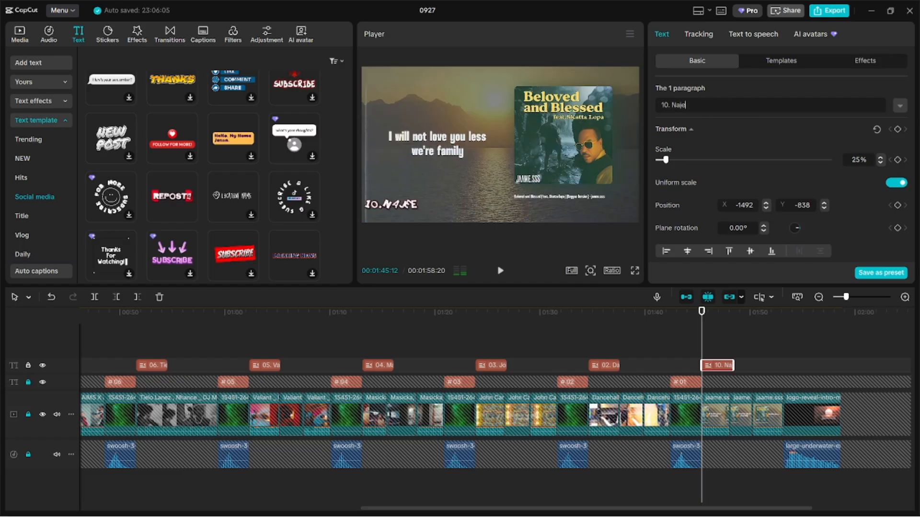
key("BackSpace")
key("BackSpace")
key("BackSpace")
key("BackSpace")
key("BackSpace")
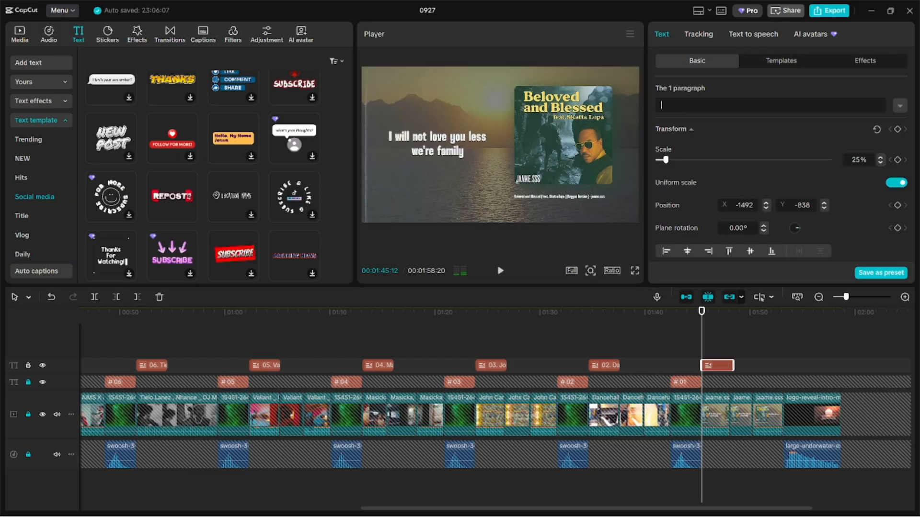
type("01. jaame.sss - Beloved and Blessed (feat. Skatta Lopa)")
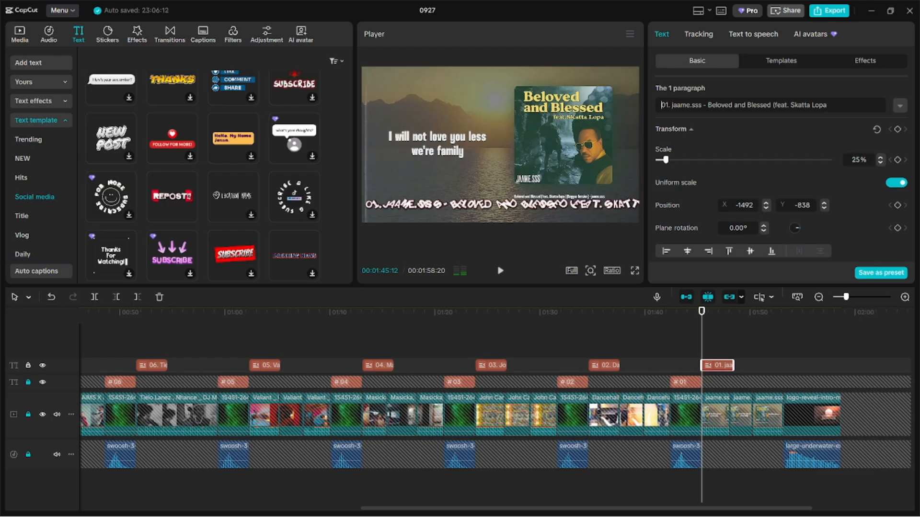
key("BackSpace")
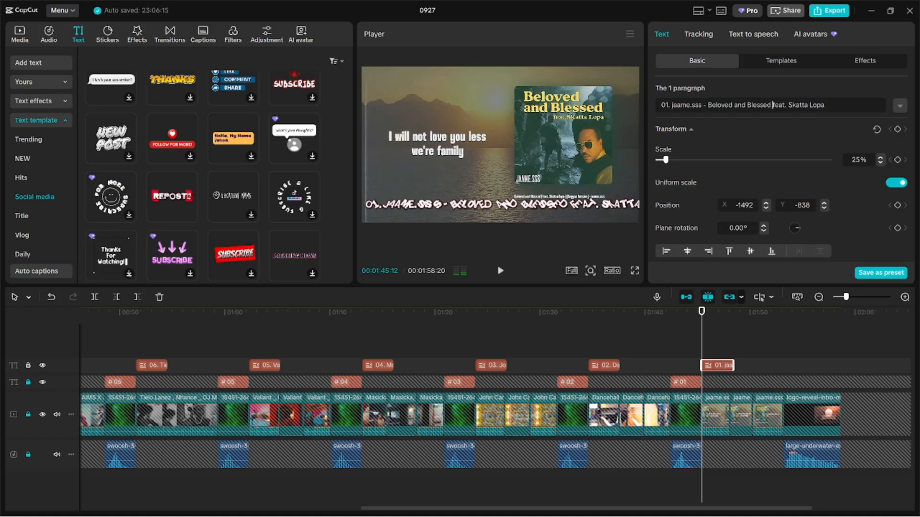
left_click_drag(665, 160, 664, 160)
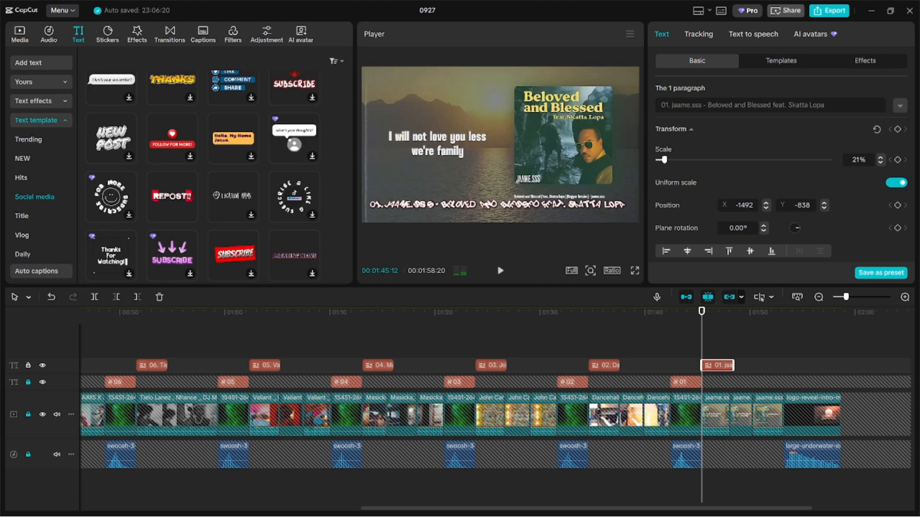
- Return the playhead to the #10 card at 00:00:05:15 and lock the track holding the song titles
left_click_drag(701, 312, 168, 311)
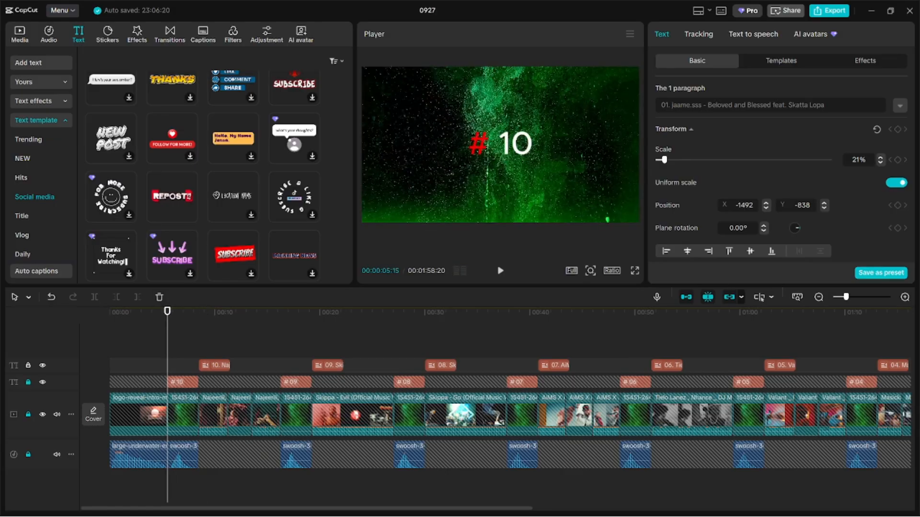
left_click(20, 34)
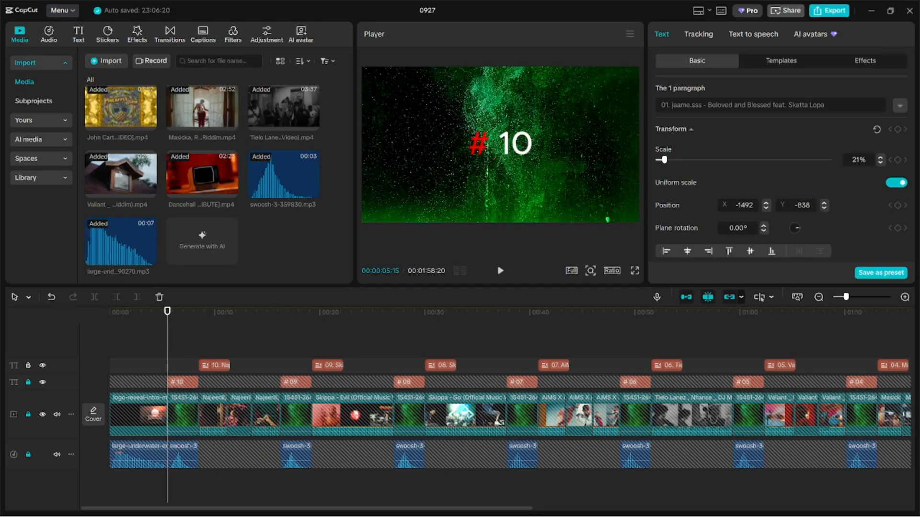
left_click(27, 365)
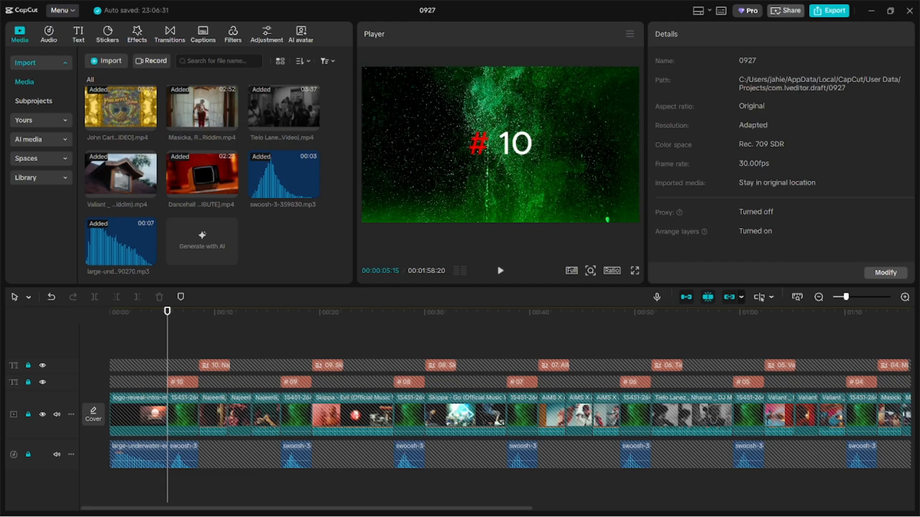
- Place the green-screen subscribe video on a new track above the titles at 00:00:31:16, over the start of the Skippa - Go clip
scroll(496, 407, "down", 4)
scroll(496, 407, "up", 2)
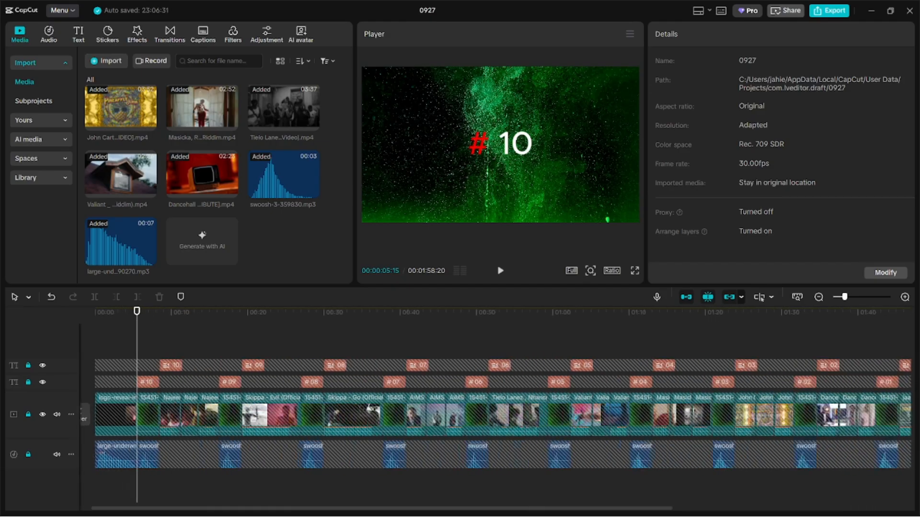
scroll(496, 407, "down", 3)
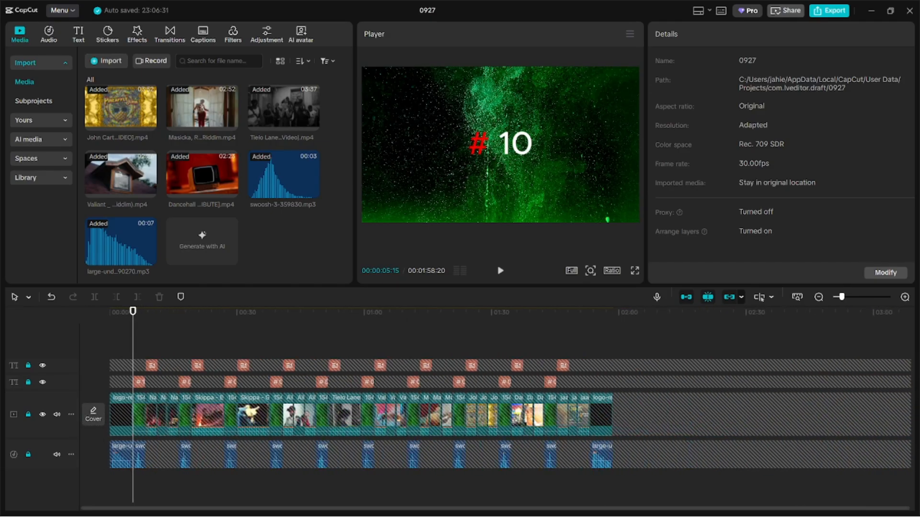
left_click(243, 331)
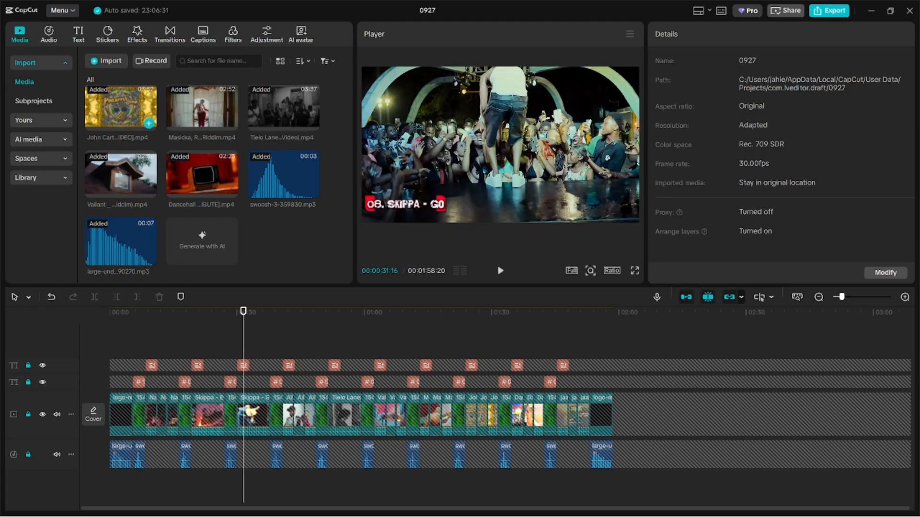
scroll(123, 113, "up", 4)
scroll(201, 182, "down", 4)
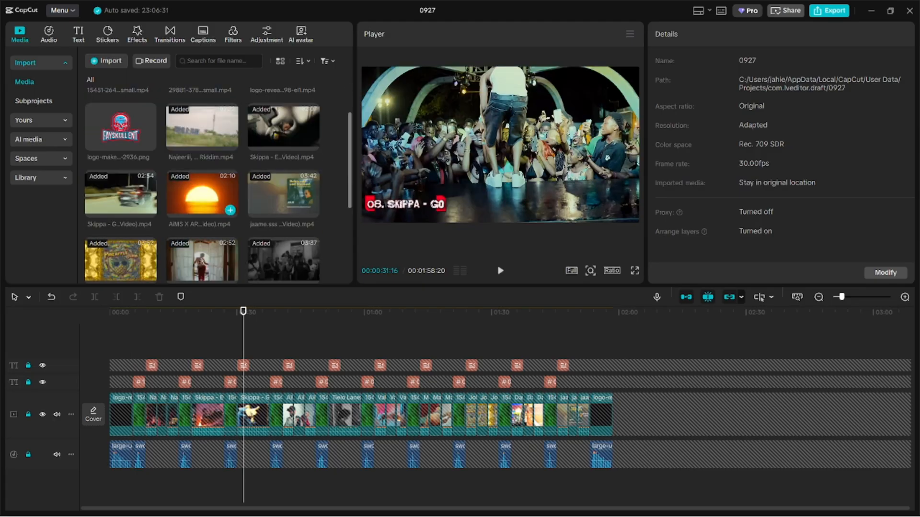
scroll(201, 182, "up", 5)
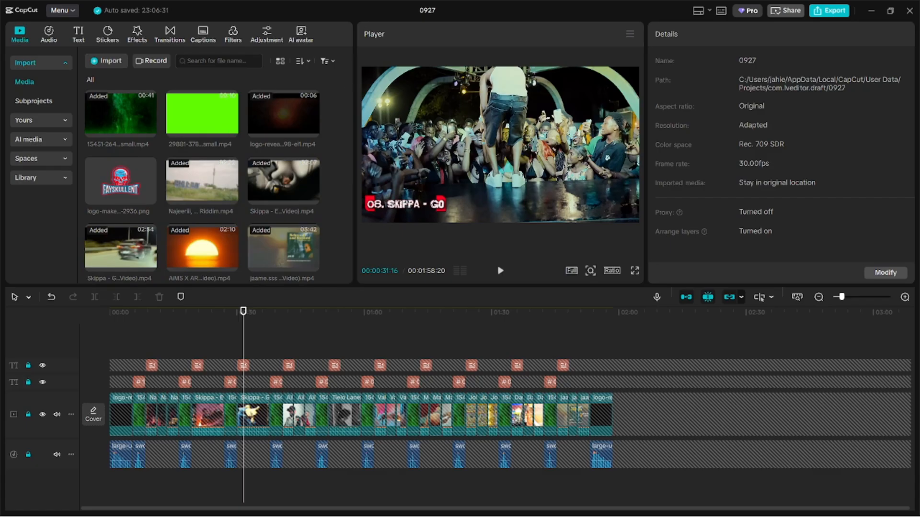
left_click_drag(206, 115, 264, 369)
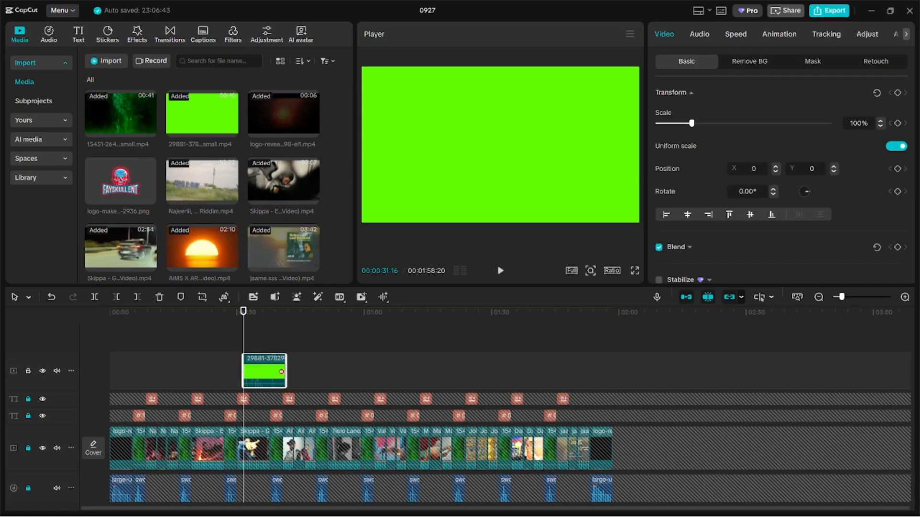
- Remove the subscribe clip's green background with Chroma key, using intensity 23 and shadow 12, and play back the overlay
left_click(249, 312)
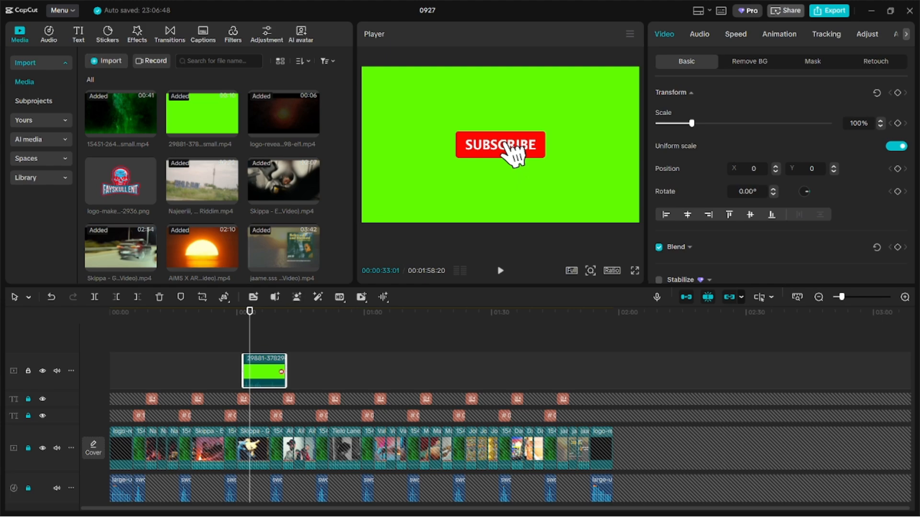
left_click(749, 61)
left_click(659, 149)
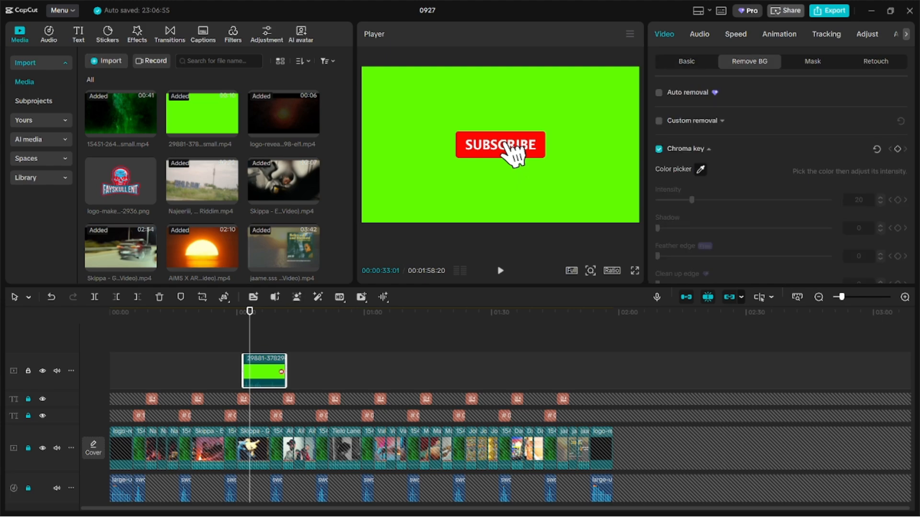
left_click(590, 143)
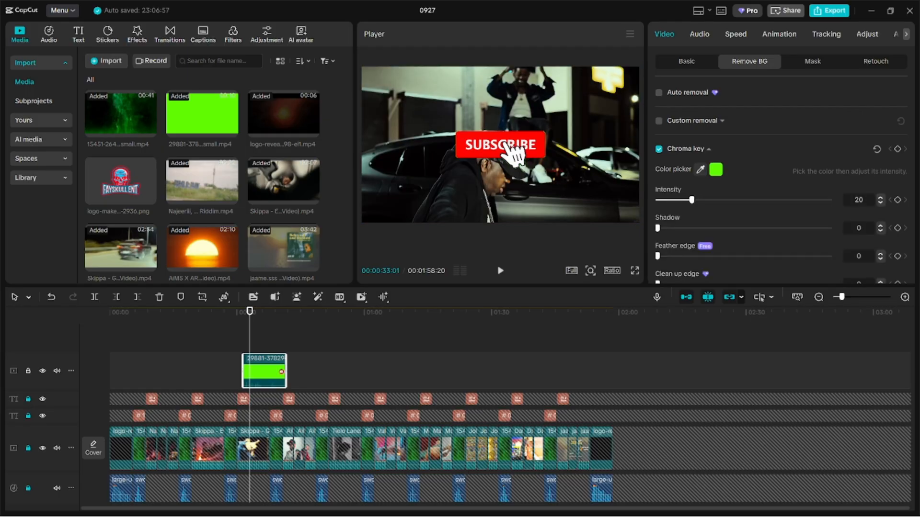
left_click_drag(657, 228, 697, 200)
key("space")
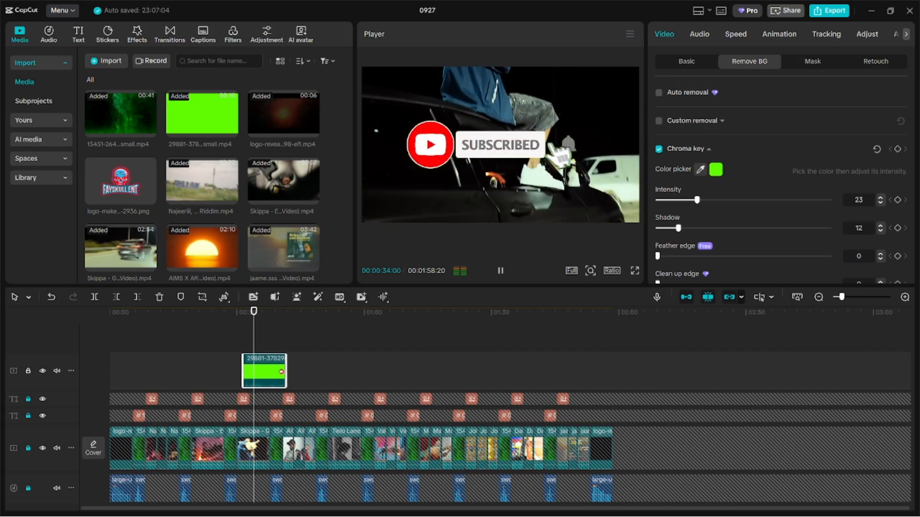
- Stop playback, shrink the subscribe overlay and move it to the upper-left corner of the frame, at about X -1036, Y 820
key("space")
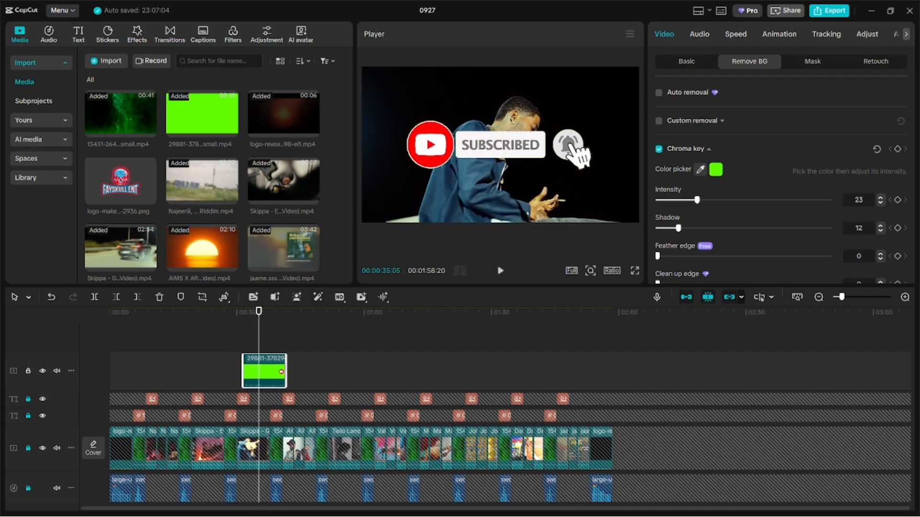
left_click_drag(639, 222, 587, 193)
left_click_drag(500, 145, 425, 85)
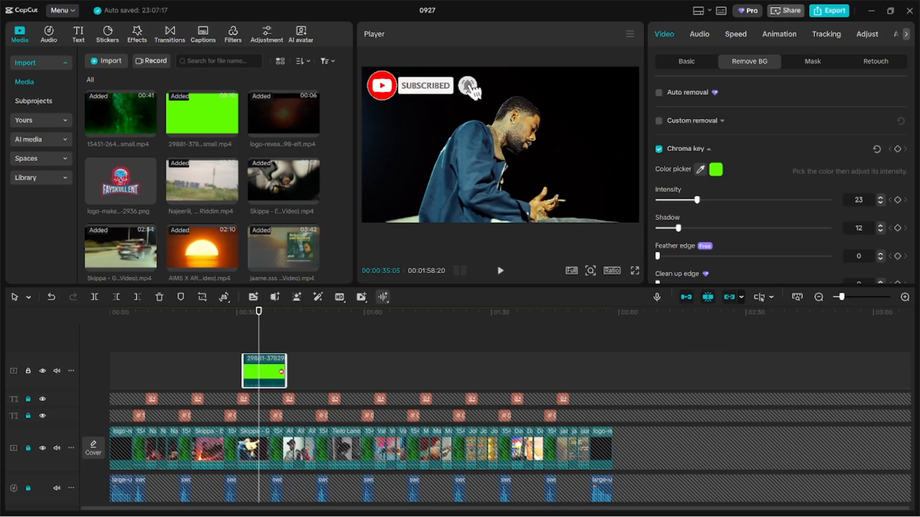
- Paste copies of the subscribe clip at 00:01:02:10 and 00:01:34:19 on its track and lock that track
left_click(383, 297)
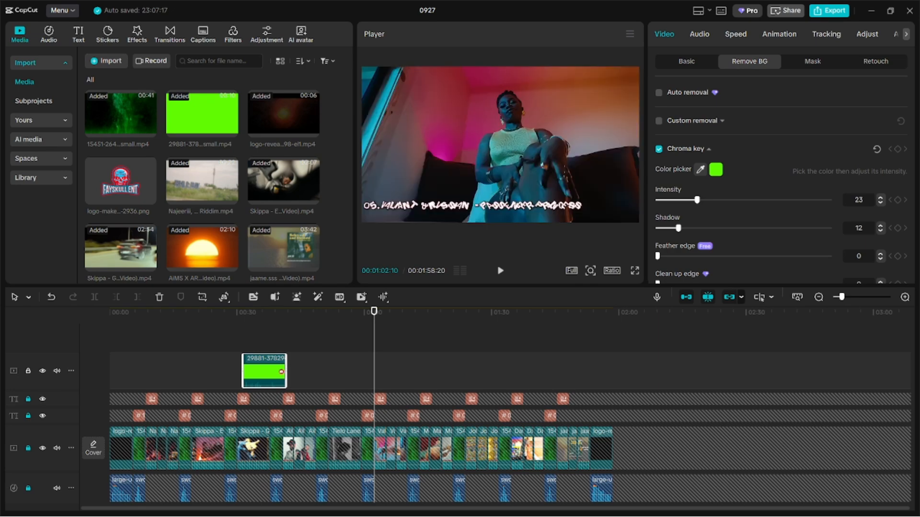
key("ctrl+v")
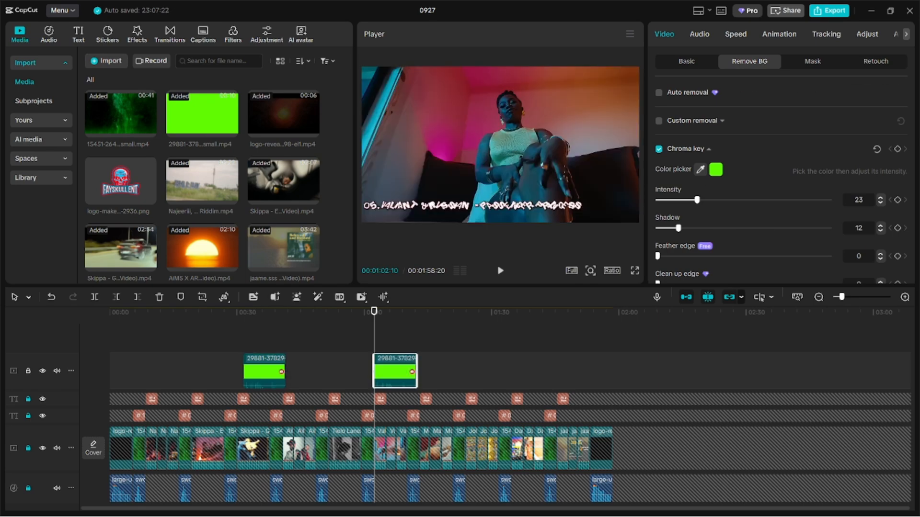
left_click(511, 312)
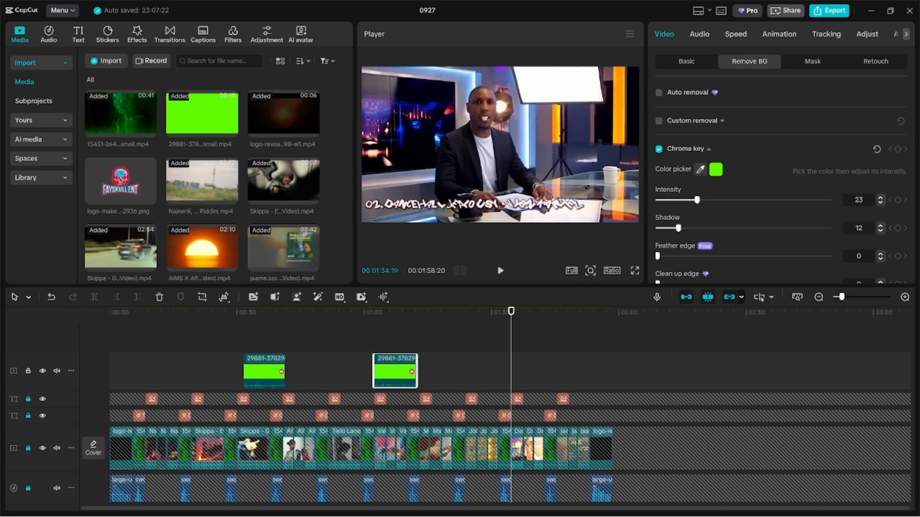
key("ctrl+v")
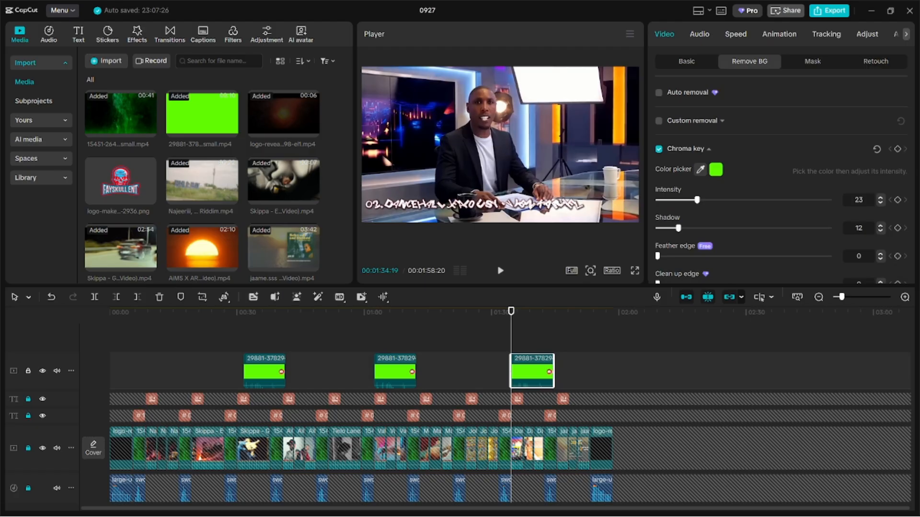
left_click(28, 371)
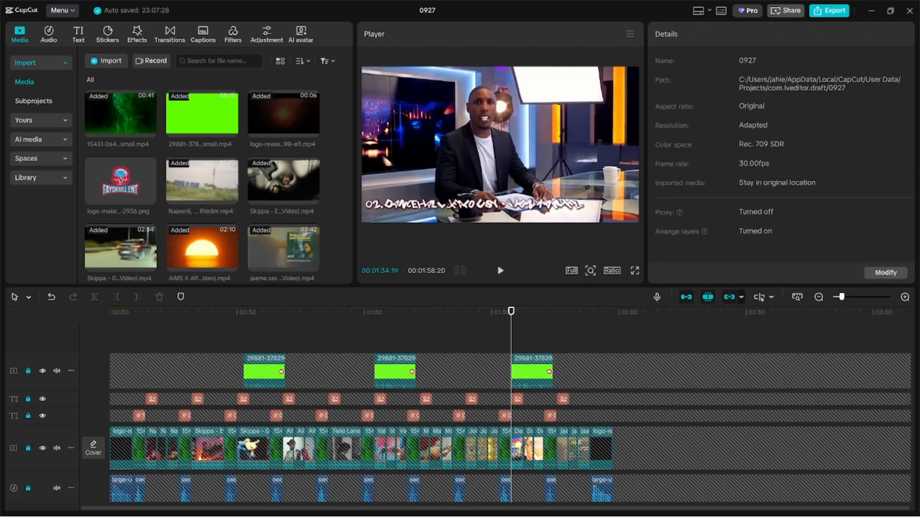
- Place the Fayskull Ent logo image on a new top track spanning the countdown for 00:01:44:20 and set its opacity to 82%
left_click_drag(120, 181, 590, 371)
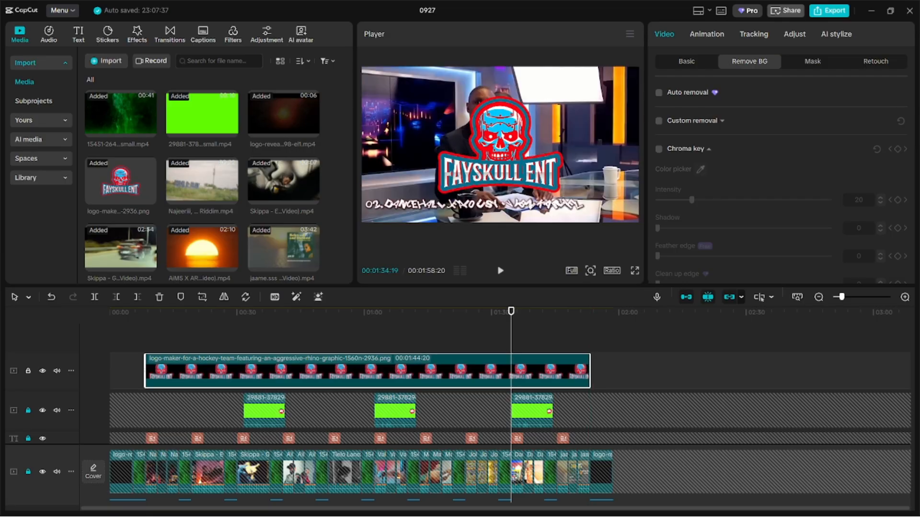
left_click(686, 61)
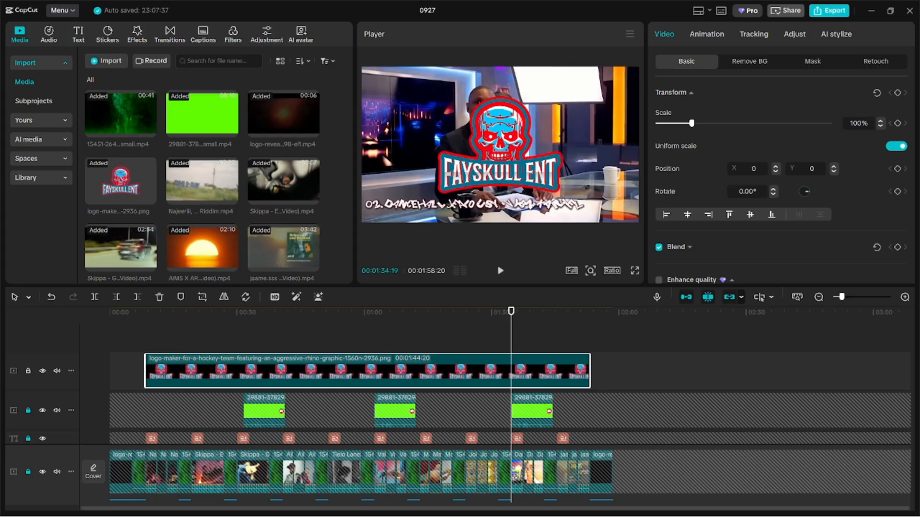
left_click(749, 62)
left_click(686, 61)
scroll(781, 177, "down", 4)
left_click(690, 161)
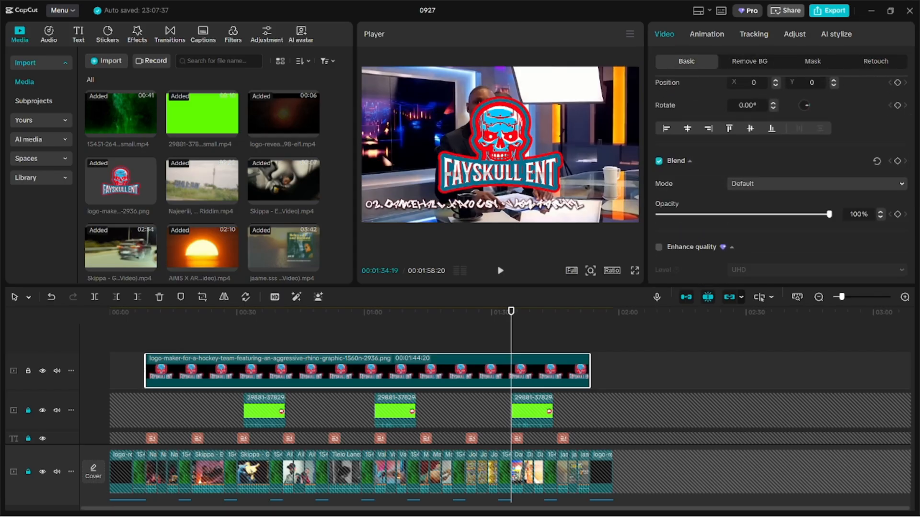
left_click_drag(829, 214, 798, 214)
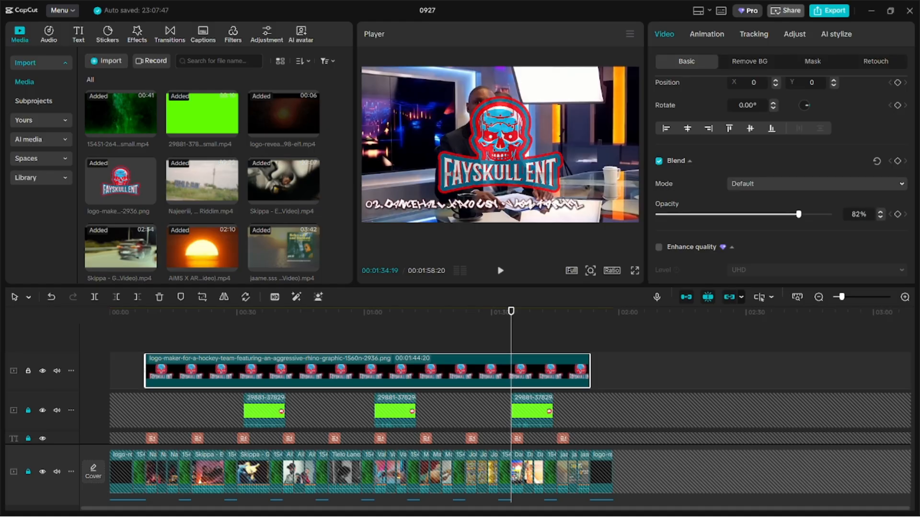
- Shrink the logo, move it to the right side of the frame at about X 1376, Y 87, and play the video from the start
left_click_drag(578, 222, 546, 192)
left_click_drag(500, 144, 600, 139)
left_click_drag(511, 312, 110, 311)
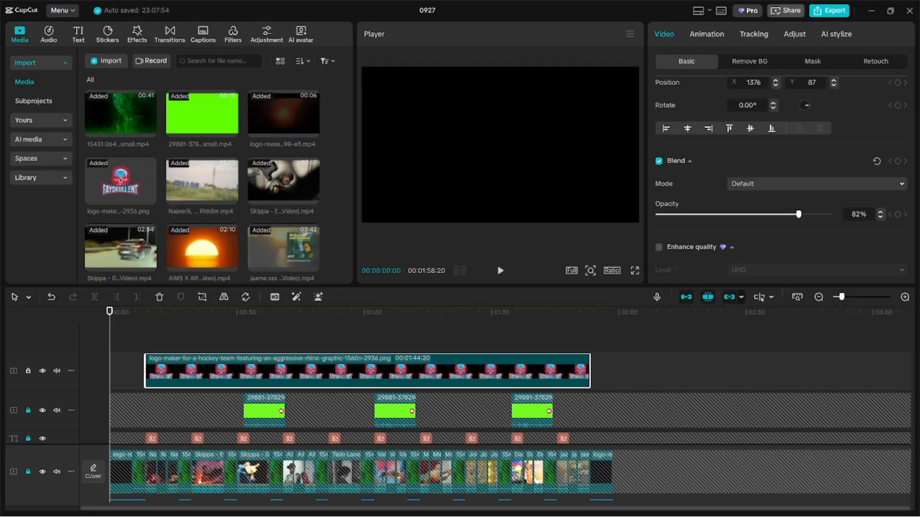
key("space")
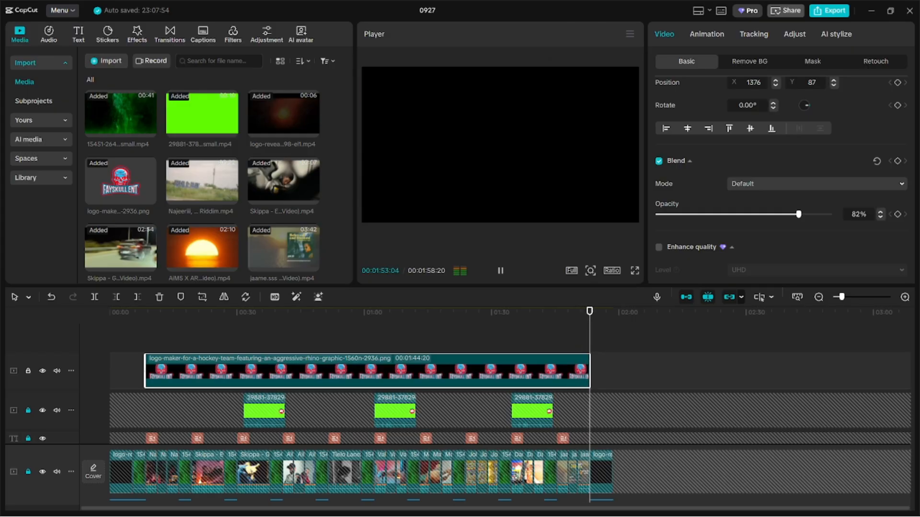
key("space")
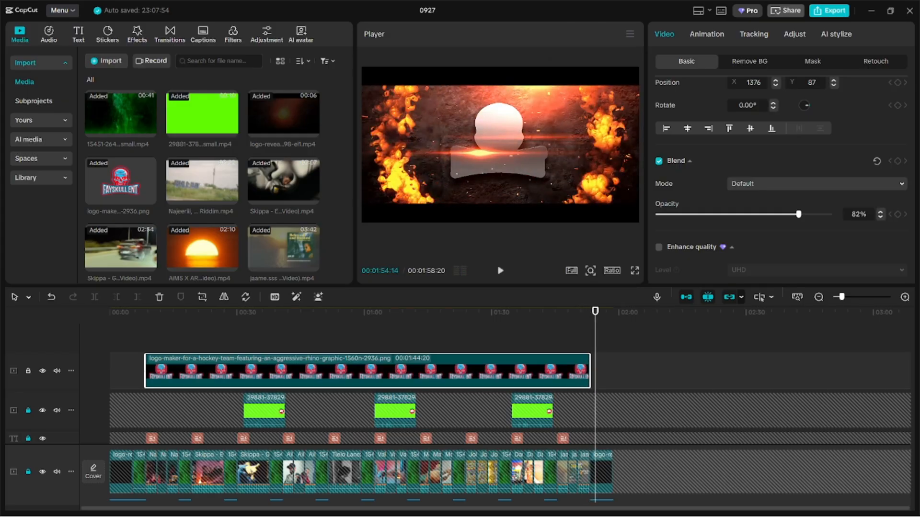
- Unlock the subscribe track and set the first subscribe clip's Chroma key to intensity 15 and shadow 19
left_click(28, 411)
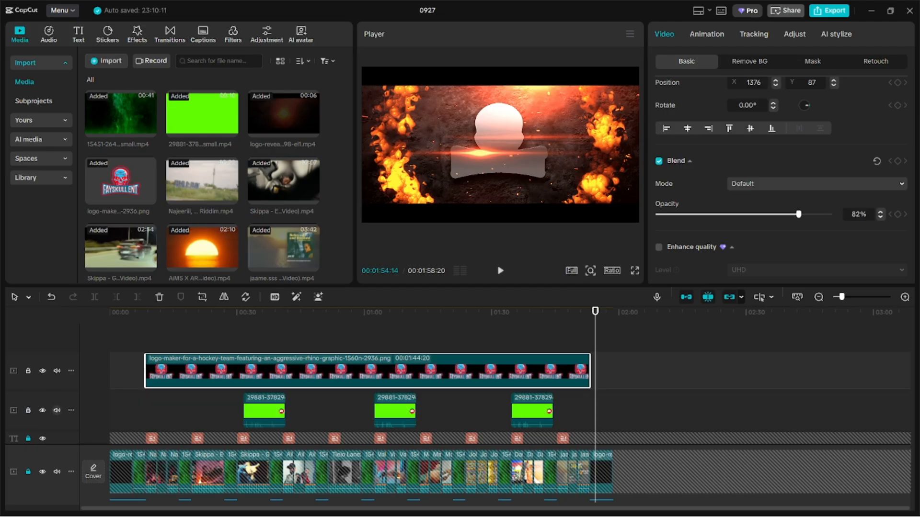
left_click(264, 411)
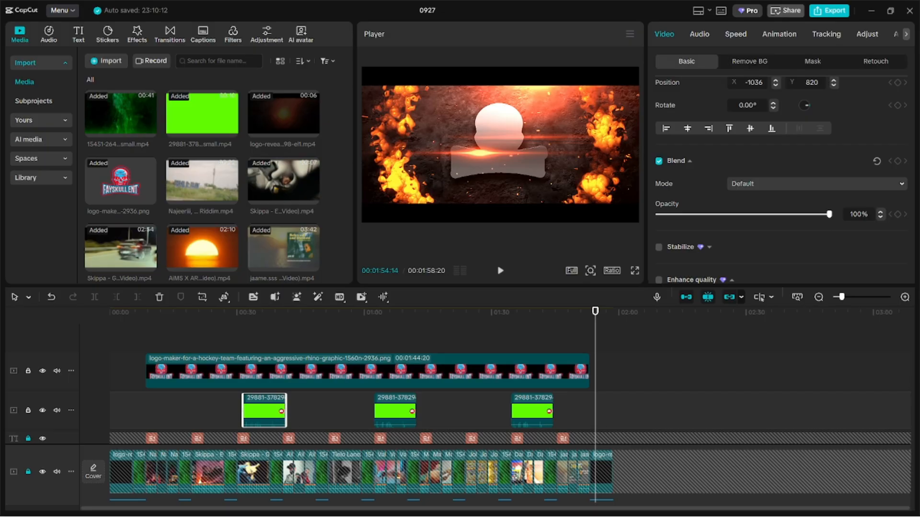
left_click(749, 62)
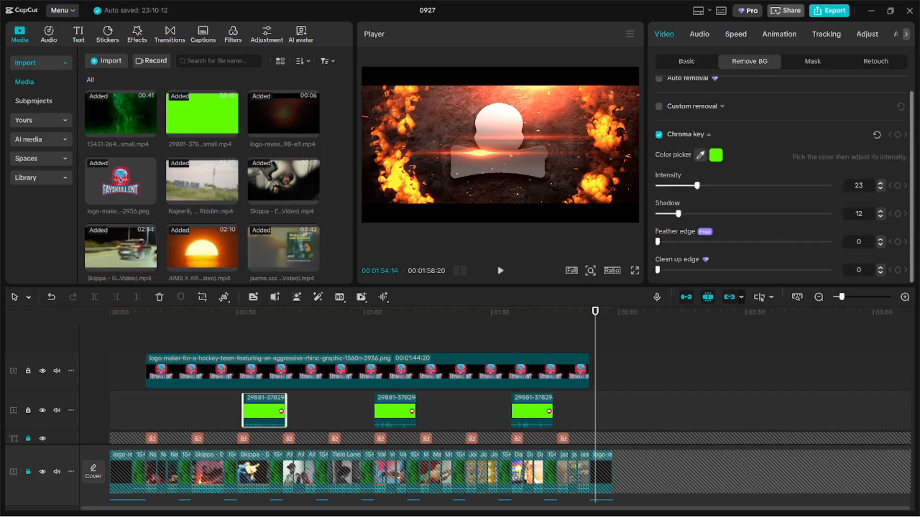
scroll(784, 180, "down", 1)
left_click(262, 313)
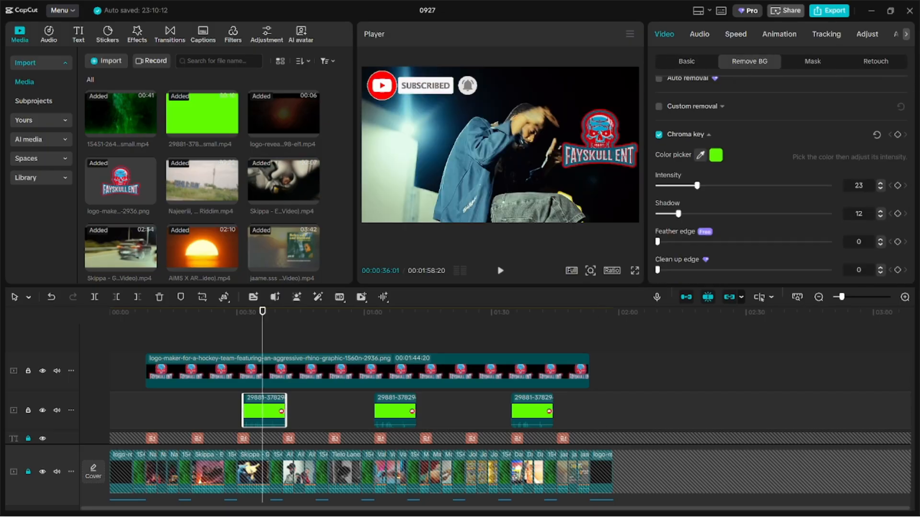
mouse_move(262, 312)
left_mouse_down()
mouse_move(270, 311)
mouse_move(260, 311)
left_mouse_up()
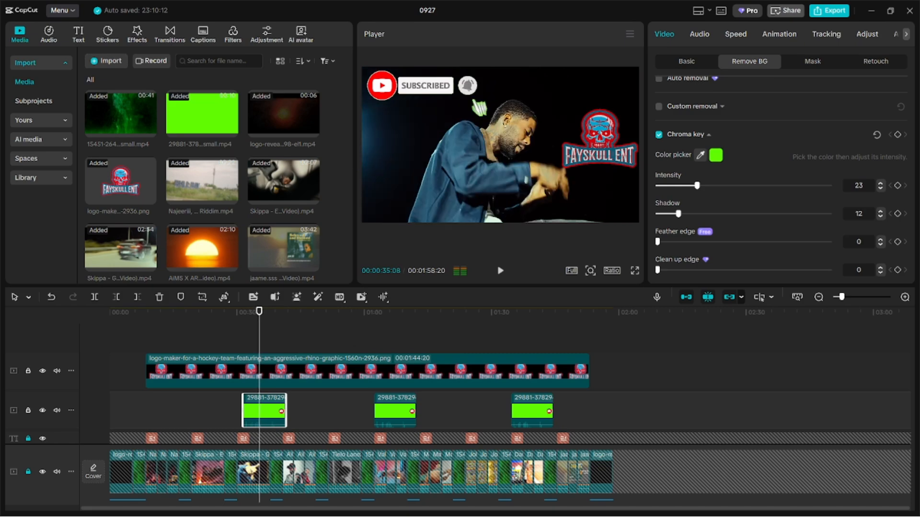
left_click_drag(677, 214, 657, 214)
left_click_drag(697, 185, 683, 185)
left_click_drag(657, 213, 689, 214)
- Review all timeline tracks from the video's end at 00:01:58:20, return to the start and scrub through the opening logo reveal
left_click(615, 312)
scroll(509, 412, "down", 3)
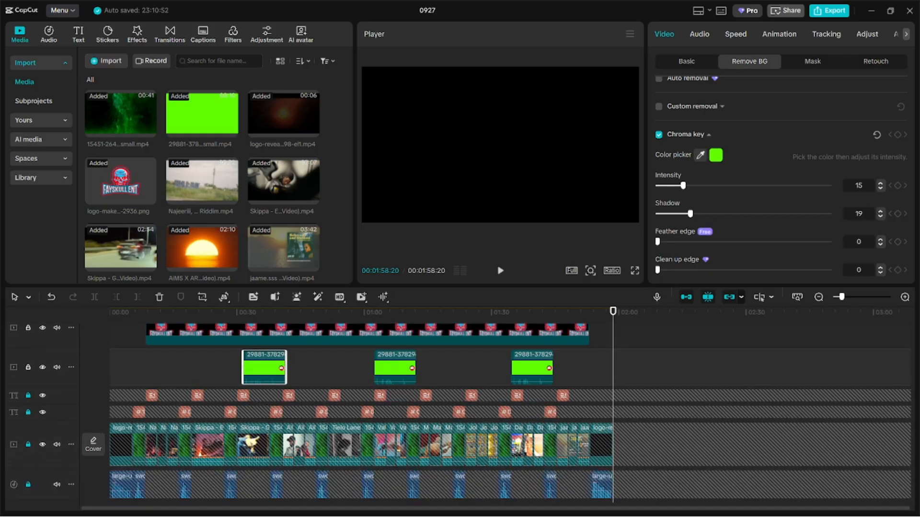
scroll(510, 412, "up", 3)
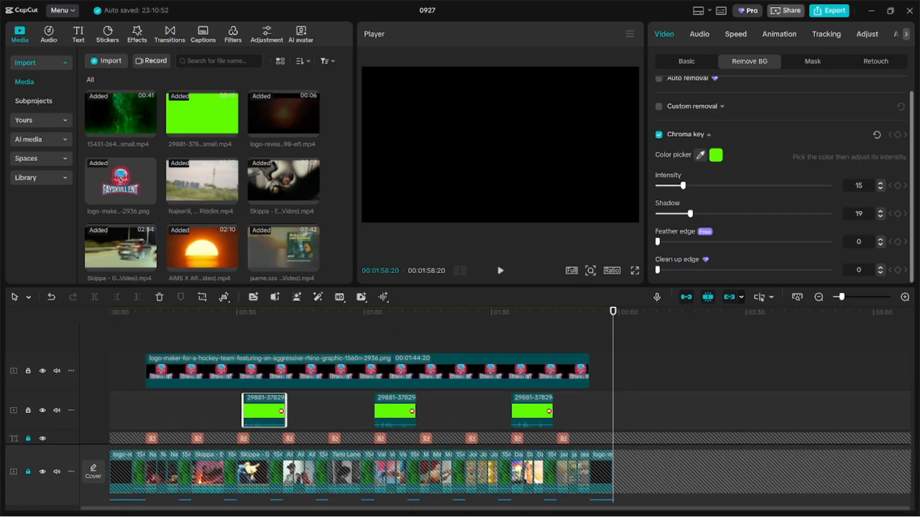
left_click(829, 11)
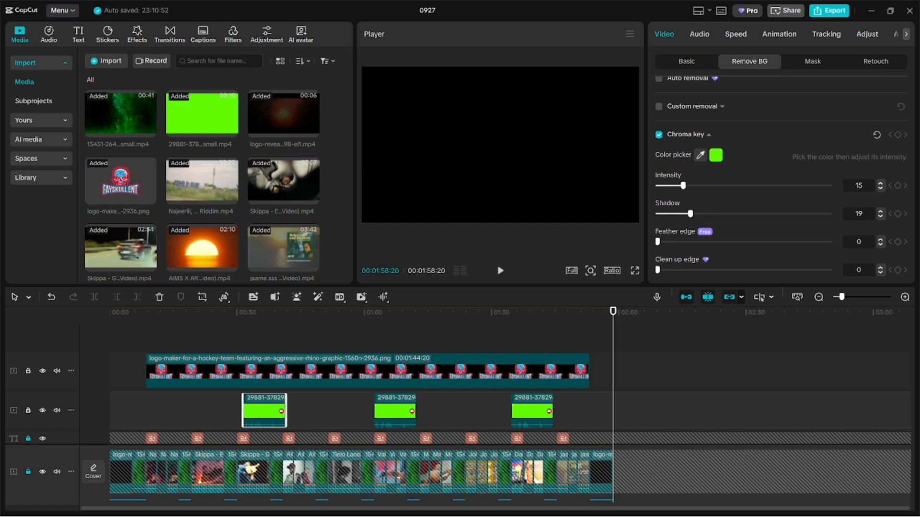
left_click_drag(612, 312, 110, 311)
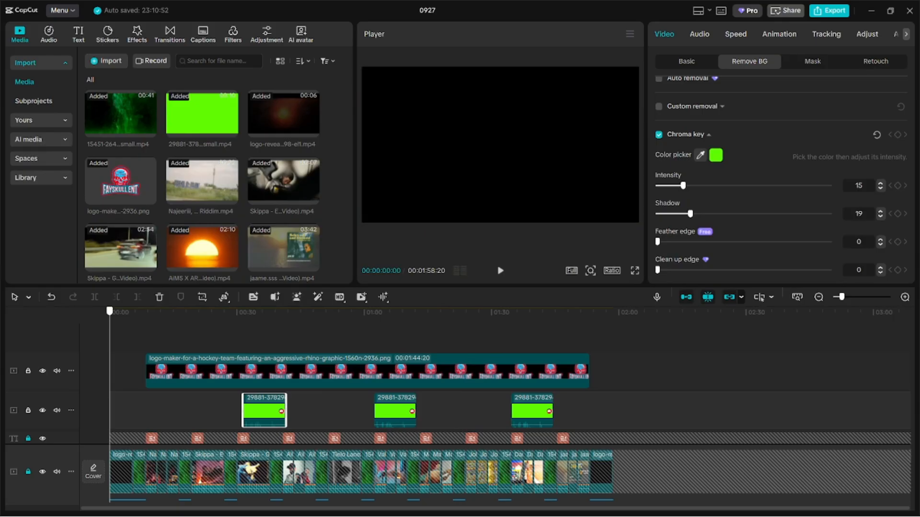
left_click_drag(110, 311, 122, 311)
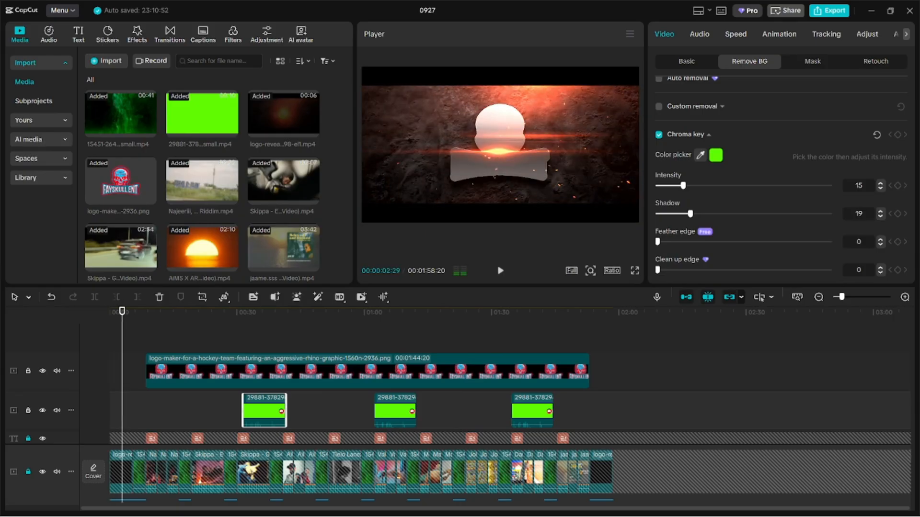